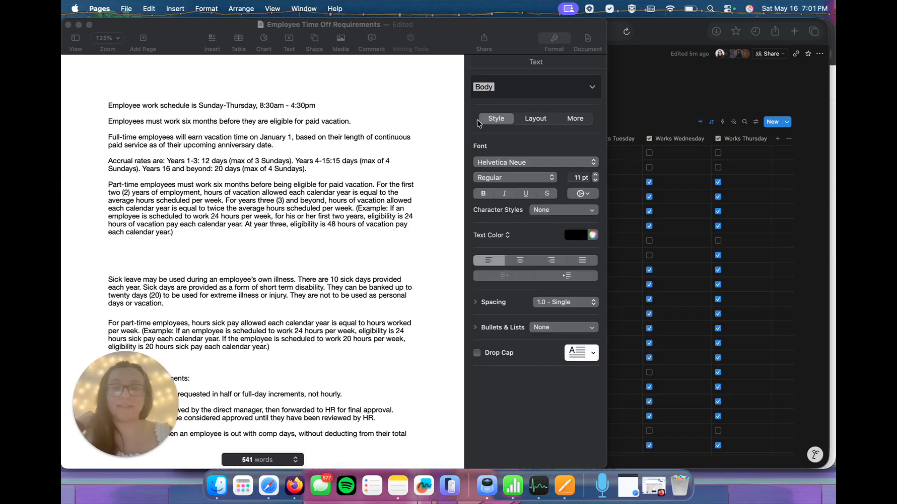
# Step: Review the vacation accrual rates in the time-off requirements document, highlighting the Years 4-15 and Years 16 and beyond rules
pyautogui.scroll(-3, 441, 146)
pyautogui.scroll(-3, 441, 145)
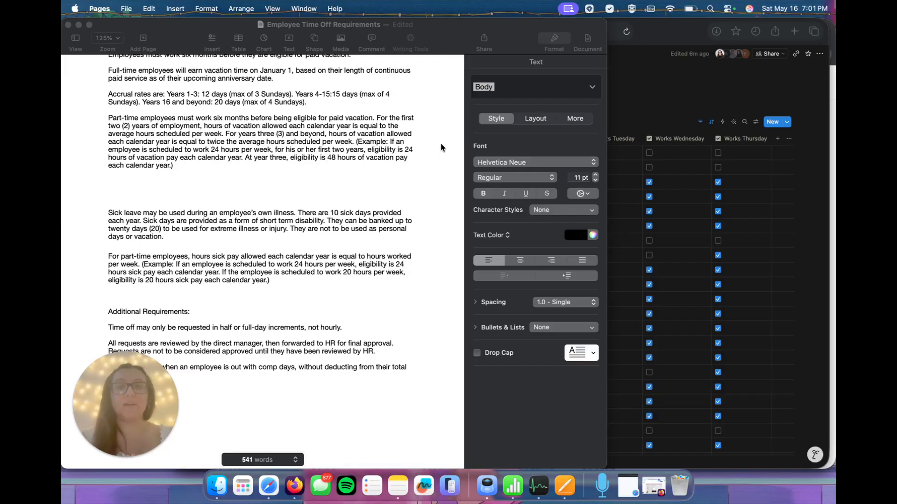
pyautogui.click(299, 94)
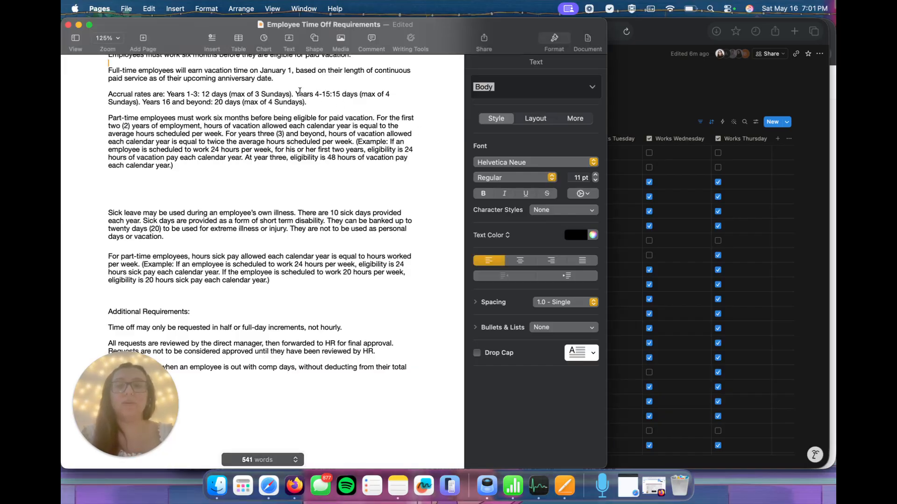
pyautogui.moveTo(391, 94); pyautogui.dragTo(311, 94)
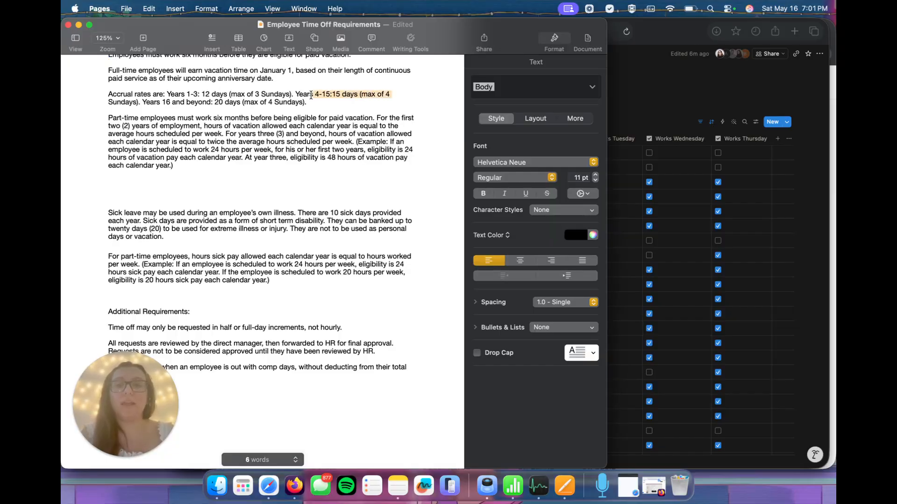
pyautogui.click(402, 101)
pyautogui.moveTo(144, 101); pyautogui.dragTo(291, 101)
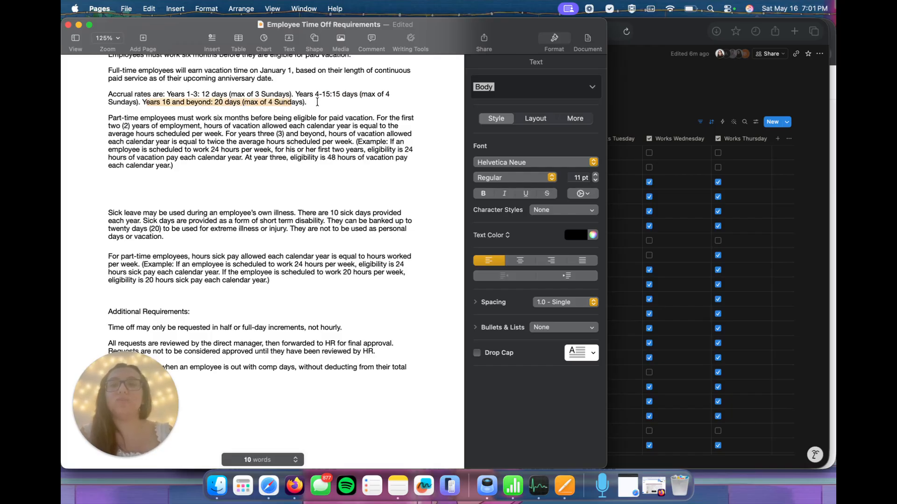
pyautogui.click(318, 101)
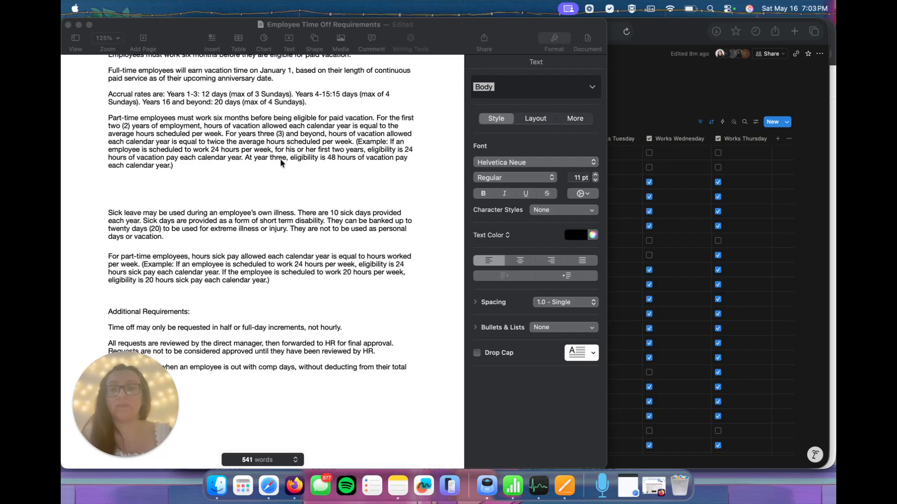
# Step: Read through the sick leave rules, the additional requirements, and the Eligibility and Balances question lists in the requirements document
pyautogui.scroll(-2, 278, 177)
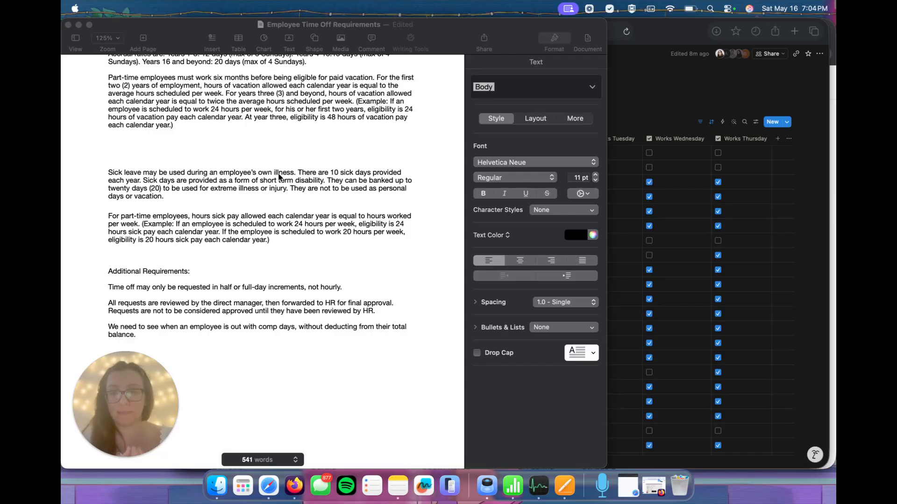
pyautogui.scroll(-3, 279, 177)
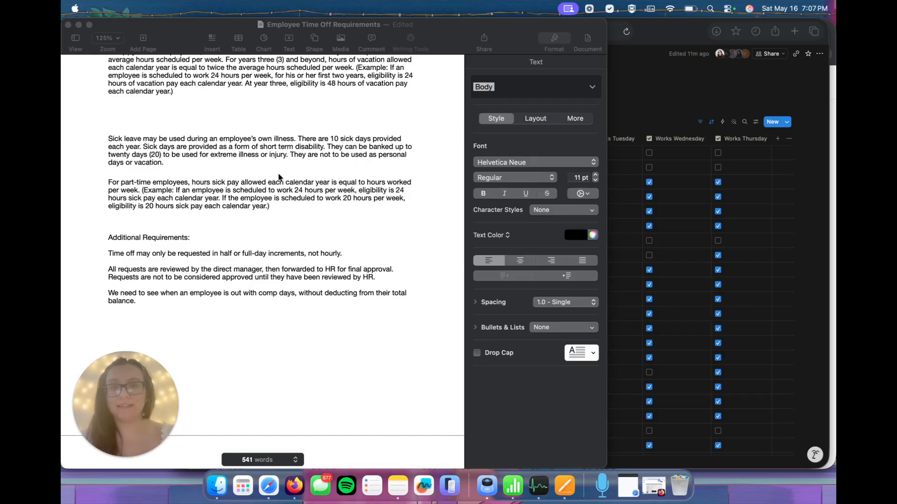
pyautogui.scroll(-12, 279, 177)
pyautogui.scroll(-5, 279, 177)
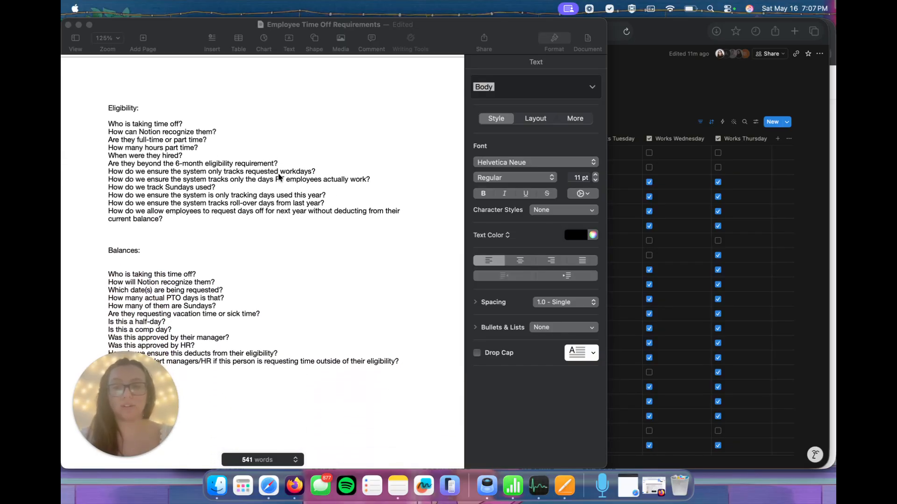
pyautogui.scroll(-3, 279, 177)
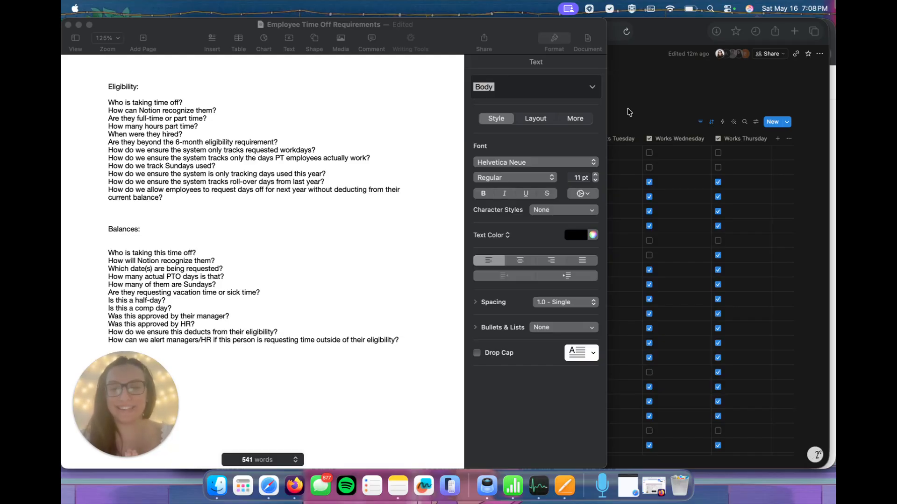
# Step: Switch to Notion in Safari and examine the Eligibility table's columns from Works Thursday back to Hire Date
pyautogui.click(629, 112)
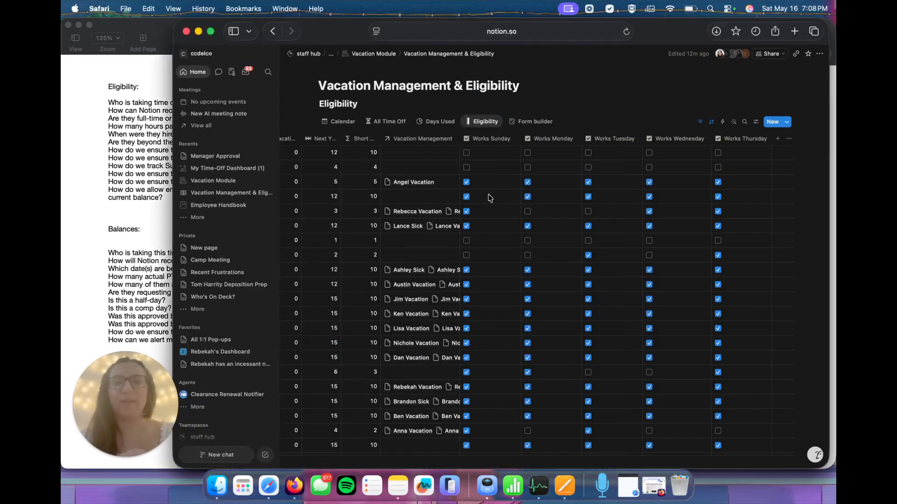
pyautogui.hscroll(-5, 489, 196)
pyautogui.hscroll(-5, 488, 198)
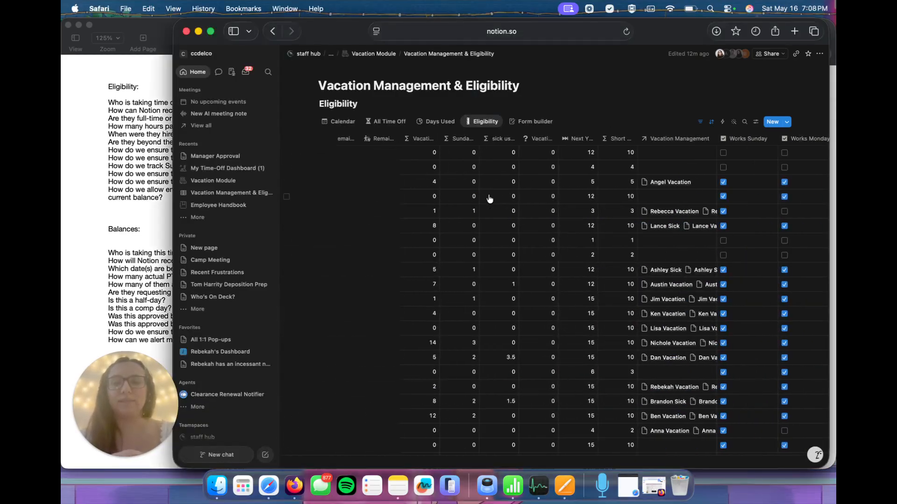
pyautogui.hscroll(-5, 488, 199)
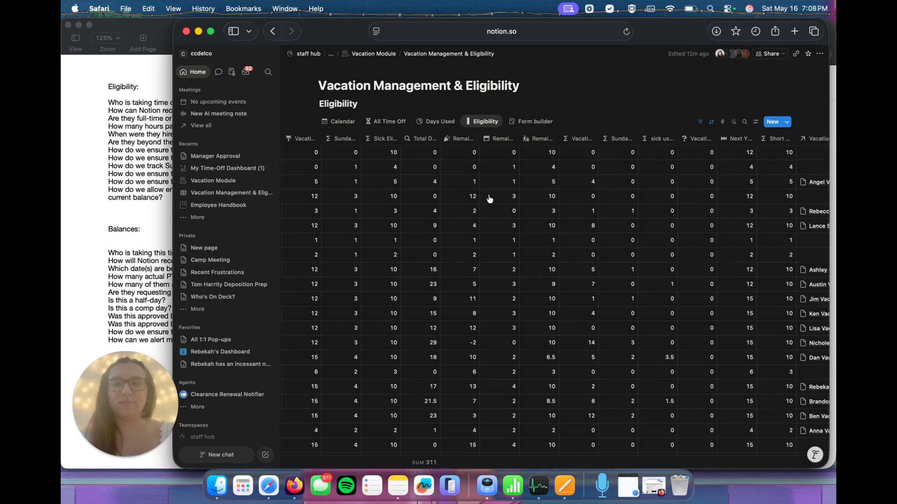
pyautogui.hscroll(-3, 489, 199)
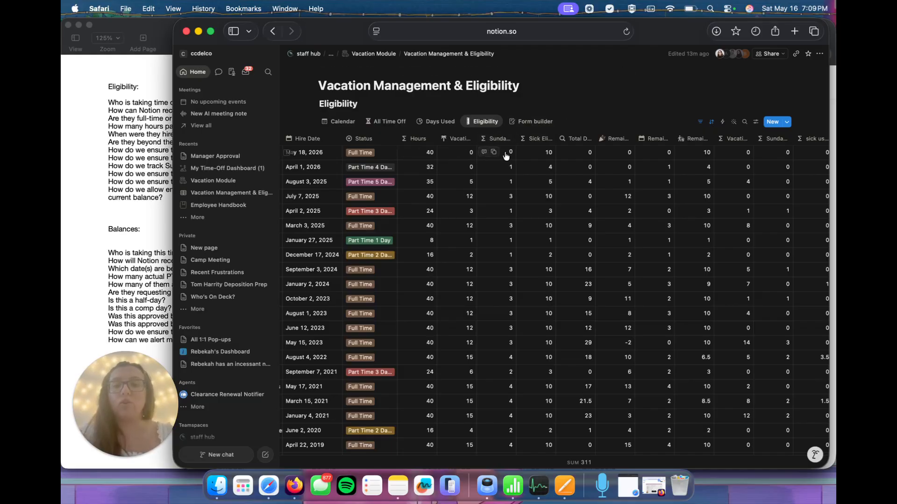
# Step: Widen the vacation eligibility column slightly, and expand the Sunday Eligibility column to show its full name before narrowing it again
pyautogui.moveTo(475, 139)
pyautogui.mouseDown()
pyautogui.moveTo(529, 141)
pyautogui.moveTo(481, 144)
pyautogui.mouseUp()
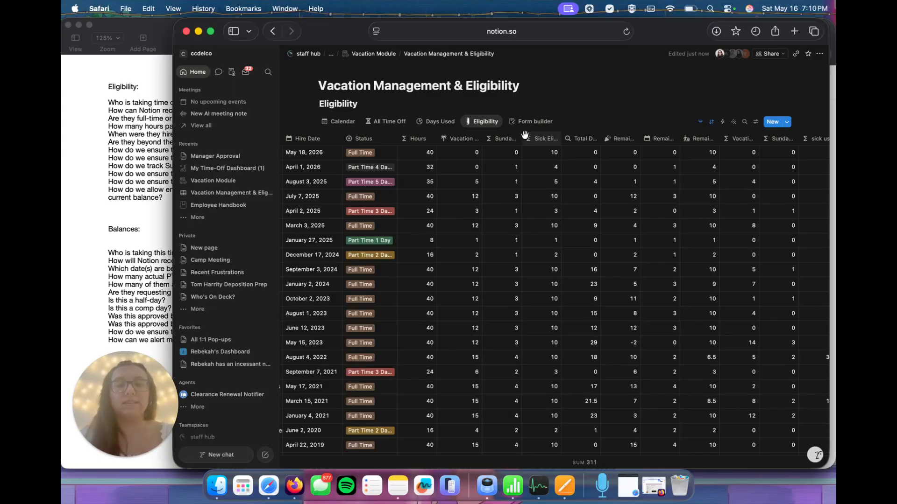
pyautogui.moveTo(522, 139); pyautogui.dragTo(558, 139)
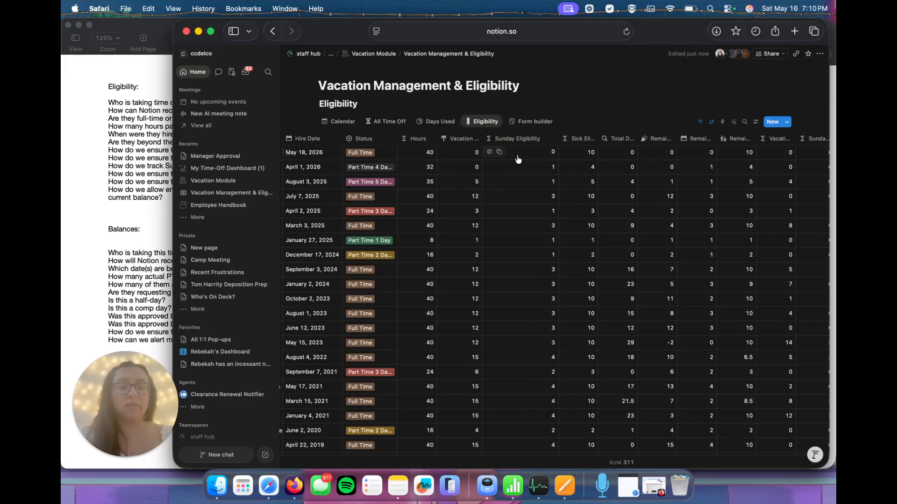
pyautogui.moveTo(525, 142)
pyautogui.mouseDown()
pyautogui.moveTo(565, 144)
pyautogui.moveTo(521, 144)
pyautogui.mouseUp()
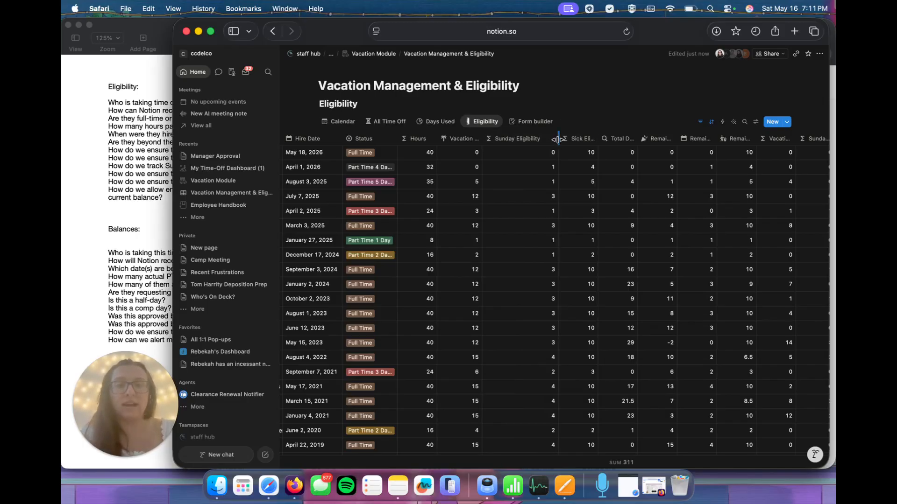
pyautogui.moveTo(535, 142); pyautogui.dragTo(524, 142)
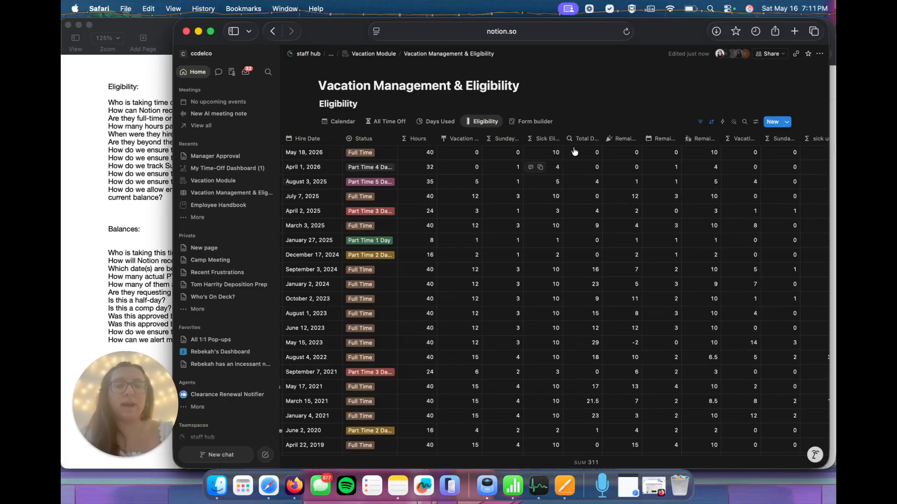
# Step: Examine the Eligibility table's remaining balance, days used, next year, Vacation Management and workday checkbox columns through Works Thursday
pyautogui.hscroll(5, 613, 182)
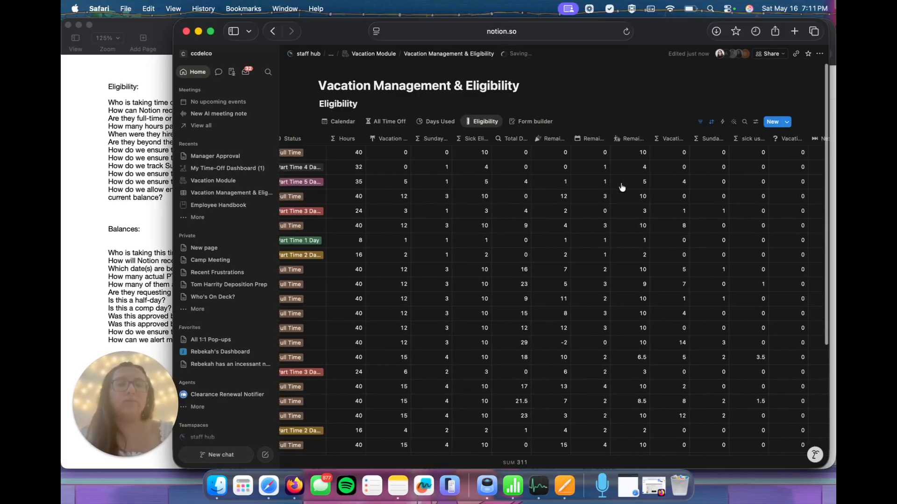
pyautogui.hscroll(2, 621, 187)
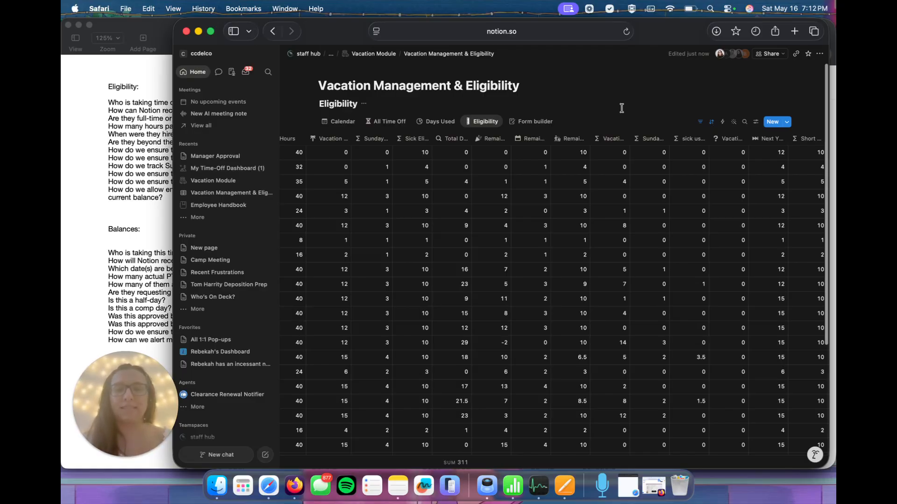
pyautogui.hscroll(1, 621, 141)
pyautogui.hscroll(5, 621, 142)
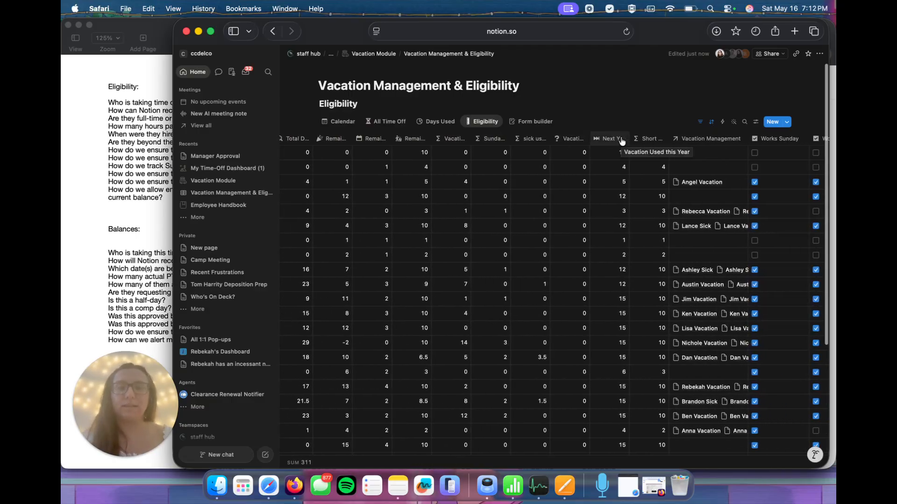
pyautogui.hscroll(2, 622, 141)
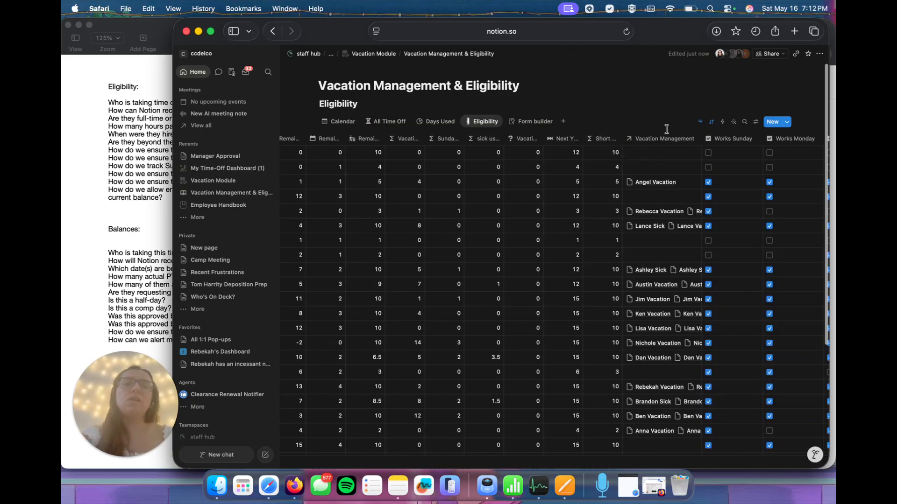
pyautogui.hscroll(1, 667, 142)
pyautogui.hscroll(1, 668, 148)
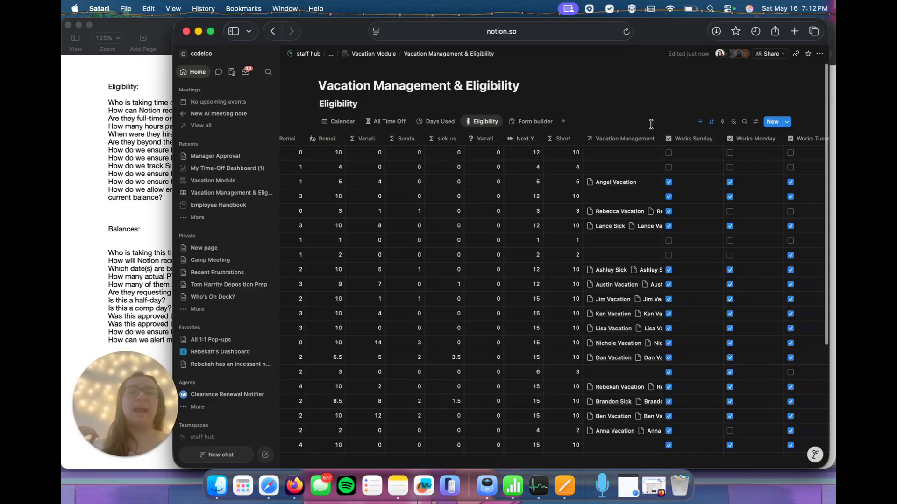
pyautogui.hscroll(10, 663, 222)
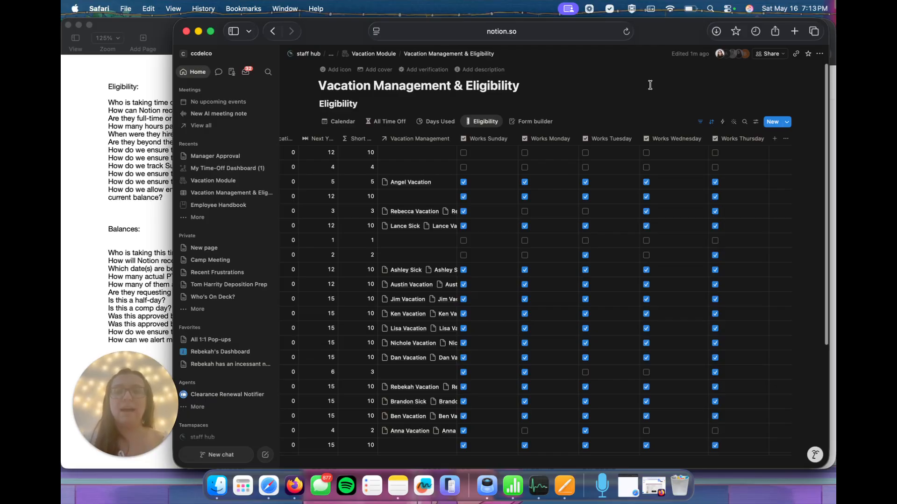
# Step: Go to the Vacation Module page, review the fields of the Request Time Off form, and close it without submitting
pyautogui.click(386, 55)
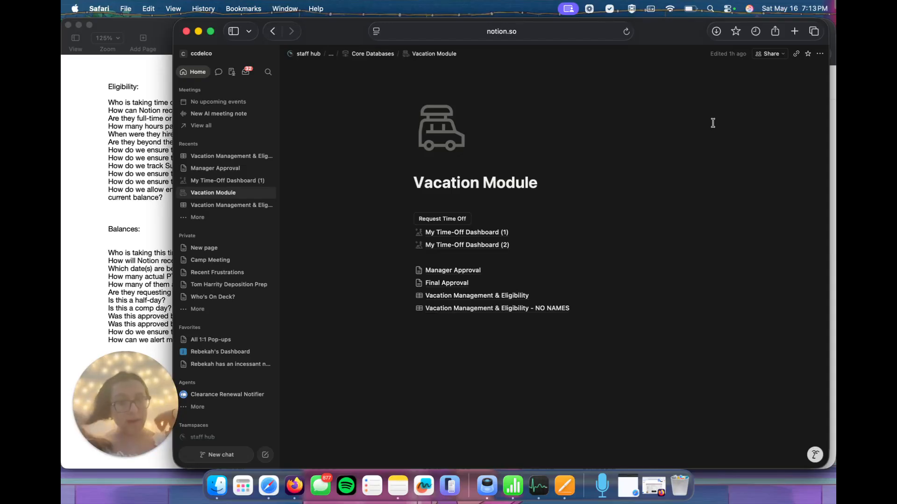
pyautogui.click(444, 225)
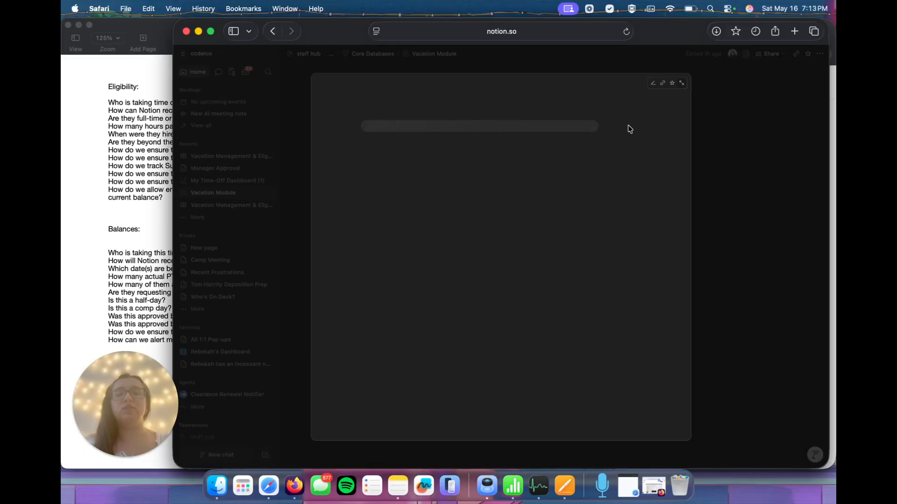
pyautogui.scroll(-3, 677, 201)
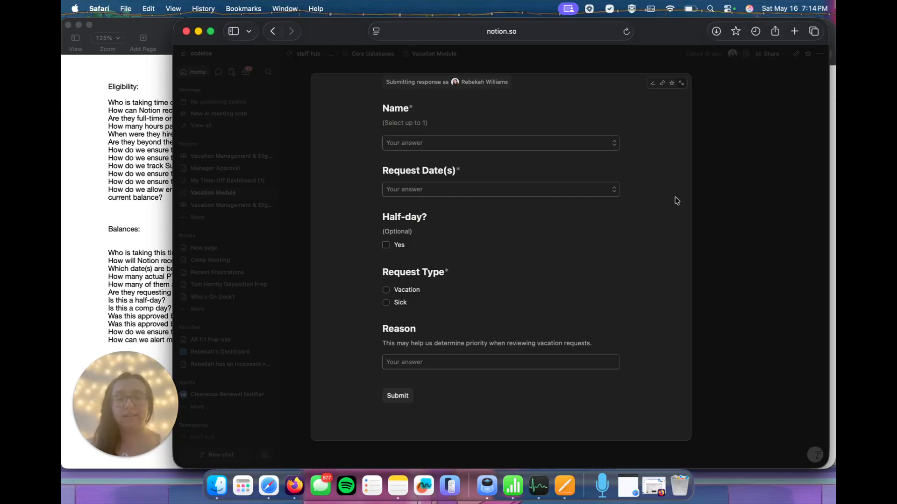
pyautogui.click(756, 146)
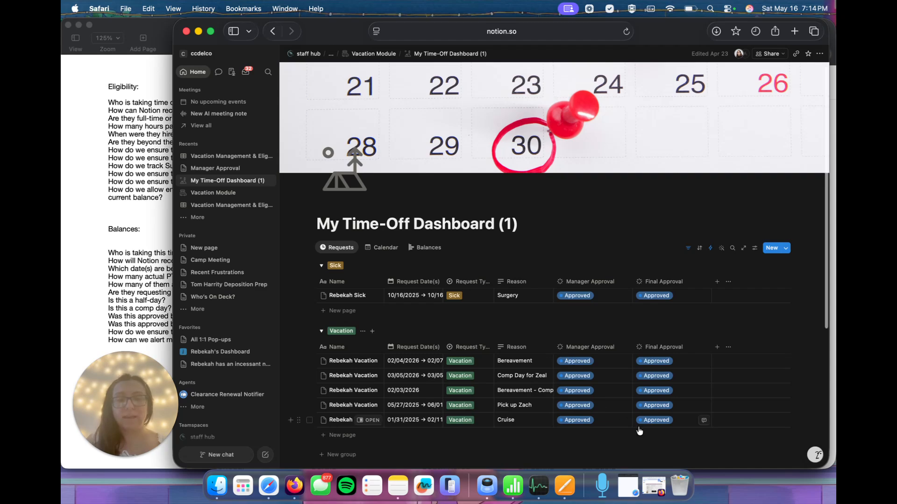
# Step: In My Time-Off Dashboard (1), review the requests list and browse its calendar view from February to April 2026
pyautogui.scroll(-1, 639, 428)
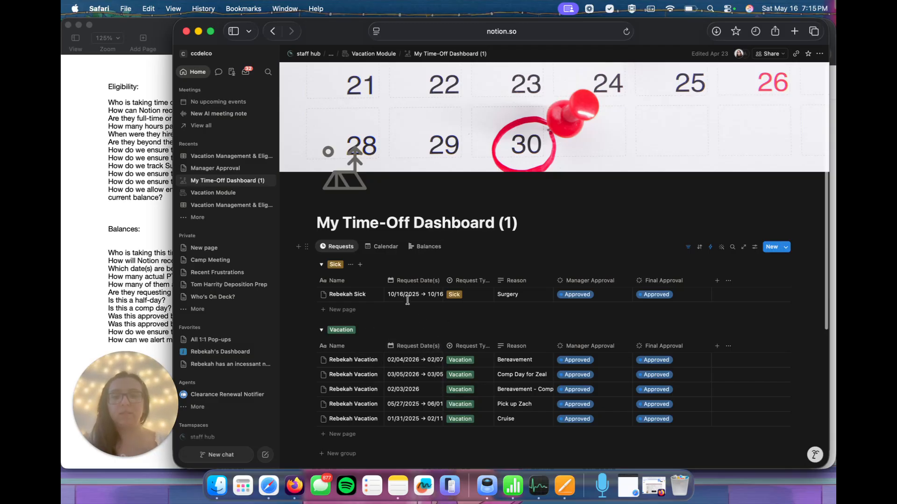
pyautogui.click(383, 247)
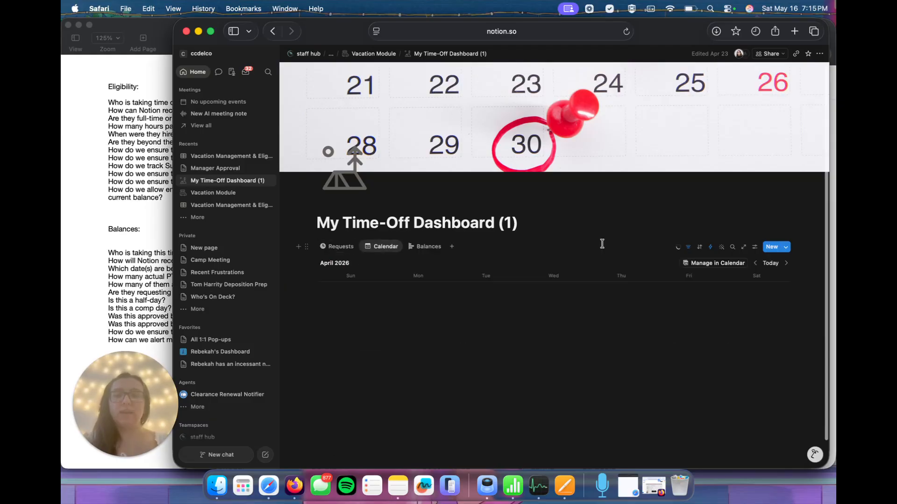
pyautogui.click(755, 264)
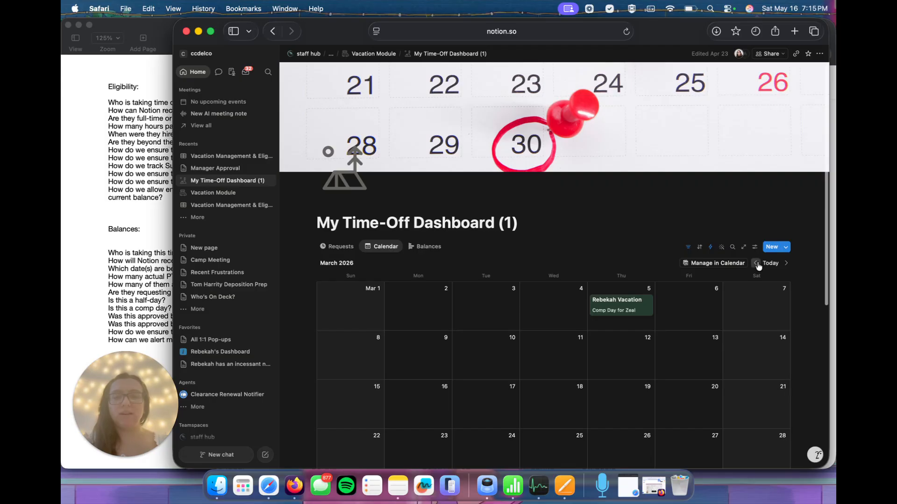
pyautogui.click(755, 264)
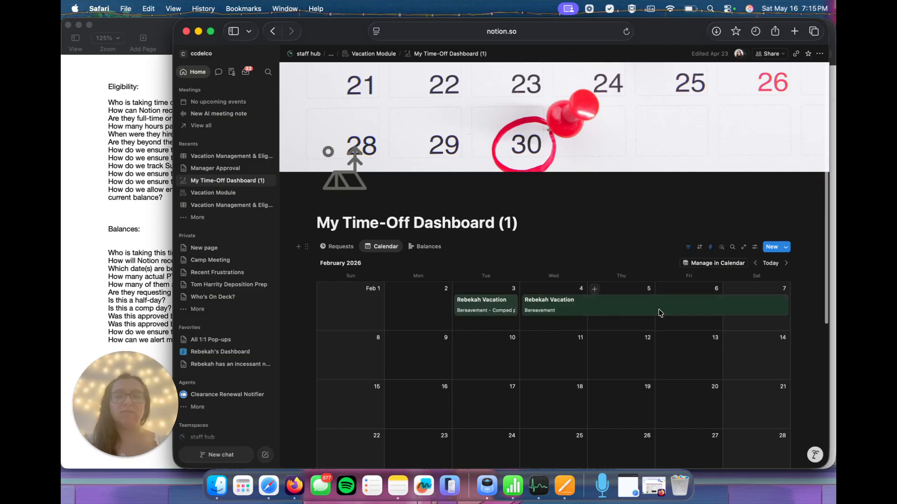
pyautogui.click(786, 265)
pyautogui.click(787, 265)
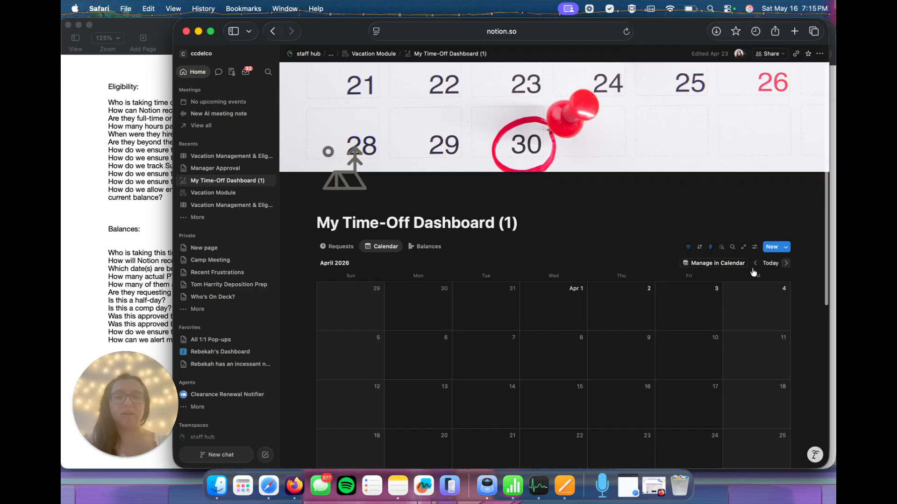
# Step: Check the dashboard's Balances view, and return its calendar view to February 2026
pyautogui.click(425, 252)
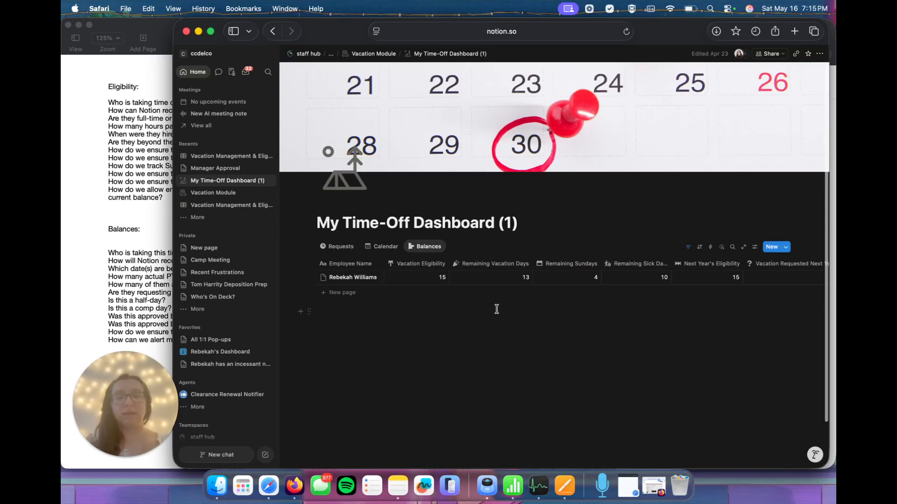
pyautogui.click(381, 247)
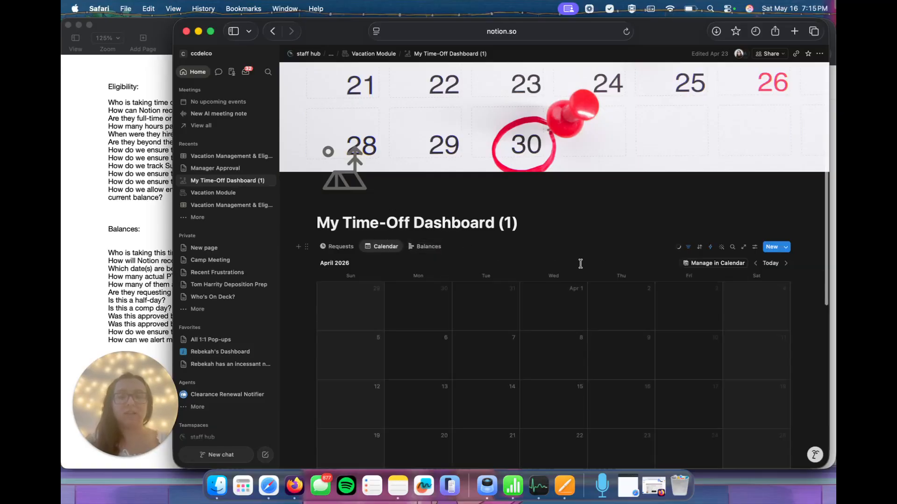
pyautogui.click(755, 263)
pyautogui.click(756, 263)
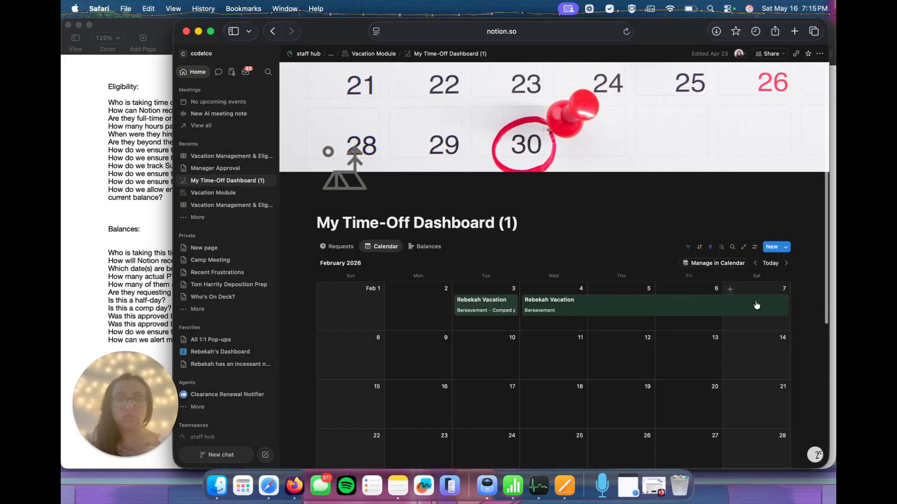
# Step: Review the Balances view of My Time-Off Dashboard (1) through Vacation Requested Next Year, and return to the Vacation Module page
pyautogui.click(420, 248)
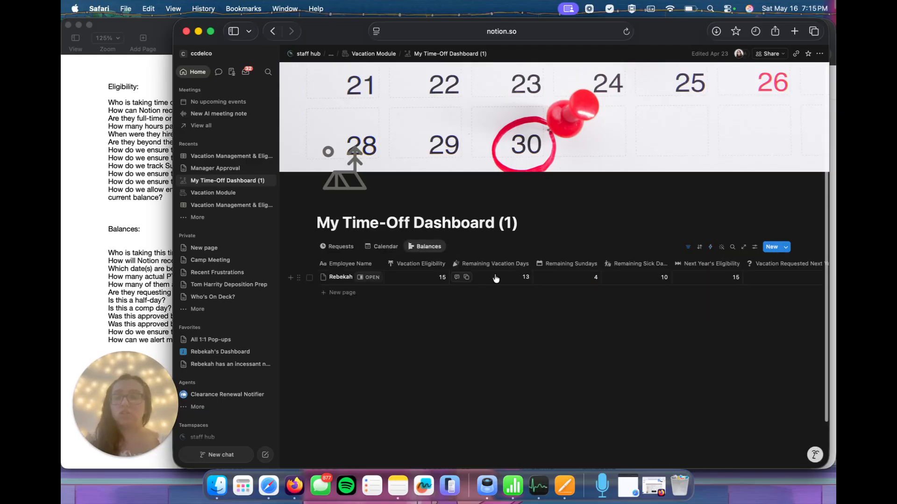
pyautogui.hscroll(3, 500, 283)
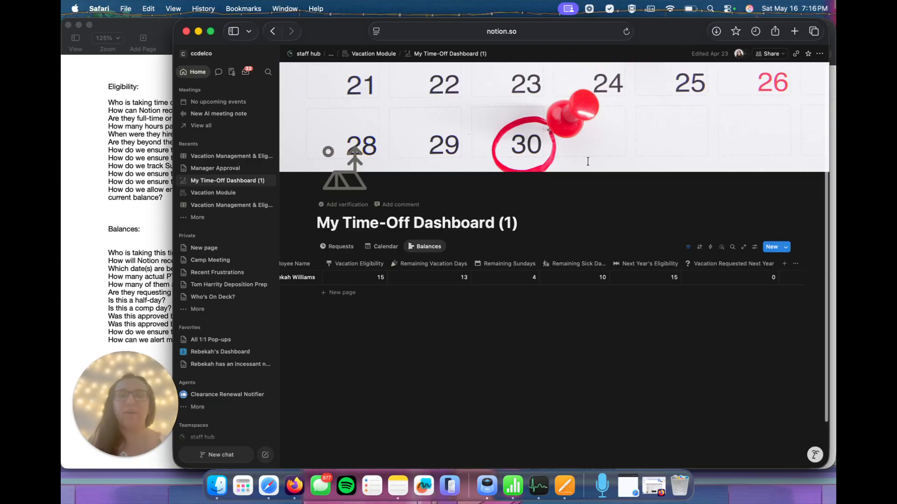
pyautogui.click(385, 54)
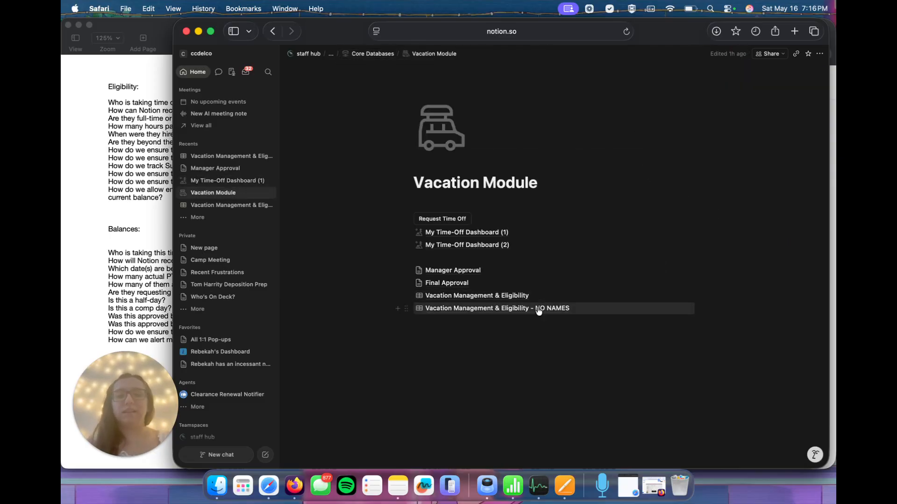
# Step: Open Vacation Management & Eligibility - NO NAMES and examine the All Time Off columns from Request Date(s) through Final Approval
pyautogui.click(538, 309)
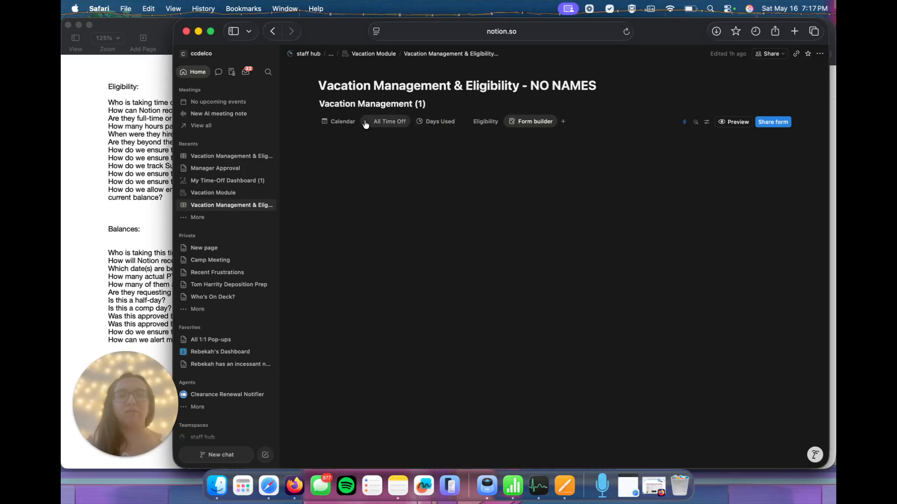
pyautogui.click(351, 122)
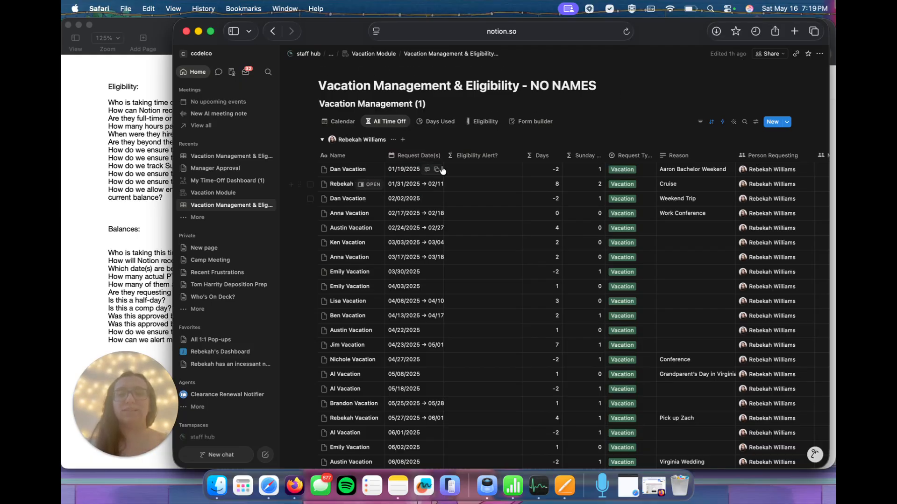
pyautogui.hscroll(2, 527, 133)
pyautogui.hscroll(2, 527, 133)
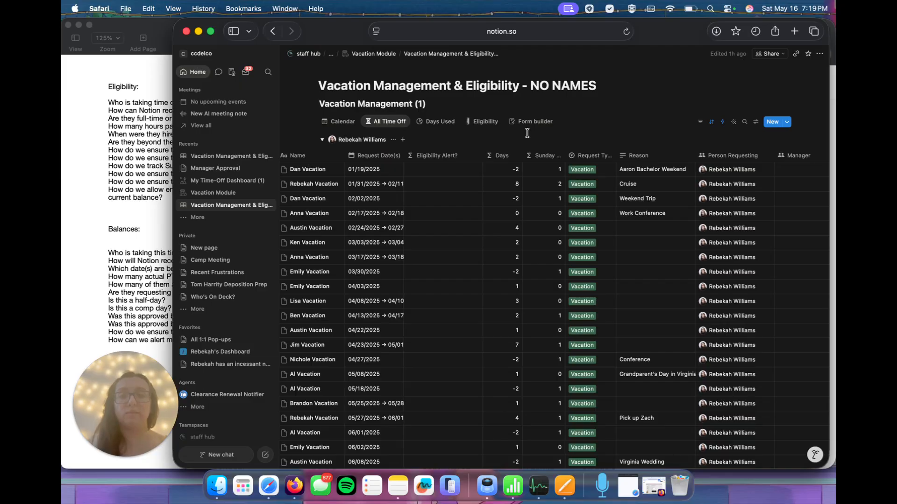
pyautogui.hscroll(3, 540, 140)
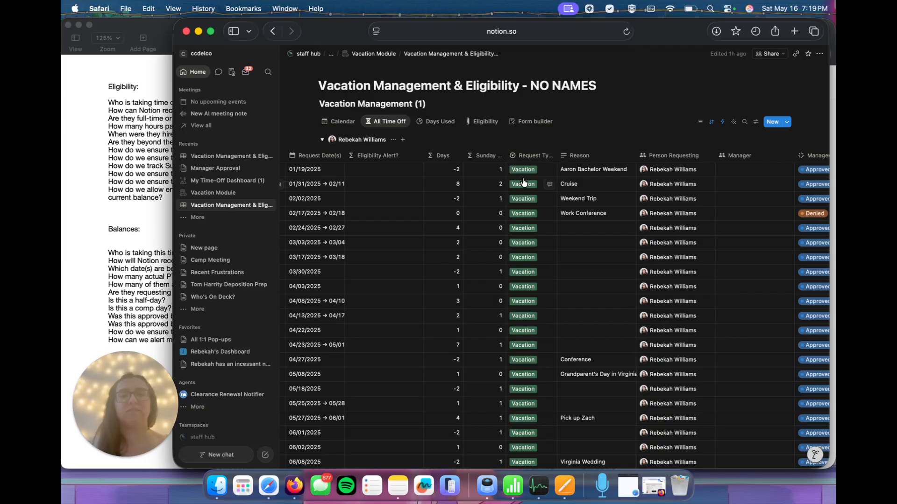
pyautogui.hscroll(-2, 523, 183)
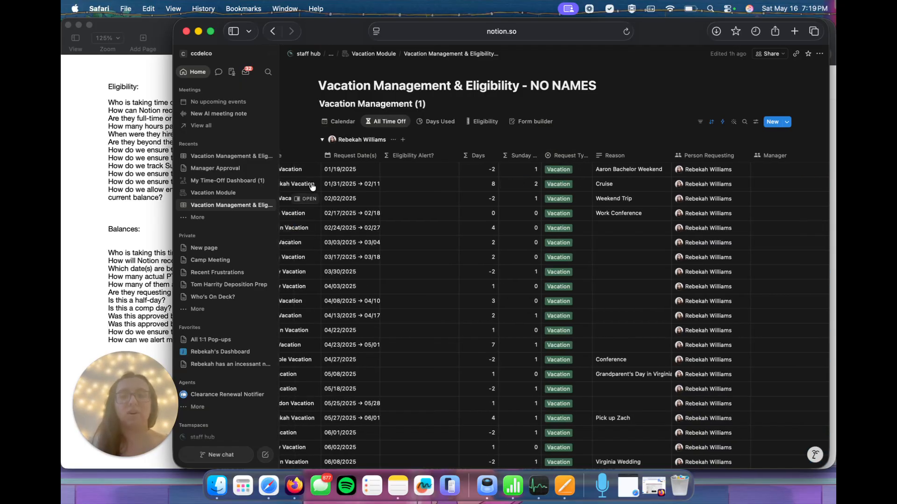
pyautogui.hscroll(4, 575, 155)
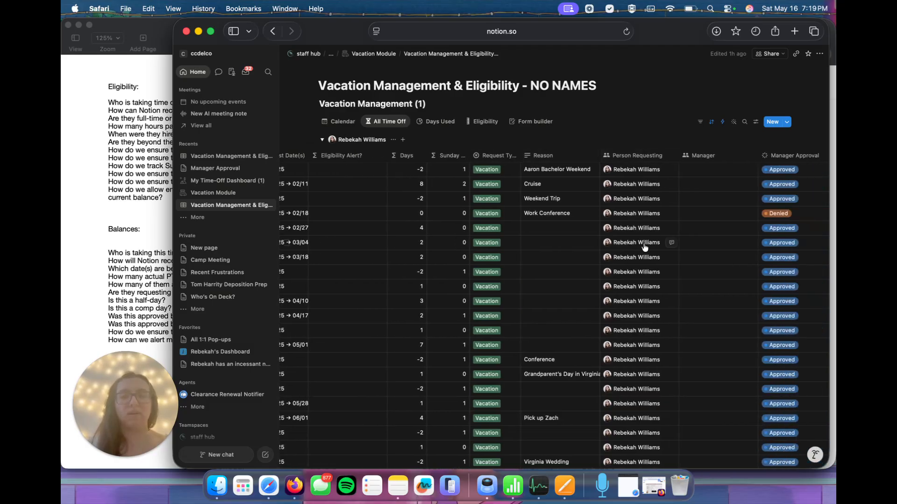
pyautogui.hscroll(1, 615, 132)
pyautogui.hscroll(2, 614, 132)
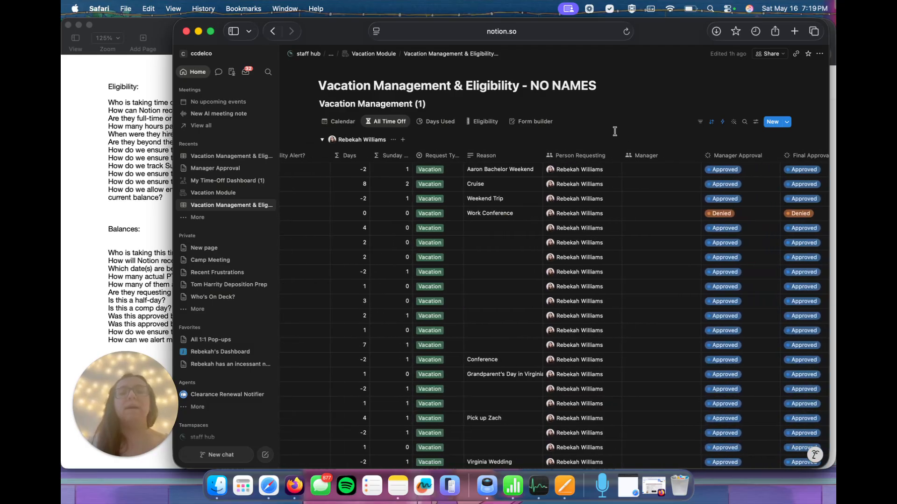
# Step: Browse the All Time Off requests, loading more rows, and check their request types, approval statuses, and Half-day and Gifted columns
pyautogui.scroll(-8, 472, 220)
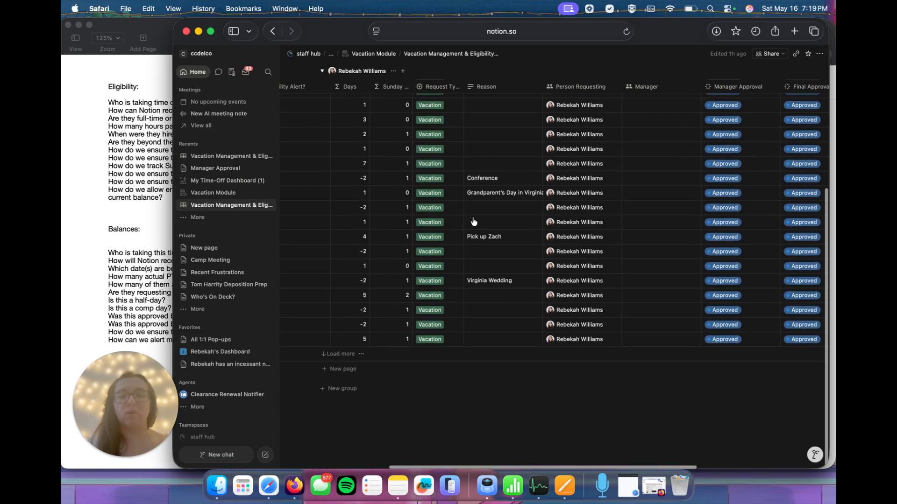
pyautogui.scroll(-10, 430, 321)
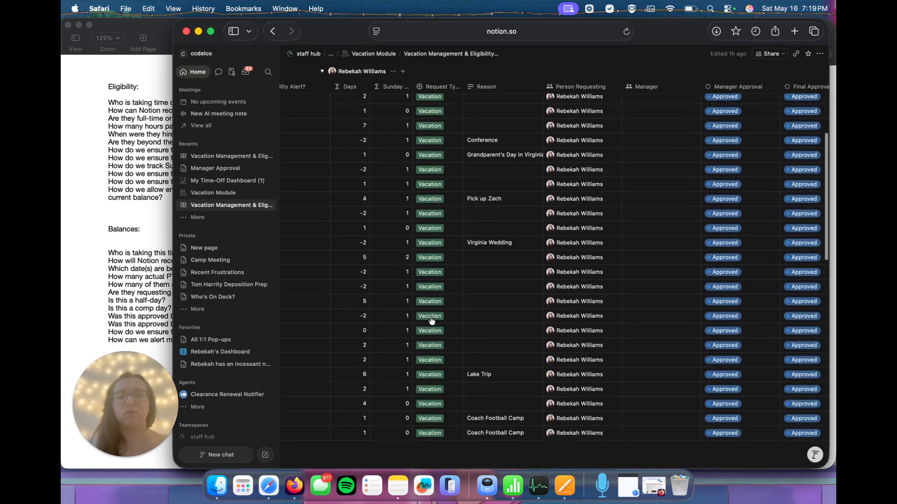
pyautogui.scroll(-10, 401, 366)
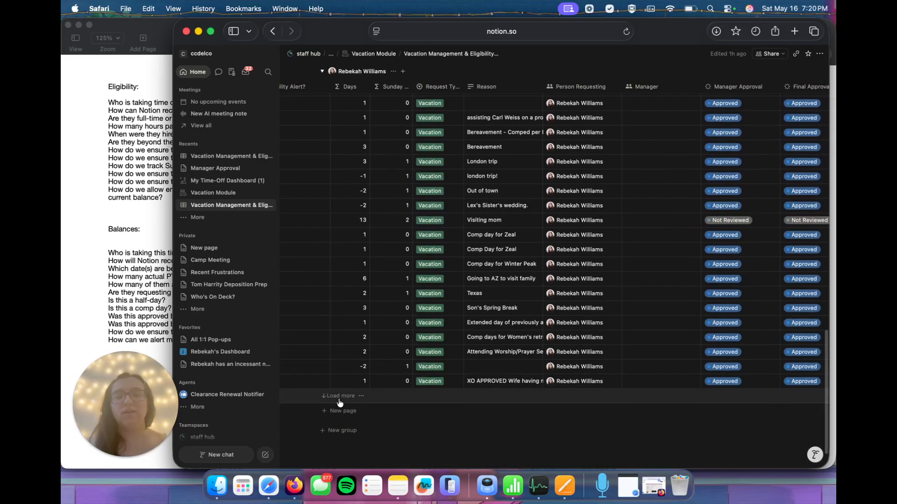
pyautogui.click(340, 397)
pyautogui.scroll(-10, 479, 348)
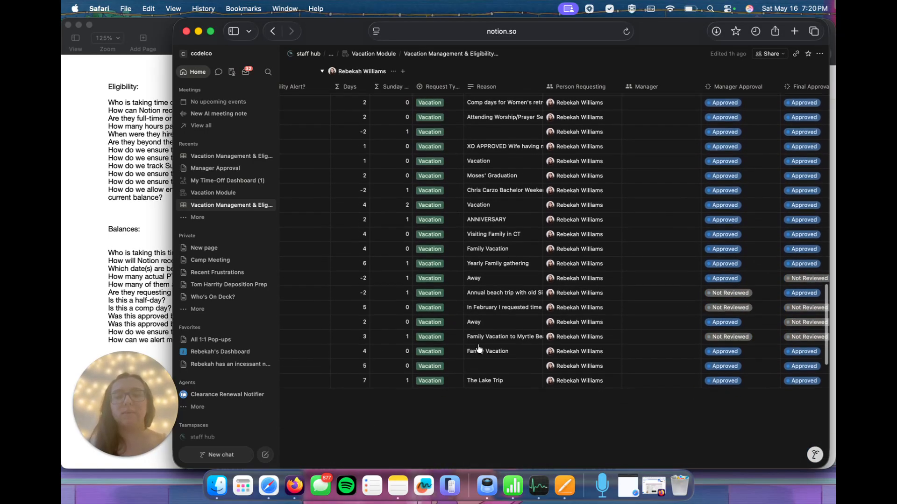
pyautogui.scroll(-2, 479, 348)
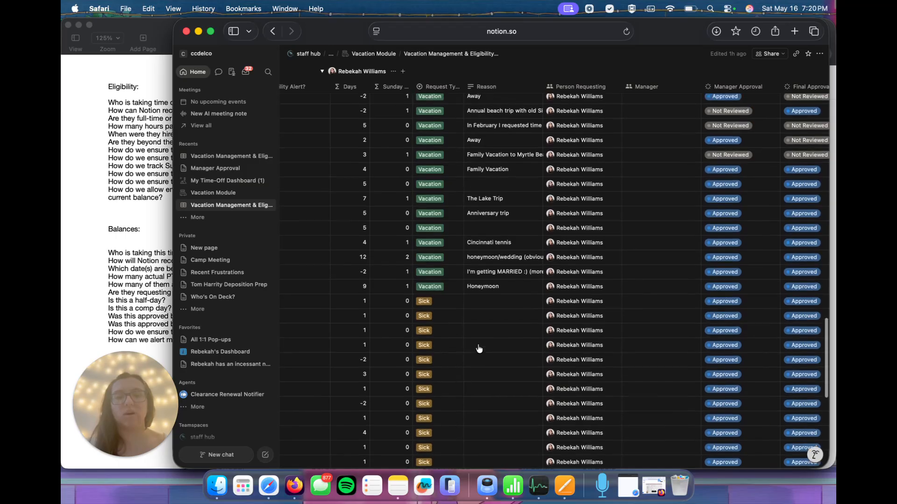
pyautogui.scroll(10, 811, 200)
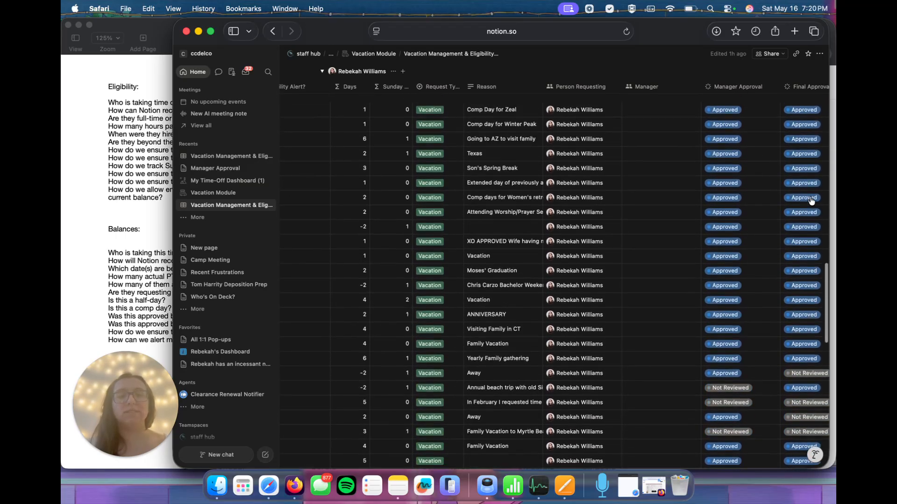
pyautogui.scroll(10, 812, 200)
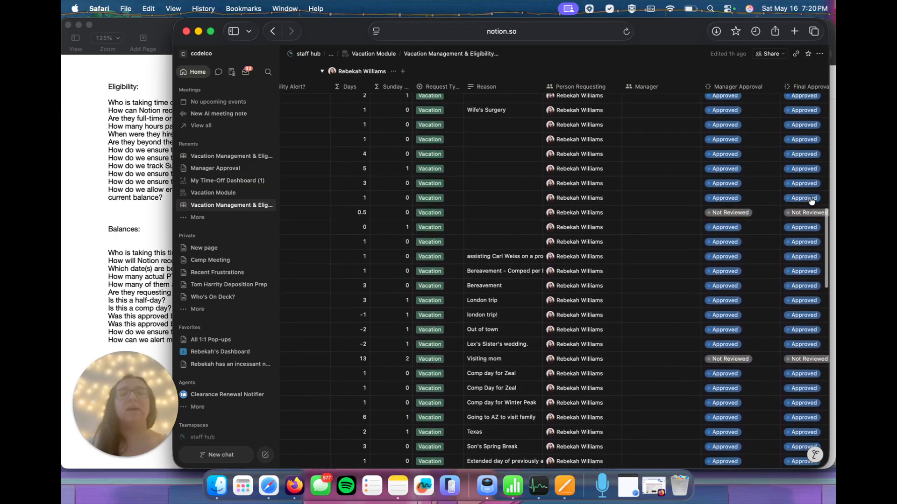
pyautogui.scroll(10, 671, 108)
pyautogui.scroll(10, 670, 108)
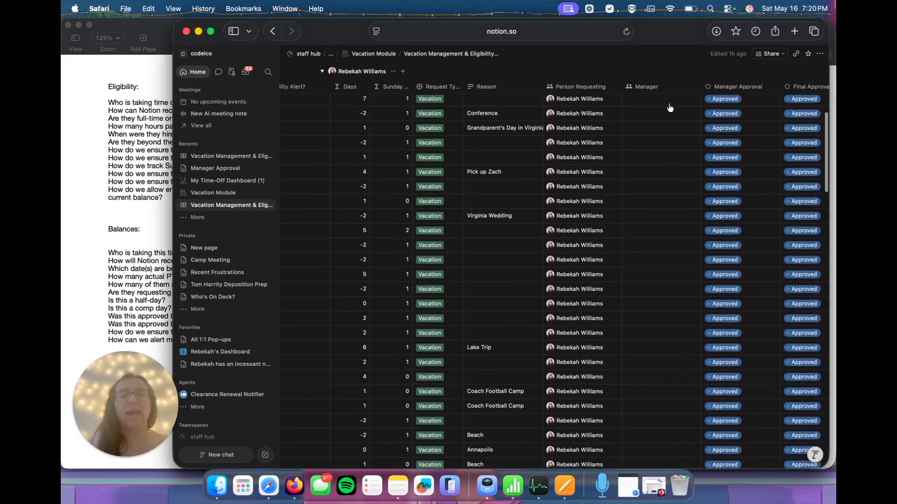
pyautogui.scroll(1, 670, 107)
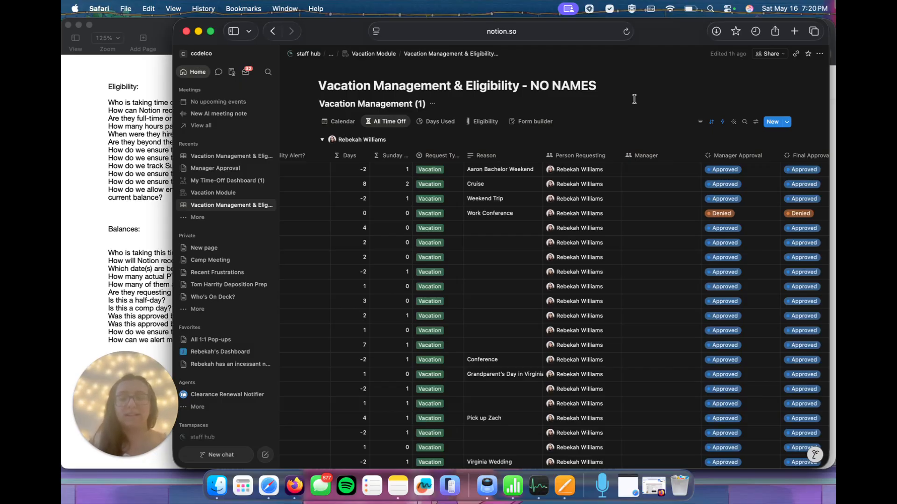
pyautogui.hscroll(10, 714, 254)
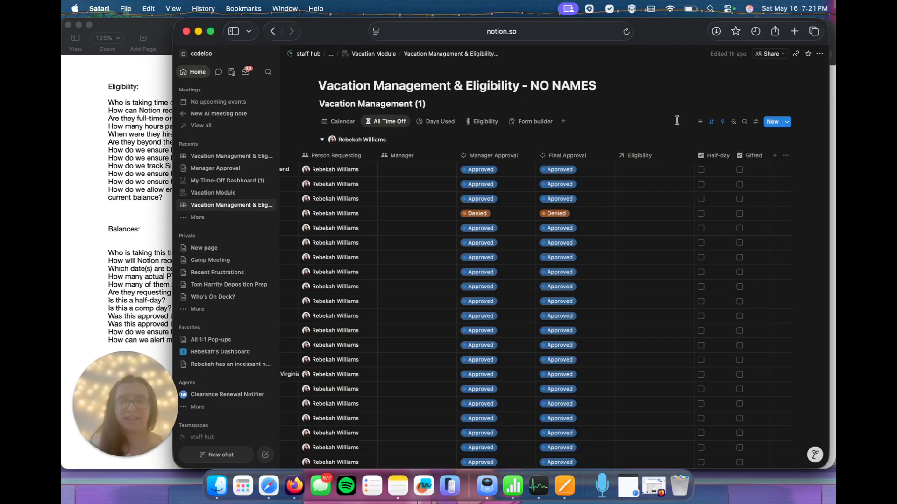
# Step: Check the sick and vacation breakdown in the Days Used chart, and review the Eligibility table's hire date, status and balance columns
pyautogui.click(445, 123)
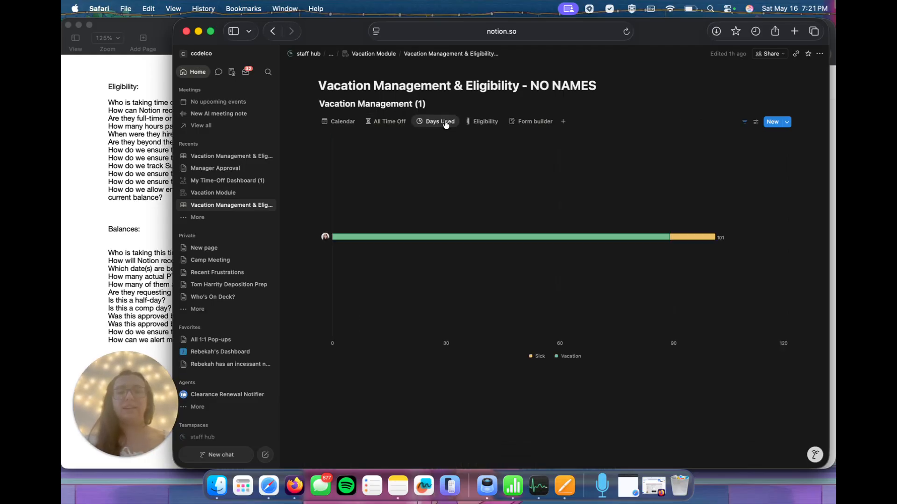
pyautogui.moveTo(458, 190)
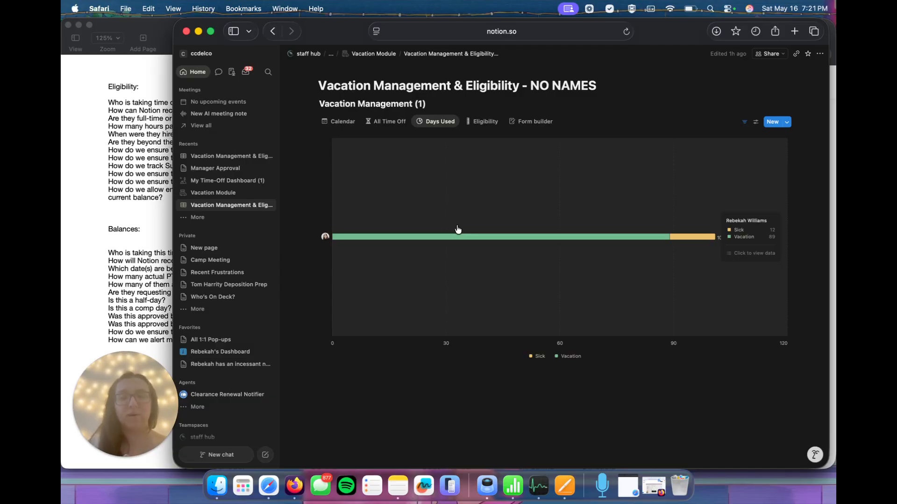
pyautogui.click(491, 124)
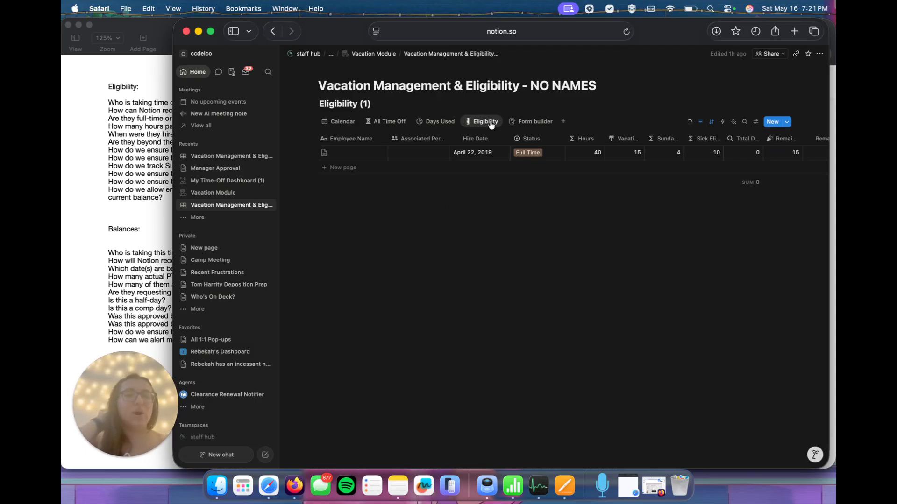
pyautogui.hscroll(2, 590, 201)
pyautogui.hscroll(3, 590, 201)
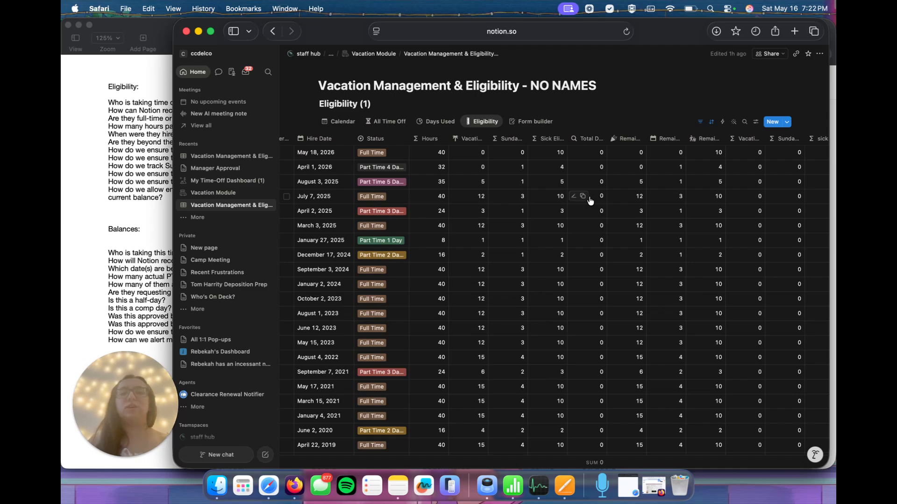
# Step: Go through the Vacation Module to the Manager Approval page, and view its Calendar and Full Time Off Calendar for May 2026
pyautogui.click(379, 53)
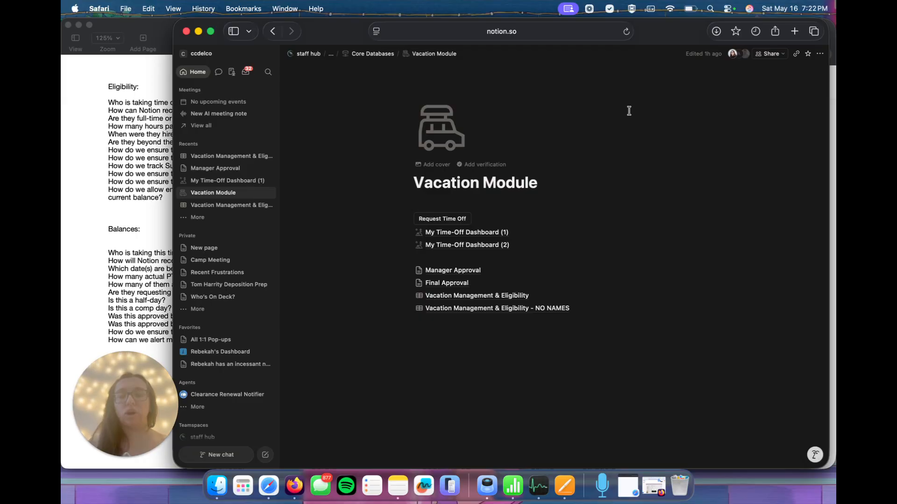
pyautogui.click(455, 271)
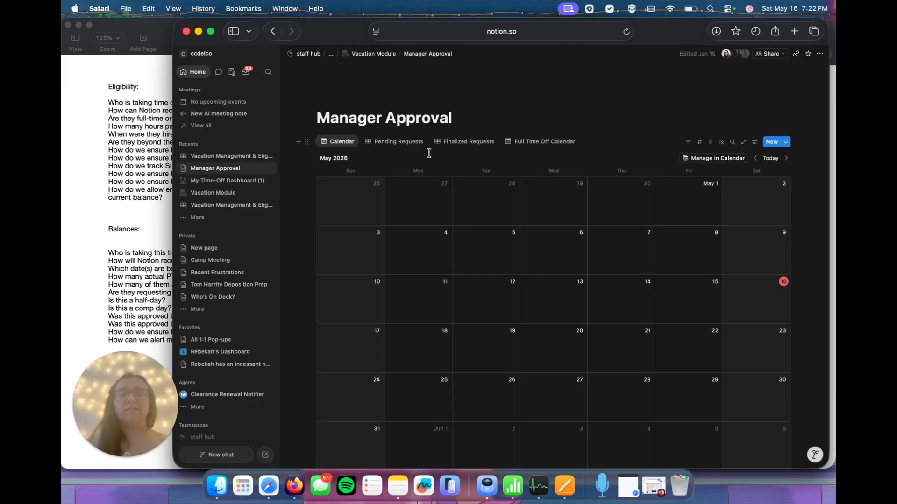
pyautogui.scroll(-3, 429, 280)
pyautogui.scroll(2, 429, 280)
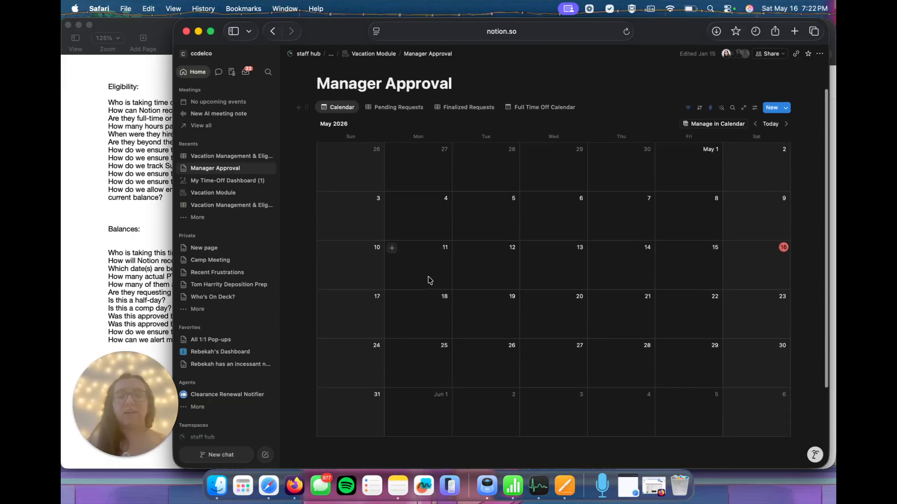
pyautogui.click(528, 107)
pyautogui.scroll(-2, 511, 332)
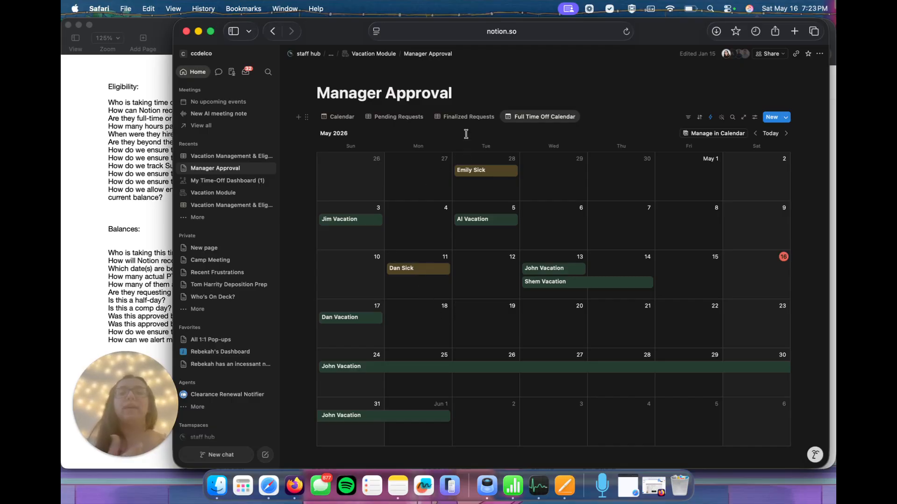
# Step: Review the Manager Approval page's Pending Requests columns through Manager Approval, and check the Finalized Requests view
pyautogui.click(417, 124)
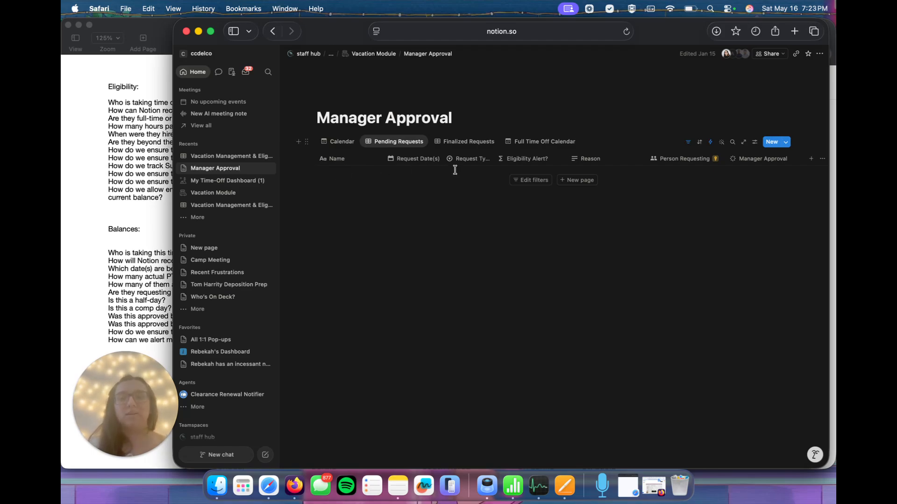
pyautogui.hscroll(2, 469, 171)
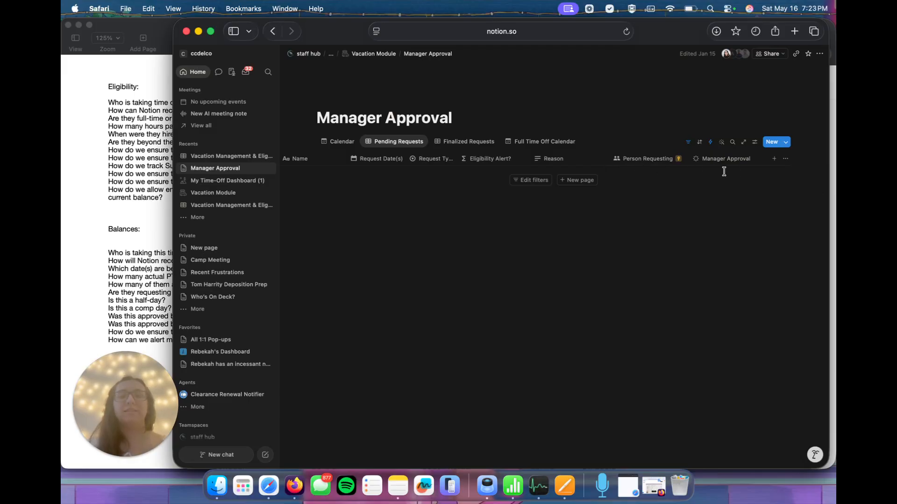
pyautogui.click(469, 141)
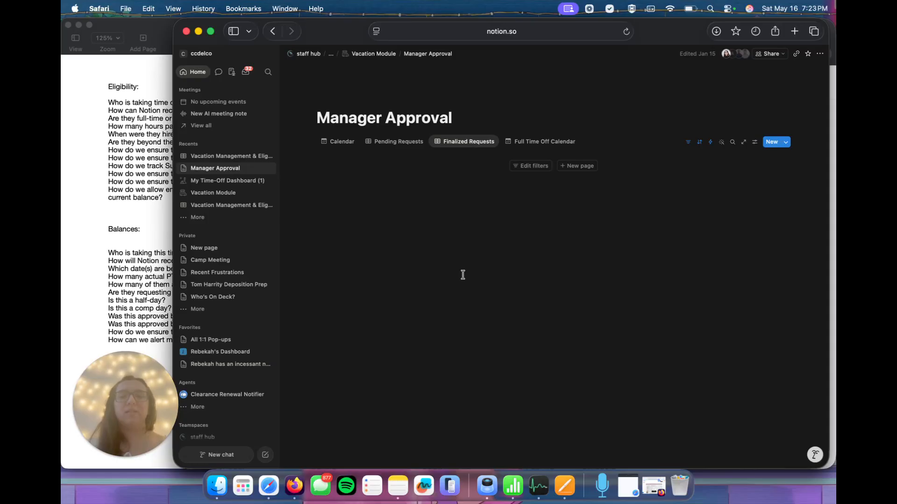
# Step: Open Final Approval from the Vacation Module, and review its May 2026 calendar, Need Review and This Year Time Off views
pyautogui.click(381, 55)
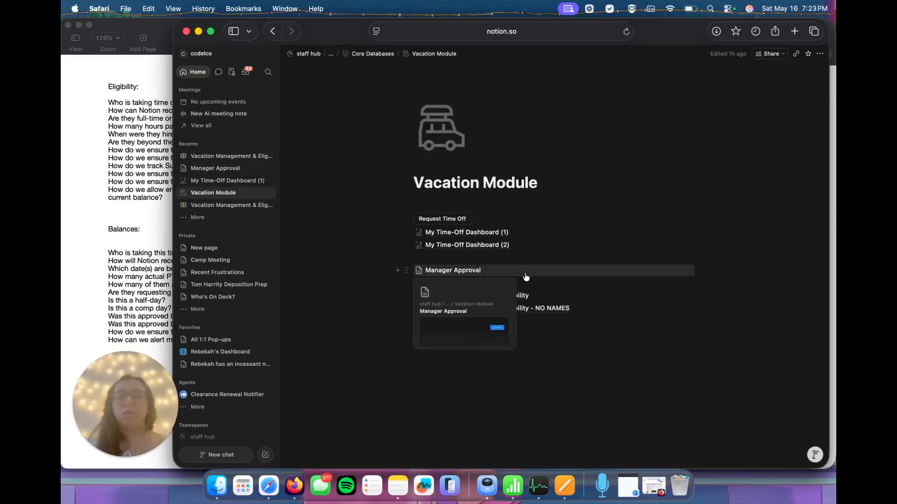
pyautogui.click(517, 284)
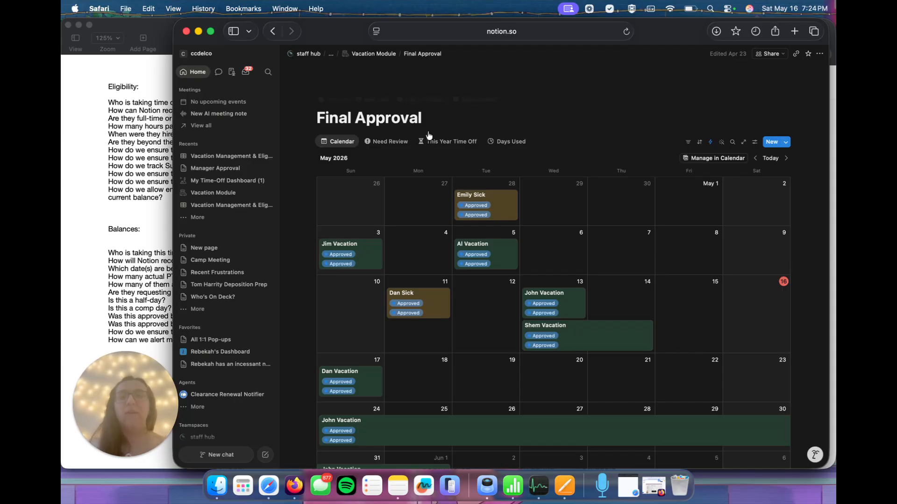
pyautogui.click(391, 141)
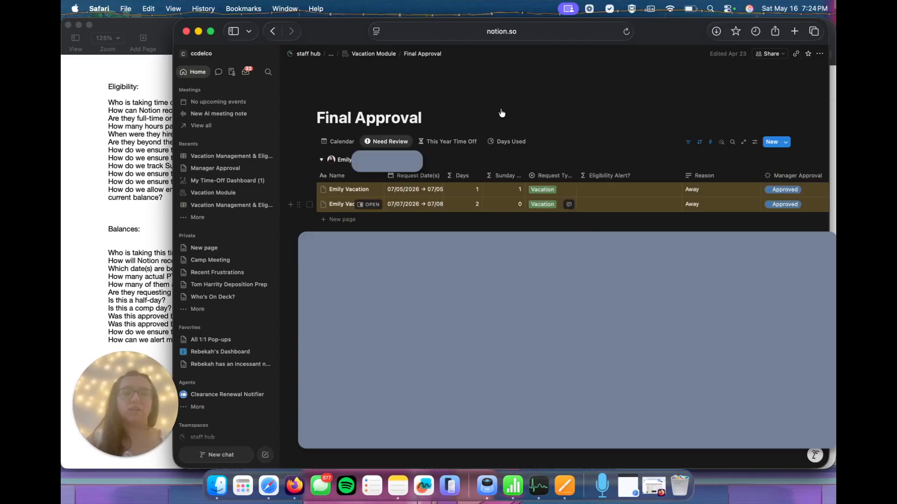
pyautogui.click(456, 142)
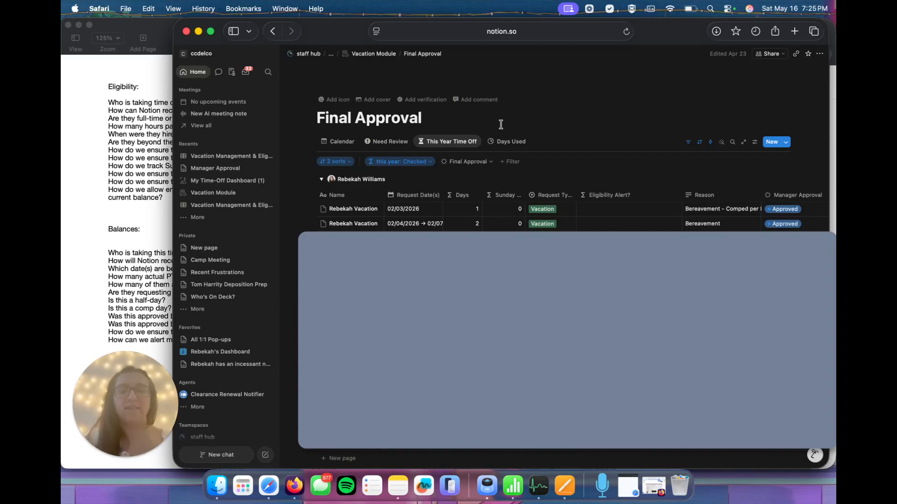
# Step: View the Days Used chart on the Final Approval page, and return to the Vacation Module
pyautogui.click(508, 142)
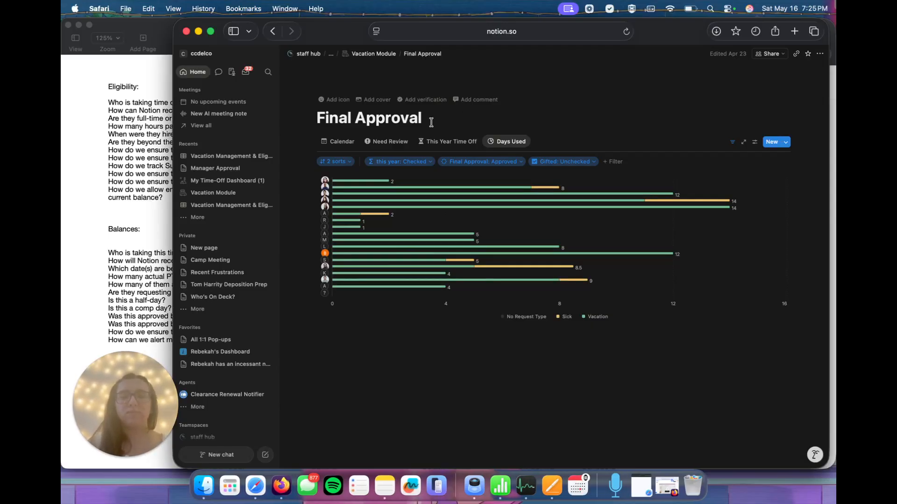
pyautogui.click(374, 52)
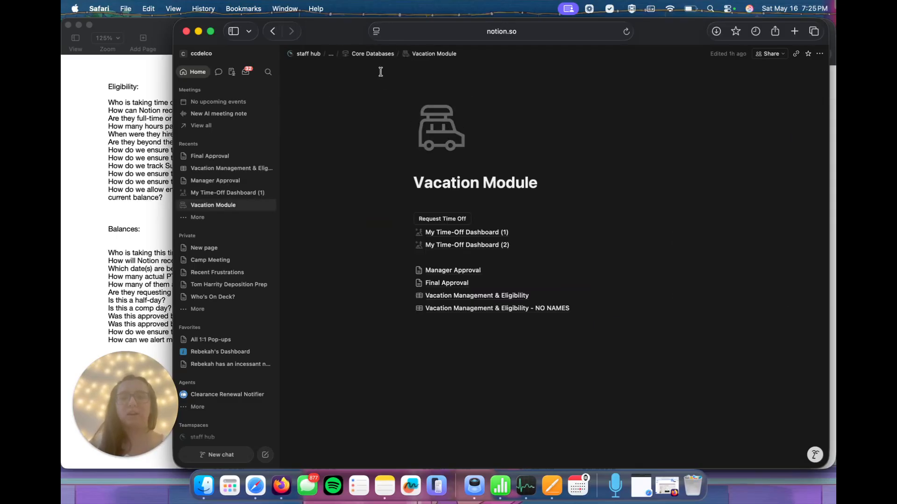
# Step: Create a new private page titled "Vacation per Youtube"
pyautogui.click(272, 238)
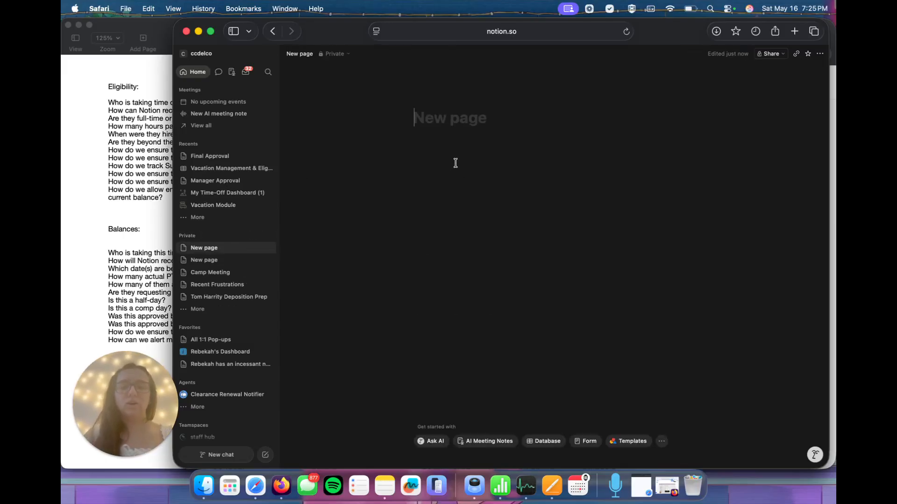
pyautogui.write('Vacation per')
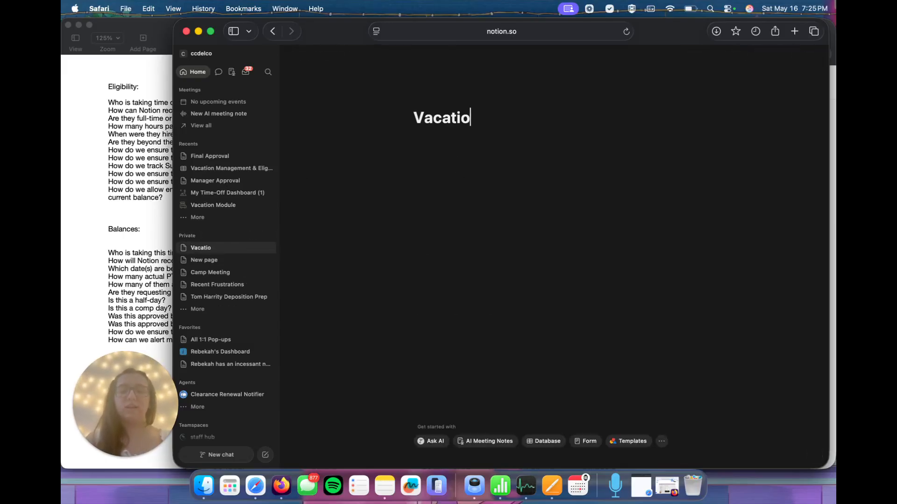
pyautogui.write(' Youtube')
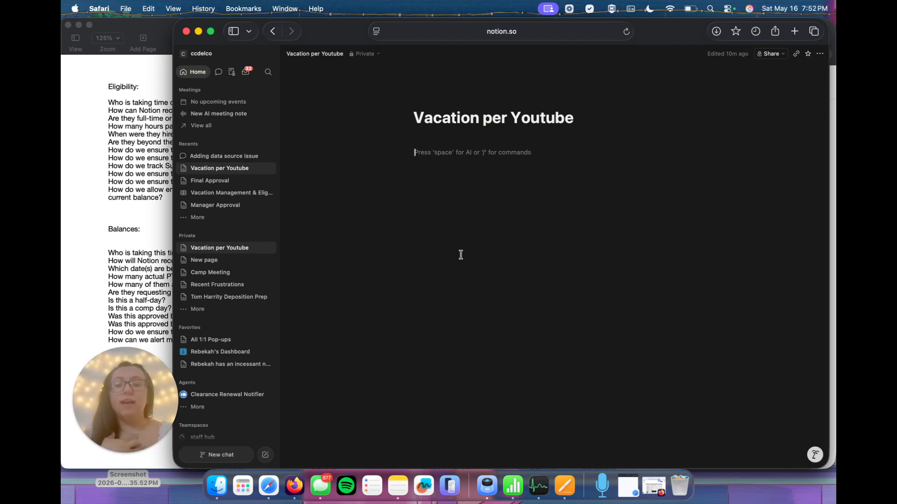
# Step: Add a subpage titled "PTO Eligibility" to the Vacation per Youtube page, with the line "Type info about this page"
pyautogui.write('/page')
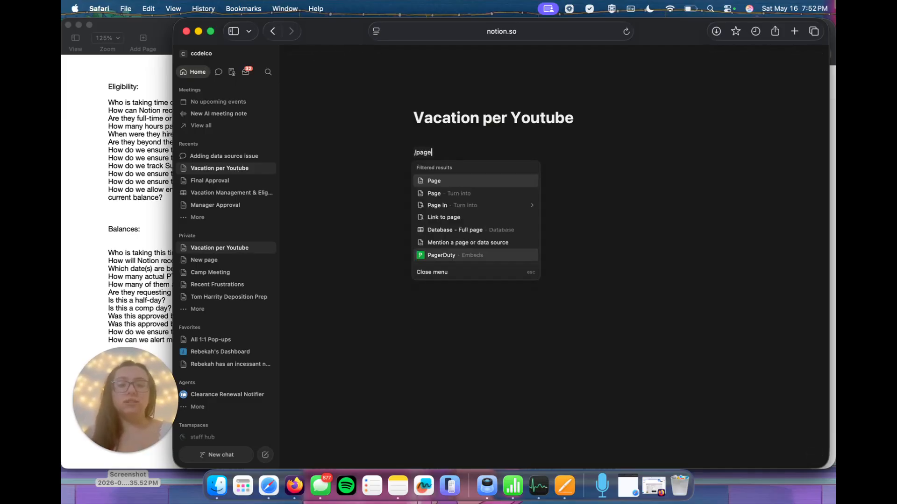
pyautogui.press('Return')
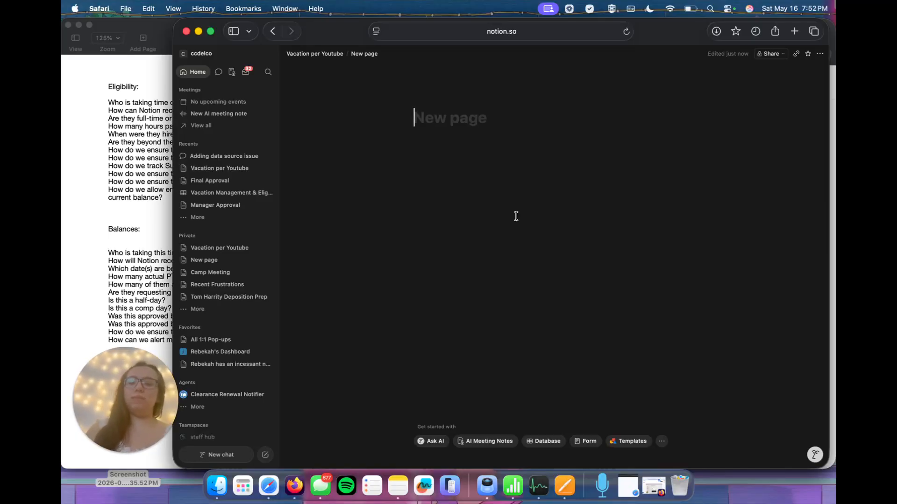
pyautogui.write('PTOP')
pyautogui.press('BackSpace')
pyautogui.write('Eligibility')
pyautogui.press('Return')
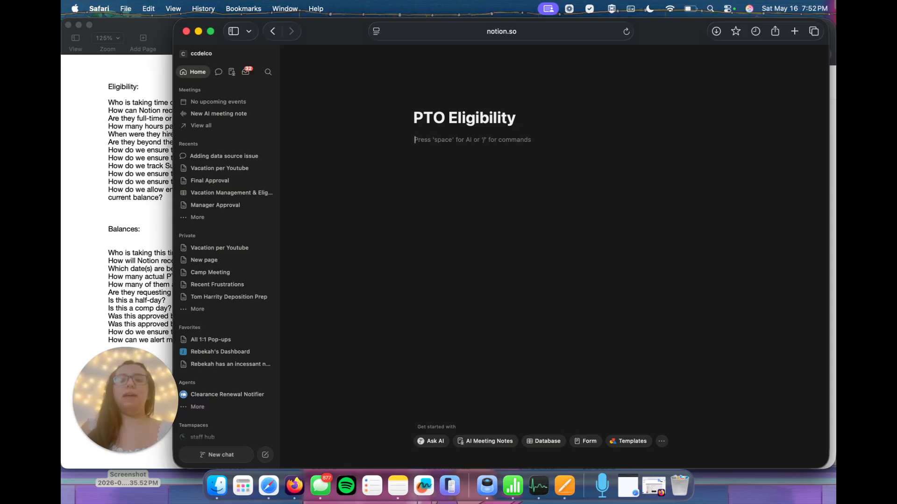
pyautogui.write('Type ')
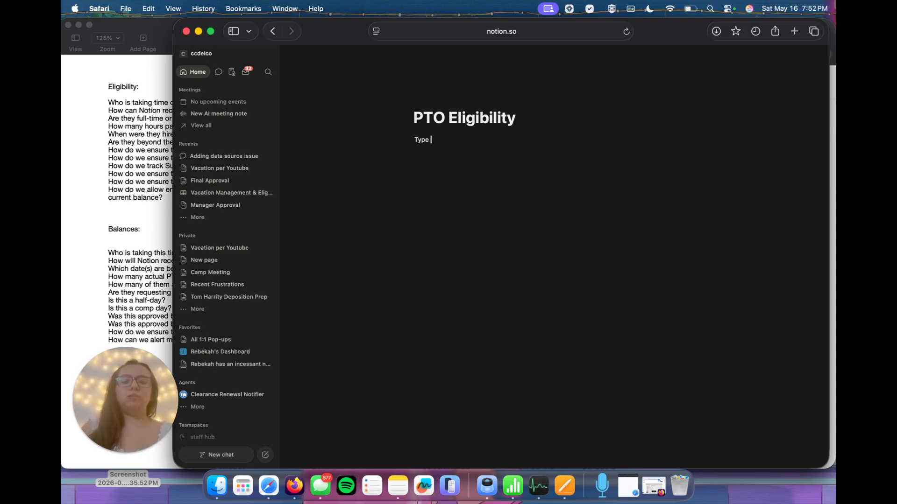
pyautogui.write('info about this page')
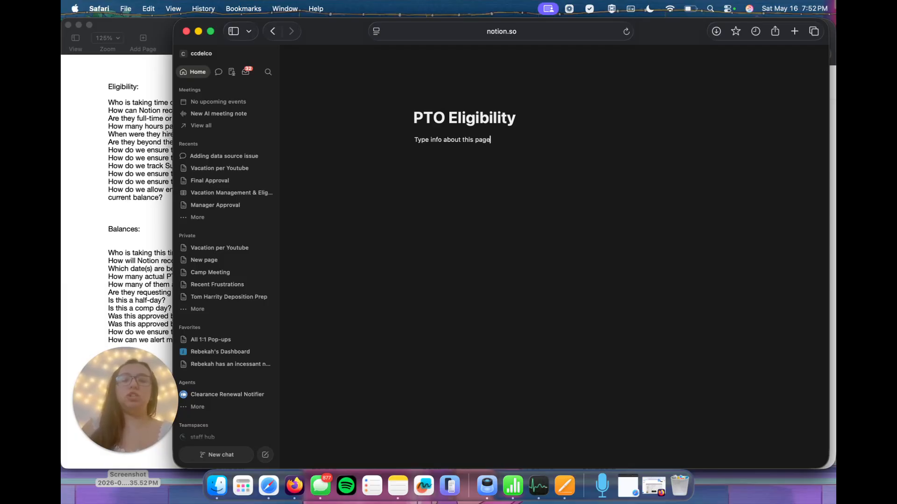
# Step: Insert an inline database below the intro line of the PTO Eligibility page, and set the page to full width
pyautogui.press('Return')
pyautogui.press('Return')
pyautogui.write('/in')
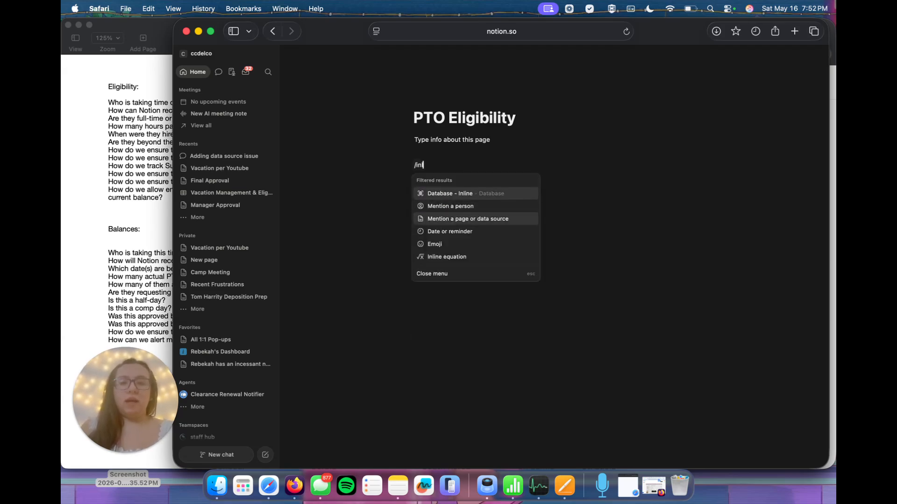
pyautogui.click(482, 193)
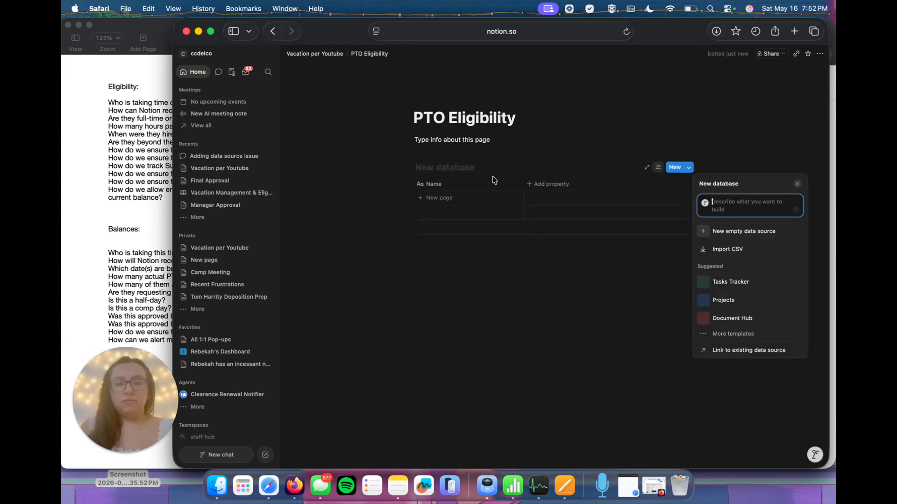
pyautogui.click(824, 55)
pyautogui.click(820, 54)
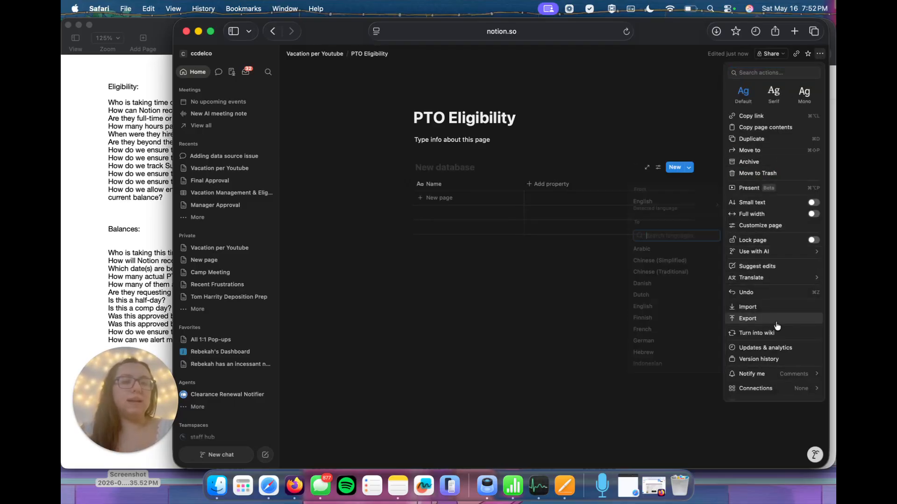
pyautogui.click(814, 215)
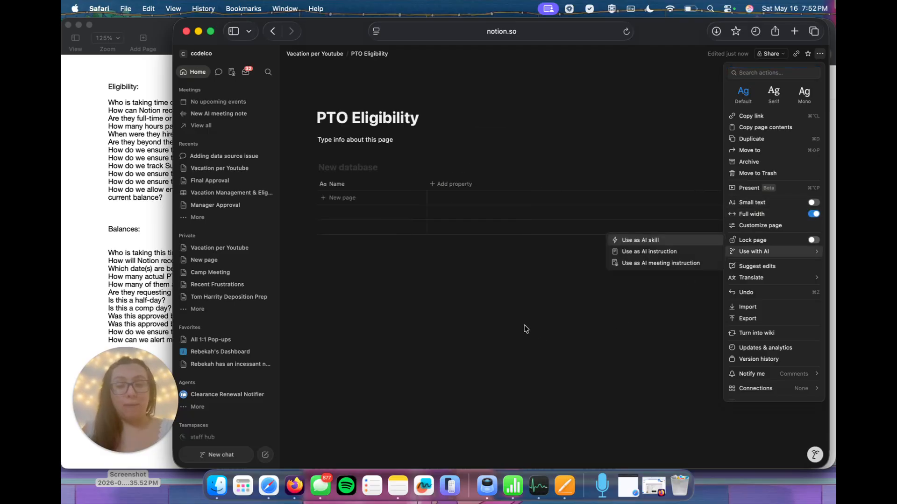
pyautogui.click(530, 328)
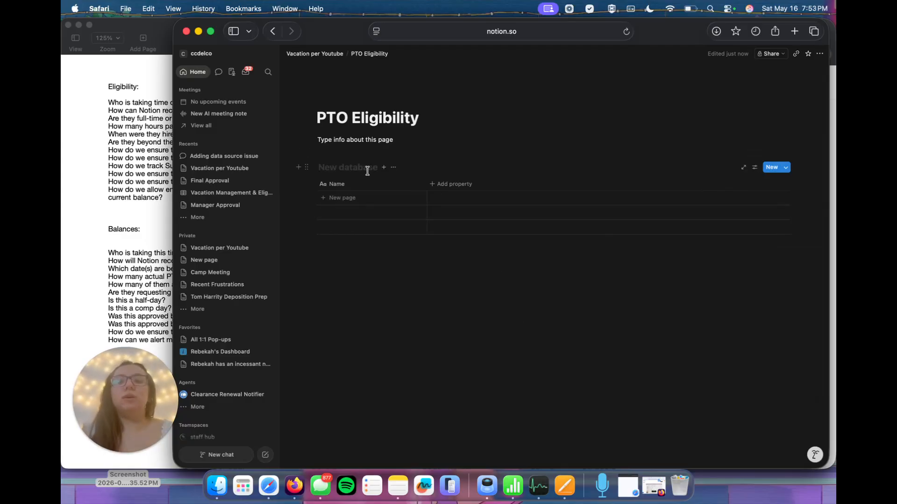
# Step: Title the new inline database "PTO Eligibility"
pyautogui.click(344, 170)
pyautogui.write('P')
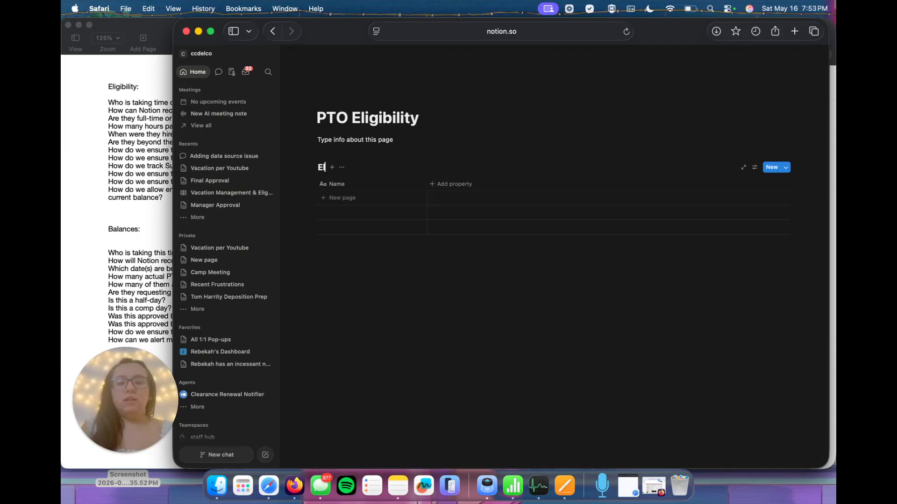
pyautogui.write('TO')
pyautogui.press('BackSpace')
pyautogui.press('BackSpace')
pyautogui.write('T')
pyautogui.press('BackSpace')
pyautogui.write('ro')
pyautogui.press('BackSpace')
pyautogui.press('BackSpace')
pyautogui.write('TO El')
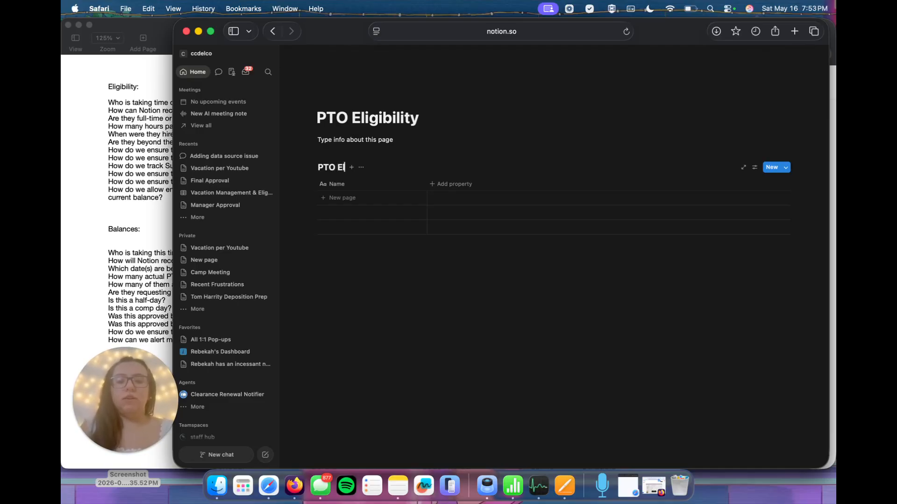
pyautogui.write('igibl')
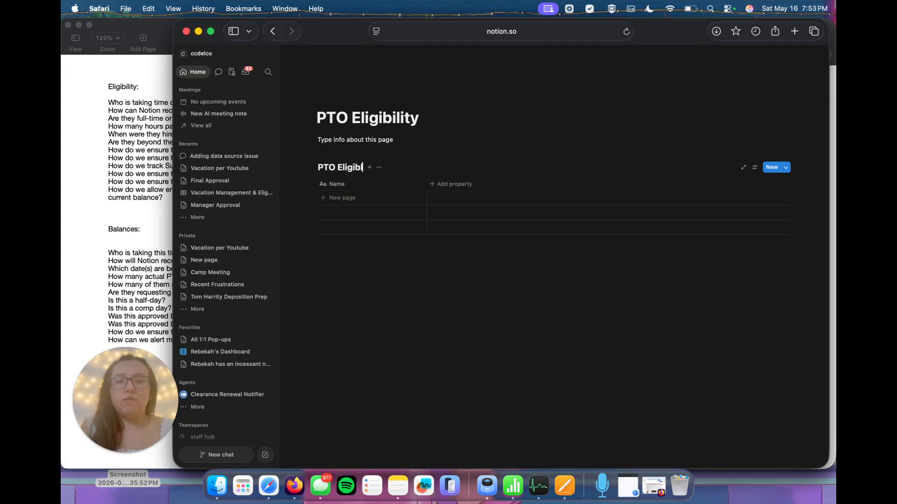
pyautogui.write('it')
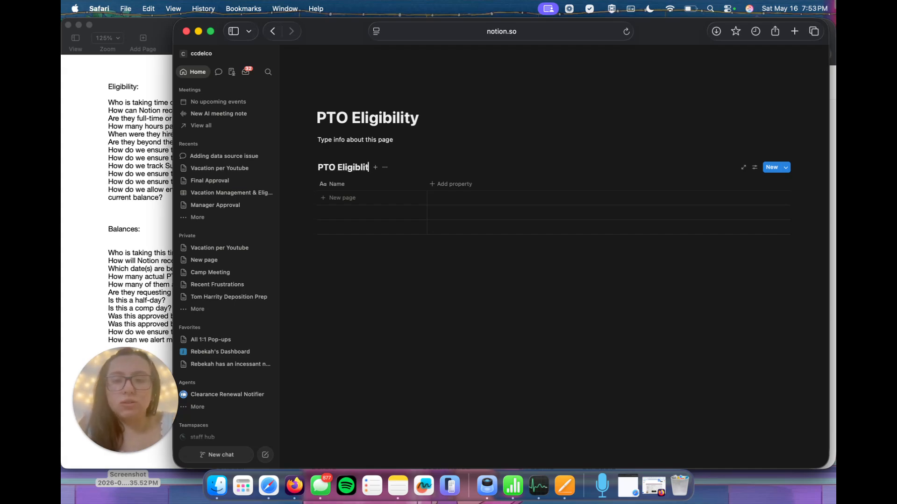
pyautogui.press('BackSpace')
pyautogui.press('BackSpace')
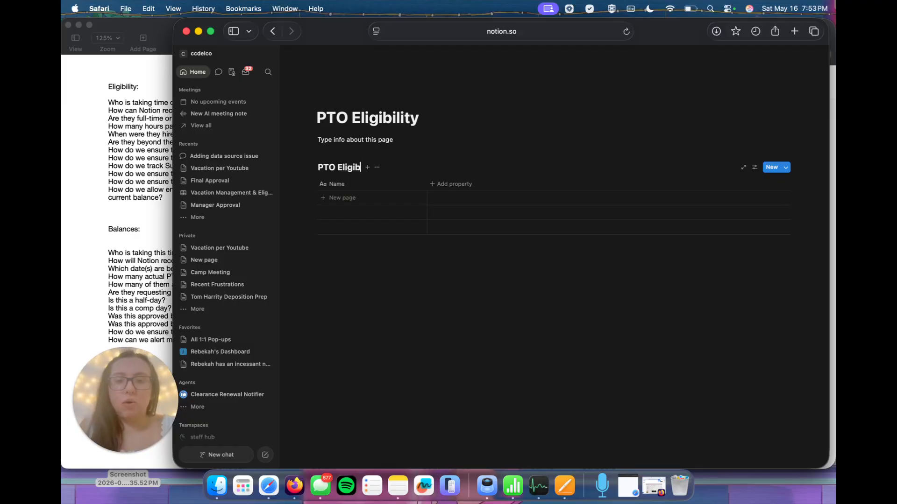
pyautogui.press('Tab')
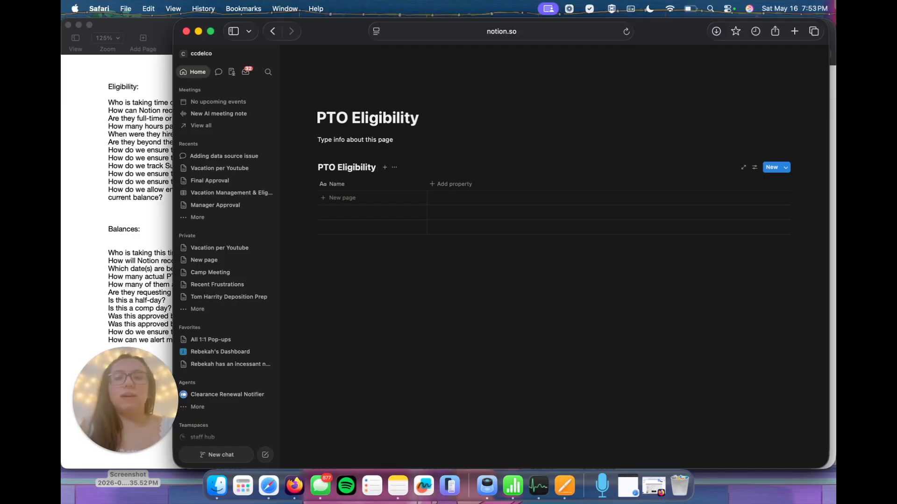
pyautogui.click(417, 250)
# Step: Return to the Vacation per Youtube page and add a second subpage titled "PTO Balances"
pyautogui.moveTo(328, 58)
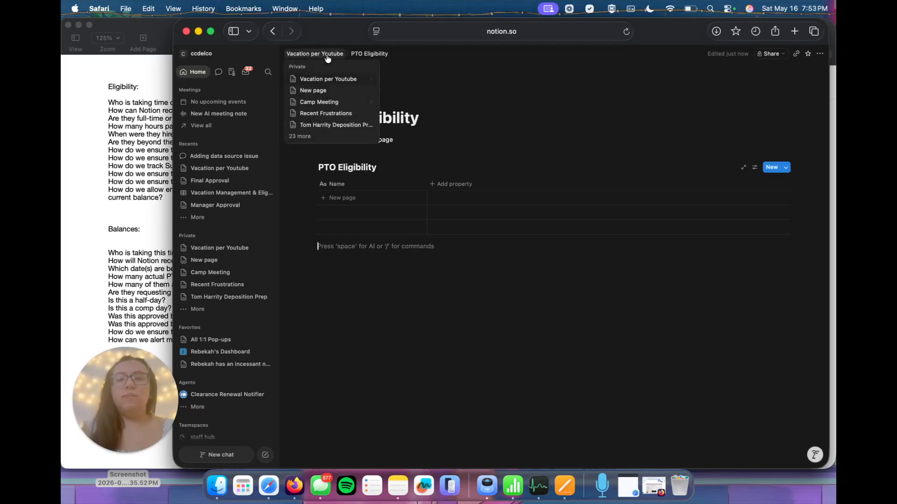
pyautogui.click(344, 83)
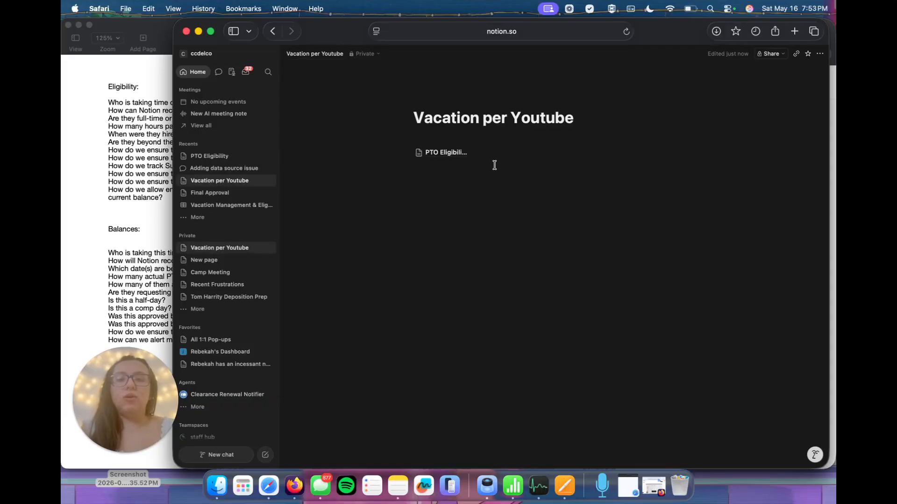
pyautogui.click(486, 188)
pyautogui.write('/page')
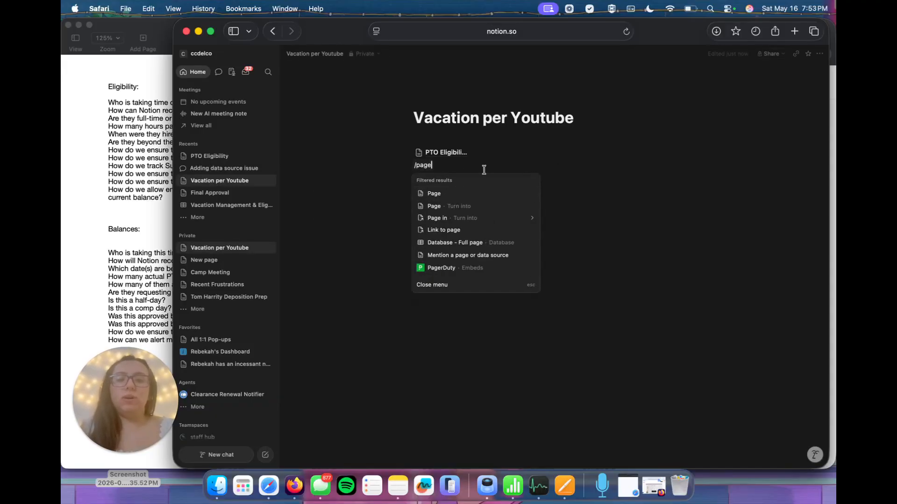
pyautogui.click(469, 194)
pyautogui.write('PT')
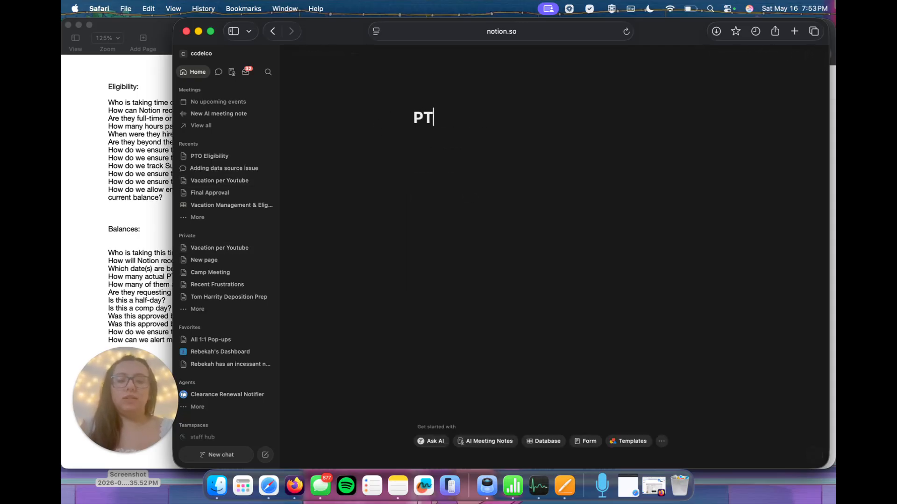
pyautogui.write('O Balances')
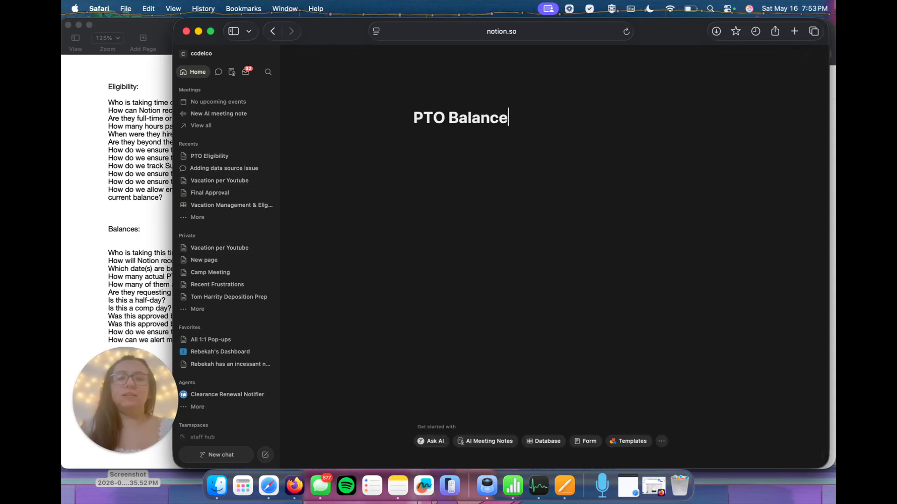
pyautogui.press('Return')
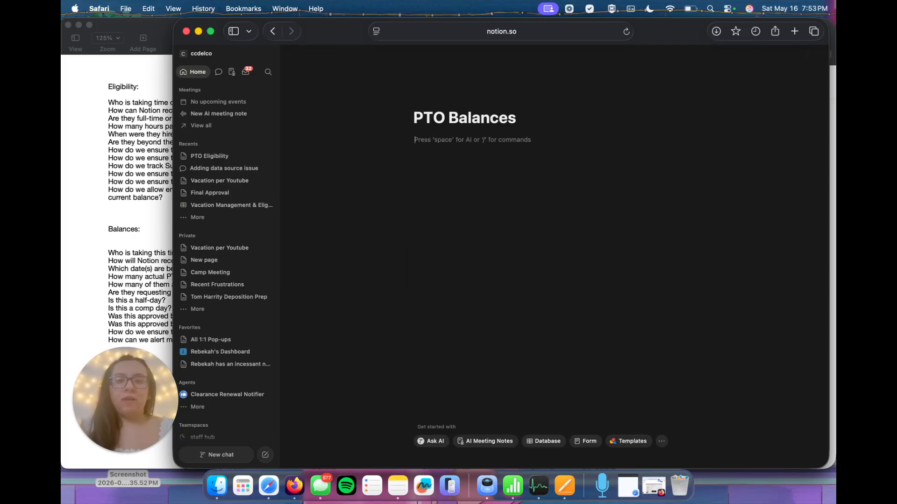
# Step: Insert an inline database on the PTO Balances page, leaving a blank line below the page title
pyautogui.press('Return')
pyautogui.write('/in')
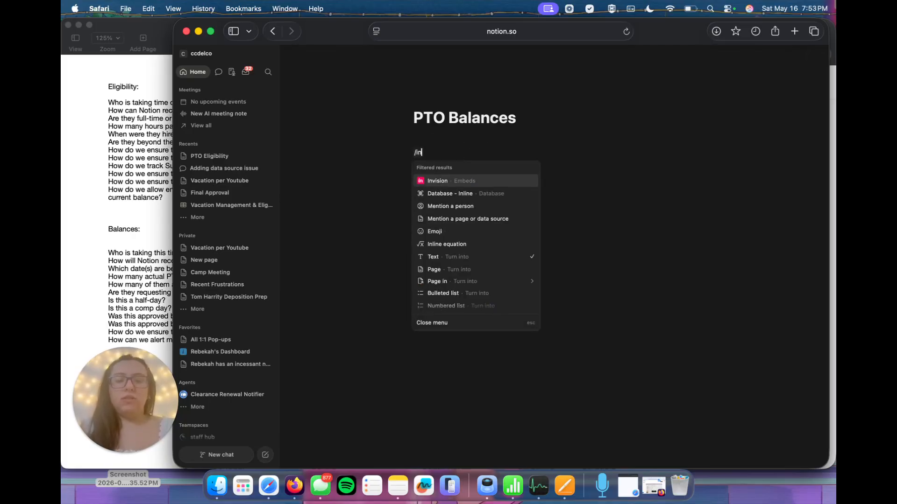
pyautogui.write('l')
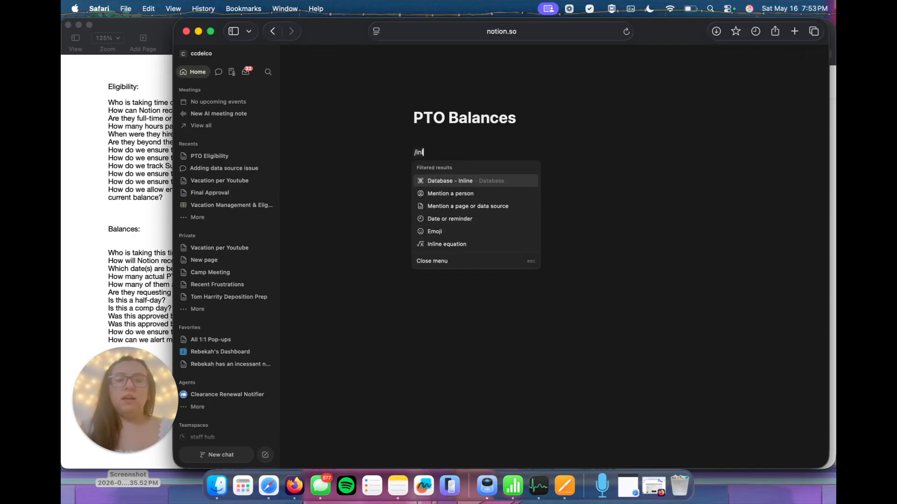
pyautogui.click(436, 181)
# Step: Set the PTO Balances page to full width and title its database "PTO Balances"
pyautogui.click(822, 55)
pyautogui.click(821, 54)
pyautogui.click(813, 214)
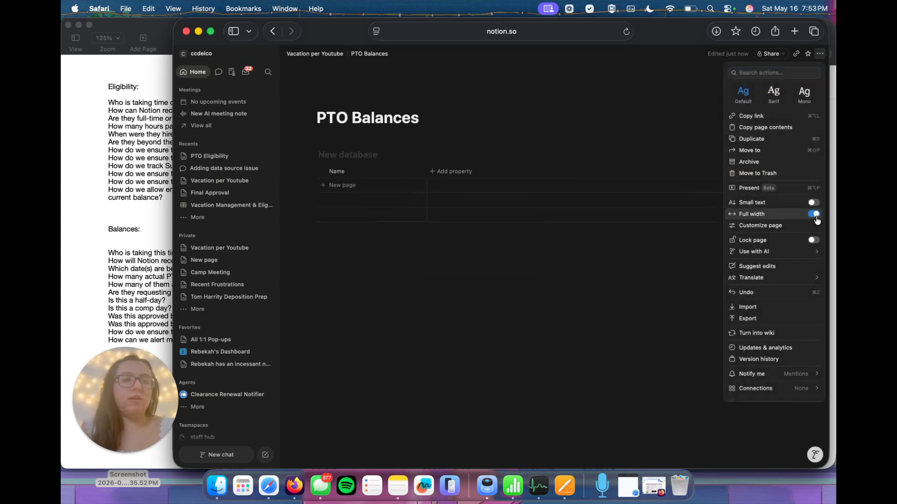
pyautogui.click(559, 275)
pyautogui.click(348, 156)
pyautogui.write('PTO Balances')
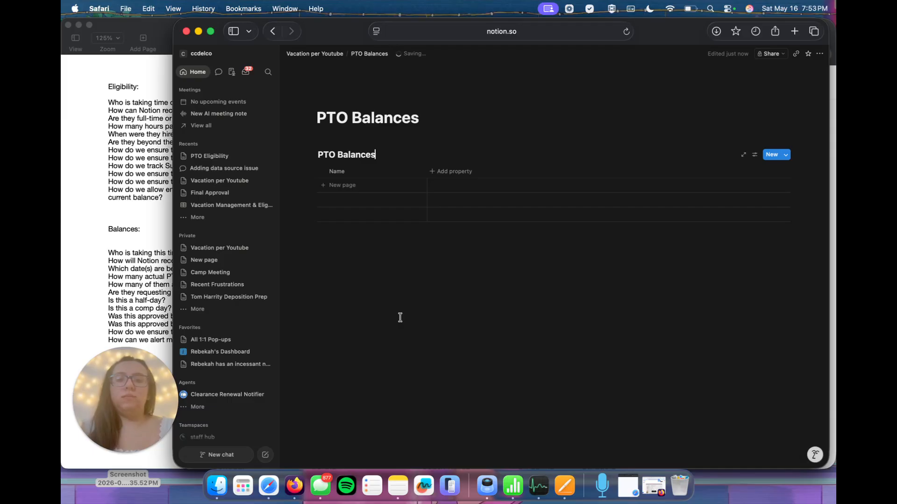
# Step: Return to the Vacation per Youtube page and add three blank lines above the subpage links and an empty line below them
pyautogui.moveTo(351, 56)
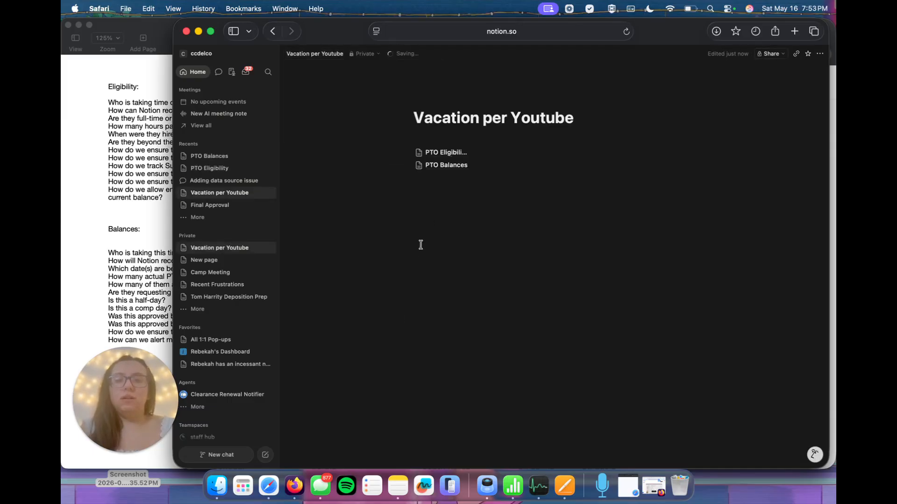
pyautogui.click(439, 138)
pyautogui.press('Return')
pyautogui.press('Return')
pyautogui.press('Return')
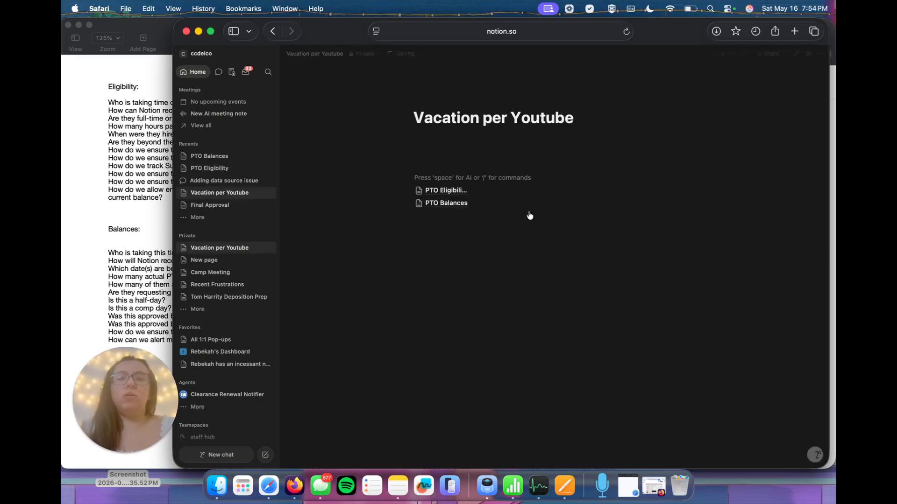
pyautogui.click(519, 238)
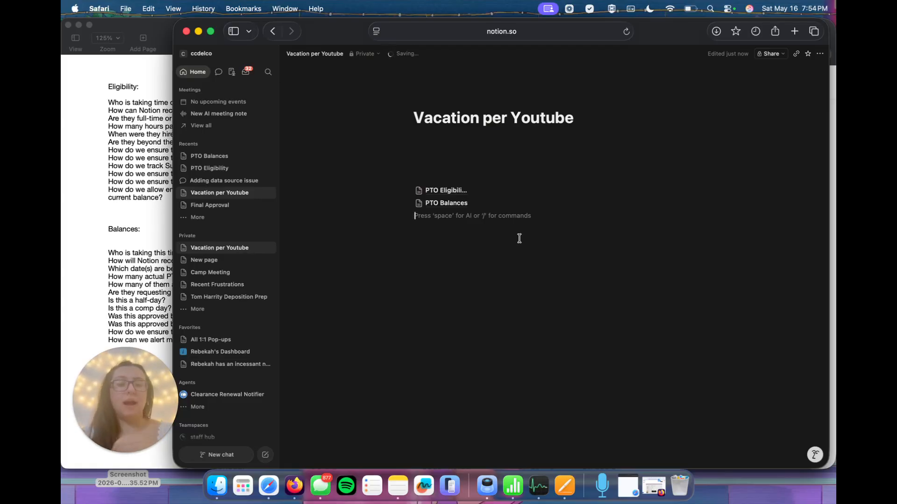
pyautogui.moveTo(440, 196)
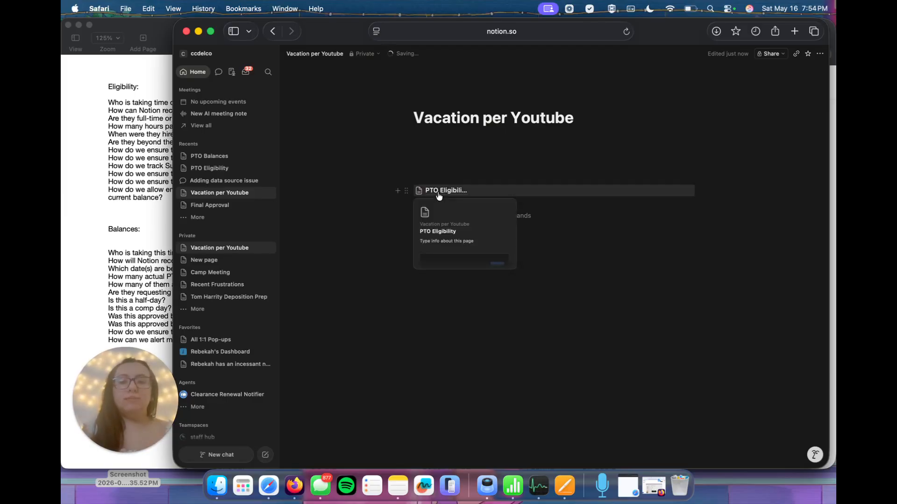
# Step: Open the PTO Eligibility page and add a Person property named "person" to its database
pyautogui.click(439, 195)
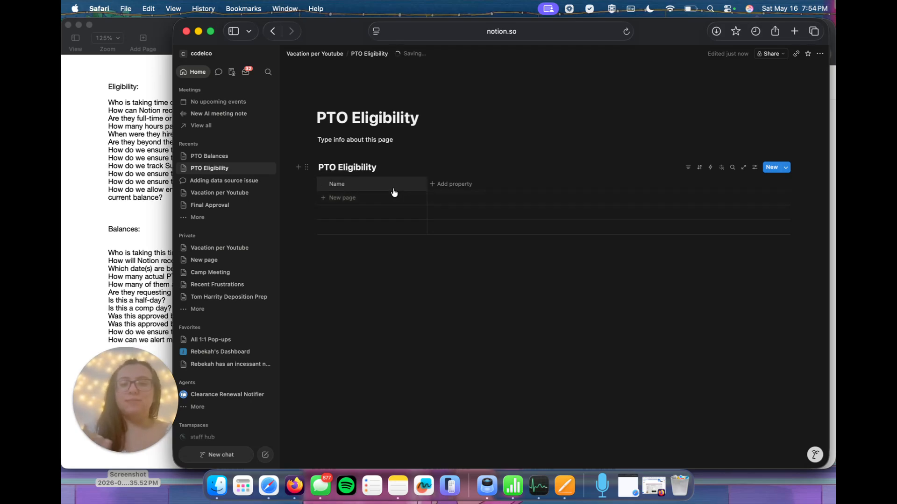
pyautogui.click(450, 188)
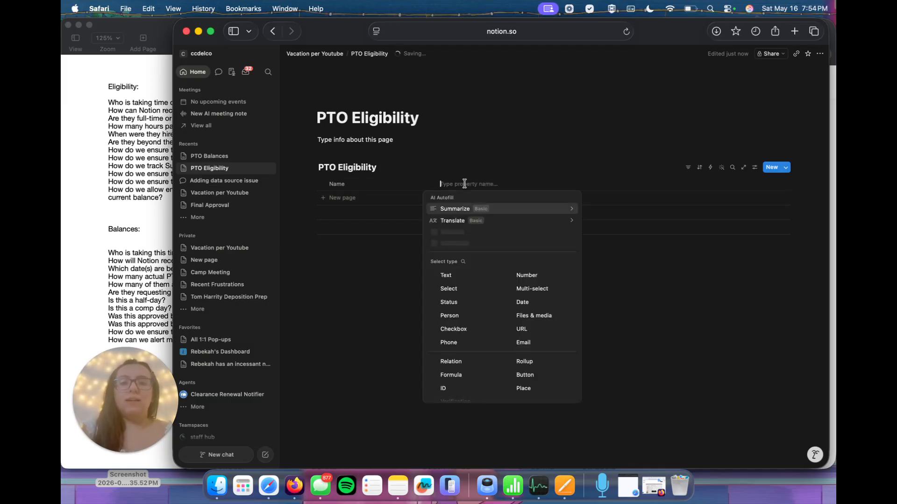
pyautogui.write('person')
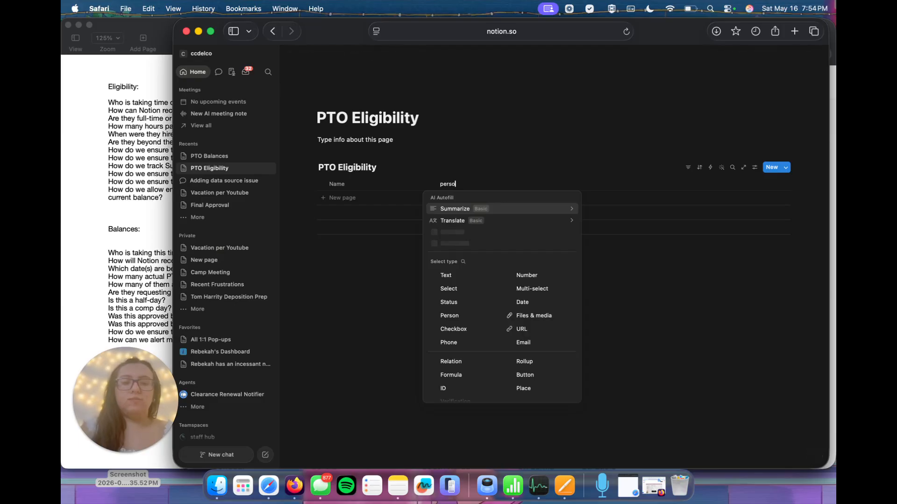
pyautogui.click(461, 321)
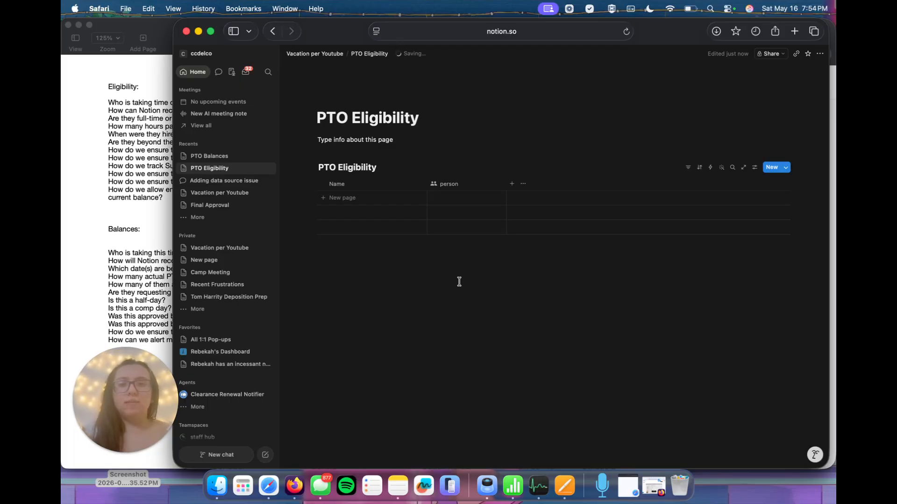
# Step: Switch to the Employee Time Off Requirements document in Pages, review the first two eligibility questions, and return to the PTO Eligibility page
pyautogui.click(129, 173)
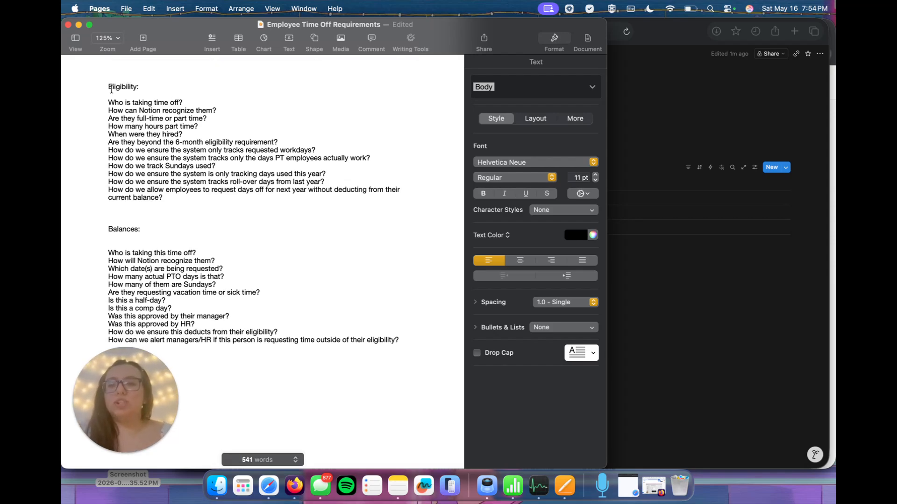
pyautogui.moveTo(107, 87); pyautogui.dragTo(242, 113)
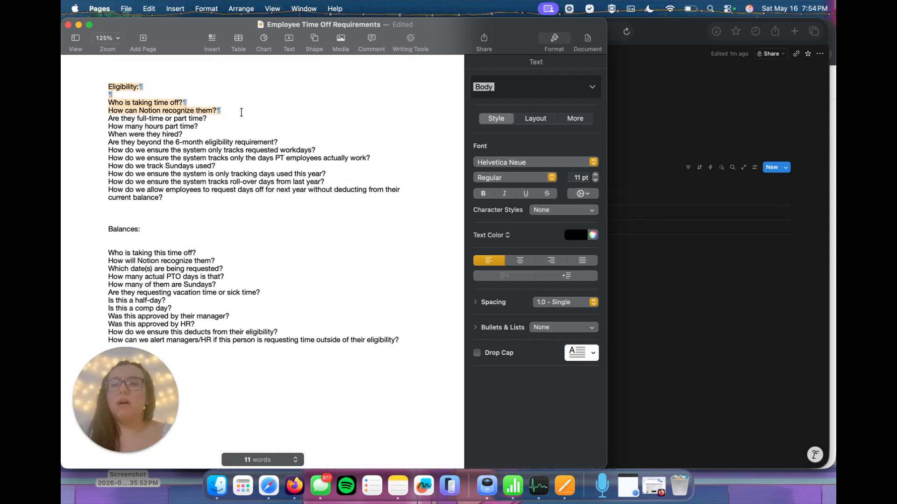
pyautogui.click(242, 112)
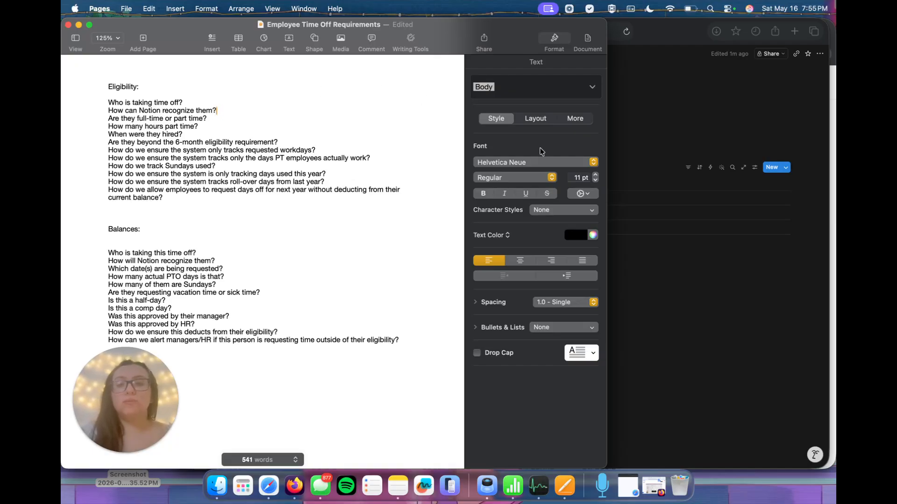
pyautogui.click(669, 101)
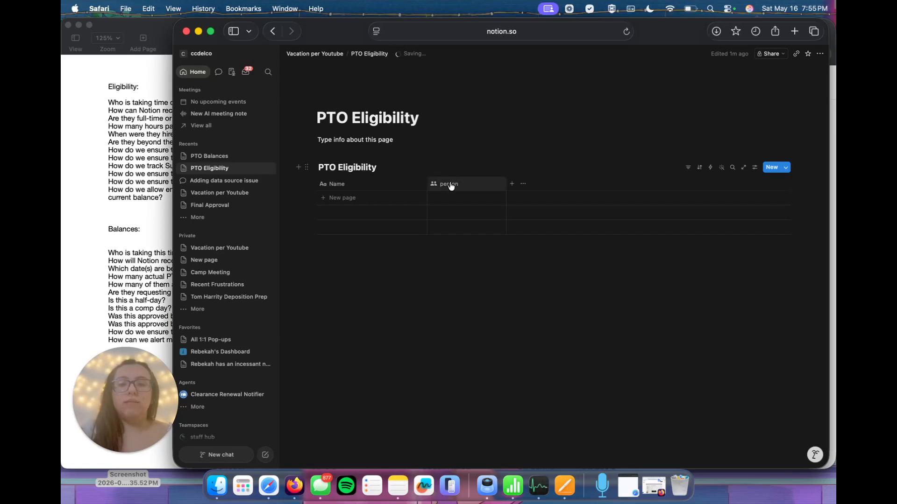
# Step: Add a Select property to the PTO Eligibility database and name it "work status"
pyautogui.click(512, 184)
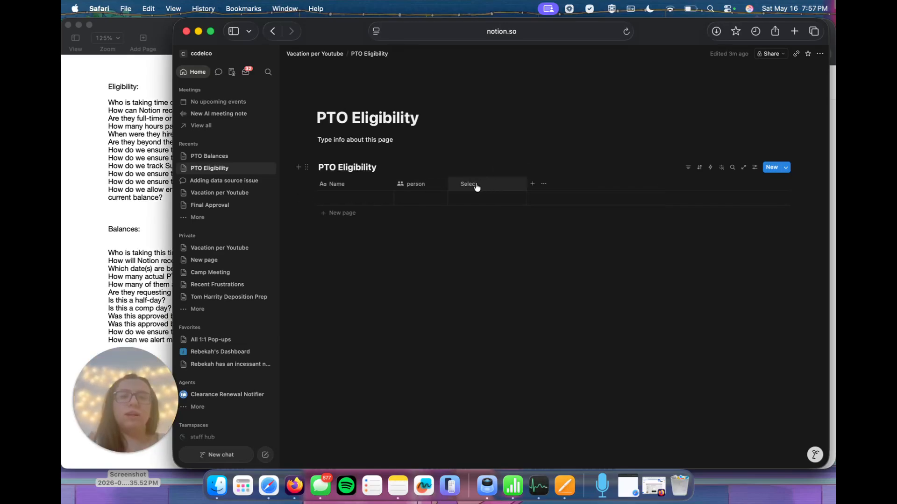
pyautogui.click(476, 186)
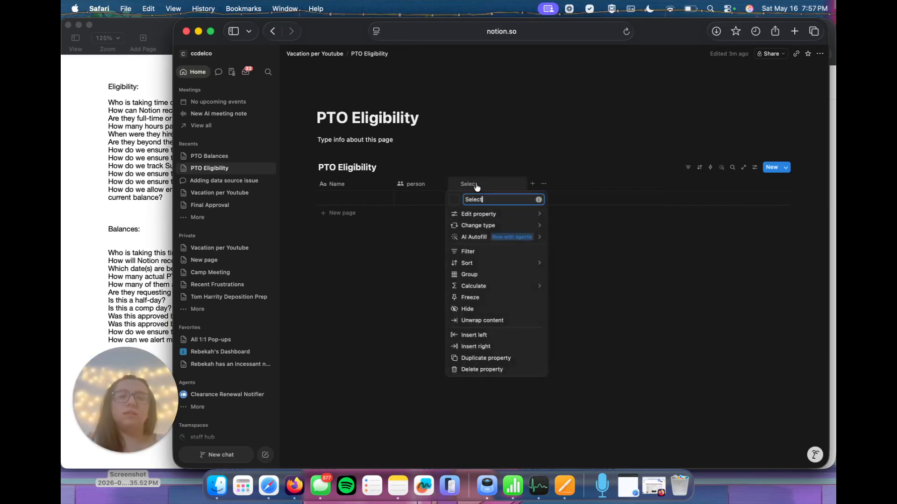
pyautogui.write('work statu')
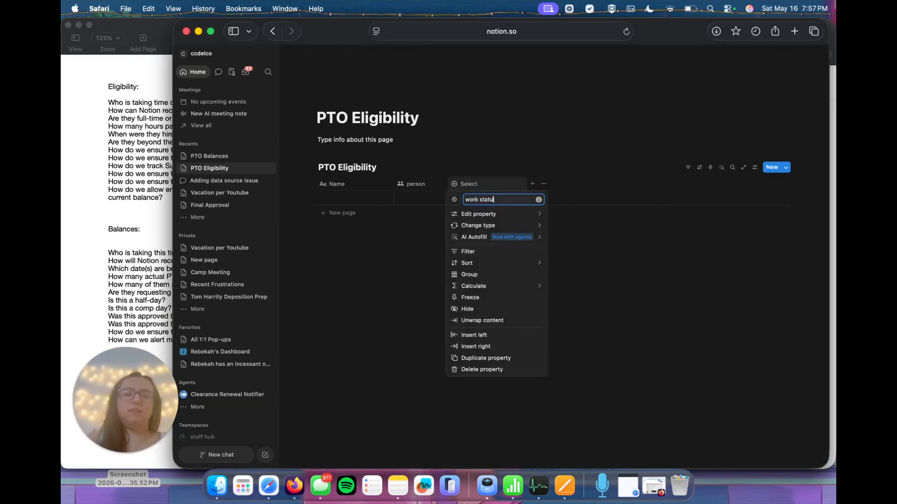
pyautogui.write('s')
pyautogui.press('Return')
# Step: Create the work status options "Full Time" and "Part Time 5 Days" from the blank row's cell
pyautogui.click(472, 197)
pyautogui.write('F')
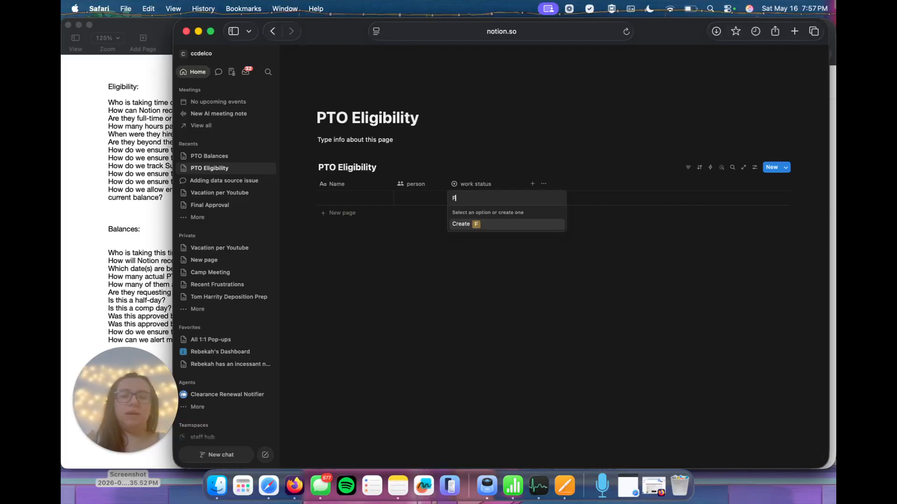
pyautogui.write('ull Time')
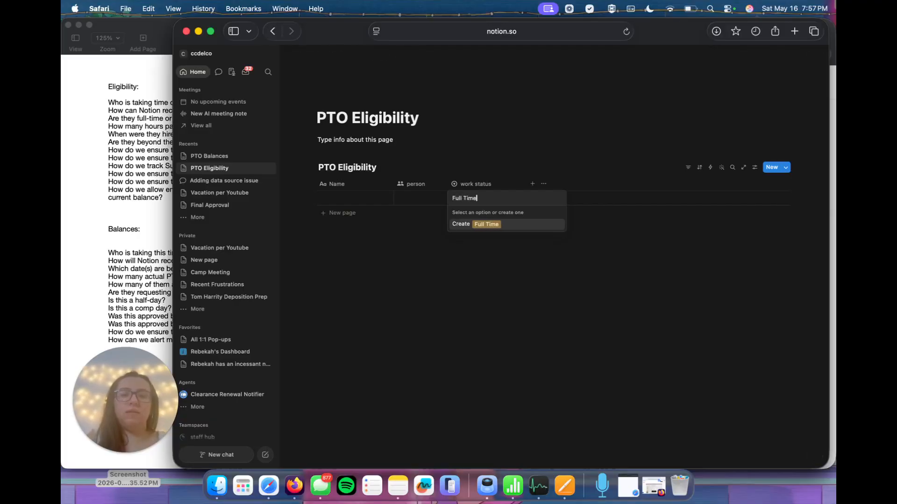
pyautogui.press('Return')
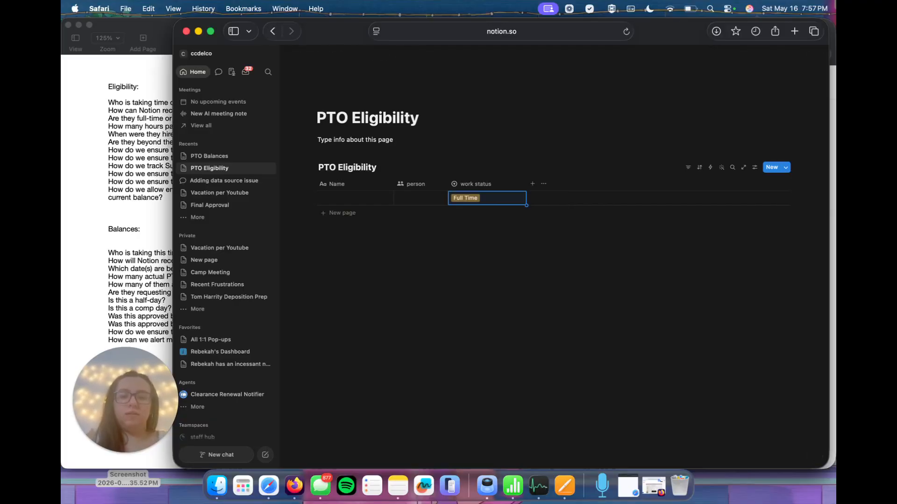
pyautogui.click(486, 199)
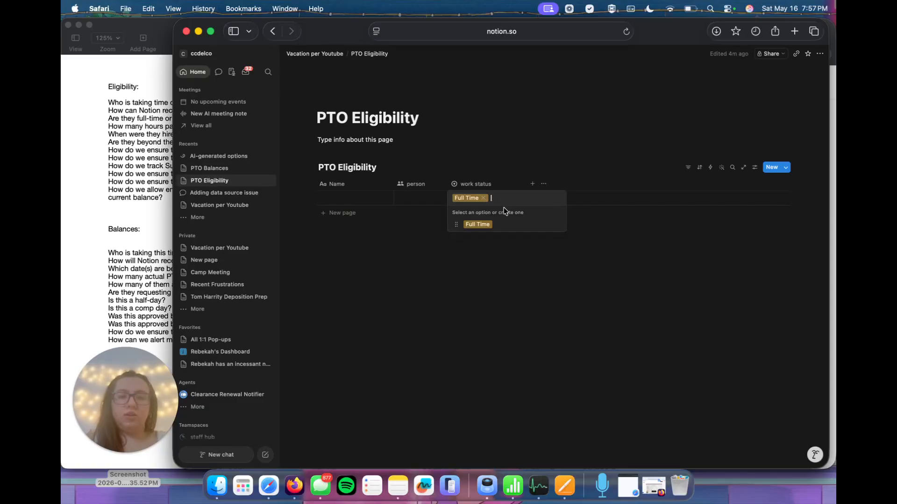
pyautogui.click(484, 198)
pyautogui.write('Par')
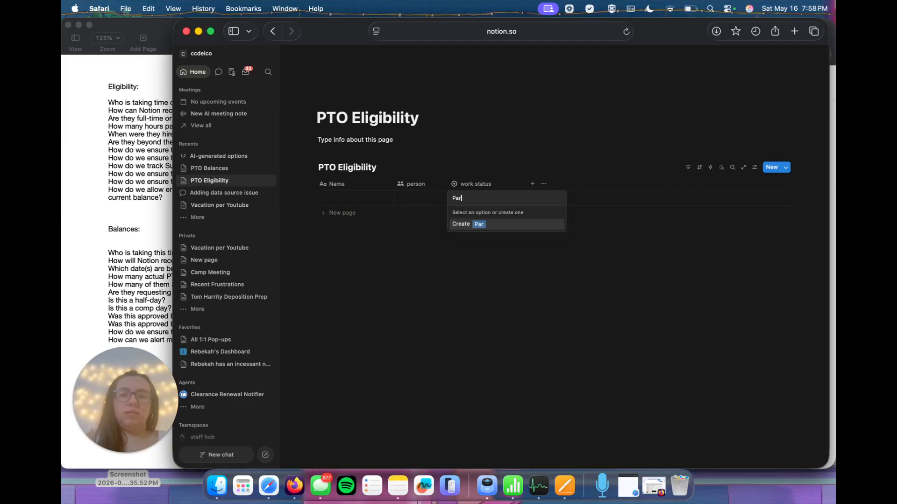
pyautogui.write('t Time 5 Days')
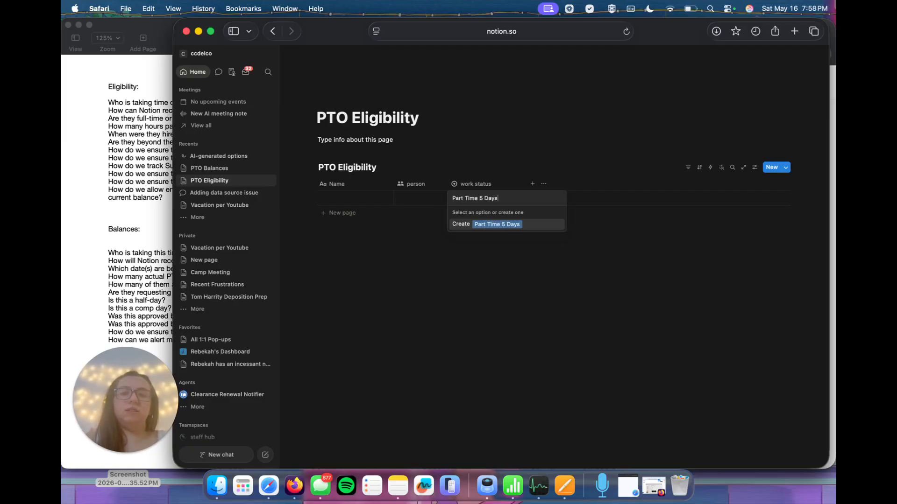
pyautogui.press('Return')
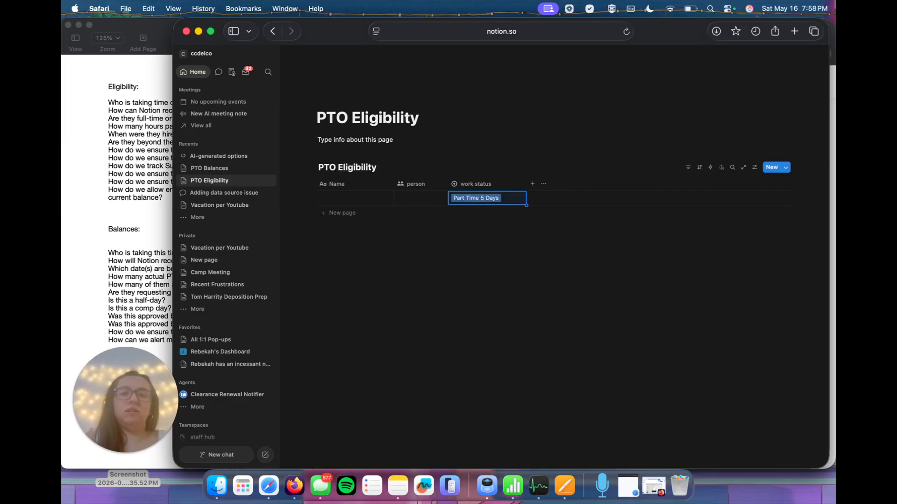
# Step: Create the work status option "Part Time 4 Days" and clear the row's work status cell
pyautogui.click(507, 199)
pyautogui.write('P')
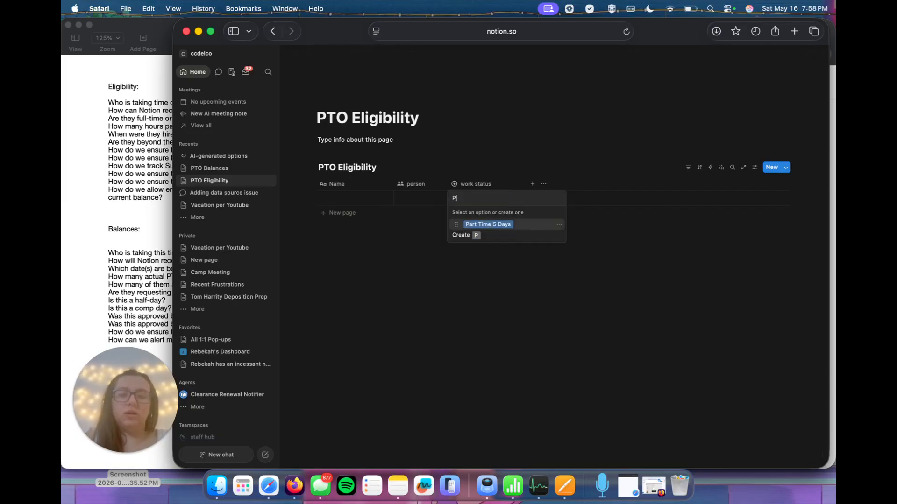
pyautogui.write('art Time ')
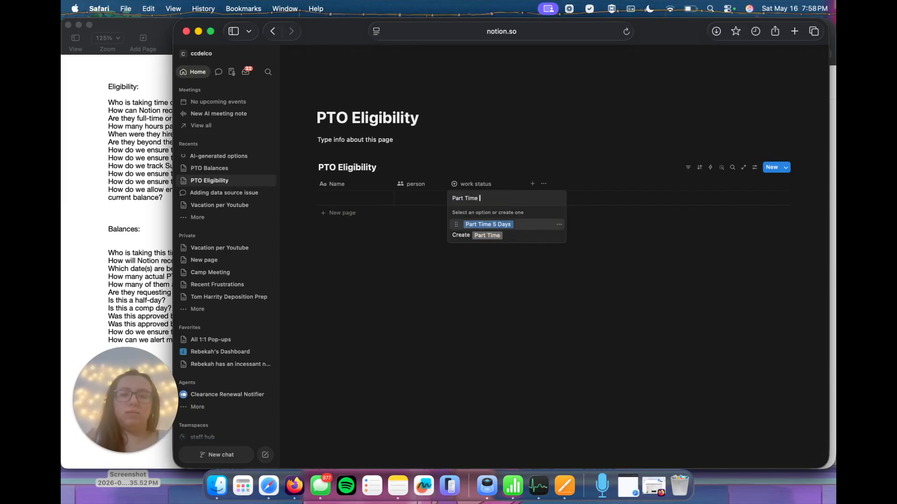
pyautogui.write('4 Days')
pyautogui.press('Return')
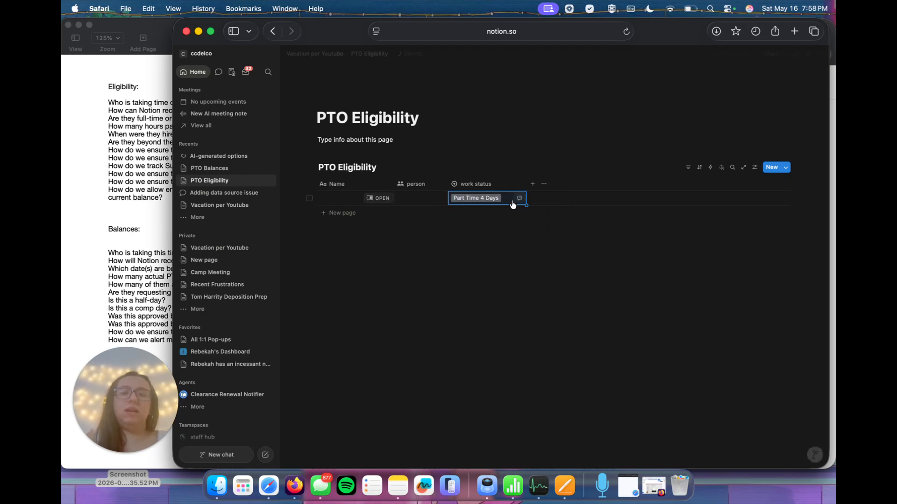
pyautogui.click(509, 200)
pyautogui.click(507, 199)
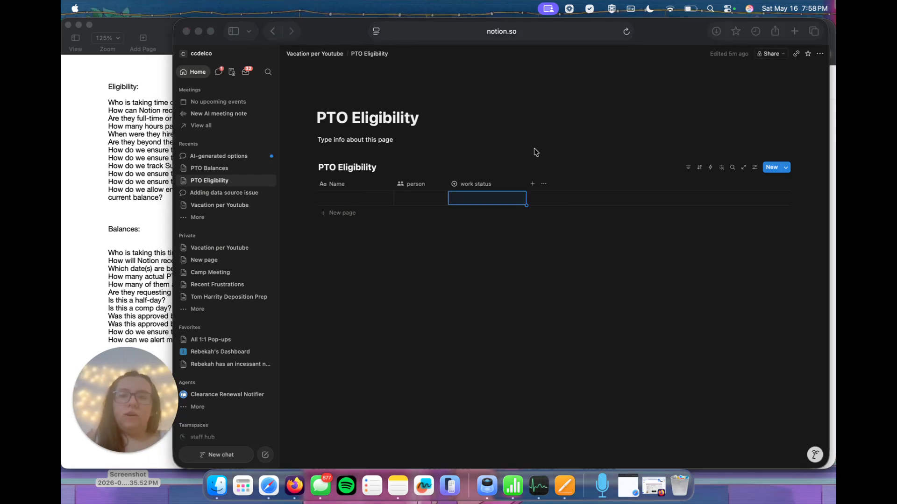
# Step: Add a Formula property to the PTO Eligibility database and name it "Hours"
pyautogui.click(532, 186)
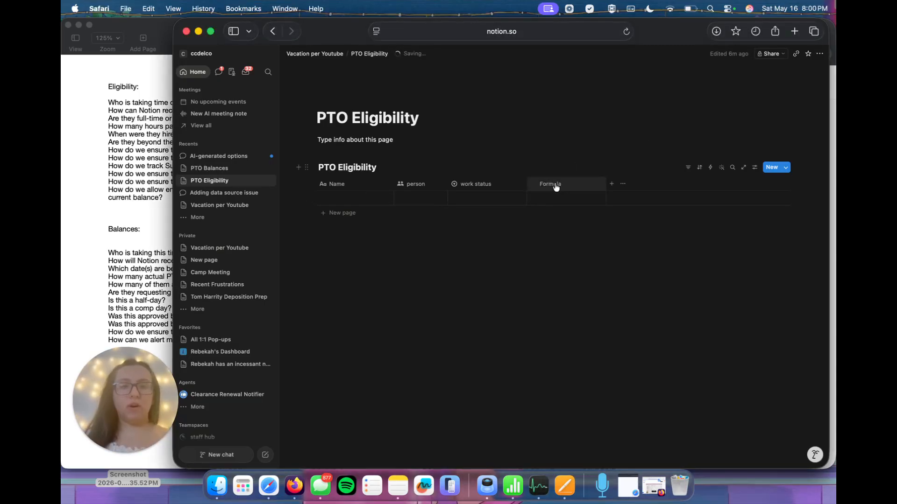
pyautogui.click(555, 186)
pyautogui.moveTo(565, 206)
pyautogui.moveTo(566, 200); pyautogui.dragTo(542, 201)
pyautogui.write('Hours')
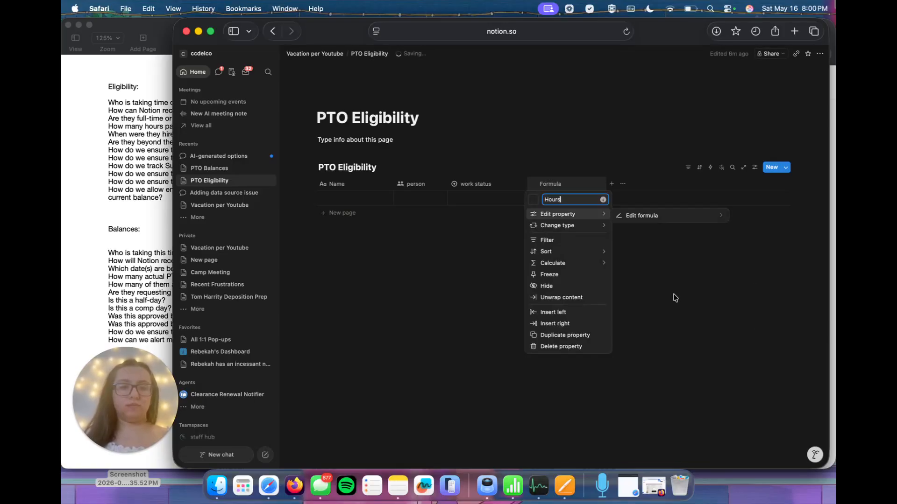
pyautogui.press('Return')
# Step: Generate the Hours formula with AI: full time 40, part time 5 days 35, 4 days 32, 3 days 24, 2 days 16, 1 day 8
pyautogui.click(553, 192)
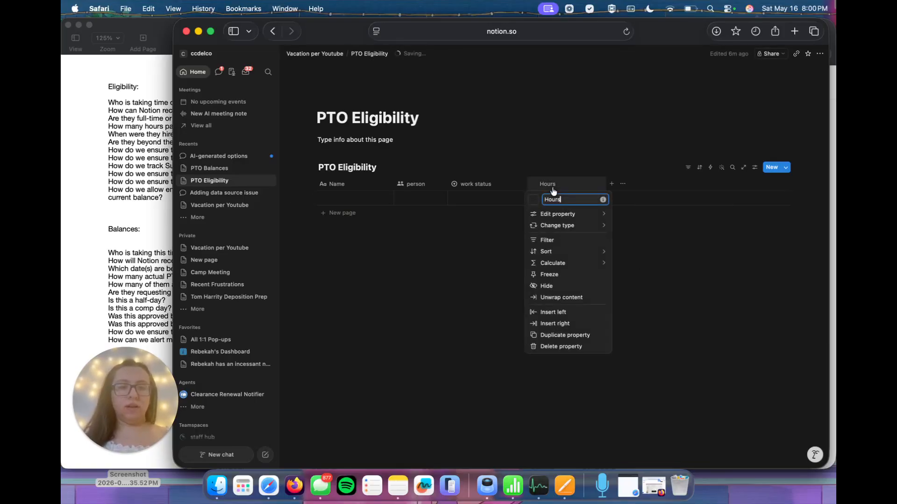
pyautogui.moveTo(566, 215)
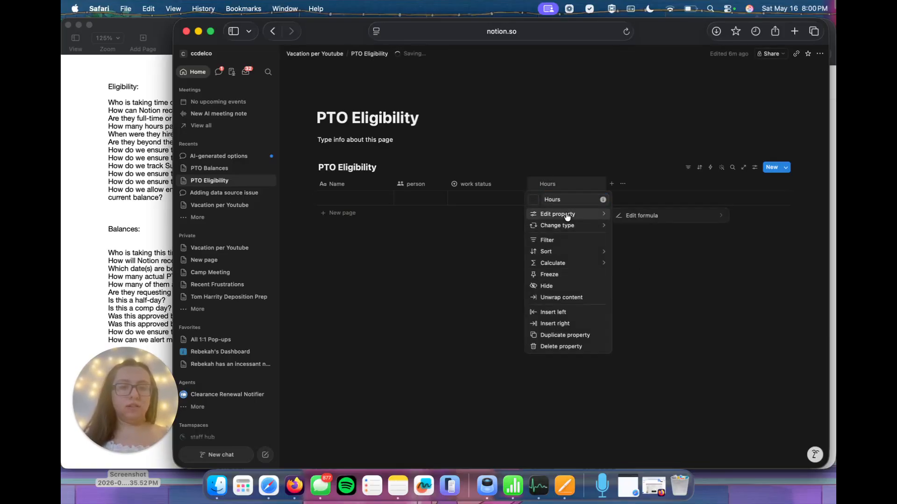
pyautogui.click(643, 216)
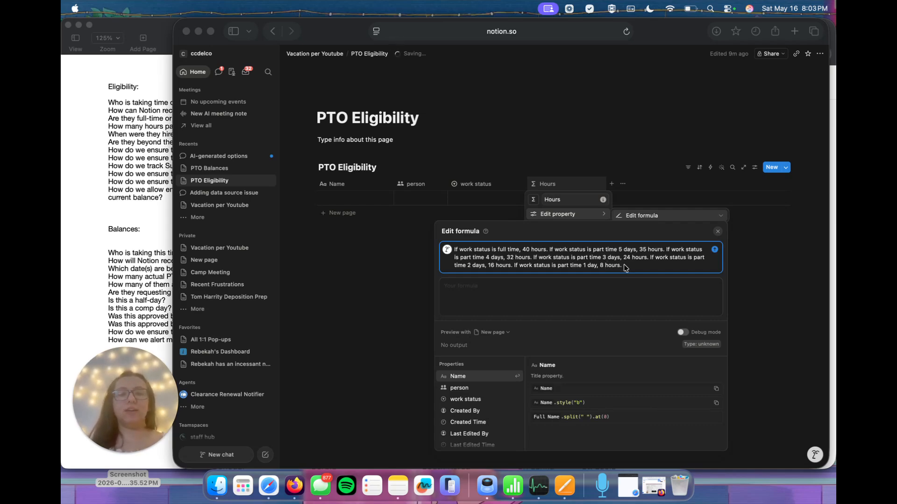
pyautogui.click(626, 268)
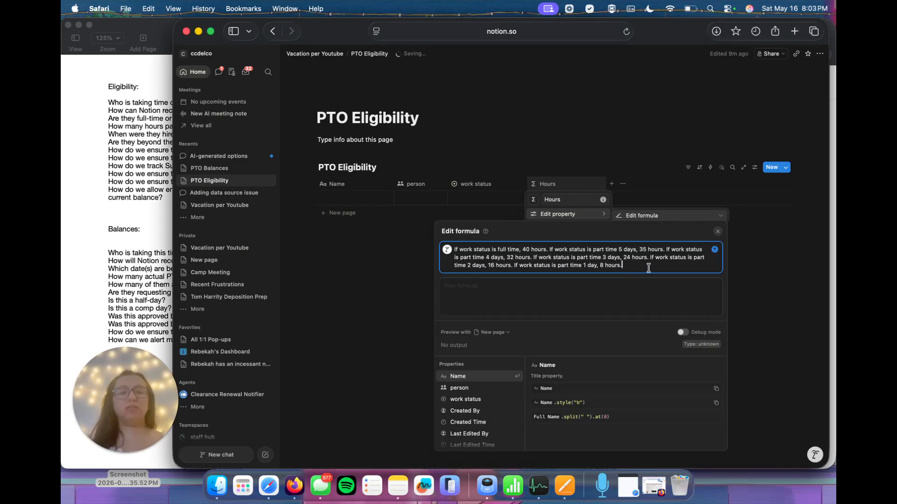
pyautogui.press('Return')
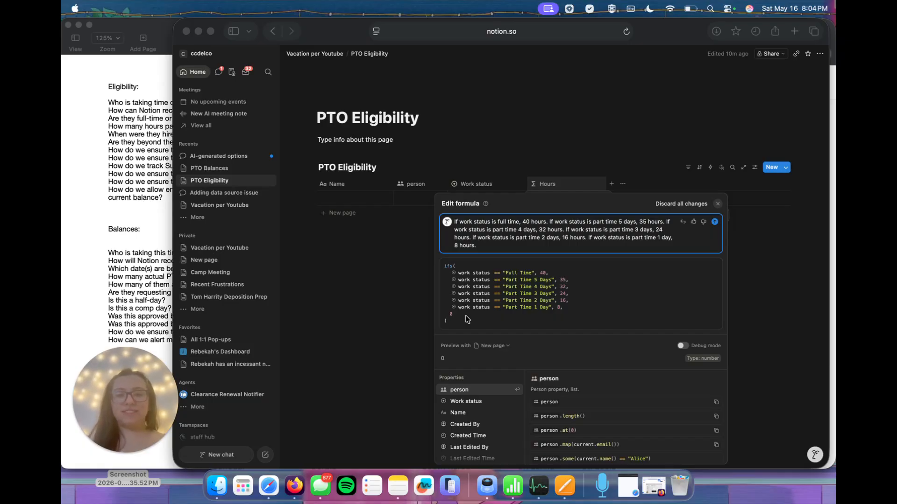
pyautogui.click(557, 170)
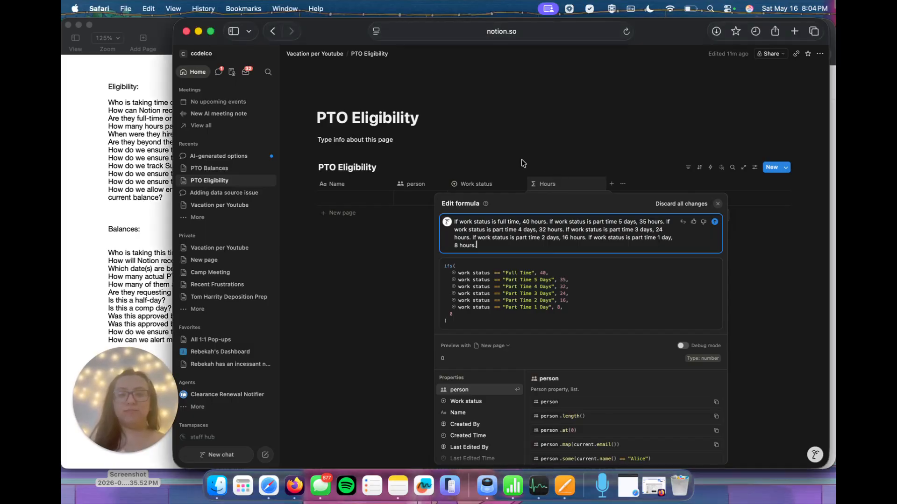
pyautogui.click(770, 315)
pyautogui.click(577, 140)
pyautogui.click(556, 145)
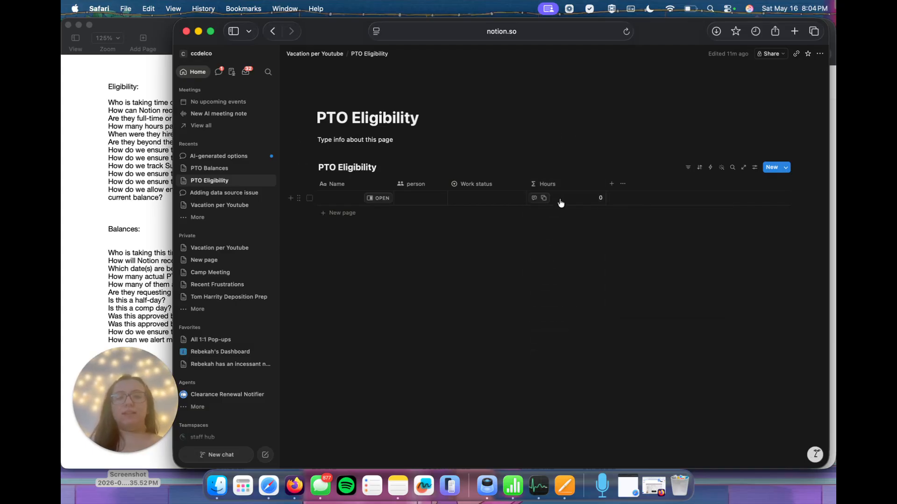
# Step: Test the Hours formula by setting the row's work status to Full Time, Part Time 4 Days and finally Part Time 2 Days
pyautogui.click(514, 200)
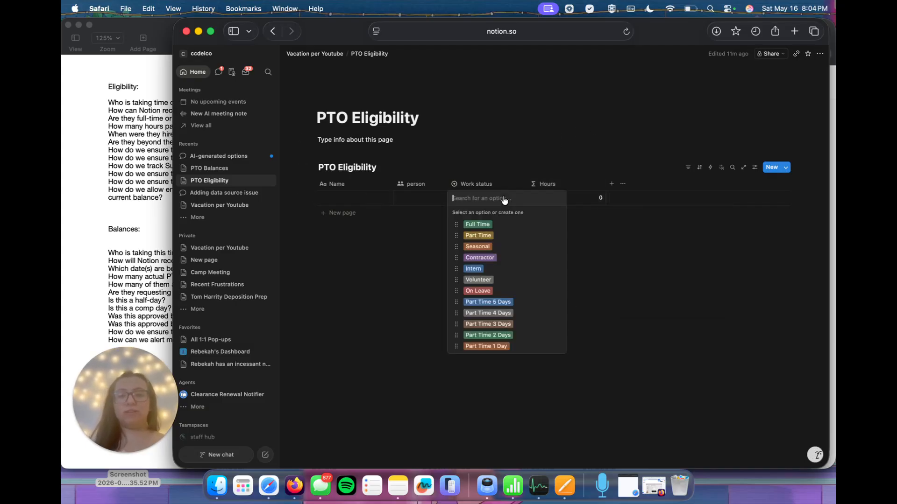
pyautogui.click(494, 226)
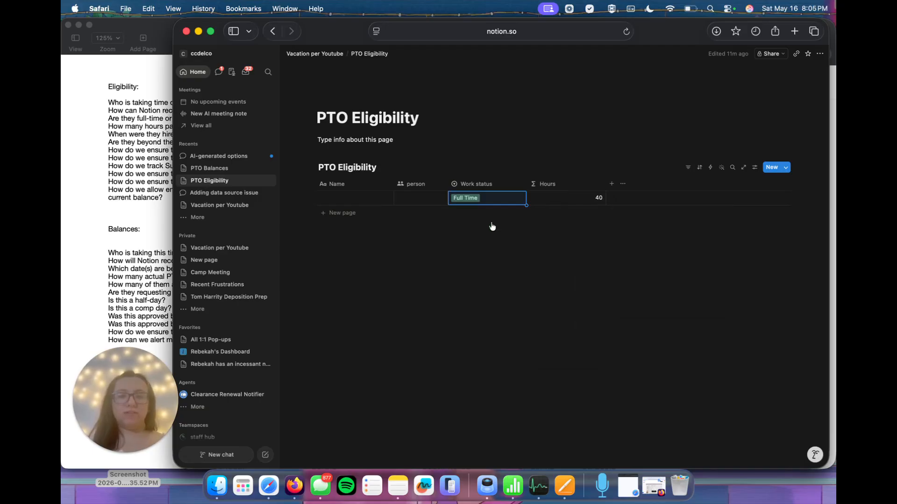
pyautogui.click(493, 200)
pyautogui.click(490, 273)
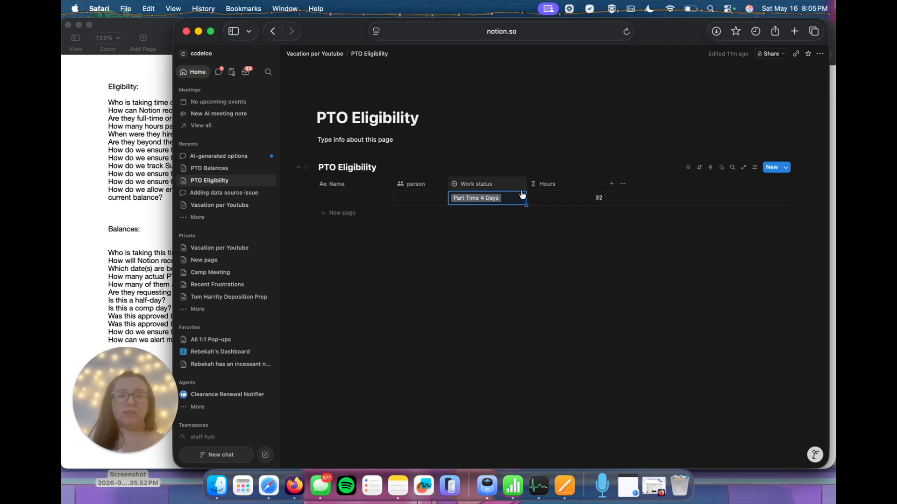
pyautogui.click(510, 200)
pyautogui.click(510, 290)
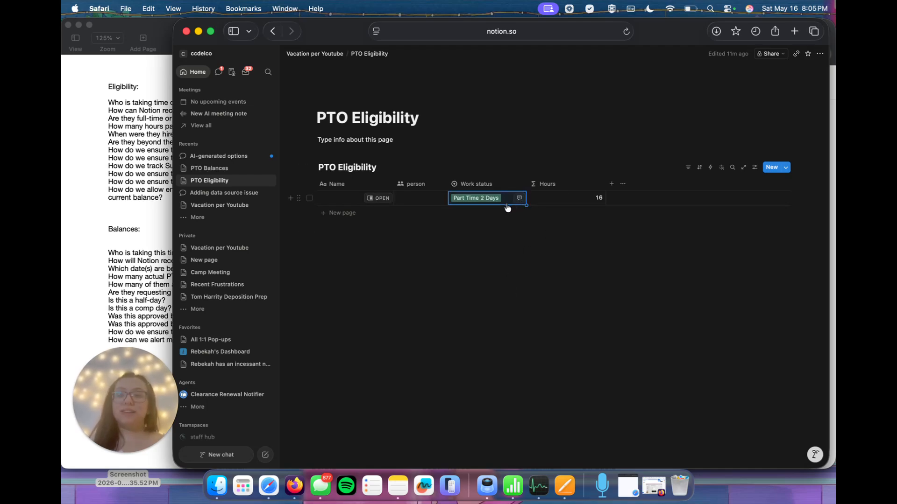
# Step: Add a Date property named "Hire Date" to the PTO Eligibility database and place it between person and Work status
pyautogui.click(83, 166)
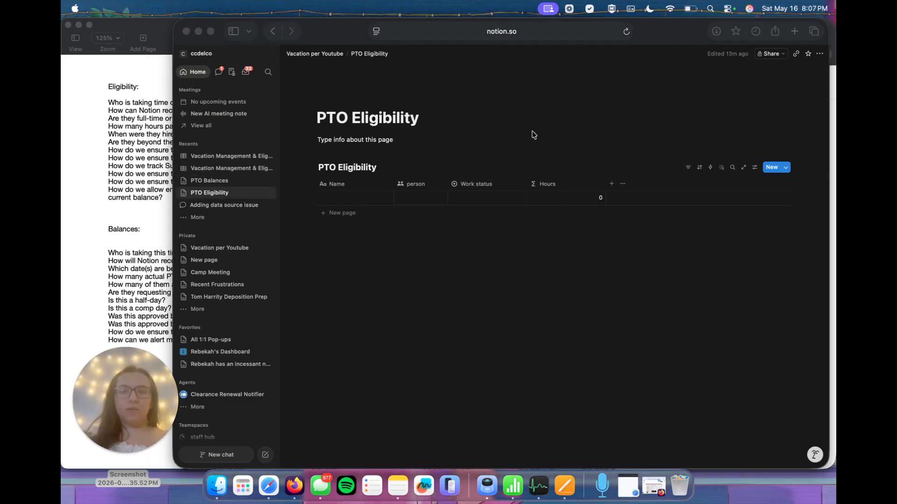
pyautogui.click(614, 187)
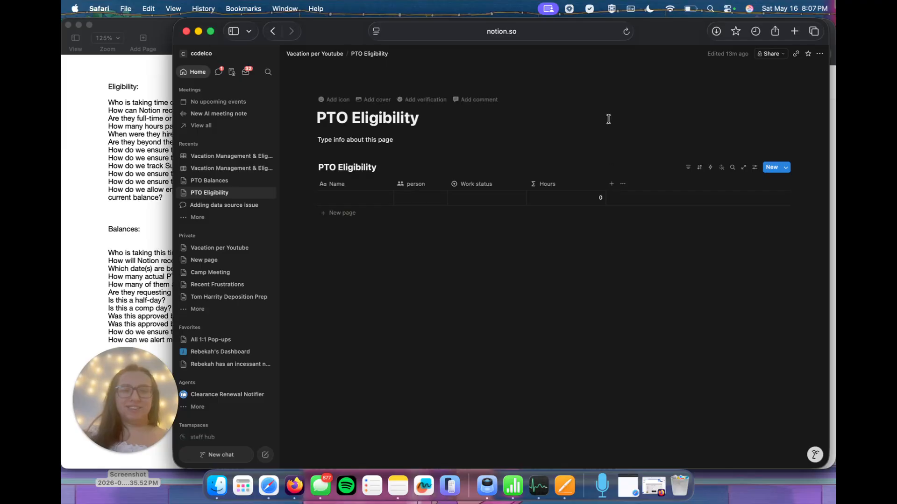
pyautogui.click(612, 185)
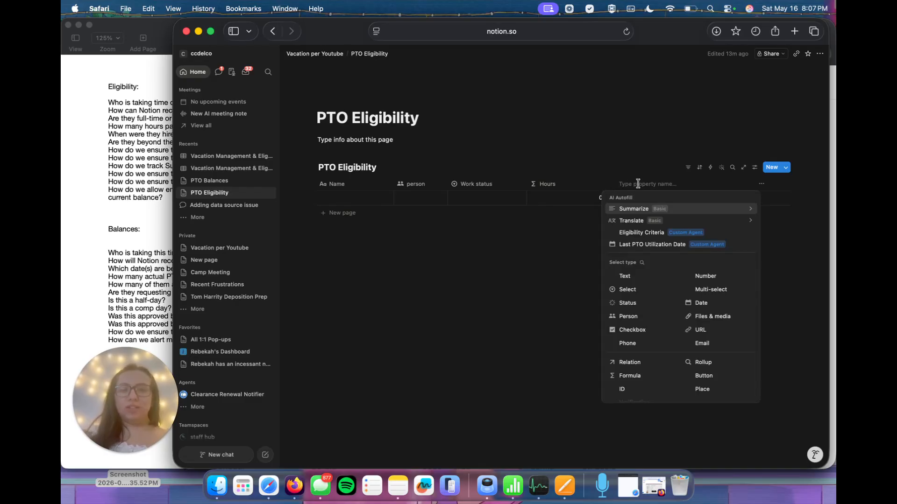
pyautogui.click(701, 303)
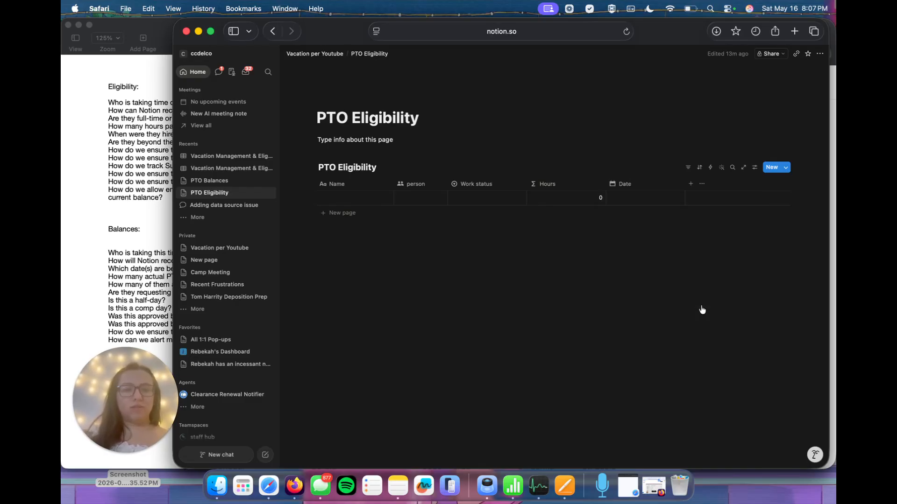
pyautogui.click(628, 184)
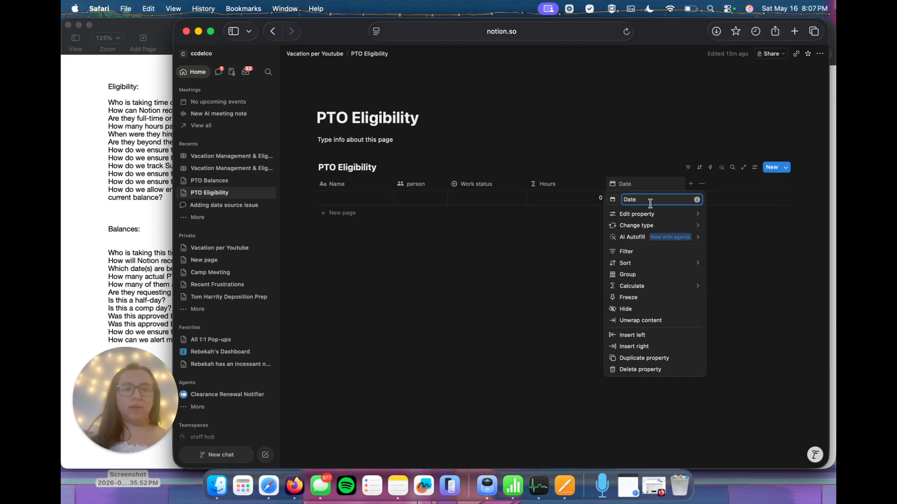
pyautogui.click(625, 200)
pyautogui.write('Hire')
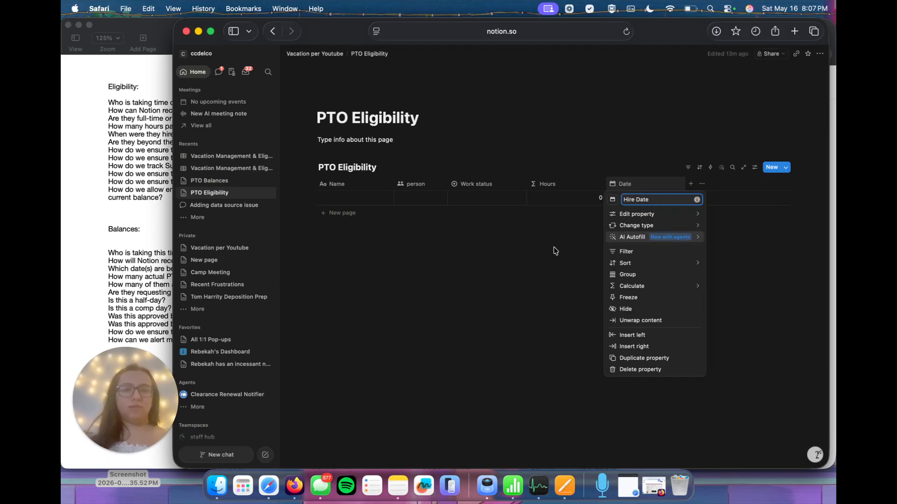
pyautogui.click(553, 249)
pyautogui.moveTo(632, 189); pyautogui.dragTo(476, 195)
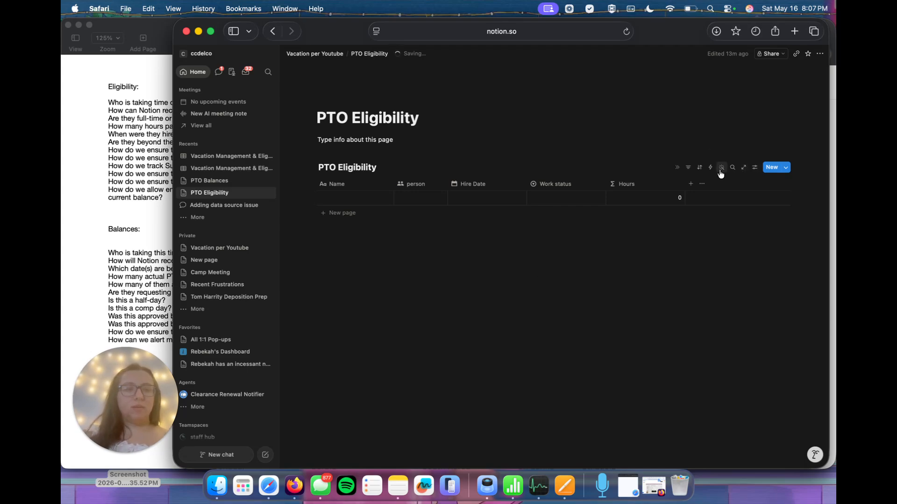
# Step: Add a Checkbox property named "Sunday" after the Hours property
pyautogui.click(690, 184)
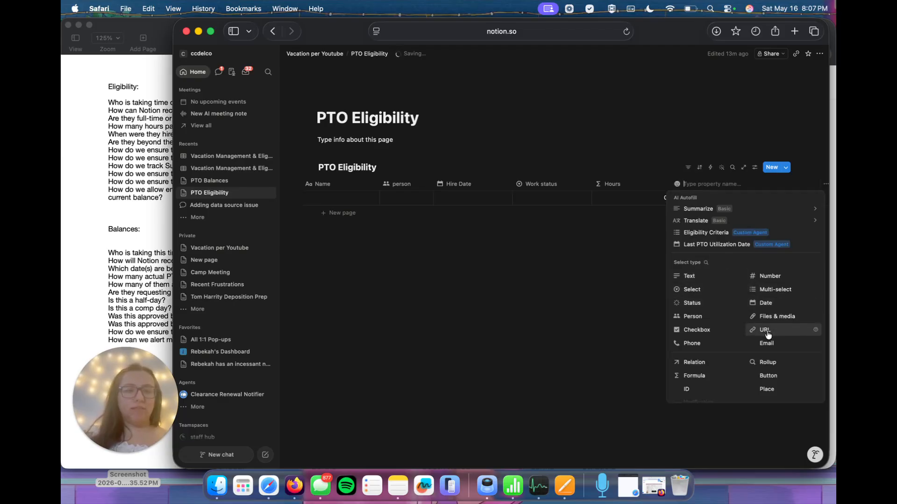
pyautogui.click(708, 331)
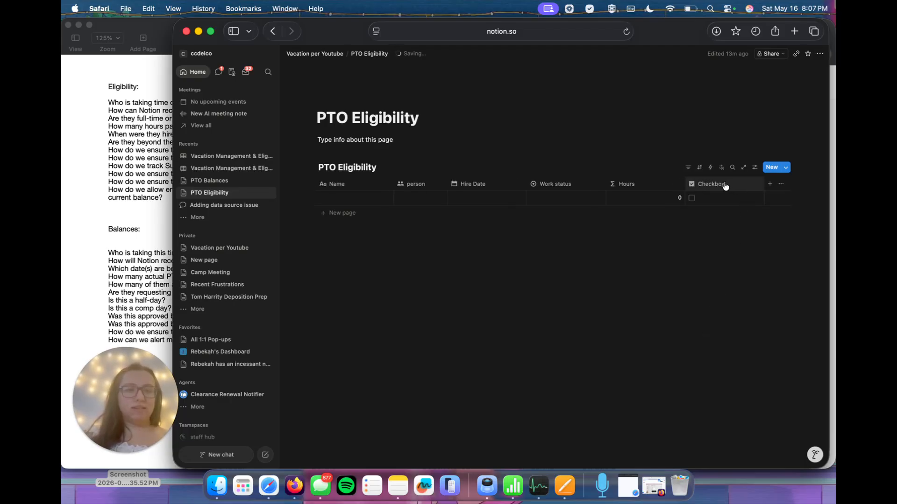
pyautogui.click(723, 185)
pyautogui.doubleClick(732, 197)
pyautogui.write('Sunday')
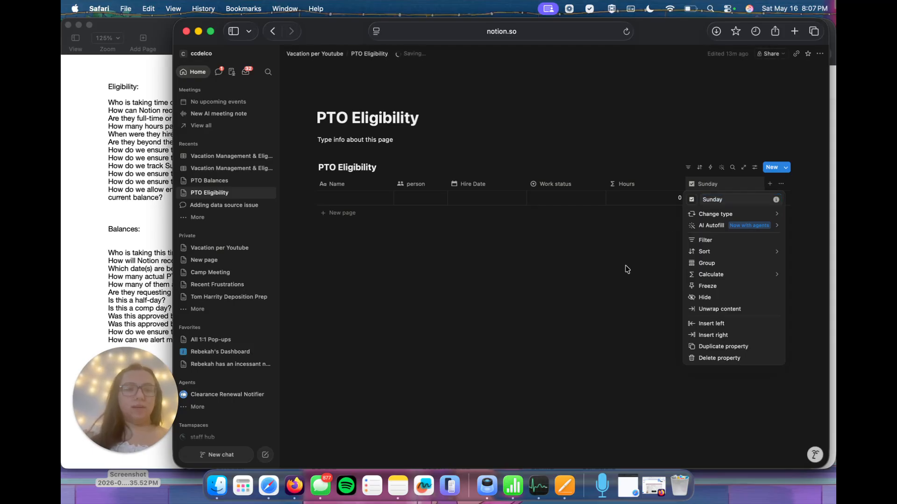
pyautogui.press('Return')
# Step: Add a Checkbox property named "Monday" after the Sunday property
pyautogui.click(770, 184)
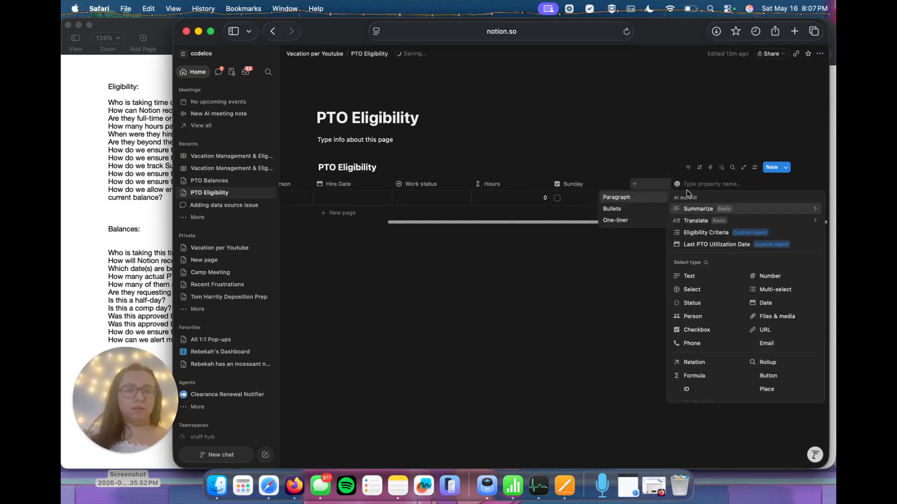
pyautogui.click(705, 331)
pyautogui.click(716, 185)
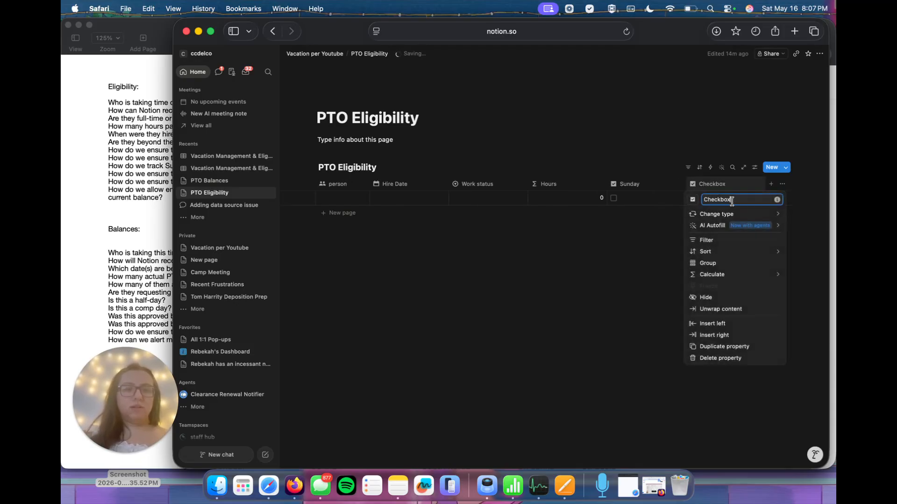
pyautogui.write('Monday')
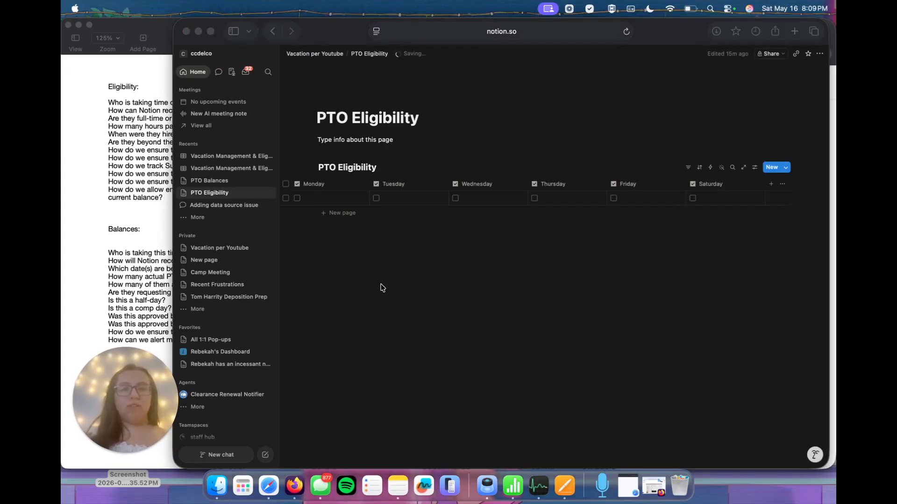
# Step: Review the Eligibility questions through the 6-month requirement in the Employee Time Off Requirements document in Pages, and return to Notion in Safari
pyautogui.hscroll(-10, 469, 198)
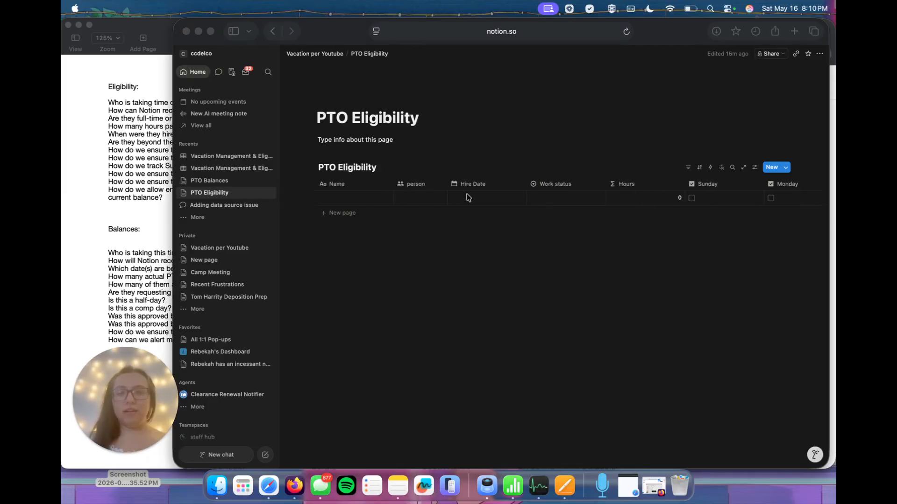
pyautogui.click(108, 231)
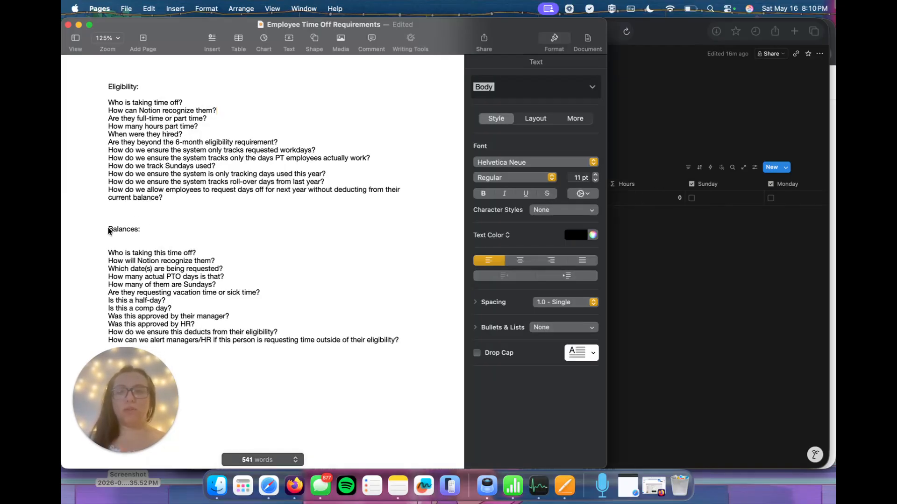
pyautogui.moveTo(187, 100); pyautogui.dragTo(158, 99)
pyautogui.moveTo(218, 109); pyautogui.dragTo(210, 110)
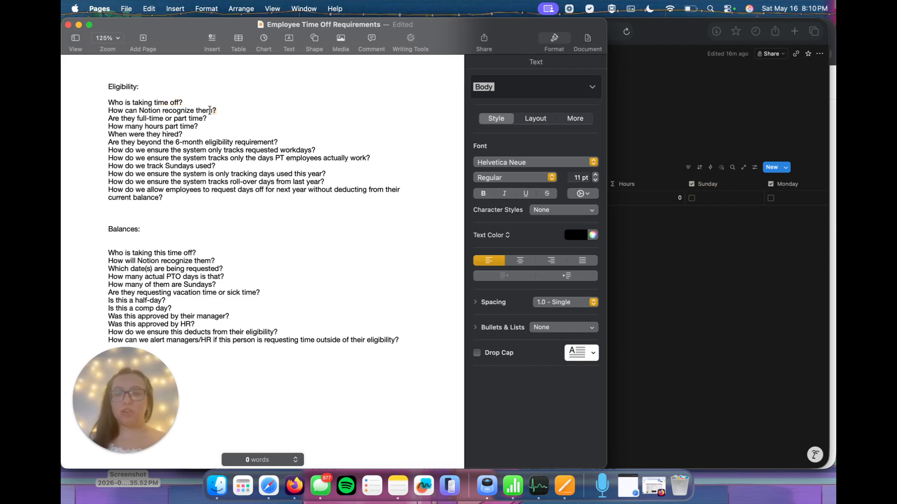
pyautogui.click(245, 114)
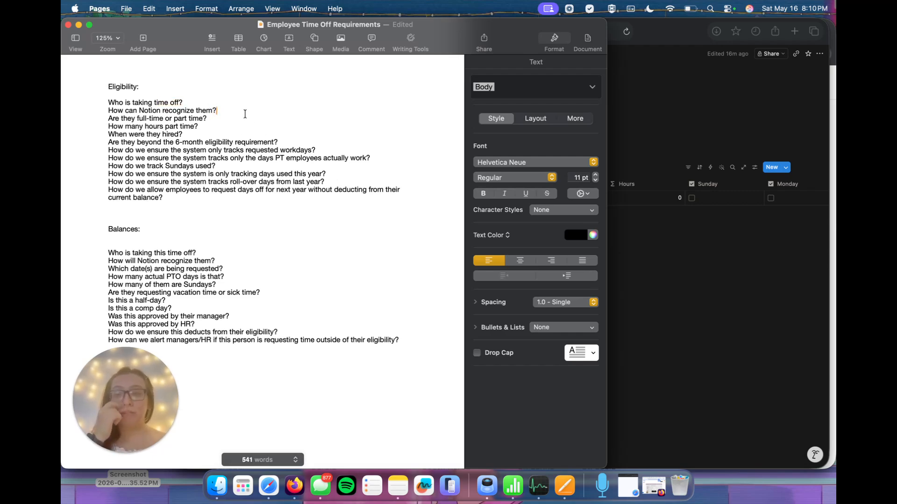
pyautogui.moveTo(216, 118); pyautogui.dragTo(171, 134)
pyautogui.click(212, 132)
pyautogui.click(241, 110)
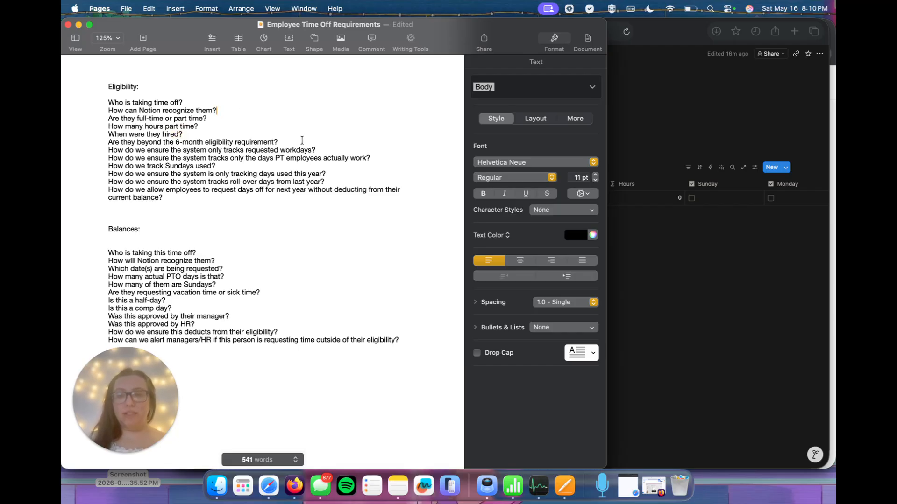
pyautogui.moveTo(279, 142); pyautogui.dragTo(243, 142)
pyautogui.click(295, 143)
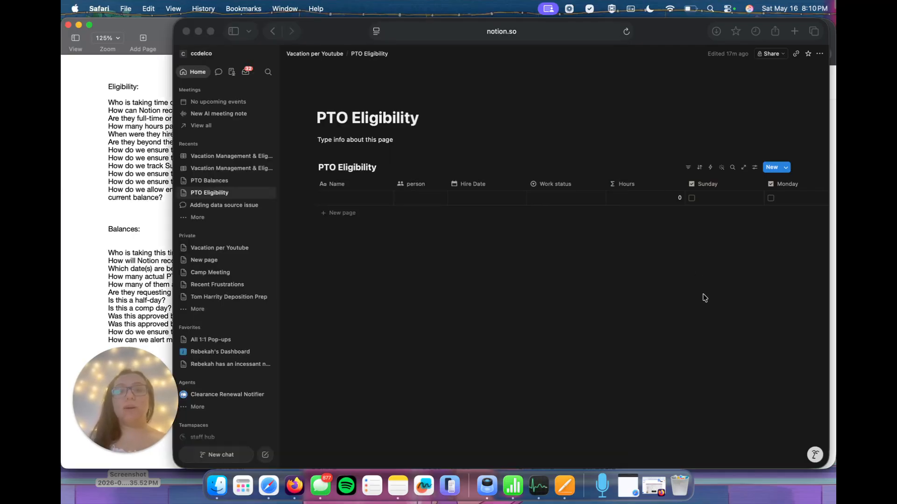
pyautogui.click(704, 298)
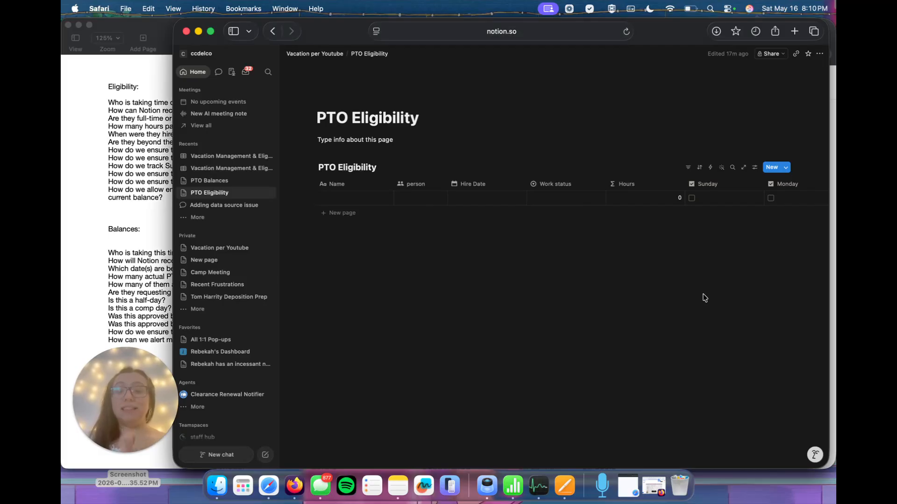
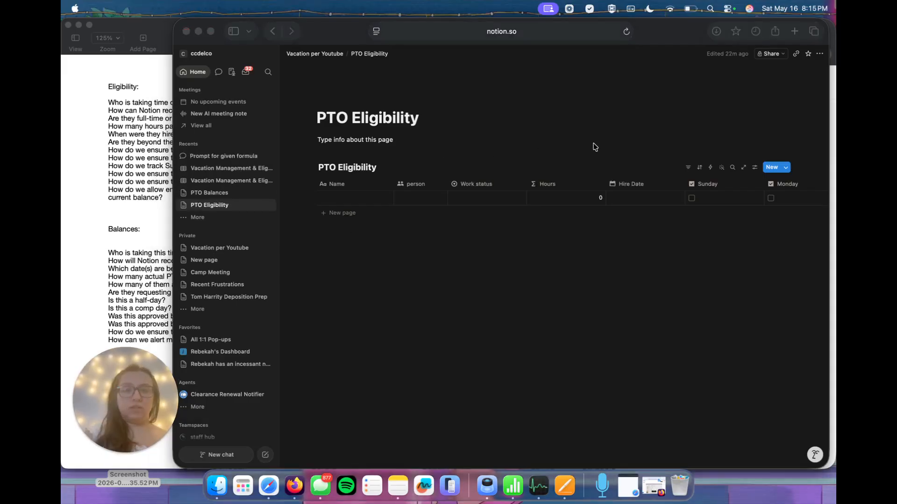
# Step: Insert a Formula property directly before Sunday and name it "Vacation Eligibility"
pyautogui.click(708, 188)
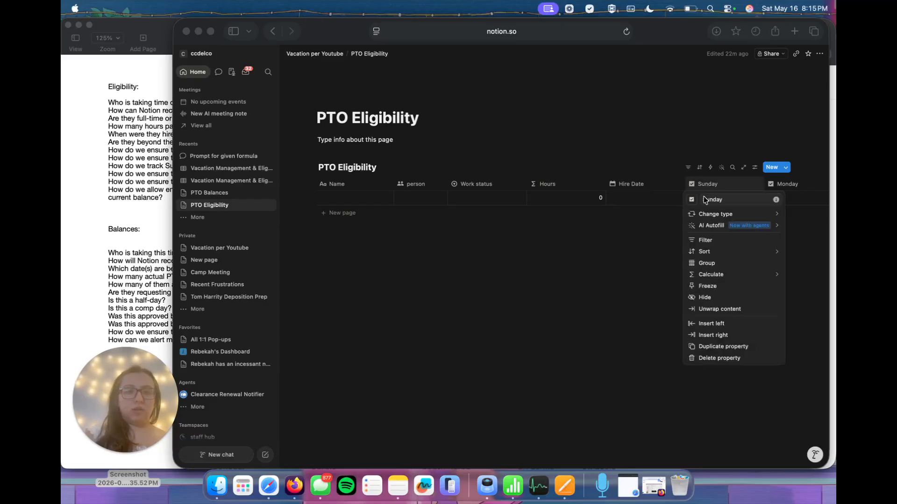
pyautogui.click(711, 327)
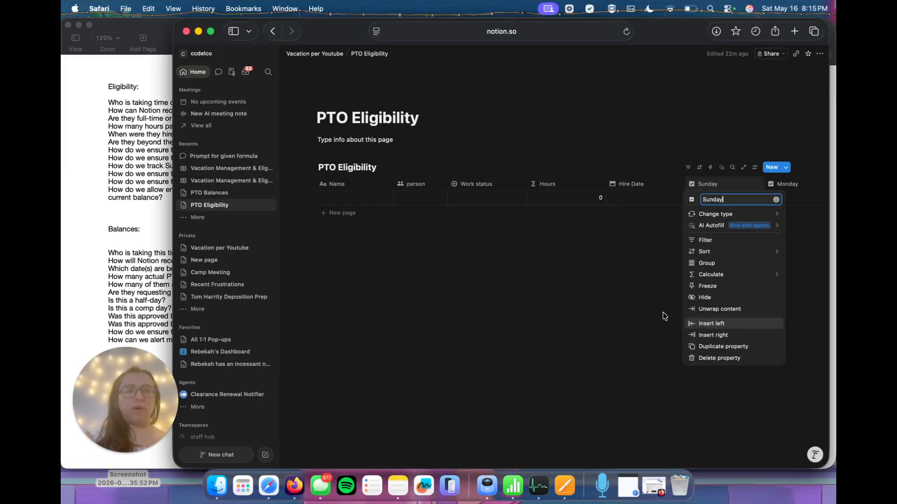
pyautogui.click(710, 326)
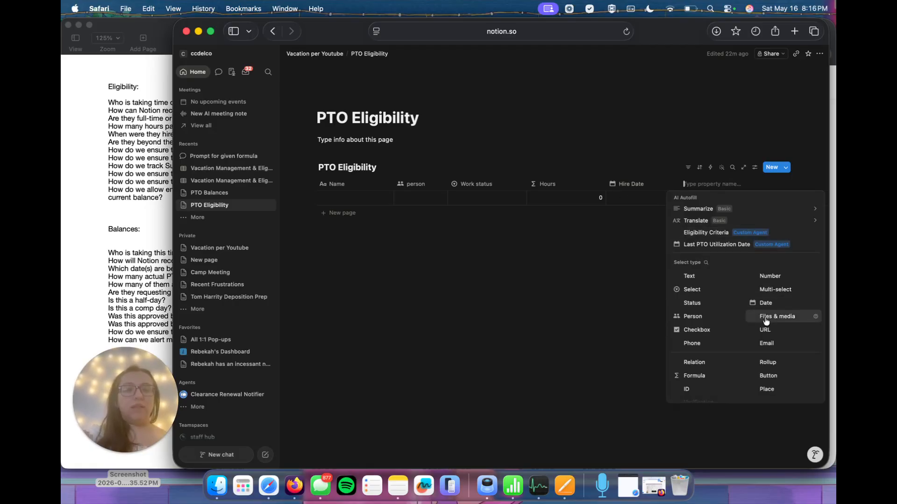
pyautogui.click(706, 380)
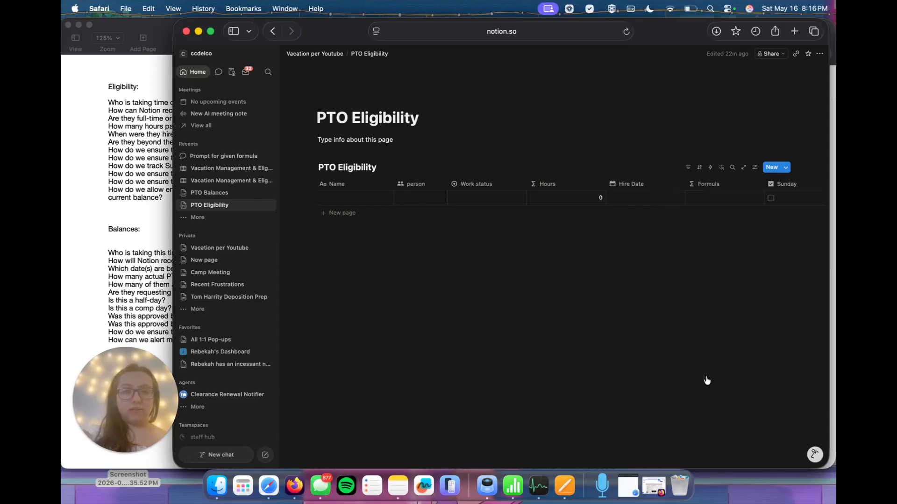
pyautogui.click(709, 184)
pyautogui.moveTo(728, 202); pyautogui.dragTo(700, 202)
pyautogui.write('Vacation E')
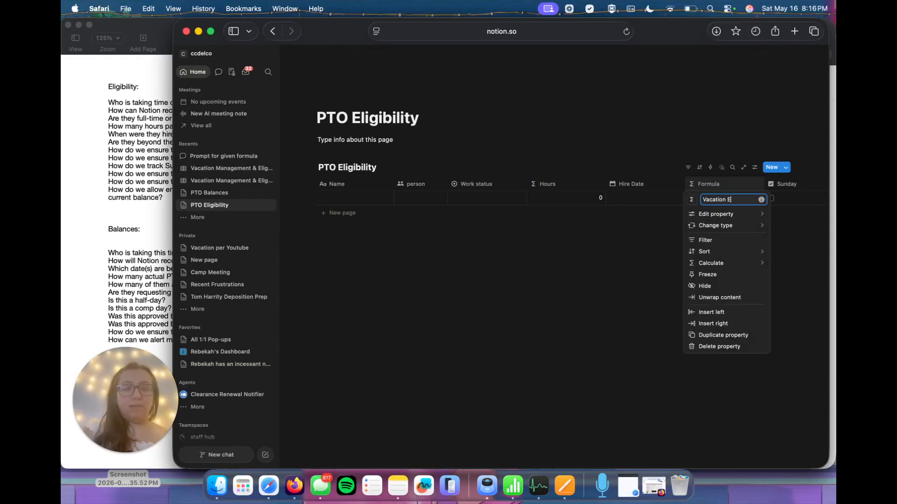
pyautogui.write('ligiblity')
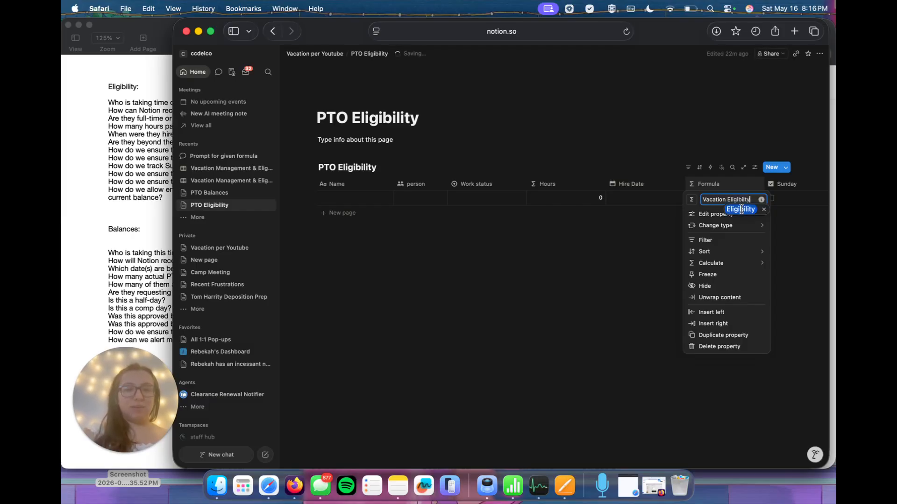
pyautogui.click(617, 271)
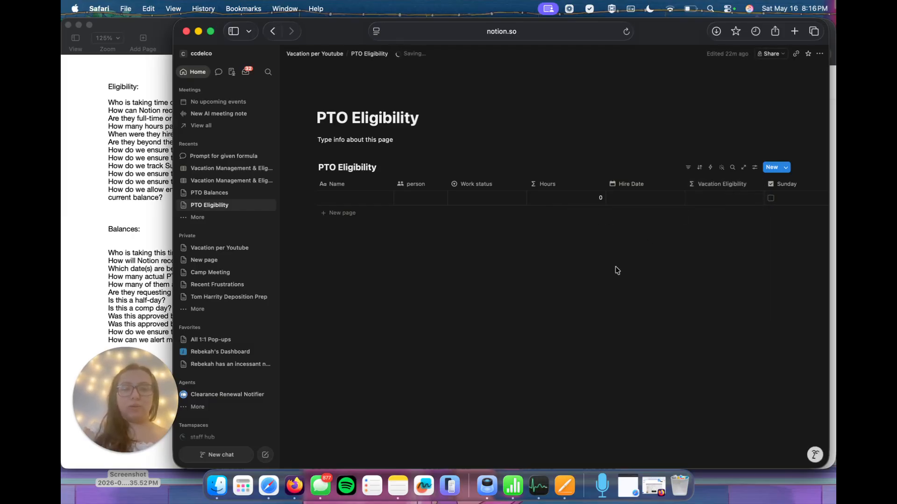
pyautogui.click(718, 189)
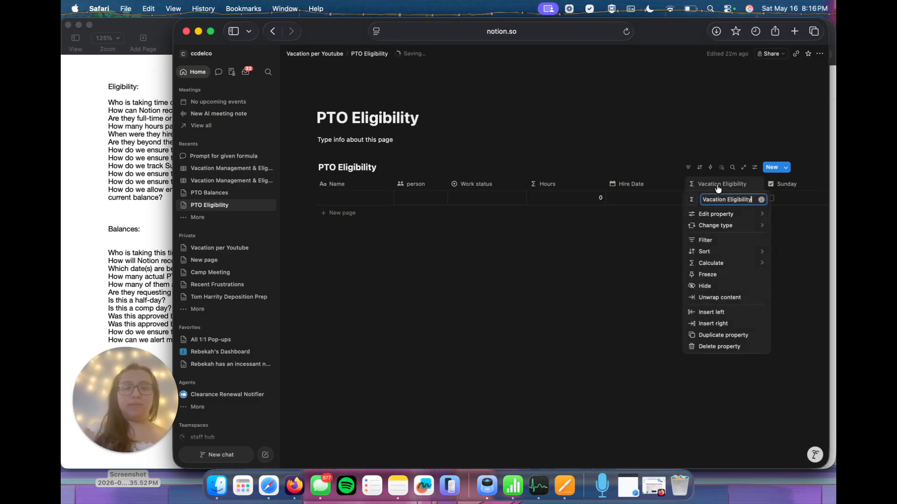
pyautogui.click(588, 262)
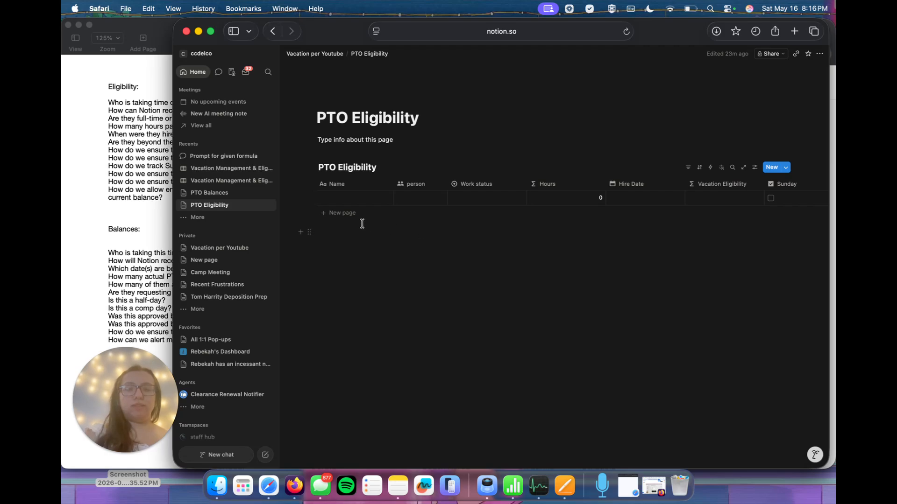
# Step: Add seven empty rows to the PTO Eligibility database
pyautogui.click(349, 218)
pyautogui.click(343, 229)
pyautogui.click(342, 244)
pyautogui.click(342, 259)
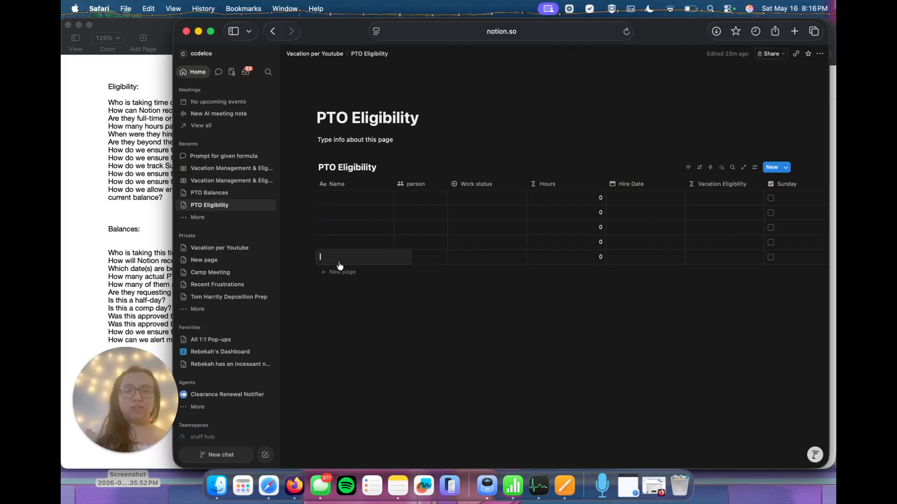
pyautogui.click(337, 273)
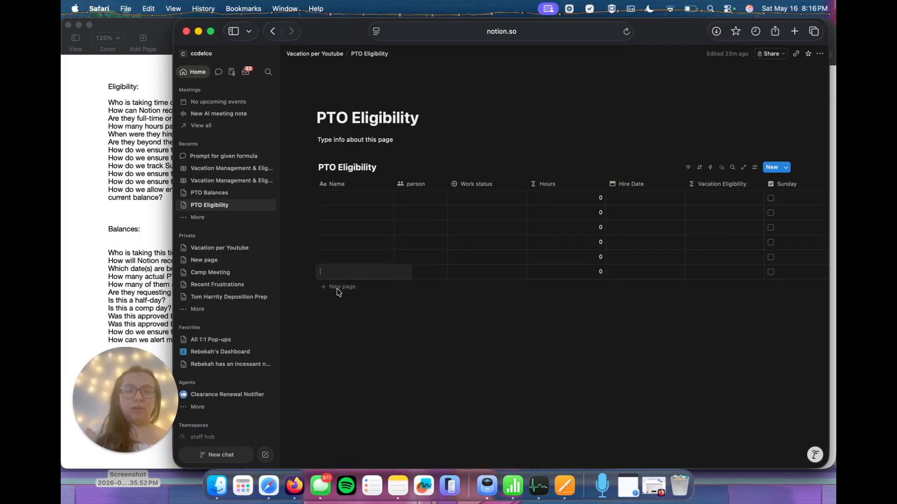
pyautogui.click(338, 287)
pyautogui.click(338, 302)
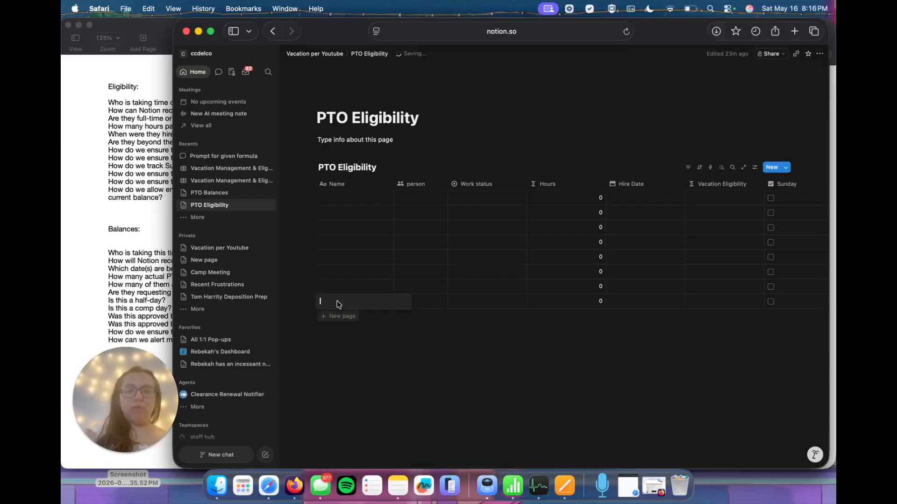
# Step: Set the Work status of the first two PTO Eligibility rows to Full Time
pyautogui.click(471, 197)
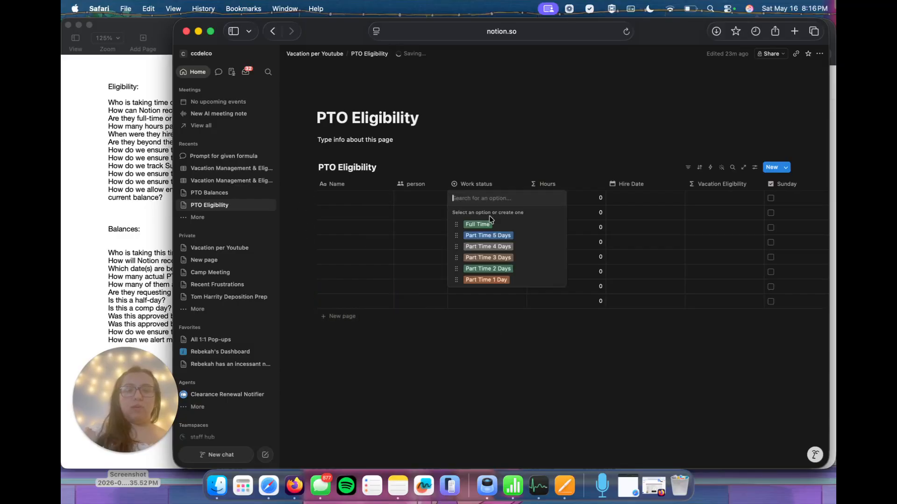
pyautogui.click(483, 225)
pyautogui.click(485, 217)
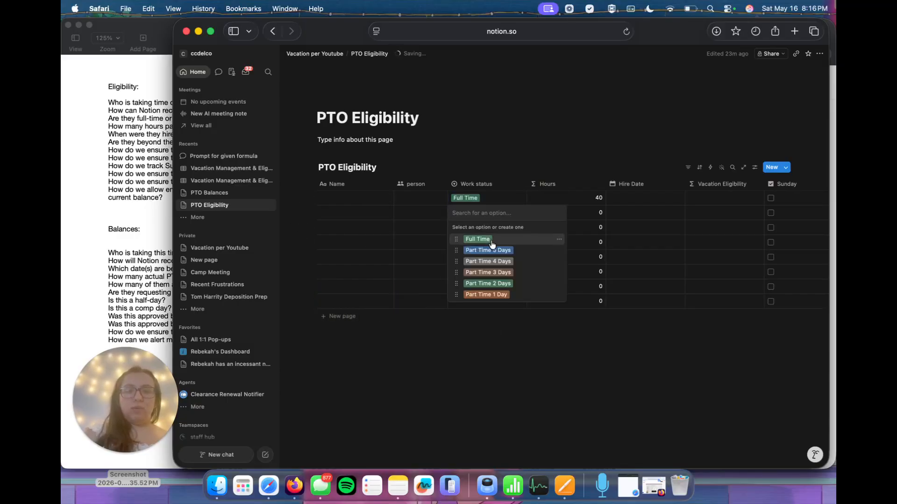
pyautogui.click(480, 239)
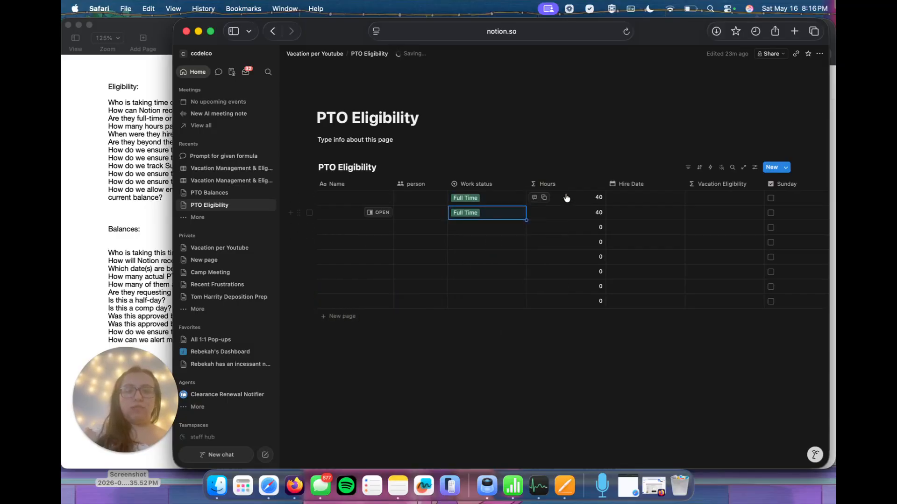
# Step: Set the first row's Hire Date to May 7, 2026
pyautogui.click(644, 211)
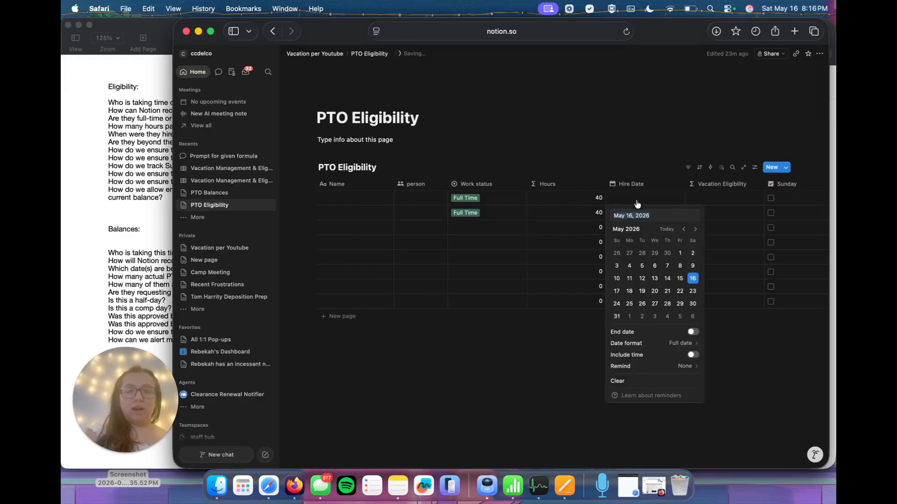
pyautogui.click(667, 266)
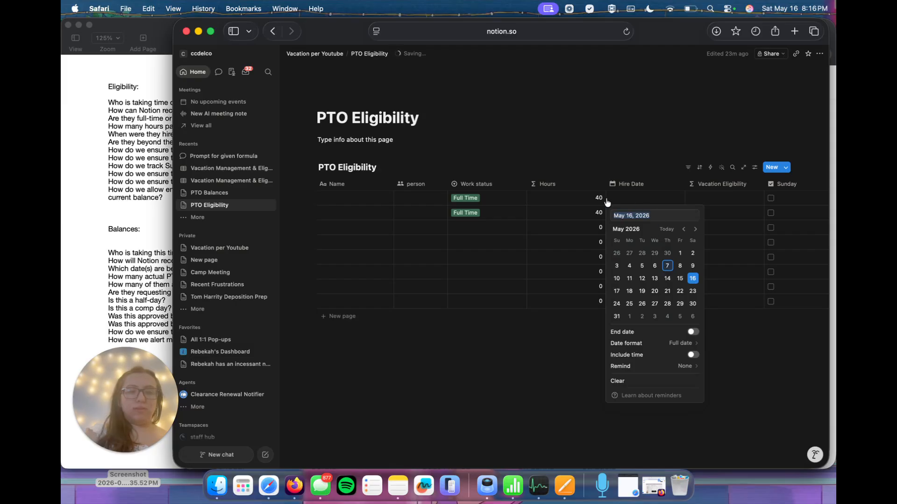
pyautogui.click(559, 338)
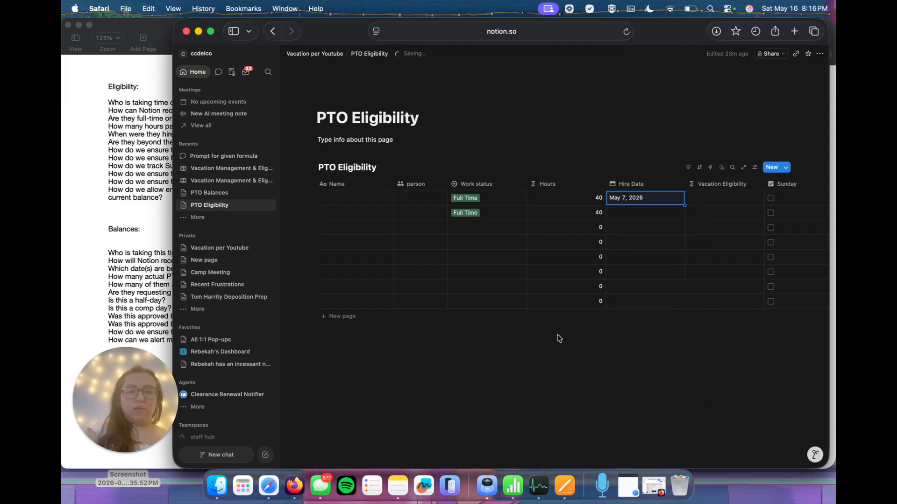
# Step: Set the second row's Hire Date to August 3, 2025
pyautogui.click(645, 213)
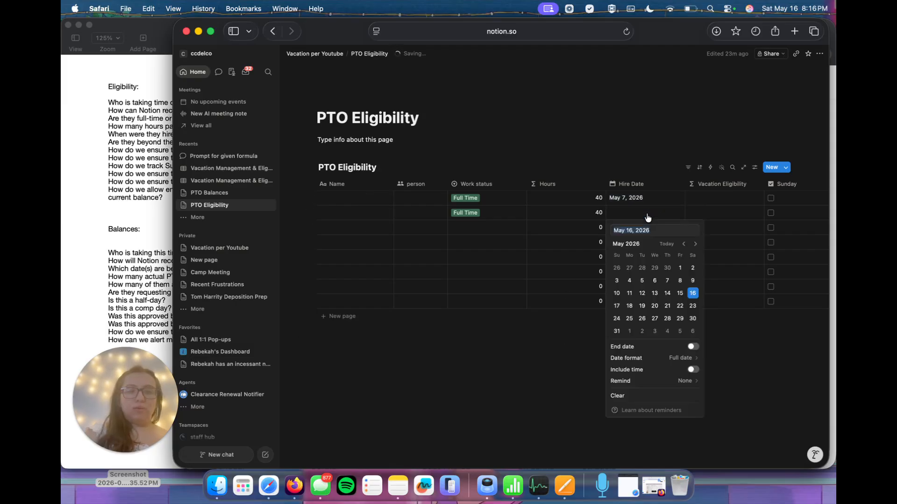
pyautogui.click(684, 244)
pyautogui.click(684, 243)
pyautogui.click(684, 244)
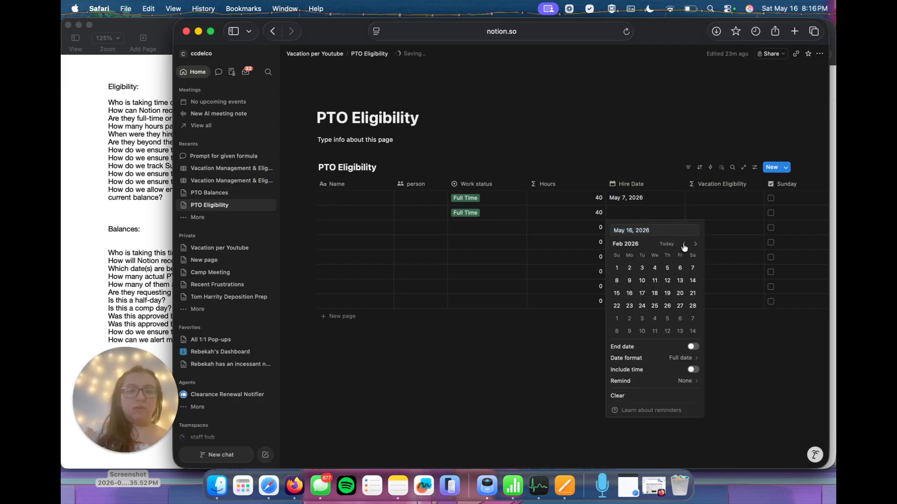
pyautogui.click(684, 244)
pyautogui.click(684, 243)
pyautogui.click(684, 243)
pyautogui.click(684, 244)
pyautogui.click(684, 244)
pyautogui.click(684, 244)
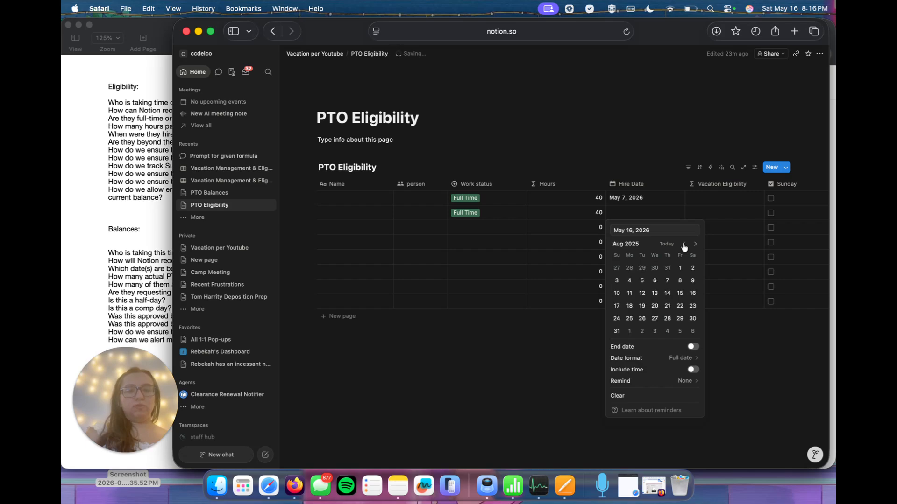
pyautogui.click(618, 283)
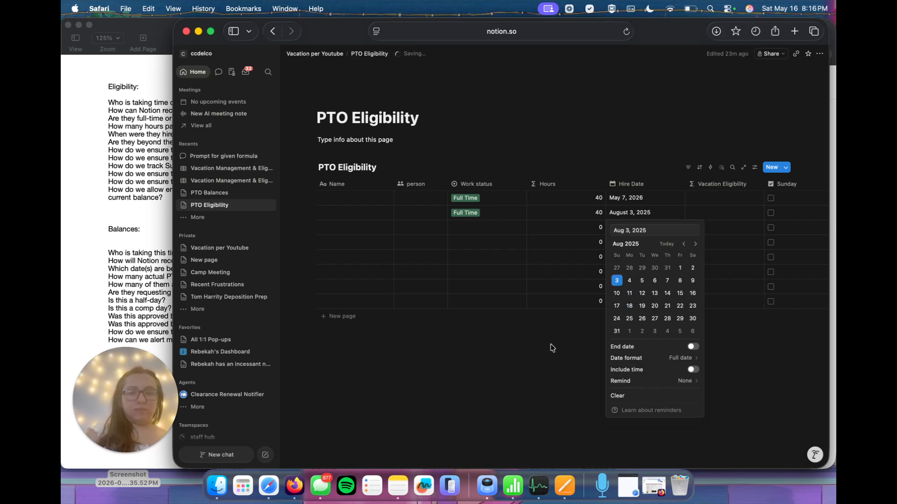
pyautogui.click(557, 327)
# Step: Set the third row's Work status to Full Time and its Hire Date to May 16, 2018
pyautogui.click(505, 231)
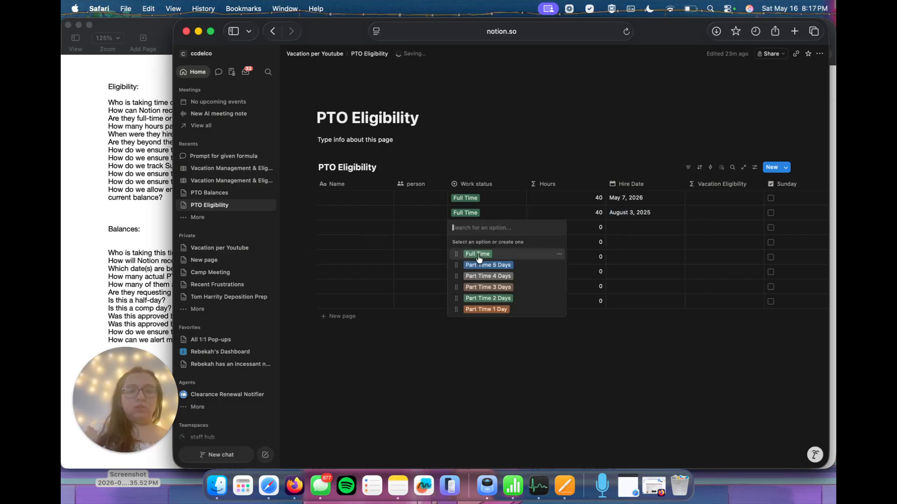
pyautogui.click(504, 253)
pyautogui.click(626, 227)
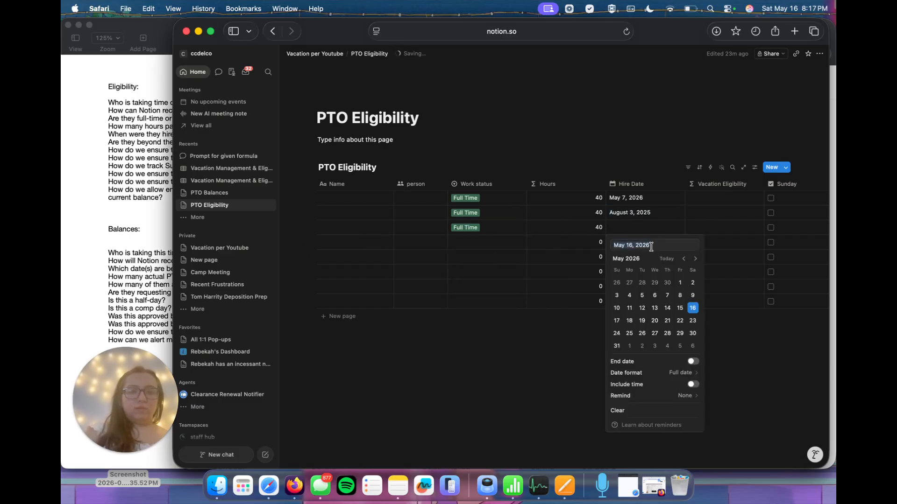
pyautogui.press('BackSpace')
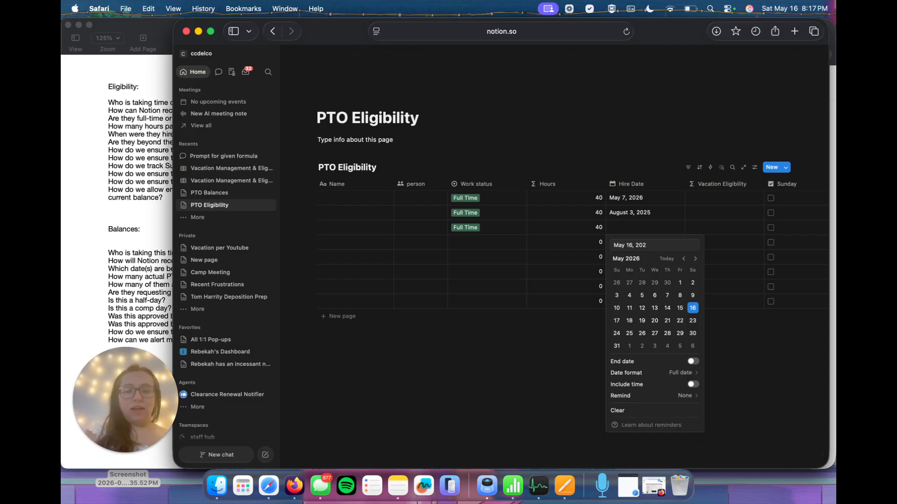
pyautogui.press('BackSpace')
pyautogui.write('18')
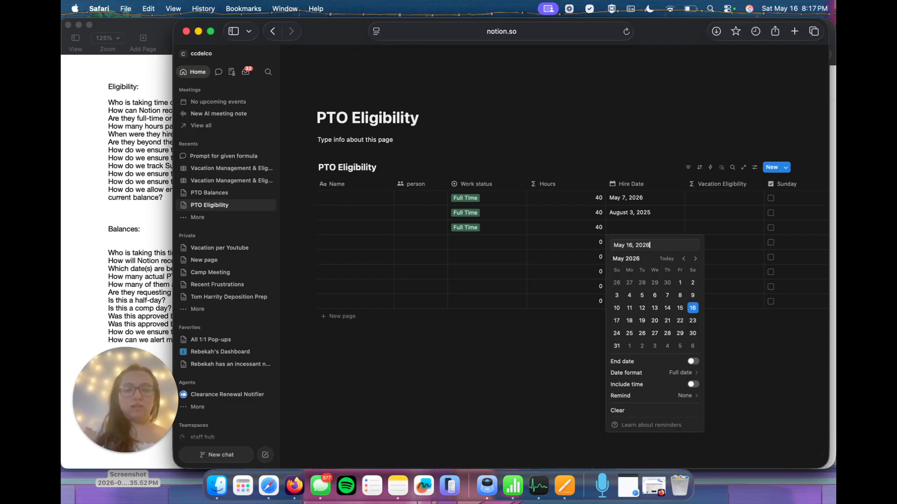
pyautogui.press('Return')
pyautogui.click(651, 230)
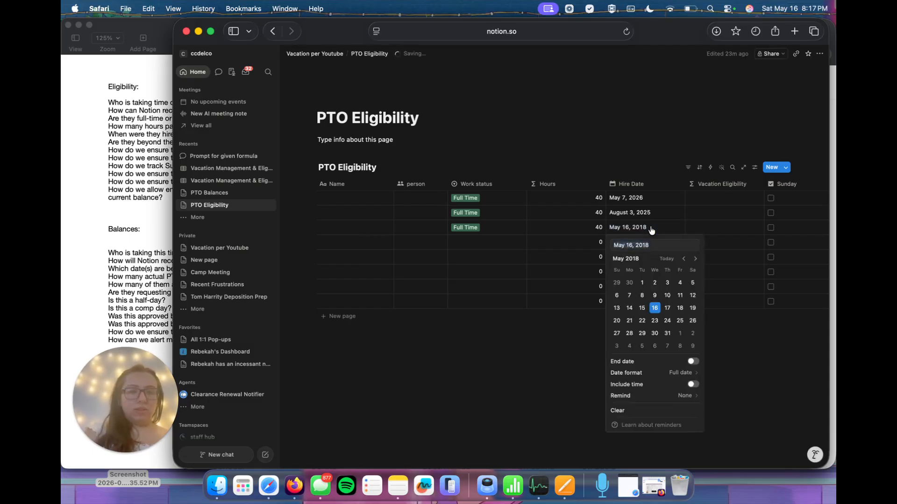
pyautogui.press('Escape')
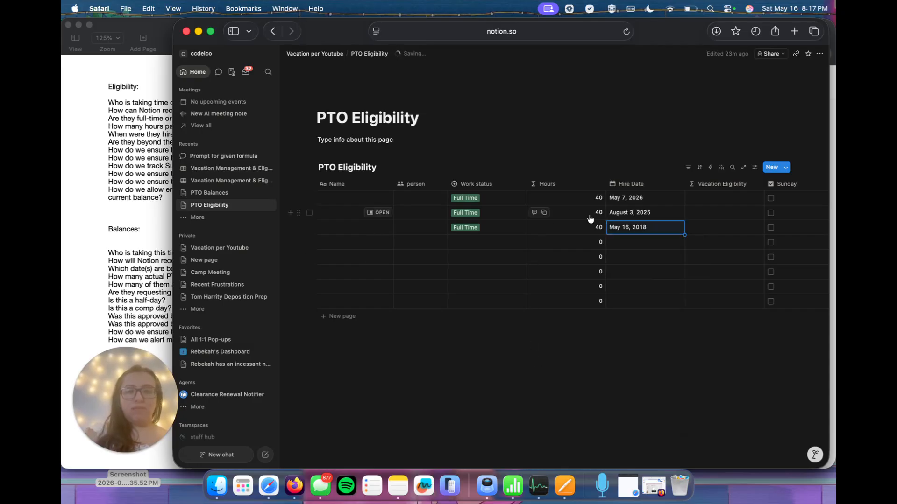
# Step: Set the fourth row's Work status to Full Time and its Hire Date to February 19, 2004
pyautogui.click(473, 244)
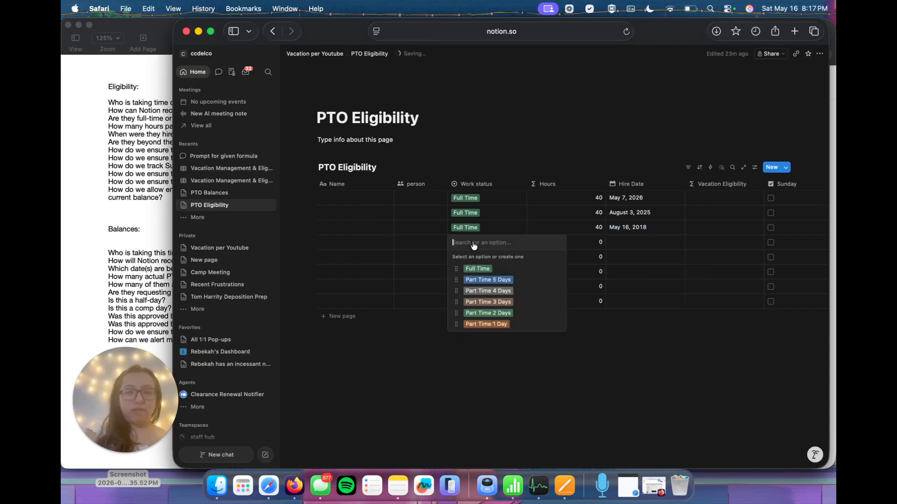
pyautogui.click(473, 269)
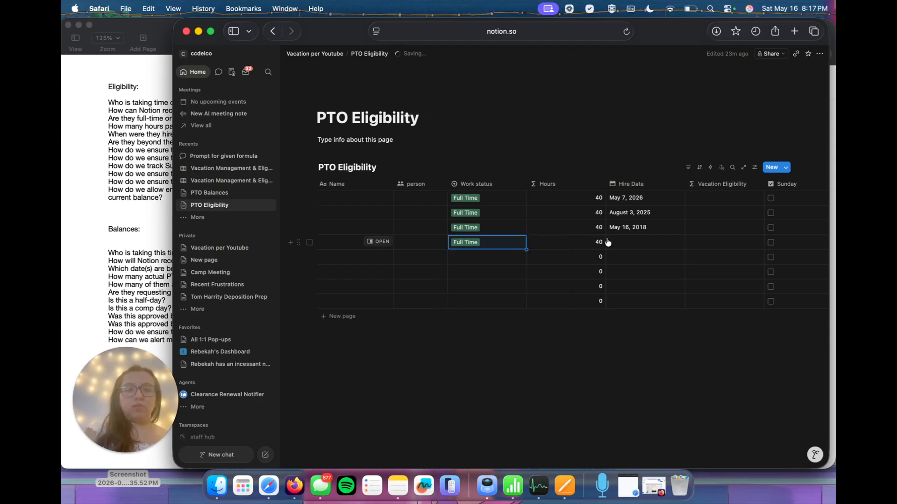
pyautogui.click(626, 243)
pyautogui.click(652, 259)
pyautogui.press('BackSpace')
pyautogui.press('BackSpace')
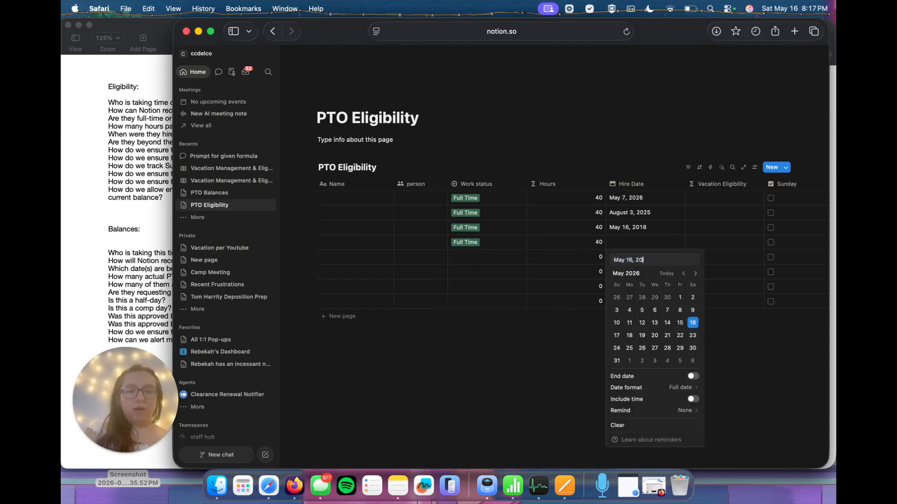
pyautogui.write('06')
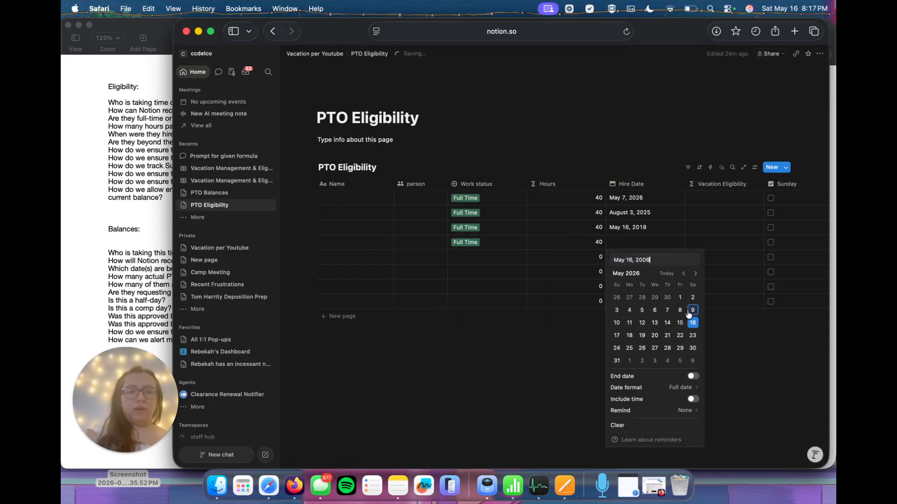
pyautogui.press('BackSpace')
pyautogui.write('4')
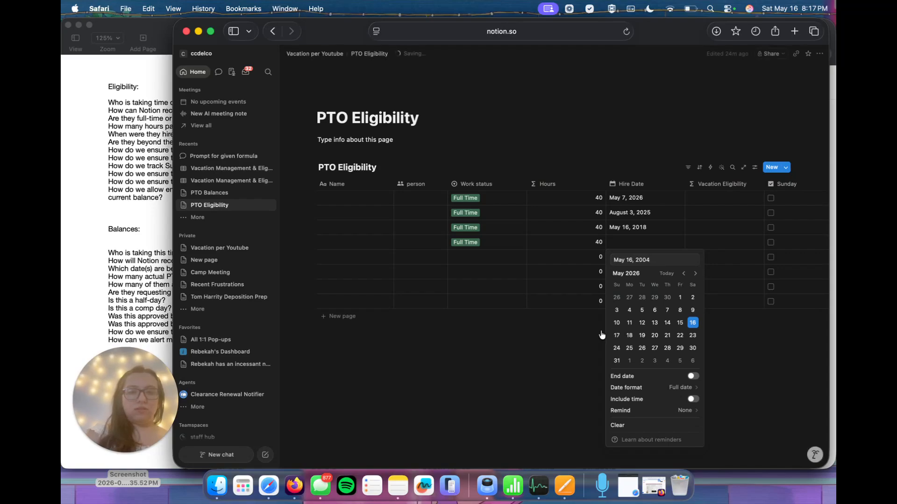
pyautogui.click(536, 366)
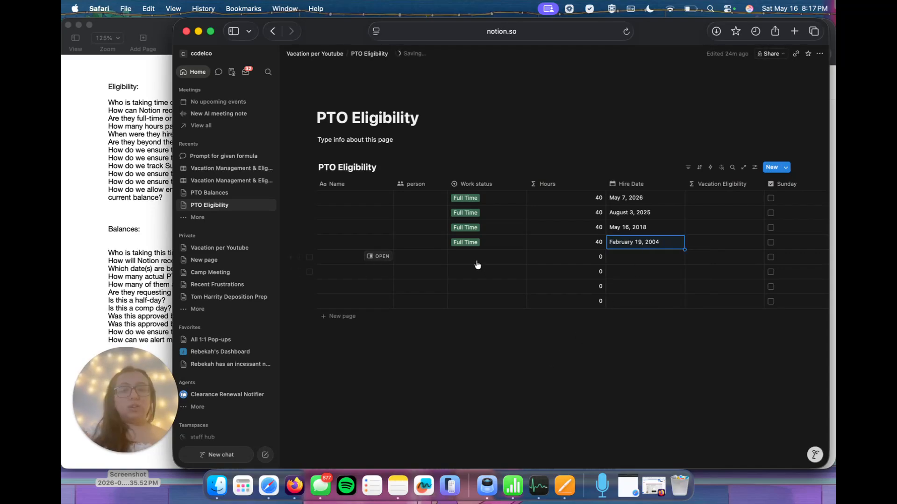
# Step: Set the Work status of the fifth row to Part Time 5 Days and the sixth to Part Time 4 Days
pyautogui.click(476, 265)
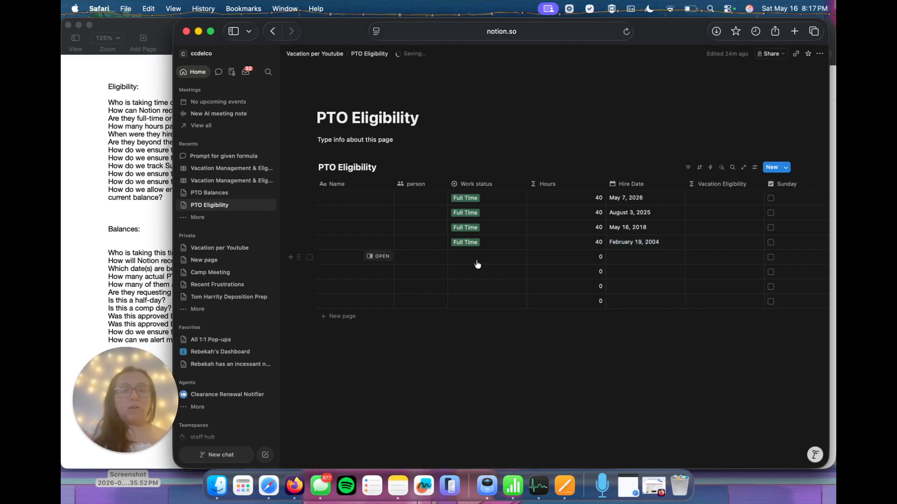
pyautogui.click(495, 296)
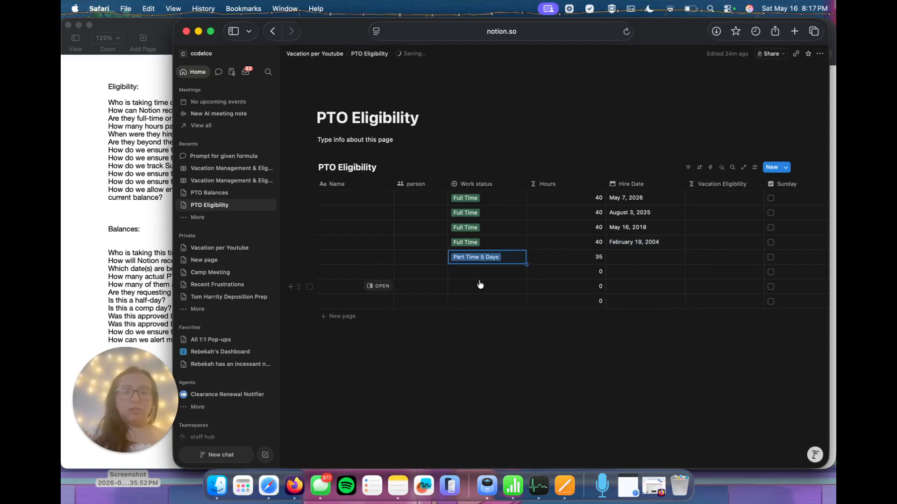
pyautogui.click(487, 279)
pyautogui.click(492, 321)
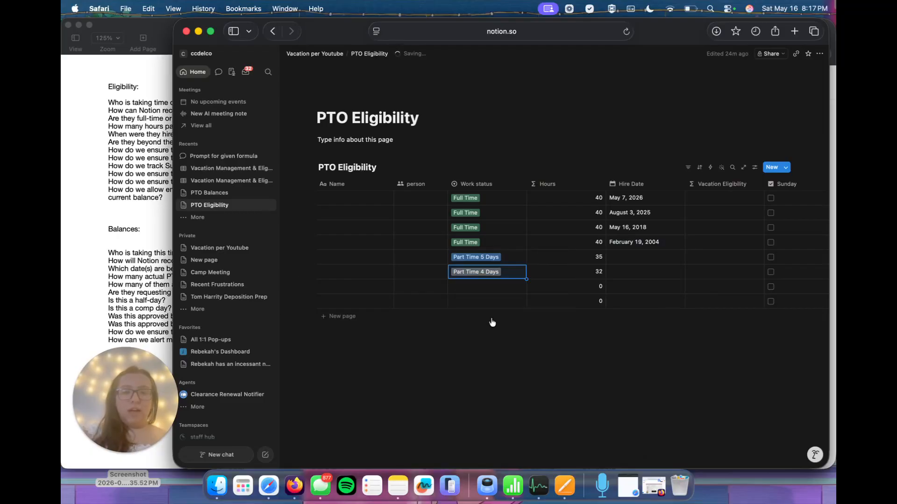
# Step: Add a ninth row and set the last three rows' Work status to Part Time 3 Days, Part Time 2 Days and Part Time 1 Day
pyautogui.click(340, 316)
pyautogui.press('Escape')
pyautogui.click(478, 290)
pyautogui.click(492, 346)
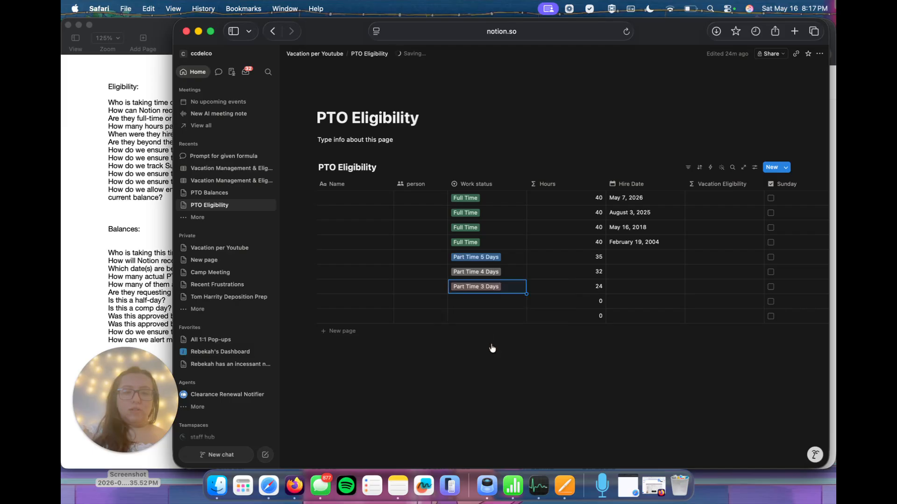
pyautogui.click(481, 301)
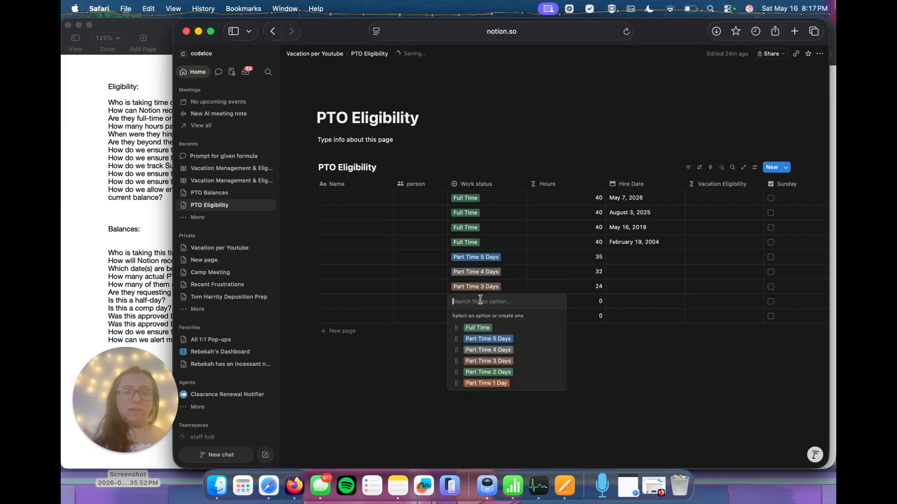
pyautogui.click(489, 373)
pyautogui.click(478, 320)
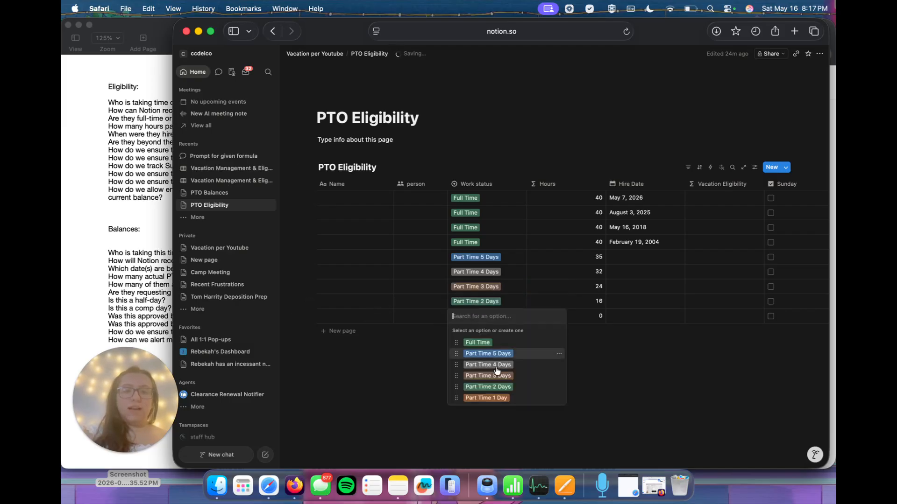
pyautogui.click(486, 397)
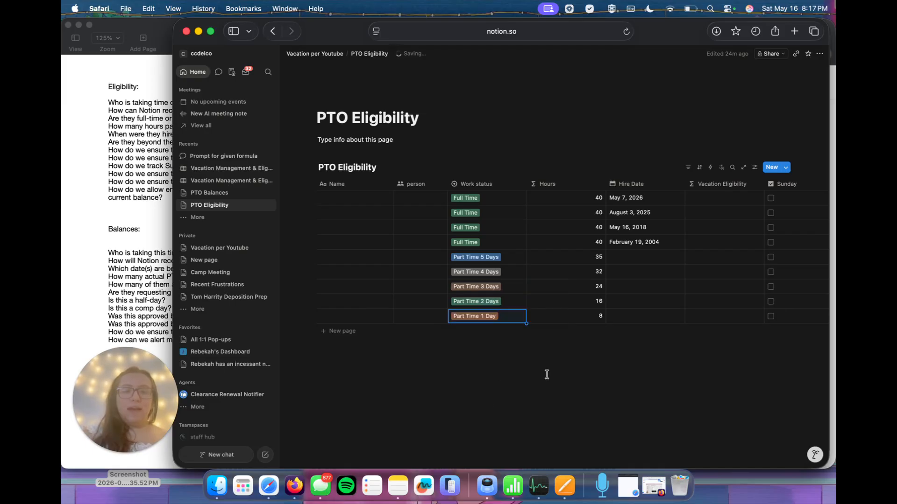
# Step: Set the Hire Dates of the Part Time 5, 4, 3 and 2 Days rows to June 11, February 11, May 29 and April 8, 2025
pyautogui.click(649, 257)
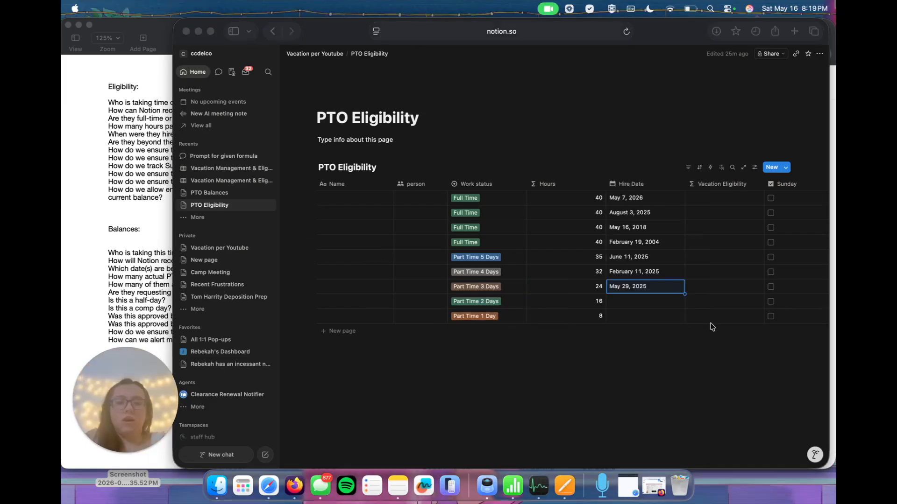
pyautogui.click(651, 304)
pyautogui.click(644, 303)
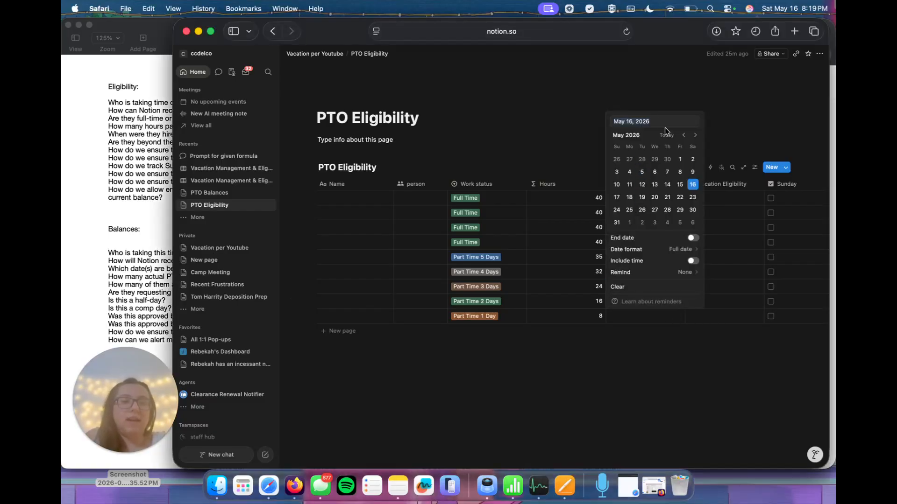
pyautogui.click(683, 135)
pyautogui.click(683, 136)
pyautogui.click(683, 135)
pyautogui.click(683, 135)
pyautogui.click(683, 136)
pyautogui.click(683, 135)
pyautogui.click(683, 136)
pyautogui.click(683, 136)
pyautogui.click(683, 135)
pyautogui.click(683, 135)
pyautogui.click(683, 136)
pyautogui.click(683, 135)
pyautogui.click(683, 135)
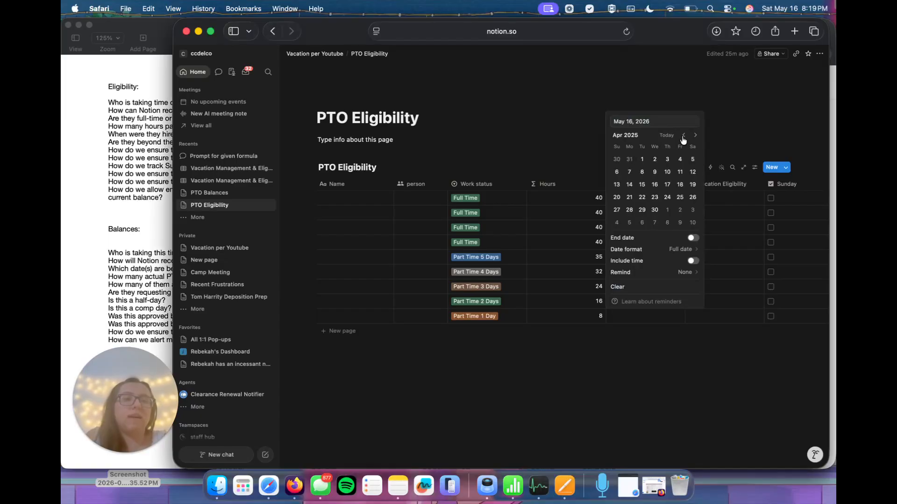
pyautogui.click(642, 172)
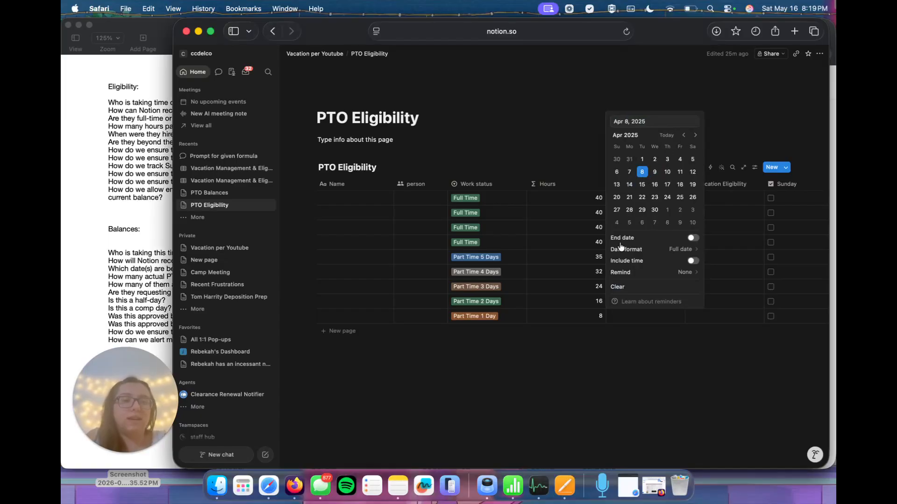
pyautogui.click(595, 364)
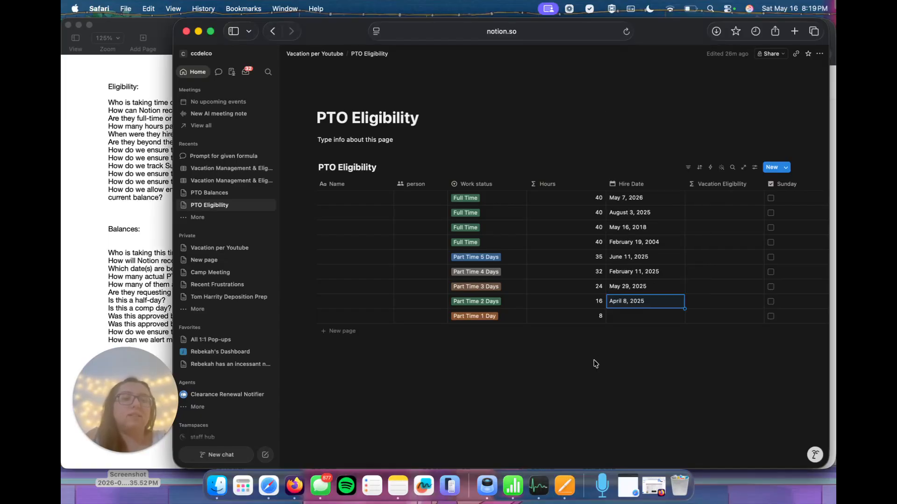
# Step: Set the Hire Date of the Part Time 1 Day row to June 27, 2025
pyautogui.click(638, 318)
pyautogui.click(683, 150)
pyautogui.click(683, 150)
pyautogui.click(683, 150)
pyautogui.click(684, 150)
pyautogui.click(684, 150)
pyautogui.click(684, 150)
pyautogui.click(683, 150)
pyautogui.click(683, 150)
pyautogui.click(683, 150)
pyautogui.click(683, 151)
pyautogui.click(683, 150)
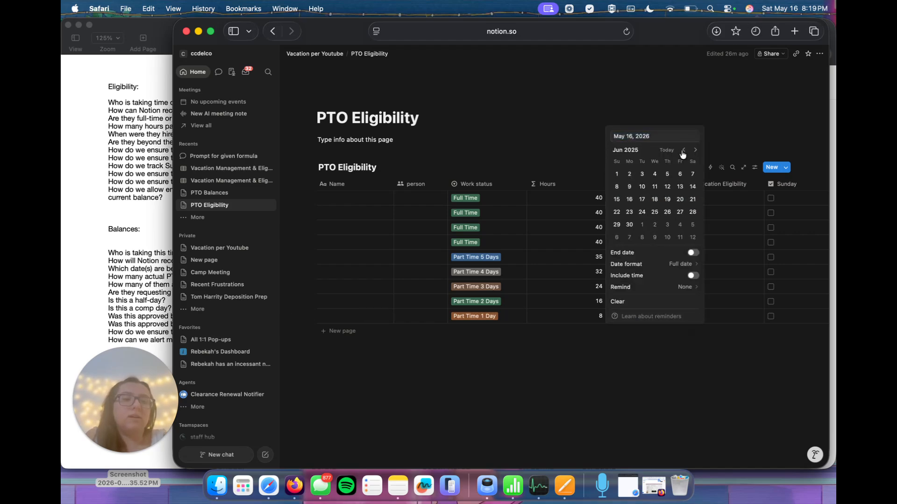
pyautogui.click(680, 212)
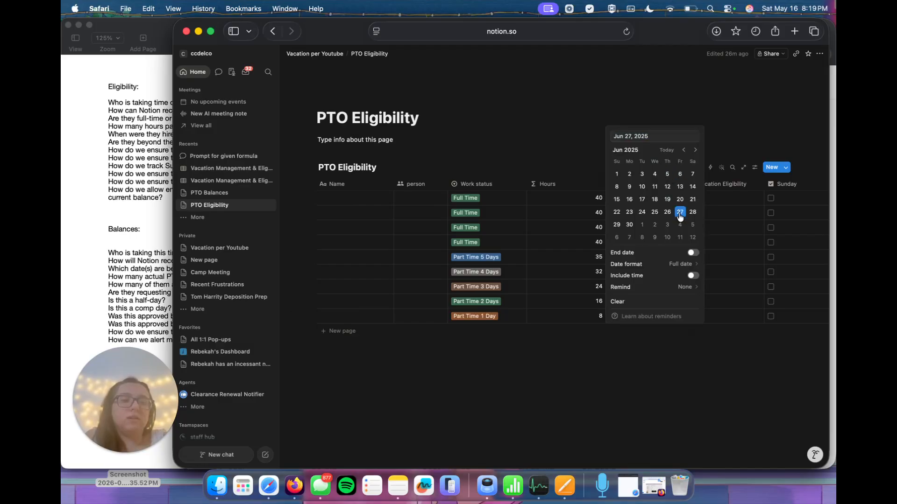
pyautogui.click(607, 380)
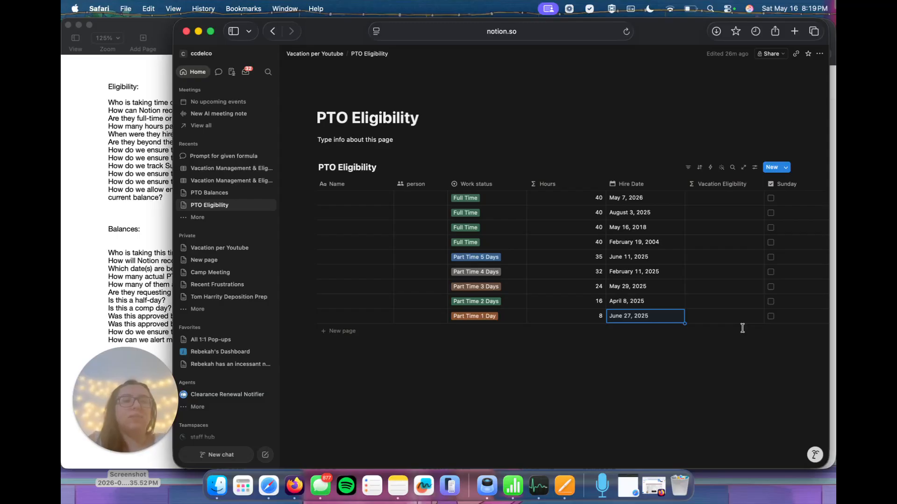
# Step: Write the Vacation Eligibility AI formula prompt: 0 for empty or under-six-month hire dates, full time 12, 15 or 20 by tenure, part time Hours, doubled beyond two years
pyautogui.hscroll(2, 716, 233)
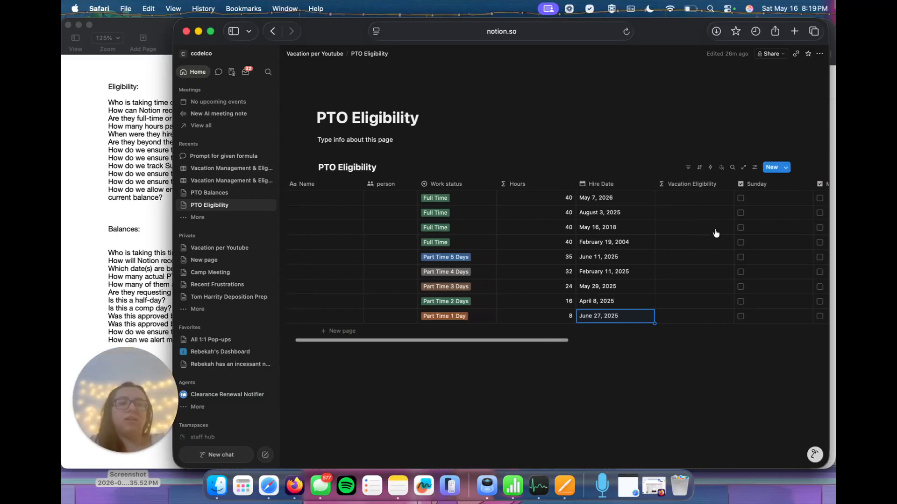
pyautogui.click(693, 207)
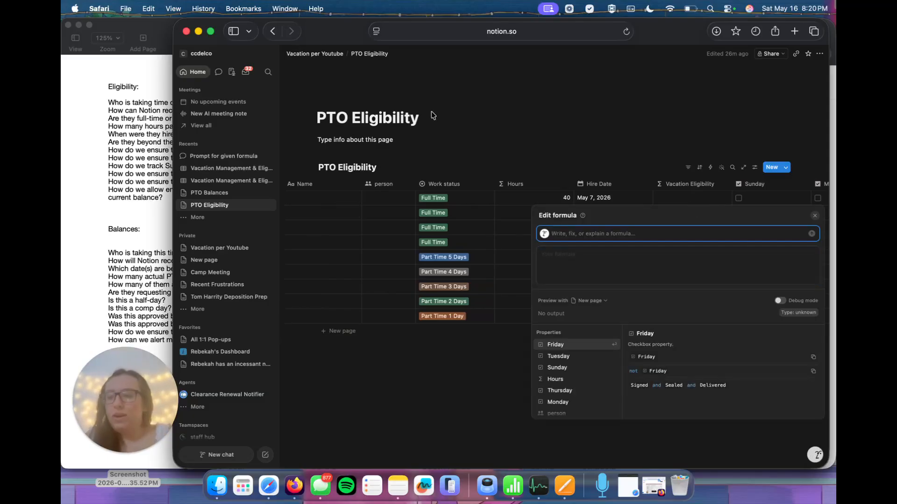
pyautogui.write('If')
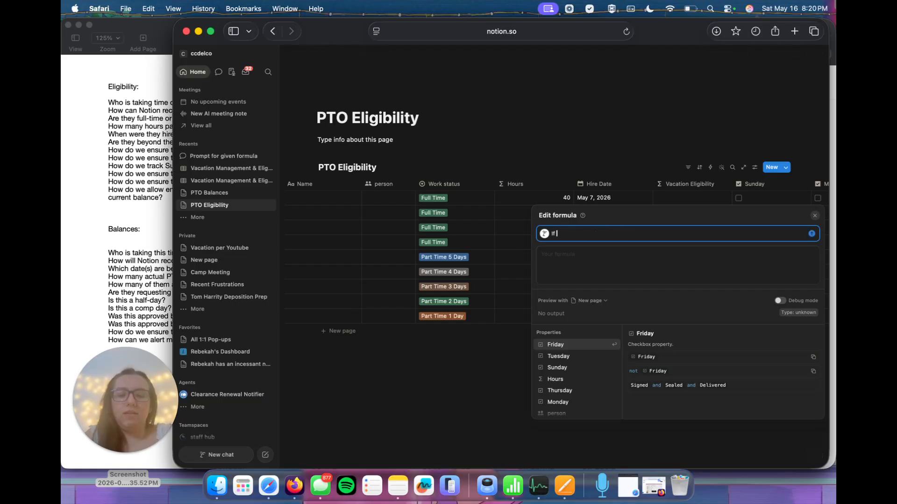
pyautogui.write(' hire date')
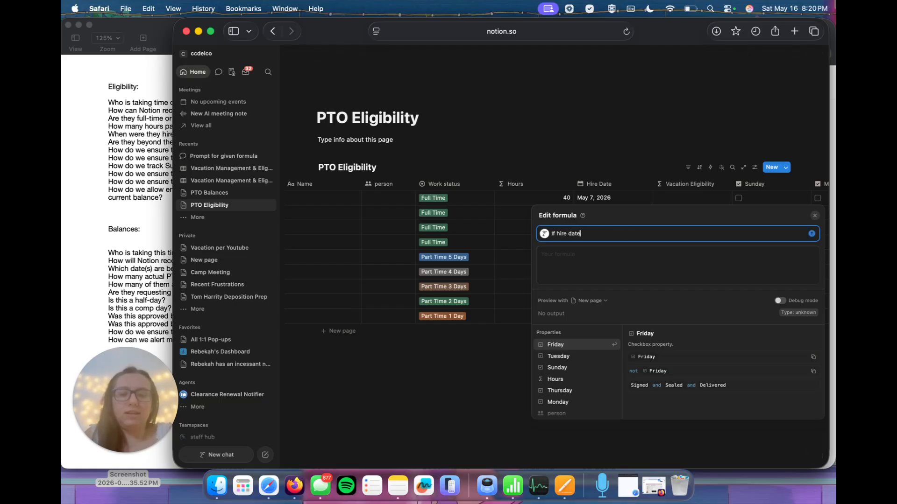
pyautogui.write(' is empty return 0.')
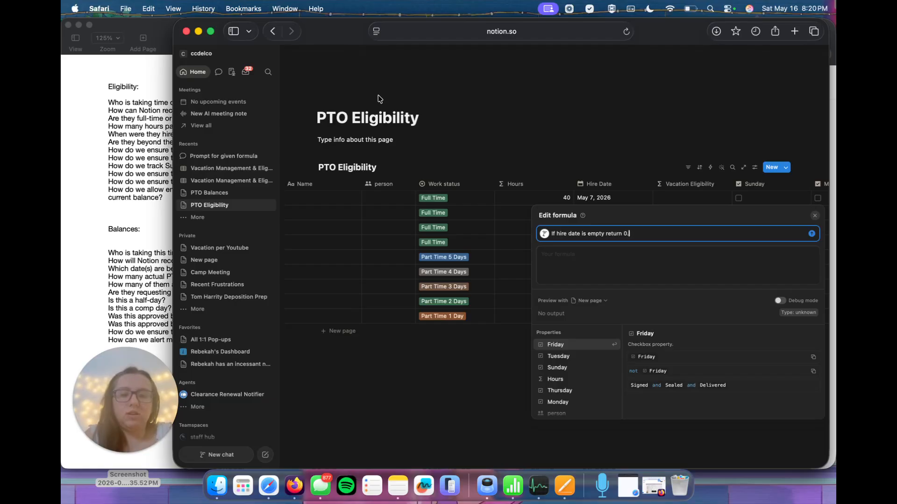
pyautogui.click(605, 234)
pyautogui.write(',')
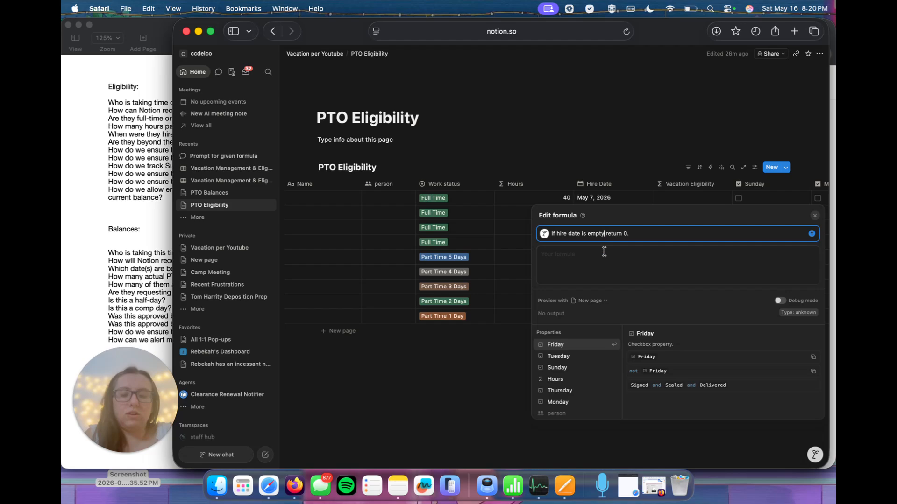
pyautogui.click(652, 233)
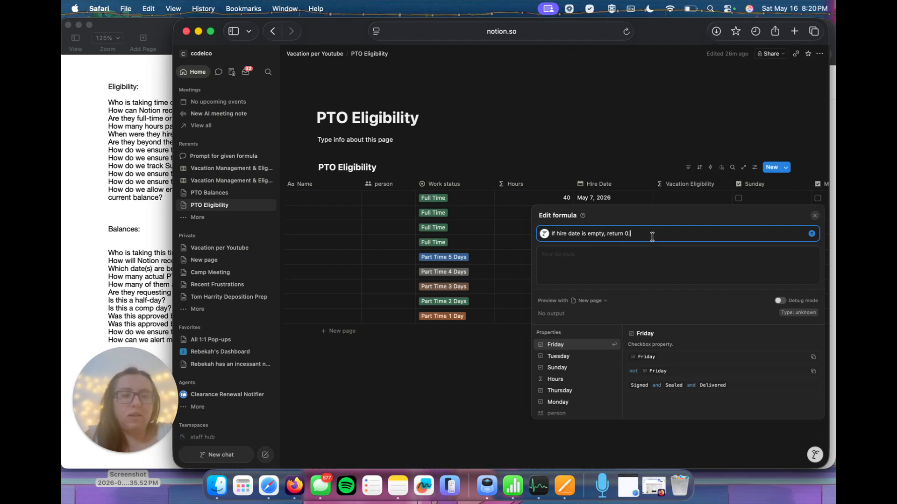
pyautogui.write('If hire')
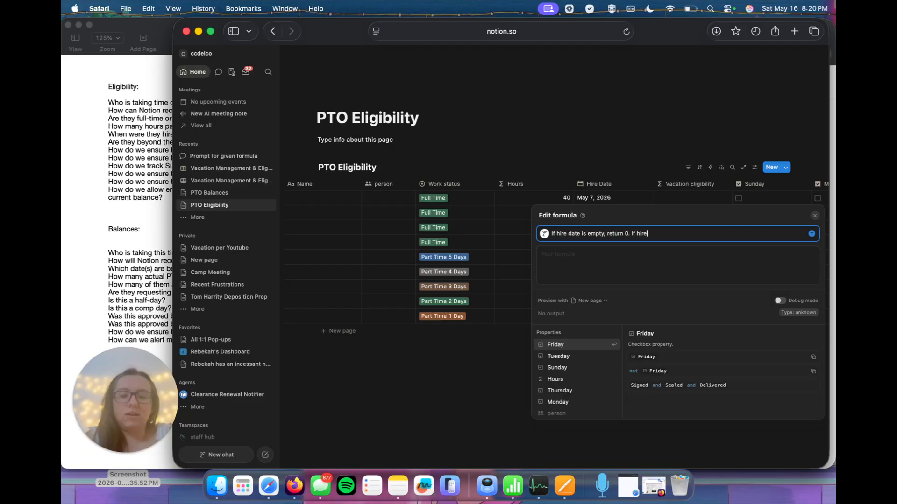
pyautogui.write('date is less than 6 months ago, return 0.')
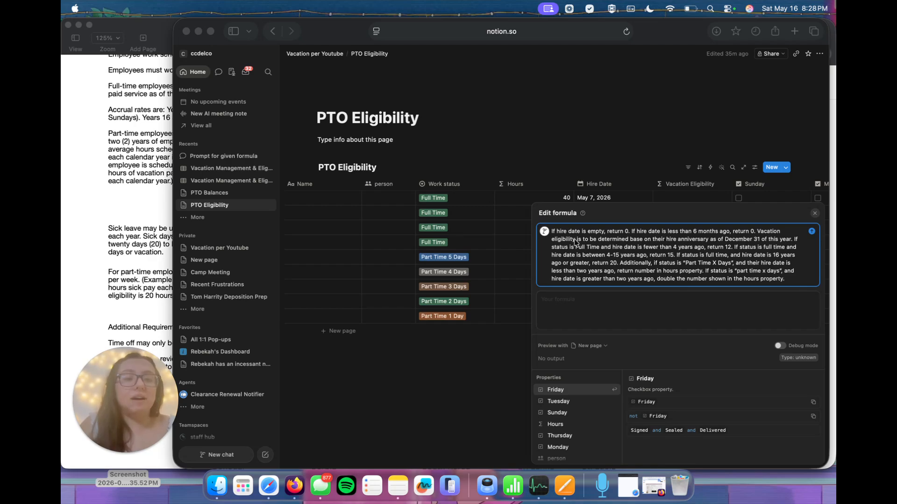
# Step: Correct "base" to "based" in the prompt, append "Part time dates should also be calculated as of December 31." and generate the formula
pyautogui.click(643, 244)
pyautogui.click(643, 238)
pyautogui.write('d')
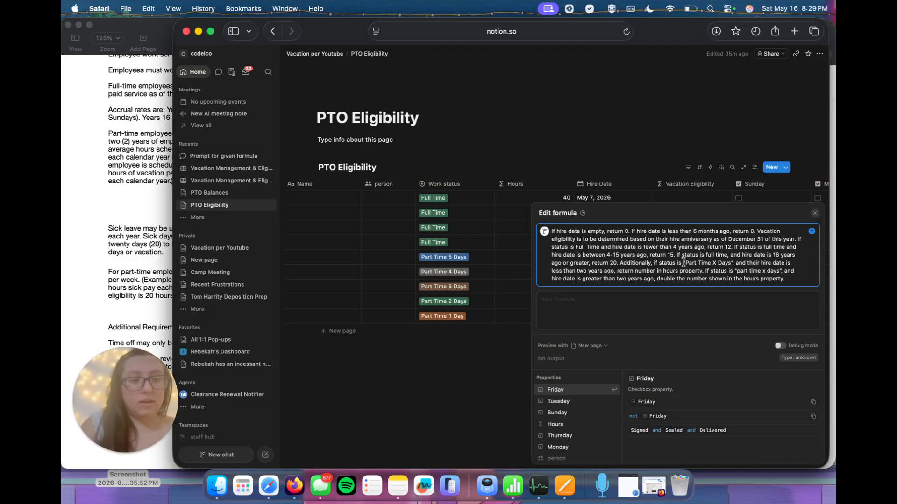
pyautogui.click(794, 279)
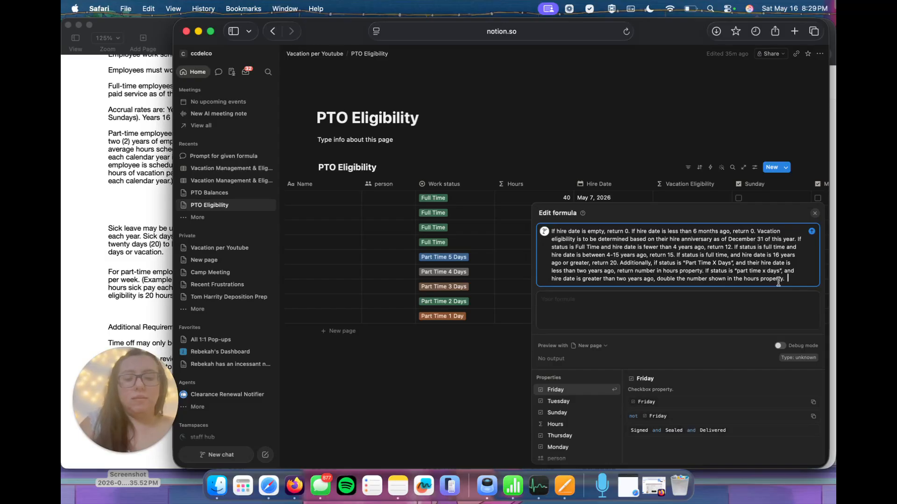
pyautogui.write('Part time dates should also be calculated as of December 31.')
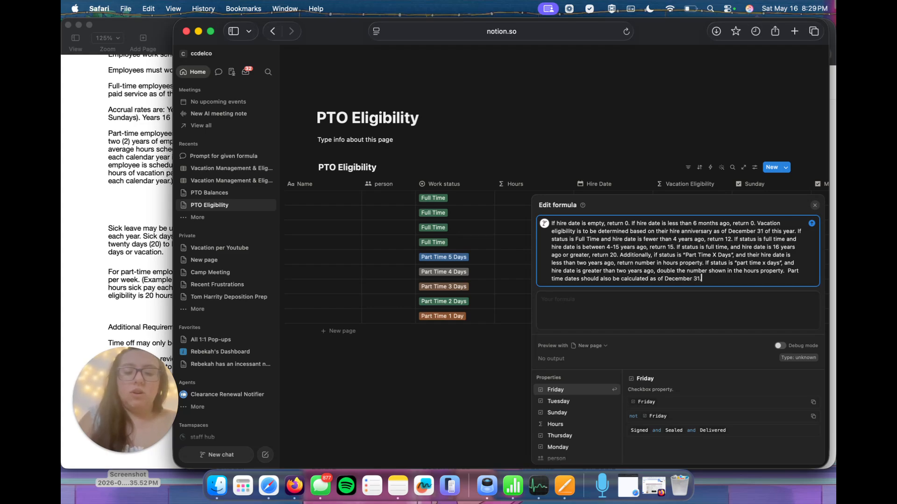
pyautogui.press('Return')
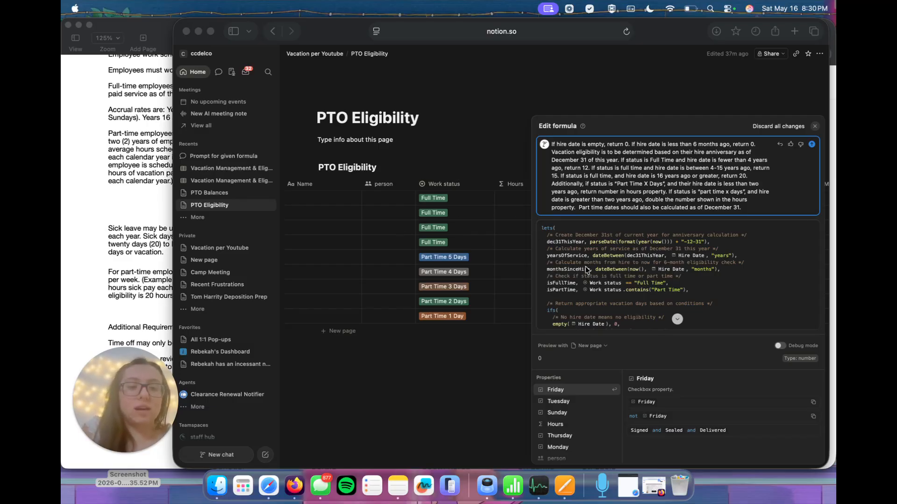
# Step: Review the generated formula, apply it to the Vacation Eligibility column and inspect the values of the part-time rows
pyautogui.scroll(-3, 586, 270)
pyautogui.scroll(-2, 586, 269)
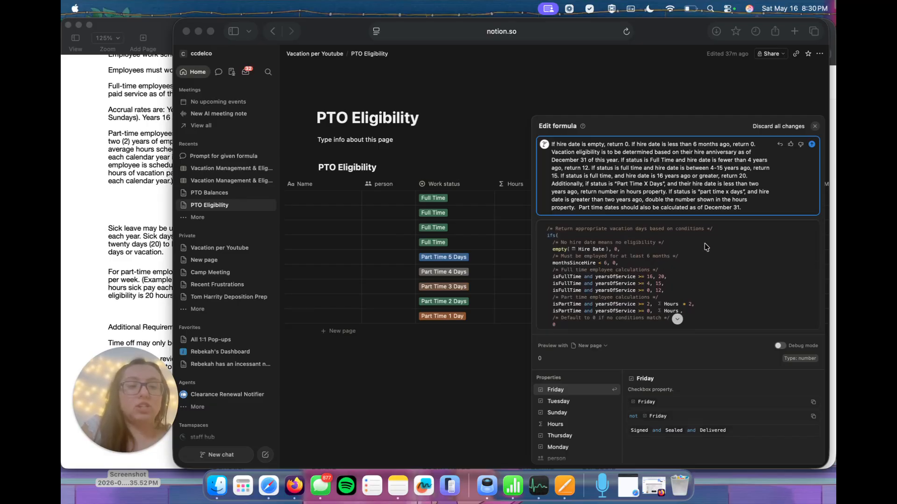
pyautogui.scroll(-1, 705, 247)
pyautogui.scroll(-1, 706, 248)
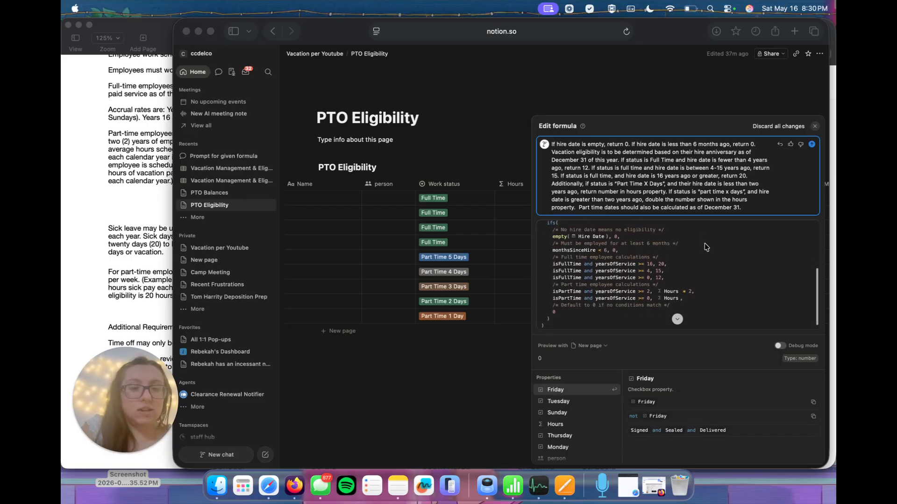
pyautogui.scroll(-1, 705, 248)
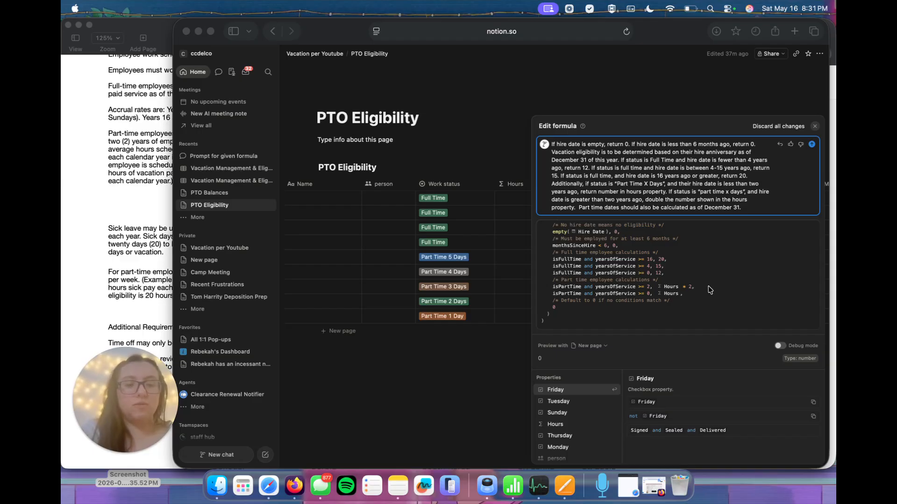
pyautogui.click(451, 395)
pyautogui.click(485, 133)
pyautogui.click(485, 133)
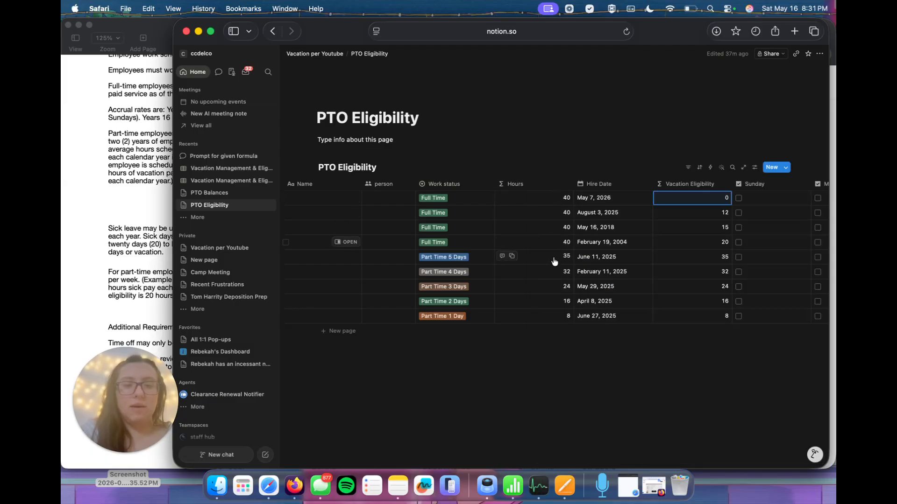
pyautogui.hscroll(3, 561, 201)
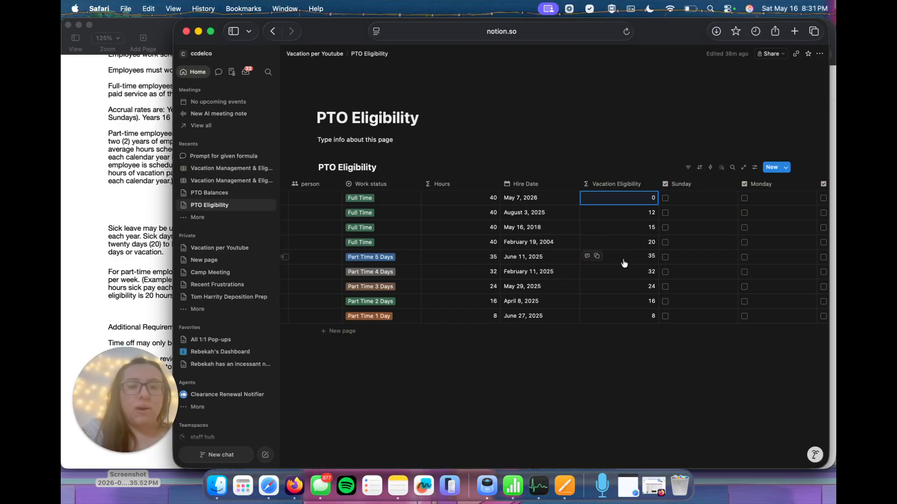
pyautogui.moveTo(624, 263); pyautogui.dragTo(633, 309)
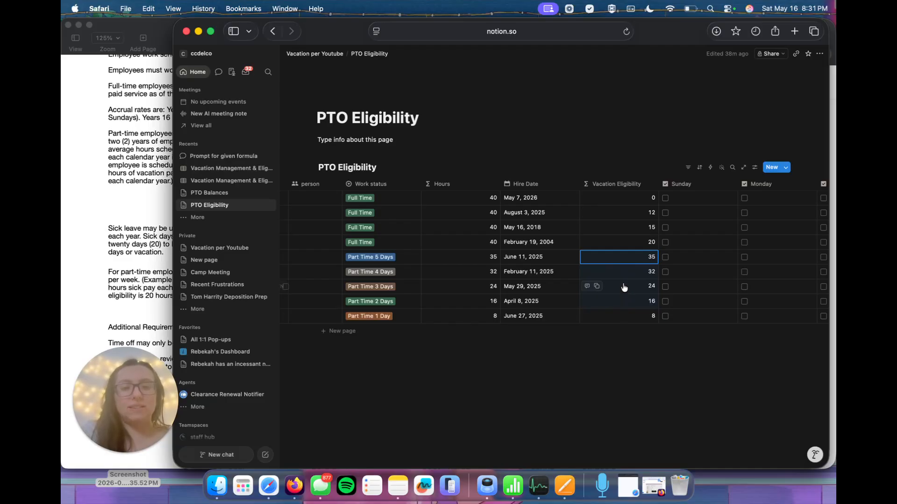
# Step: Replace the Vacation Eligibility formula's AI prompt with a request to correct the part time calculations by extracting the number of days
pyautogui.click(624, 186)
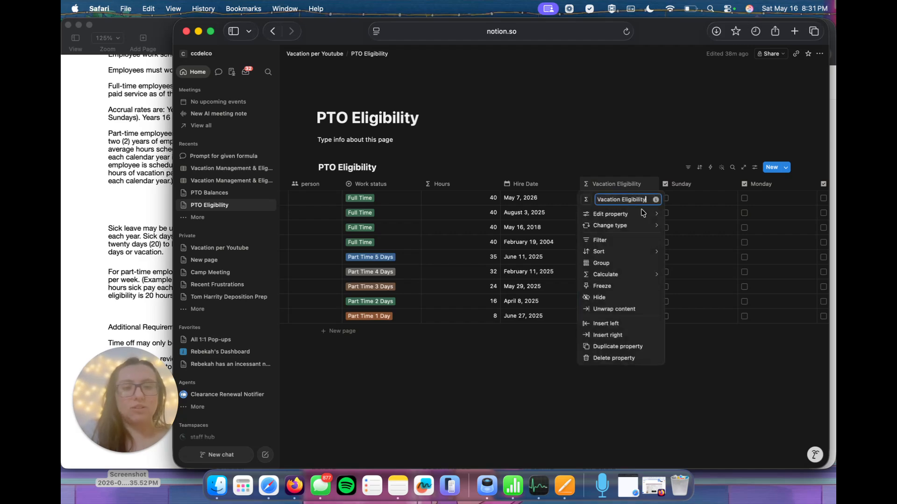
pyautogui.moveTo(621, 218)
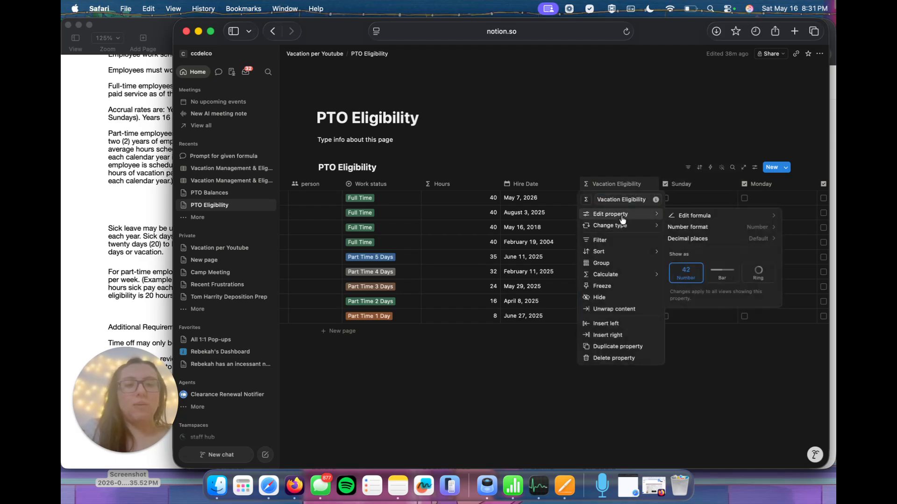
pyautogui.click(686, 216)
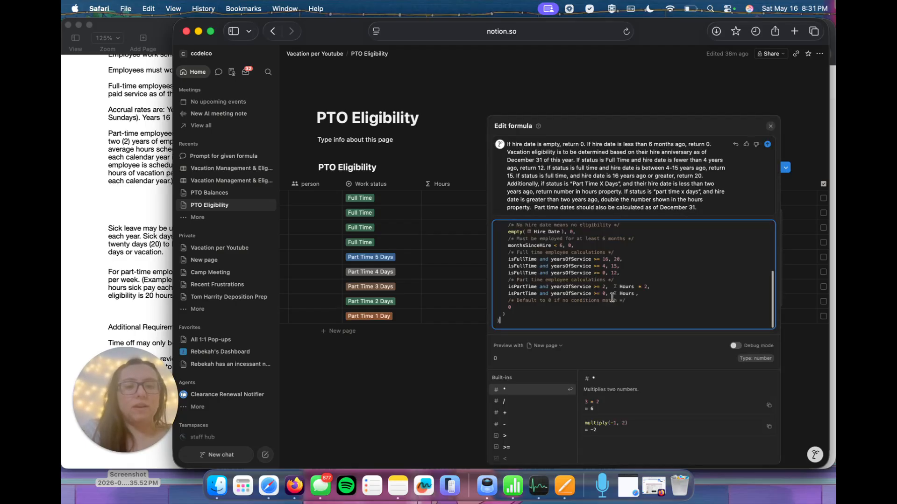
pyautogui.moveTo(706, 208); pyautogui.dragTo(483, 133)
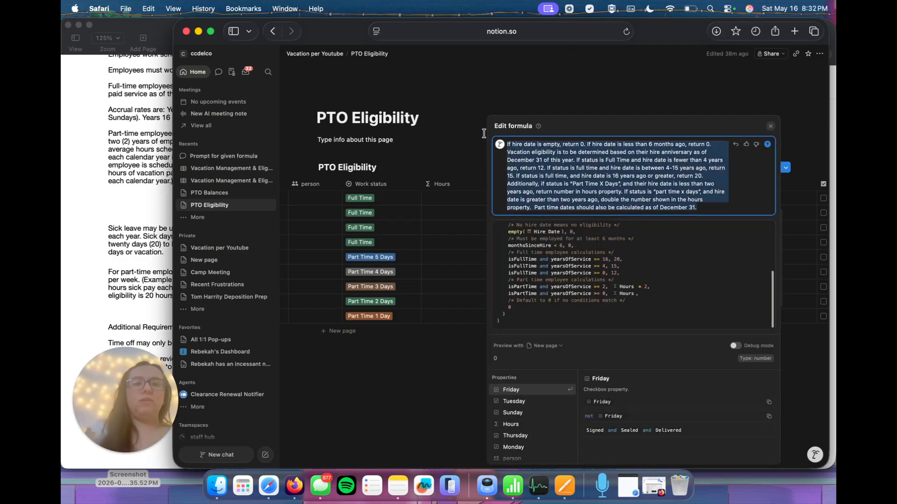
pyautogui.write('I messed')
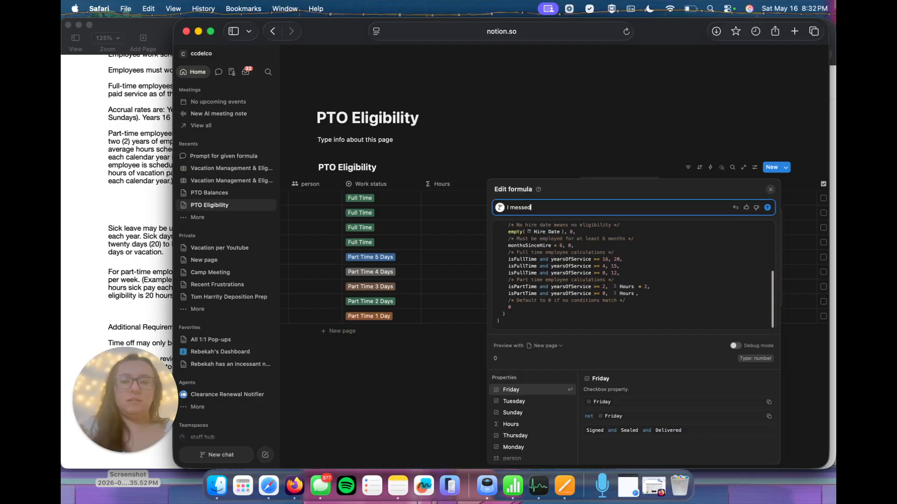
pyautogui.write(' up d')
pyautogui.write('n the ')
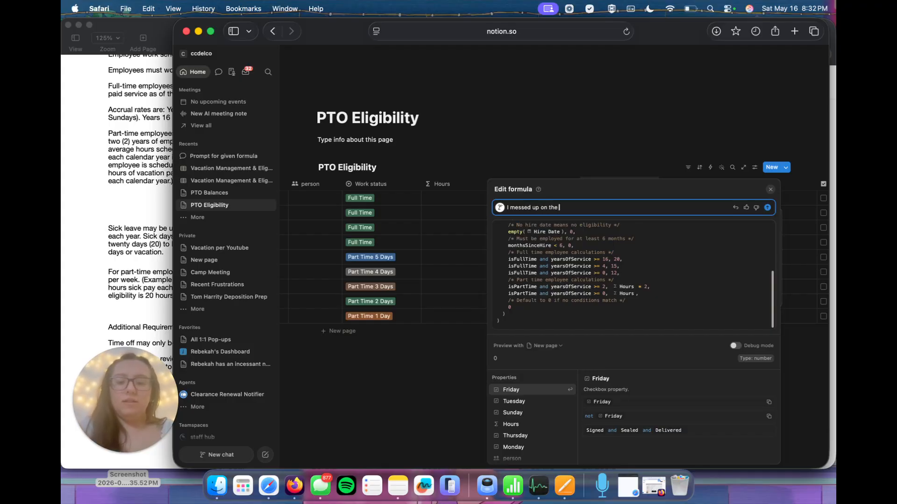
pyautogui.write('part ti')
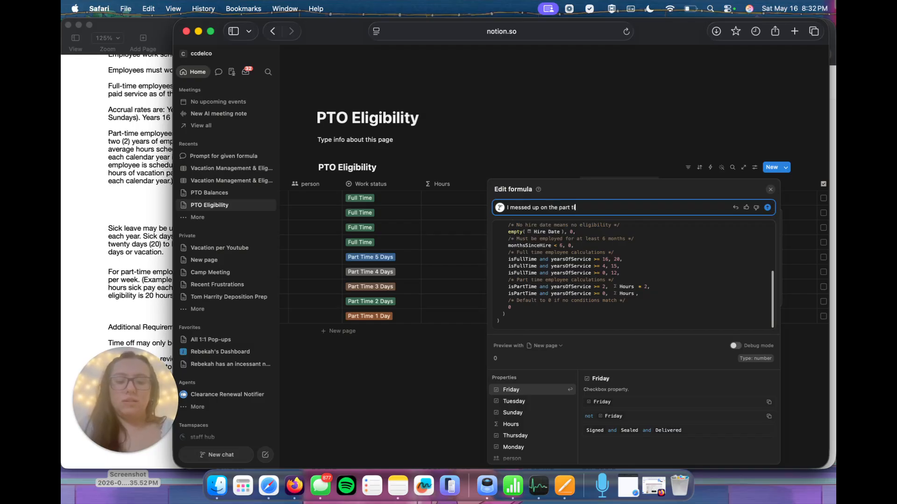
pyautogui.write('me calculatio')
pyautogui.write('ns, please cor')
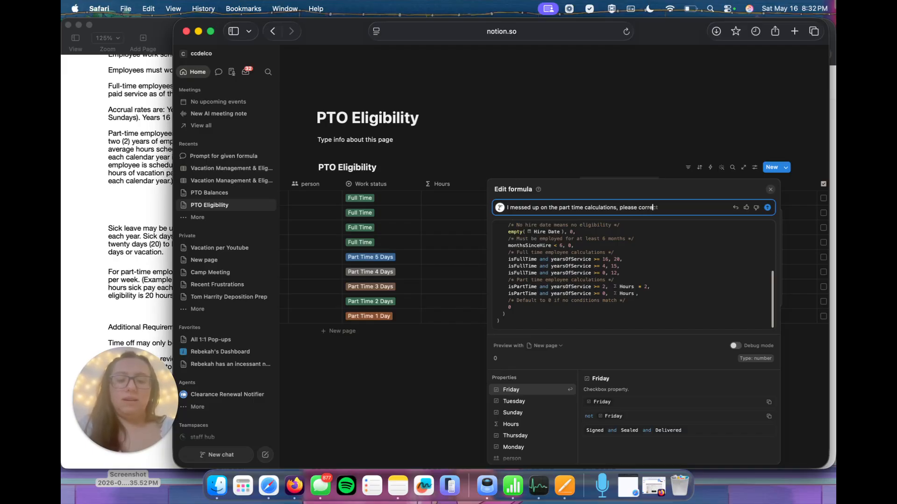
pyautogui.write('rect so that')
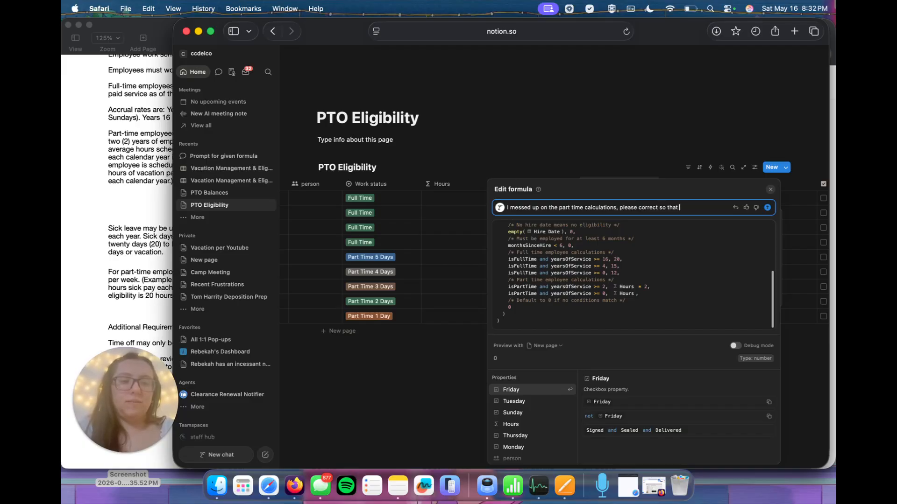
pyautogui.write(' if part time,')
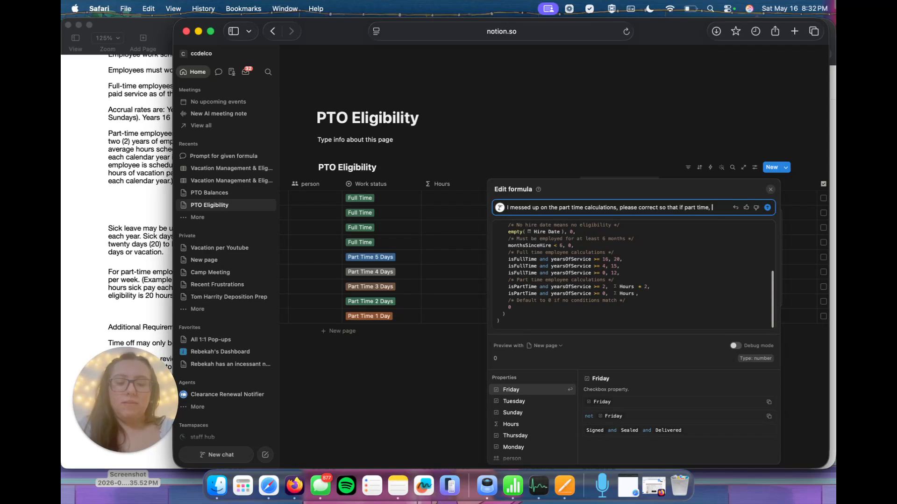
pyautogui.write(' extract numb')
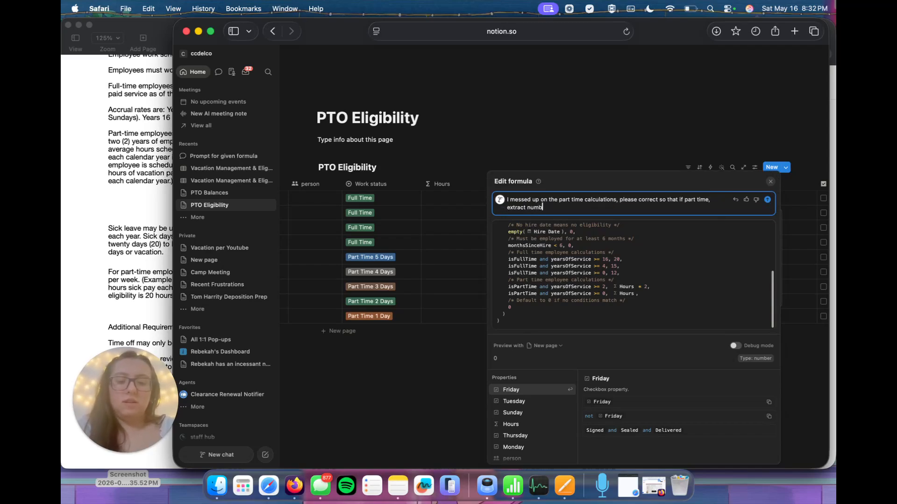
pyautogui.write('er of days.')
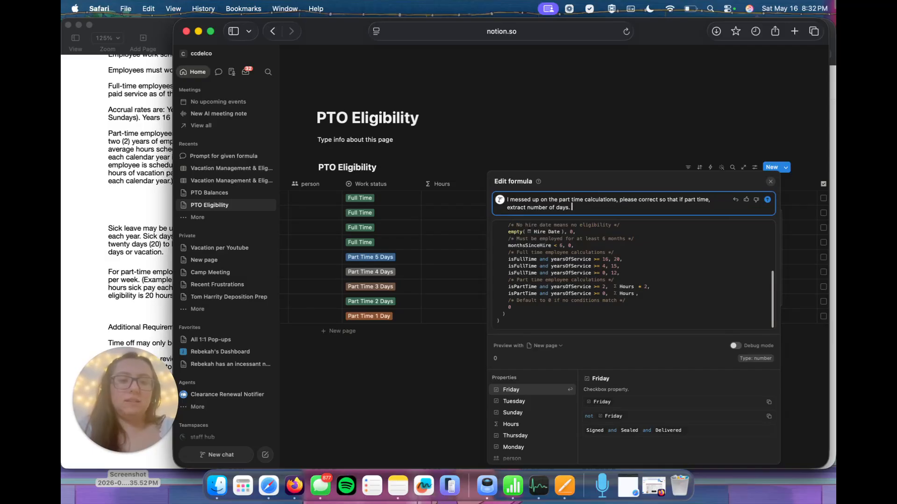
# Step: Append to the prompt that a hire date greater than two years ago doubles the number of days available
pyautogui.write(' If hire ')
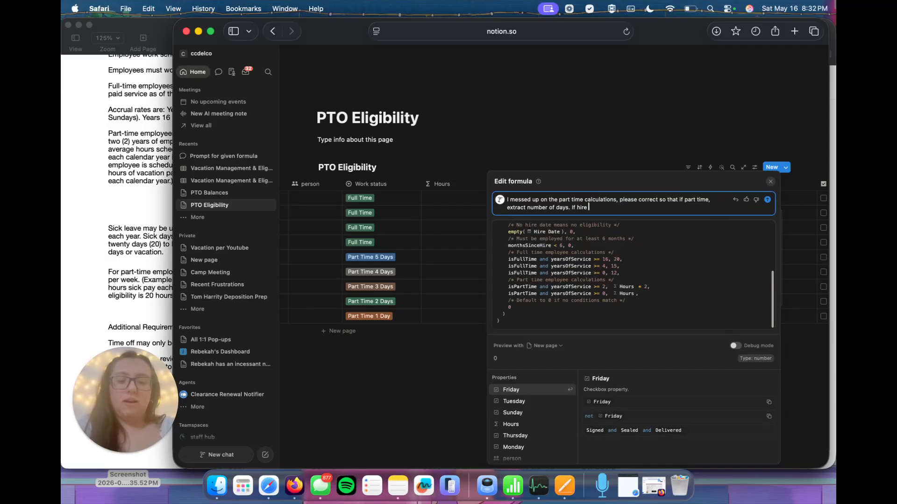
pyautogui.write('date was greater than two years ago')
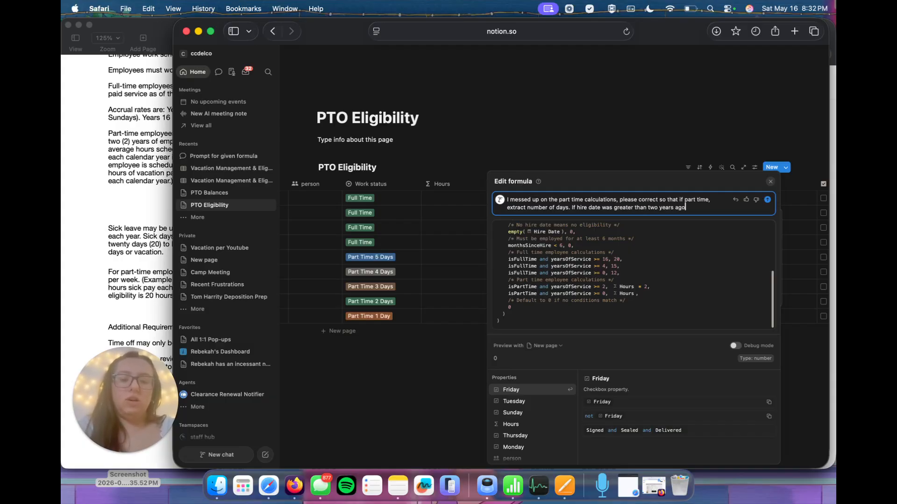
pyautogui.write(', ')
pyautogui.write('double the ')
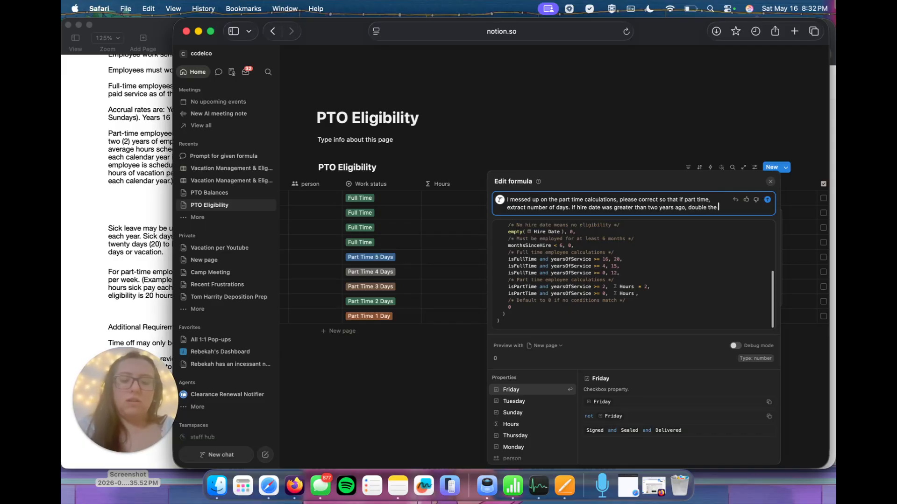
pyautogui.write('number of days available to them.')
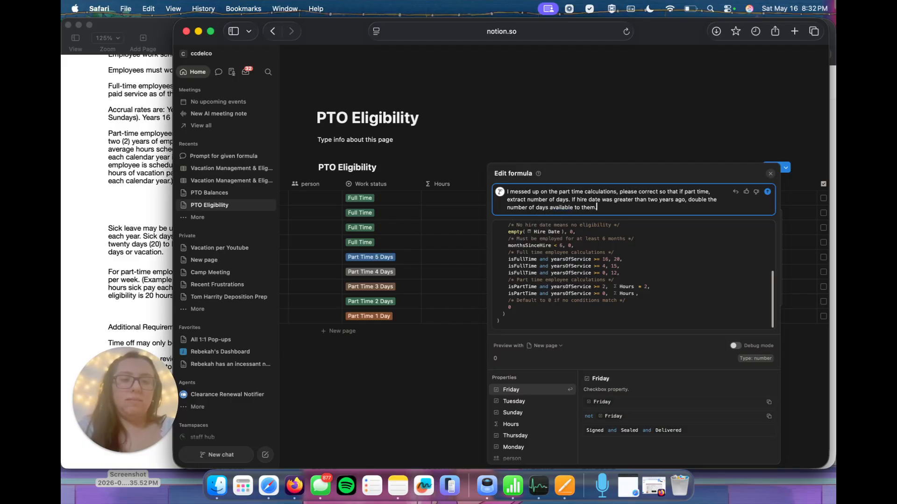
# Step: Add that part time employees are also ineligible for vacation within 6 month of hiring, generate the corrected formula and apply it
pyautogui.write(' Part time employe')
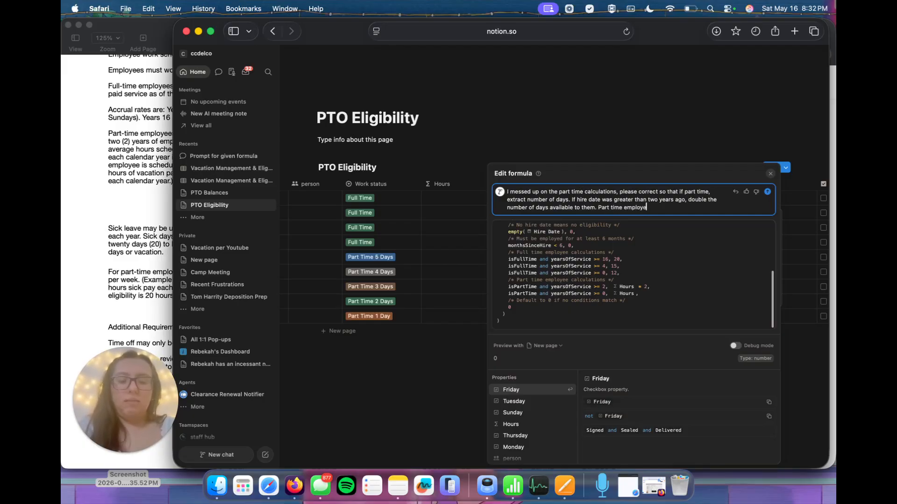
pyautogui.write('es are also ineli')
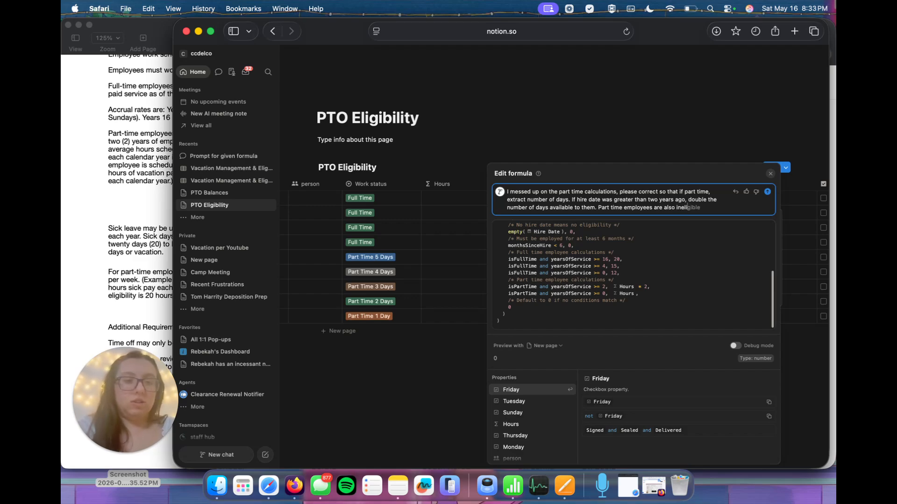
pyautogui.press('Tab')
pyautogui.write('for vaca')
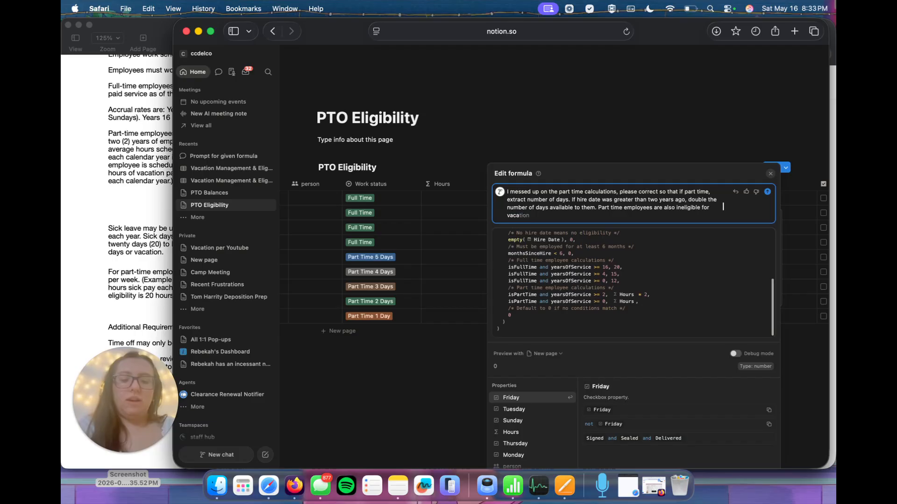
pyautogui.press('Tab')
pyautogui.write('within')
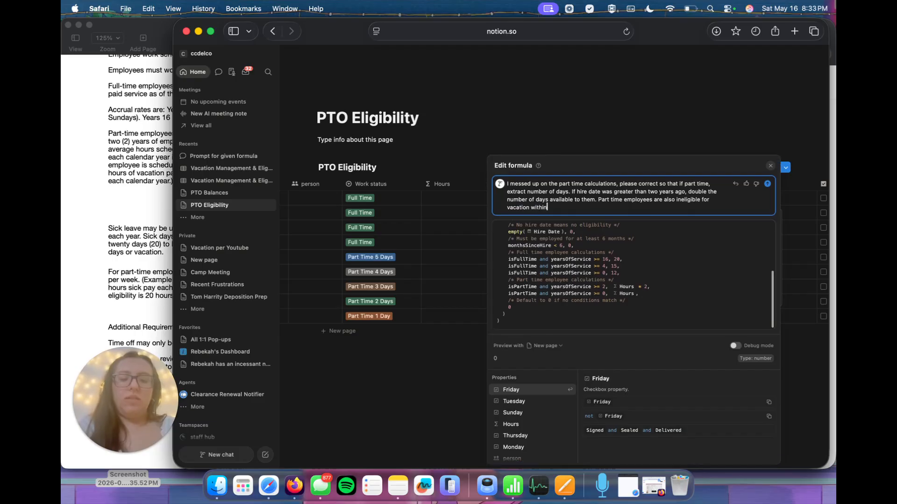
pyautogui.write(' 6 month')
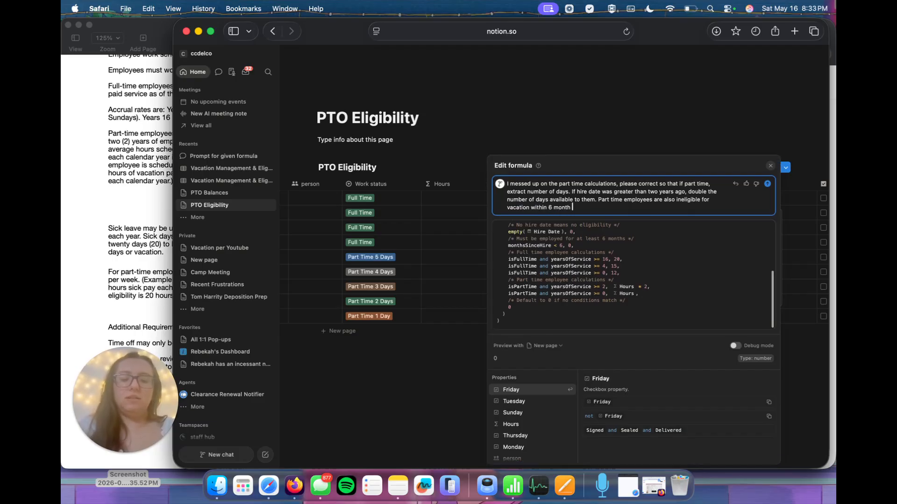
pyautogui.write(' of hire')
pyautogui.press('Return')
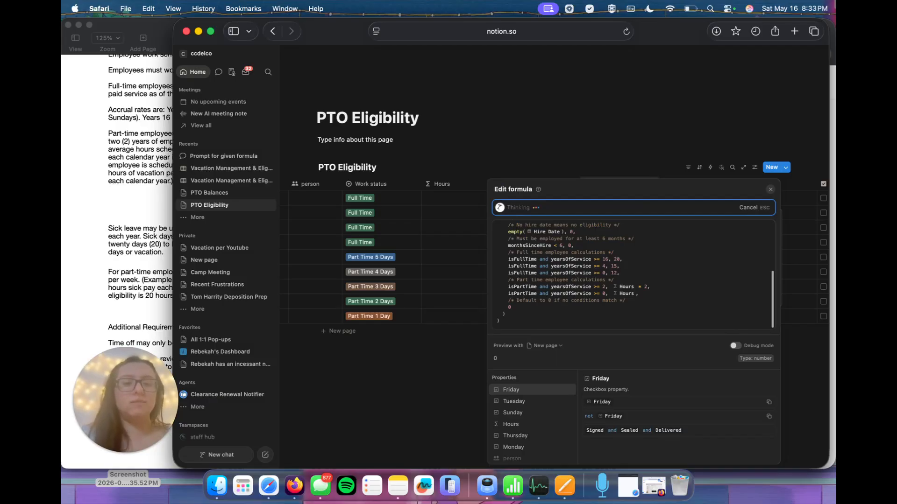
pyautogui.click(439, 368)
pyautogui.click(478, 346)
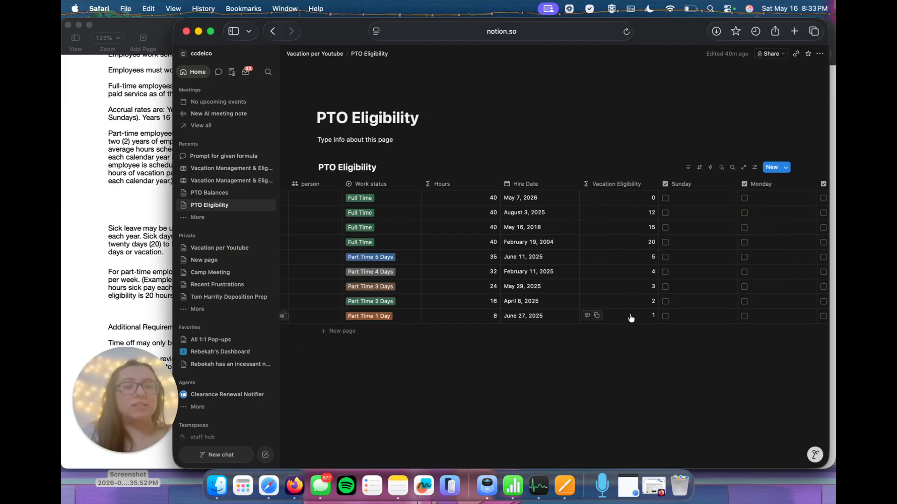
# Step: Examine how the revised Vacation Eligibility formula calculates part-time days, closing it without edits
pyautogui.click(622, 184)
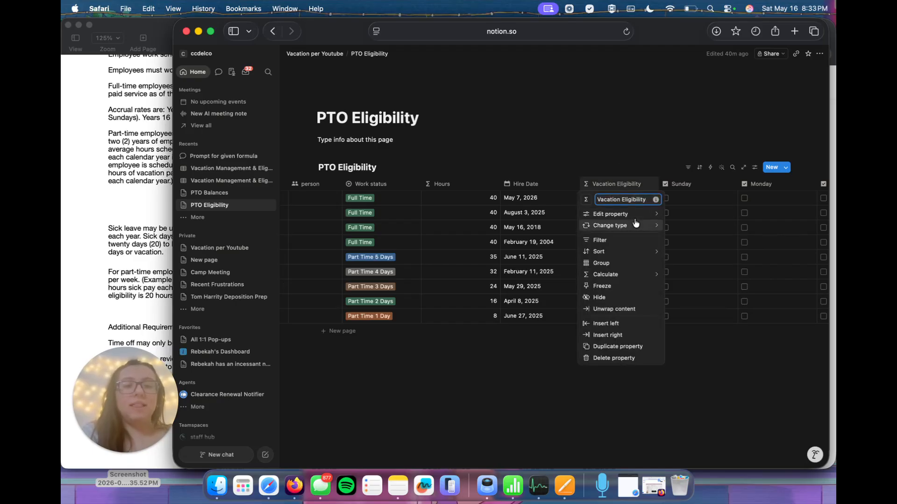
pyautogui.moveTo(635, 215)
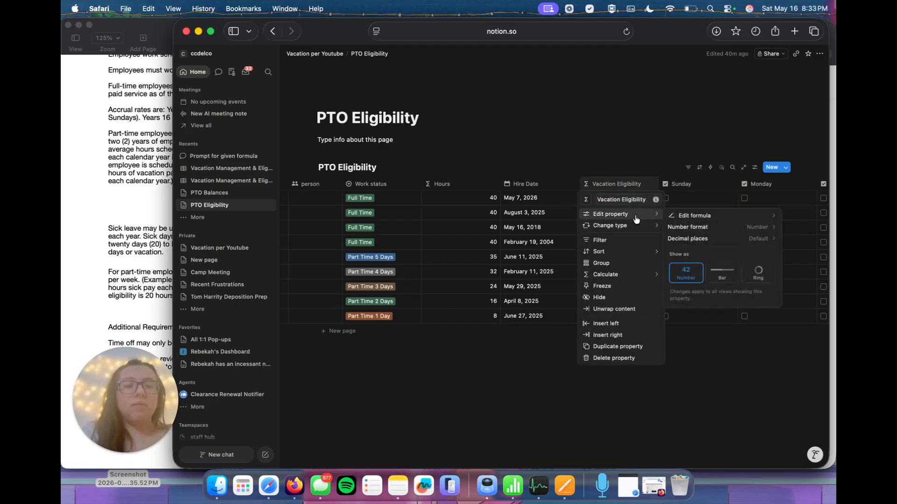
pyautogui.click(686, 216)
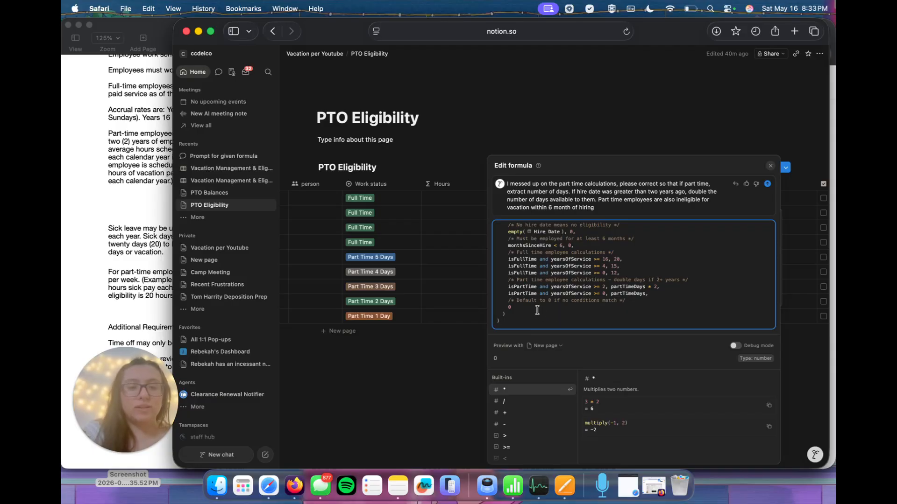
pyautogui.scroll(1, 535, 285)
pyautogui.scroll(3, 535, 285)
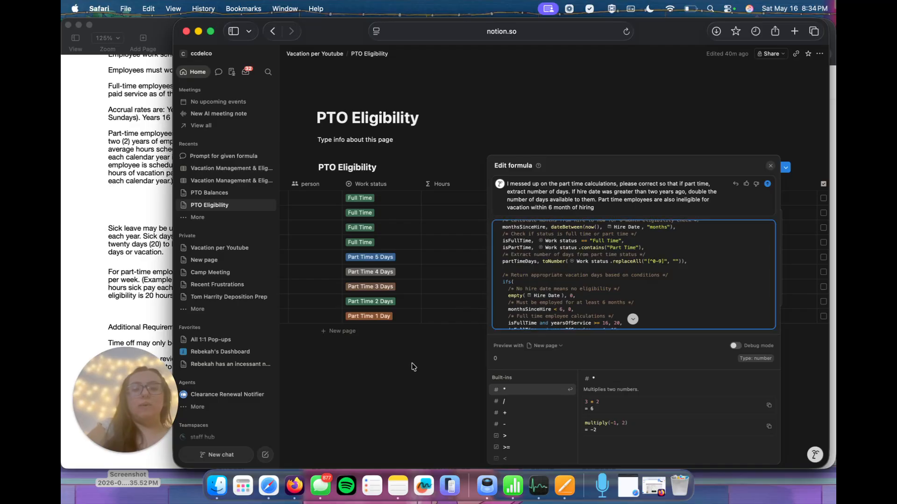
pyautogui.press('Escape')
pyautogui.press('Escape')
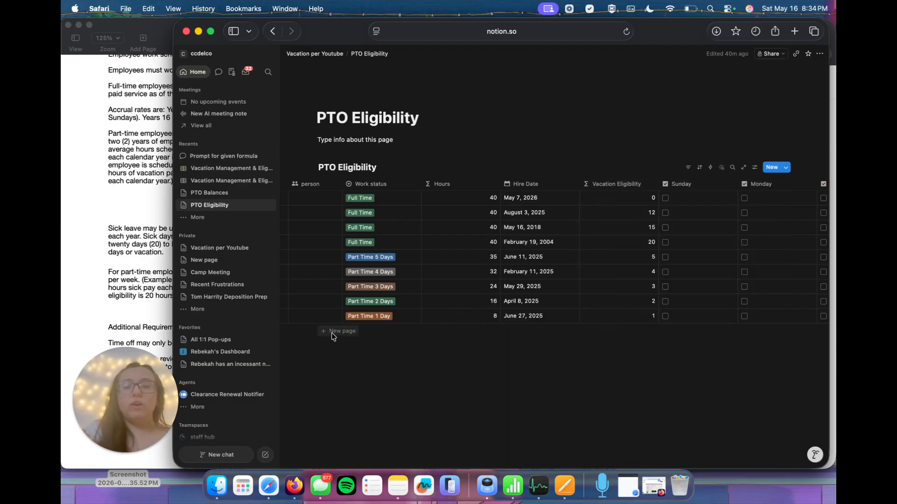
# Step: Add a test row with work status Part Time 4 Days and Hire Date May 13, 2026
pyautogui.click(336, 332)
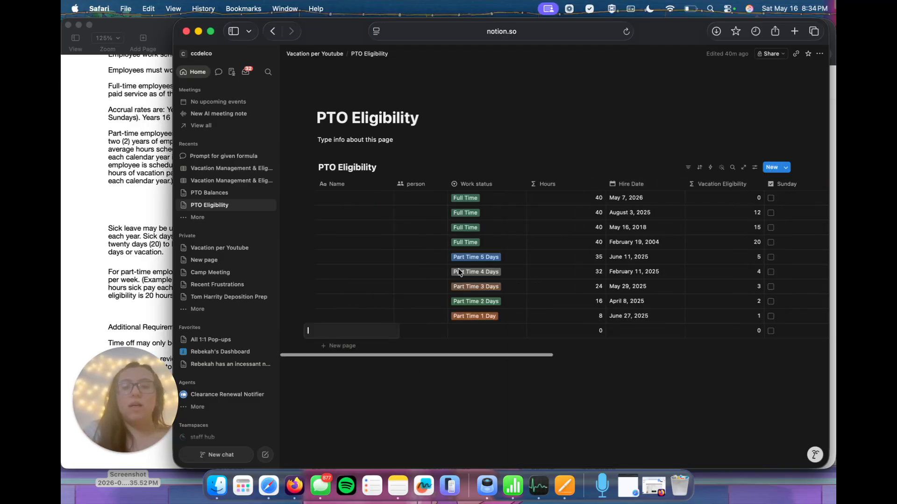
pyautogui.click(484, 332)
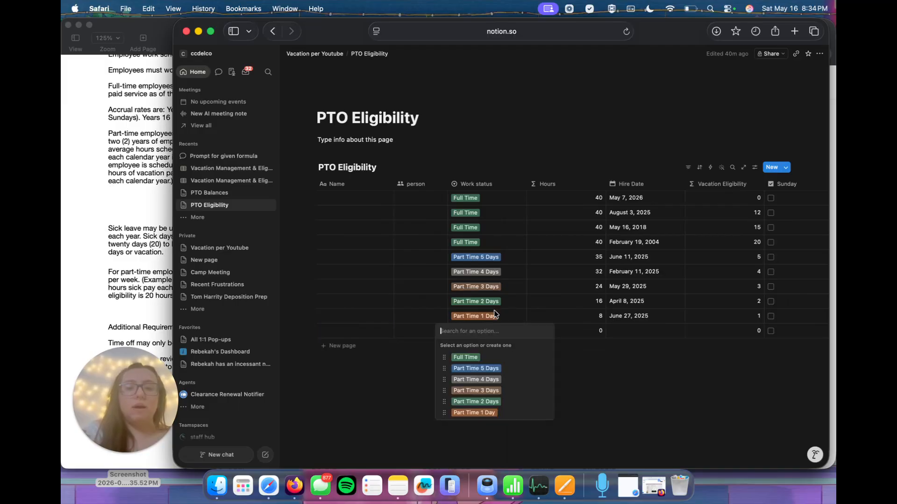
pyautogui.click(486, 379)
pyautogui.click(636, 335)
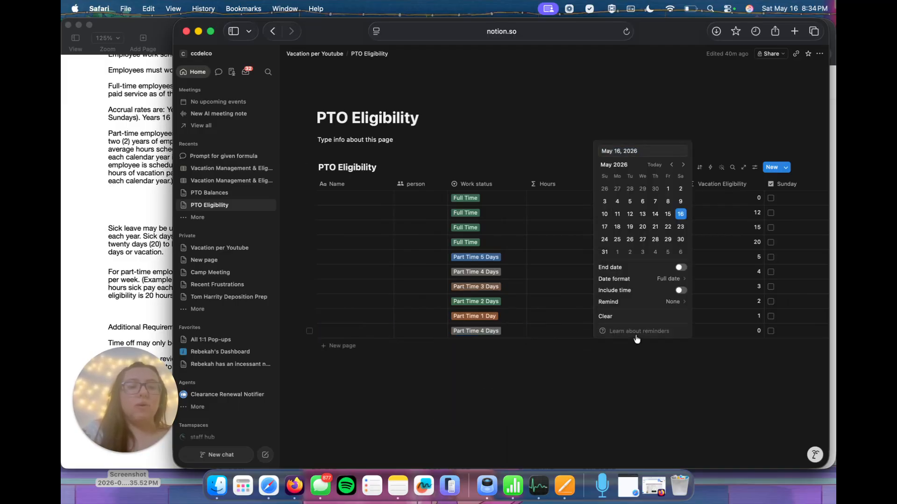
pyautogui.click(642, 214)
pyautogui.press('Escape')
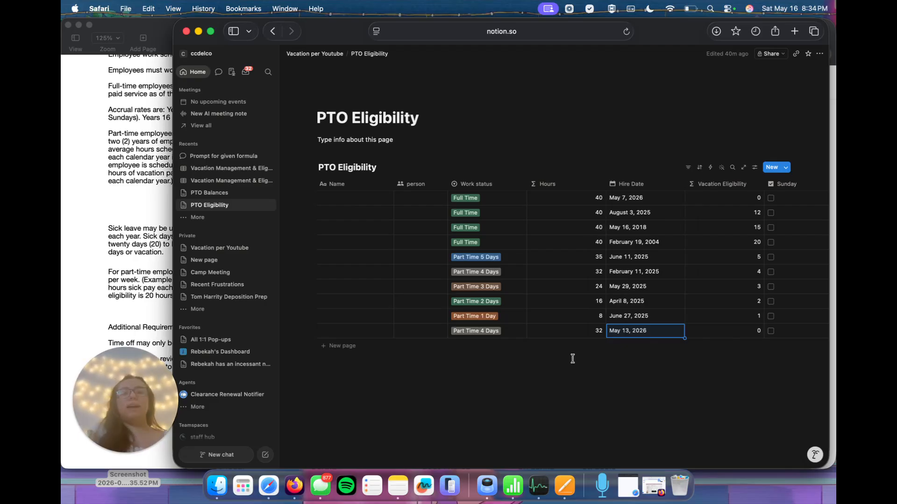
# Step: Insert a formula property between Vacation Eligibility and Sunday and name it Sunday Eligibility
pyautogui.hscroll(3, 538, 325)
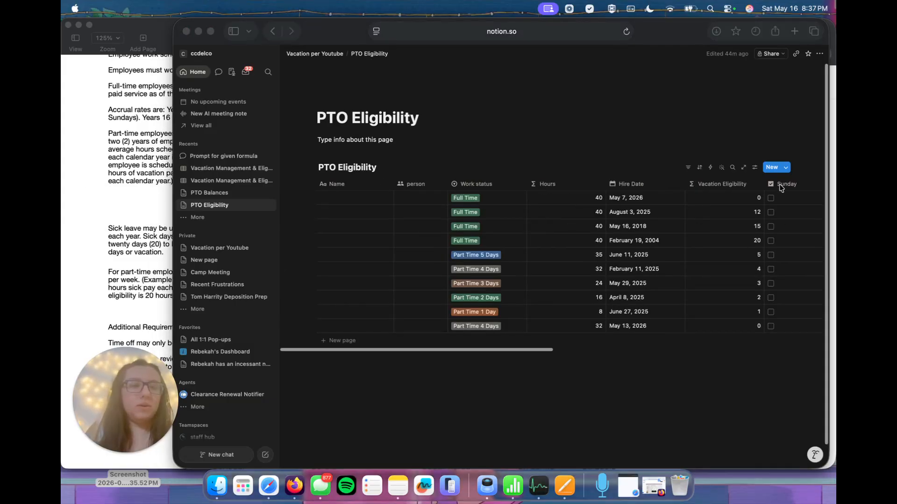
pyautogui.click(781, 187)
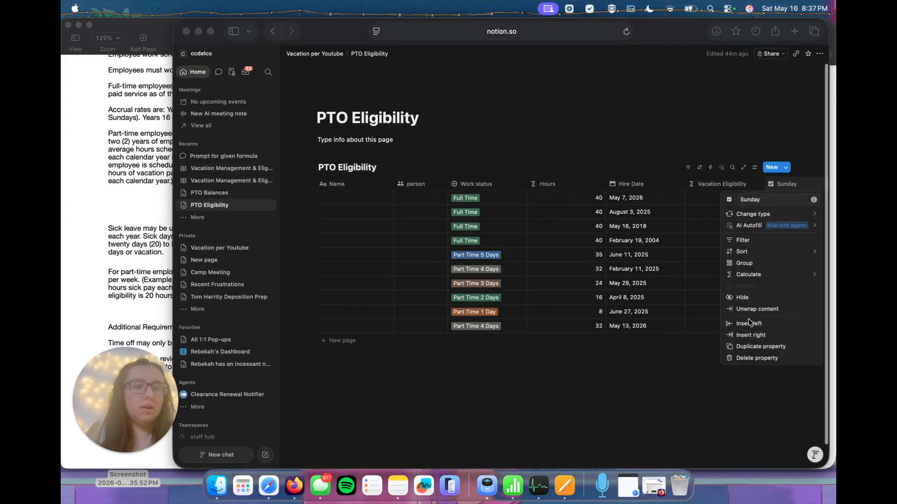
pyautogui.click(748, 327)
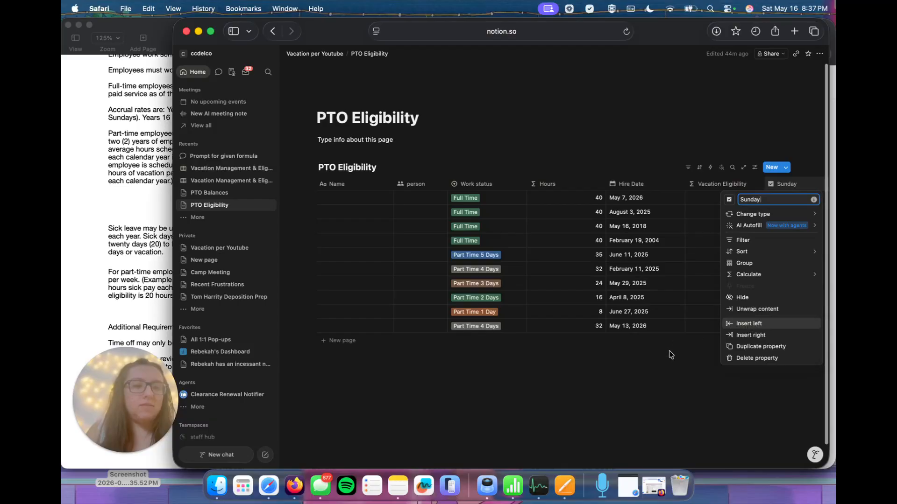
pyautogui.click(745, 323)
pyautogui.click(697, 376)
pyautogui.click(710, 185)
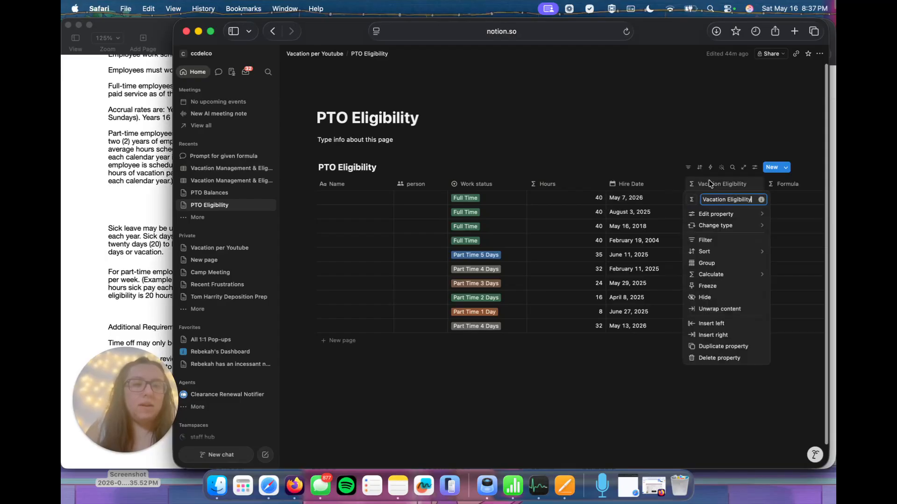
pyautogui.click(785, 185)
pyautogui.click(788, 188)
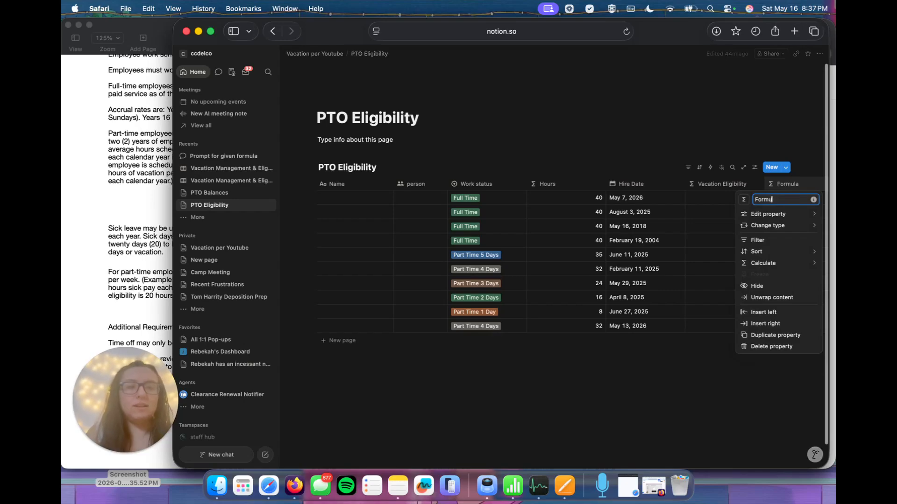
pyautogui.doubleClick(773, 199)
pyautogui.write('Sunday Eligibility')
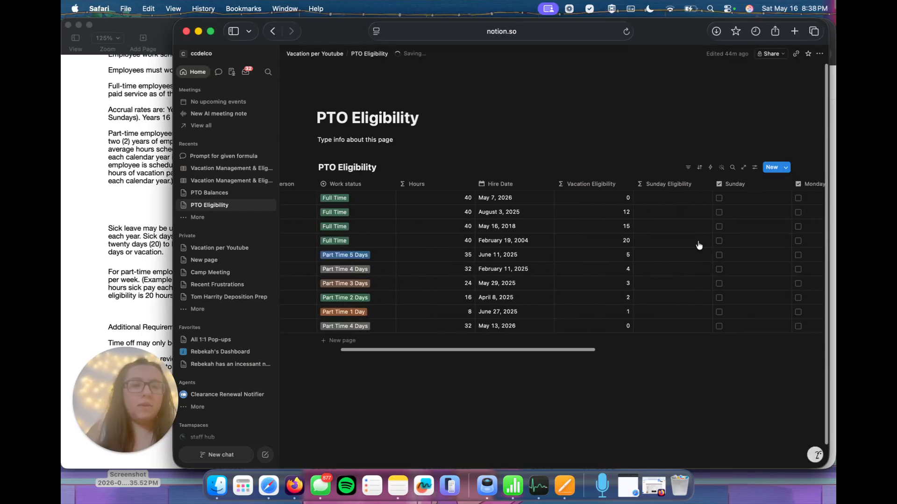
# Step: Start an AI prompt for the Sunday Eligibility formula, stating that eligibility is to be calculated according to hire date
pyautogui.hscroll(5, 514, 262)
pyautogui.click(605, 184)
pyautogui.click(629, 229)
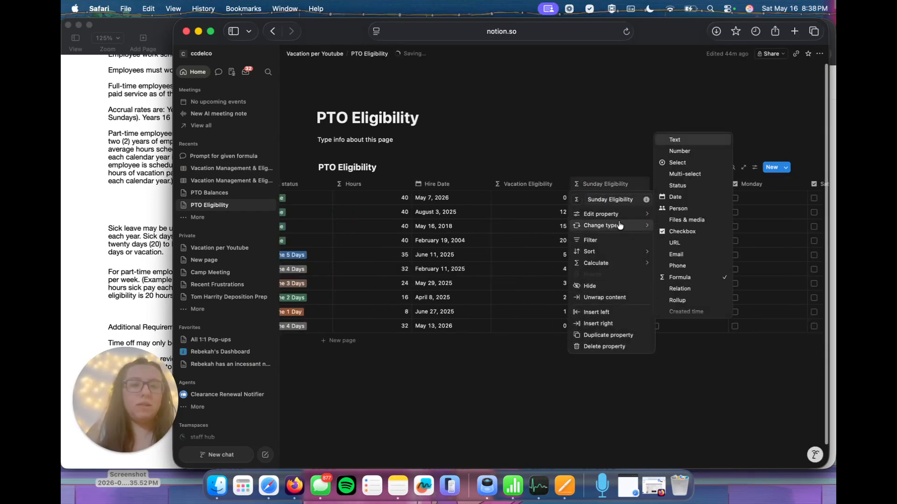
pyautogui.moveTo(632, 216)
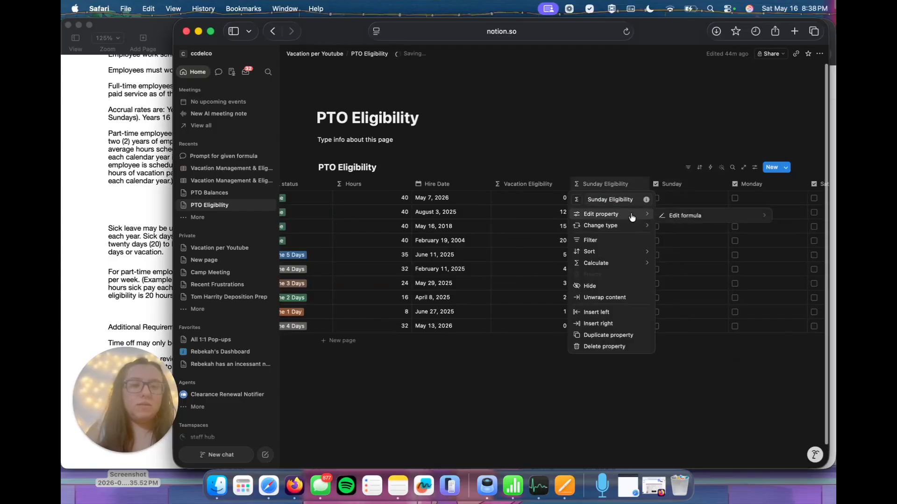
pyautogui.click(685, 215)
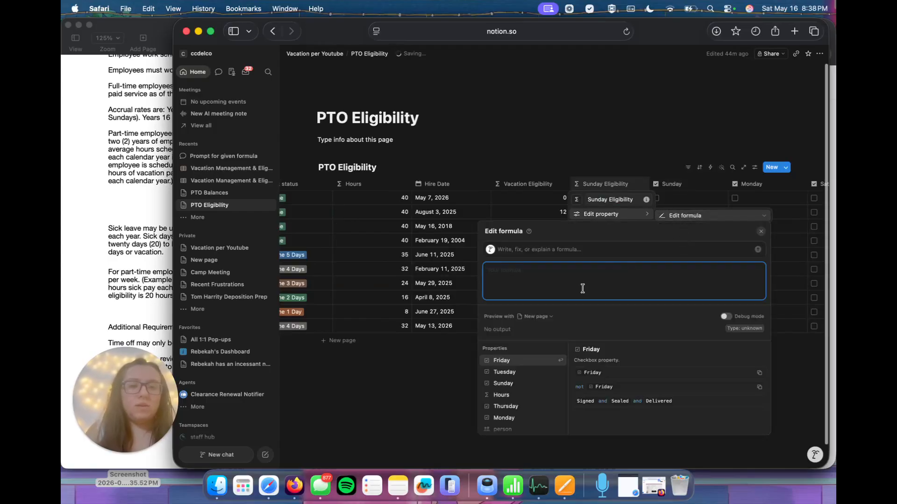
pyautogui.click(562, 249)
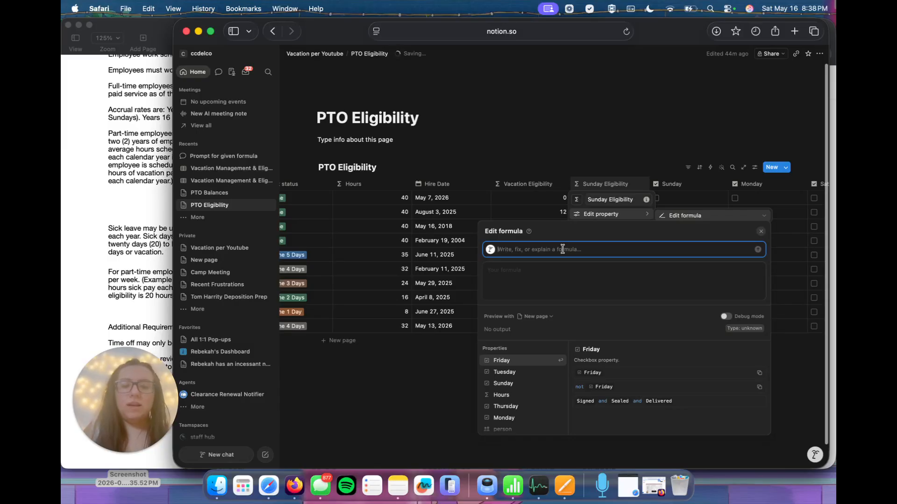
pyautogui.write('Eligibl')
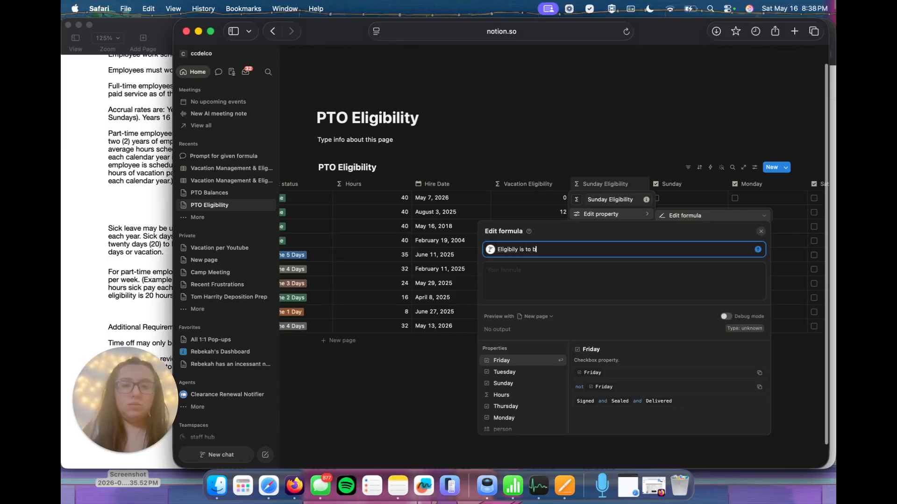
pyautogui.write('y is to be calculated accord')
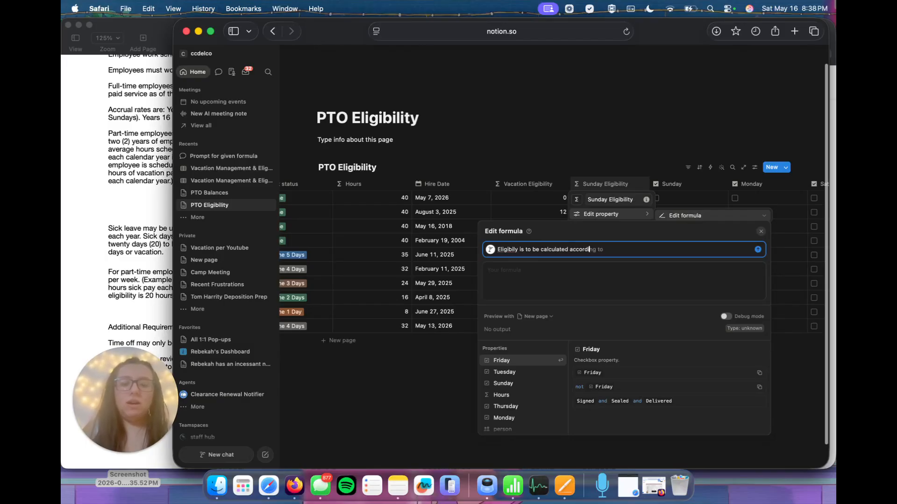
pyautogui.write('ing to hire date, an')
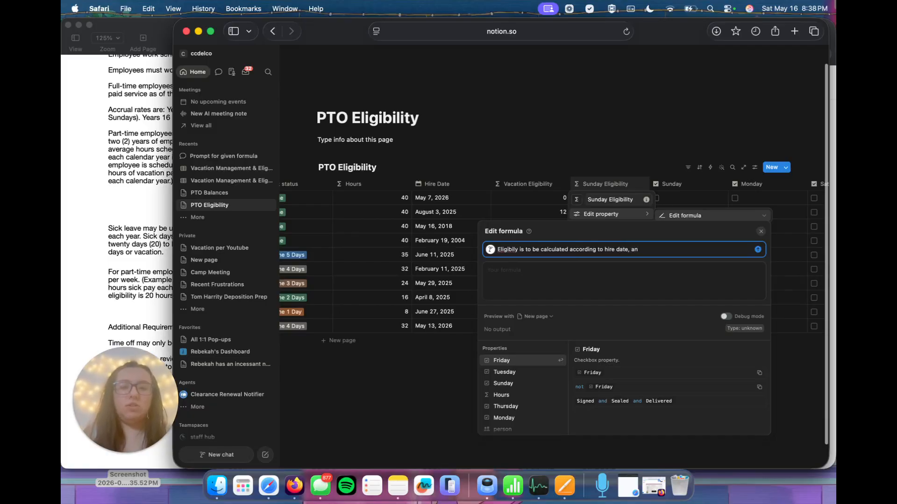
# Step: Add to the prompt that anniversary is as of December 31, this year, and correct the spelling of Eligibility
pyautogui.write('niva')
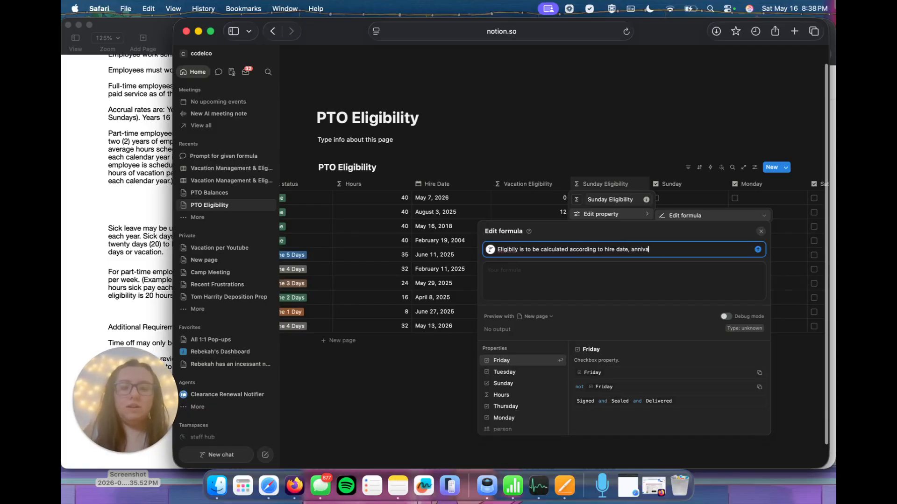
pyautogui.press('BackSpace')
pyautogui.write('ersary ')
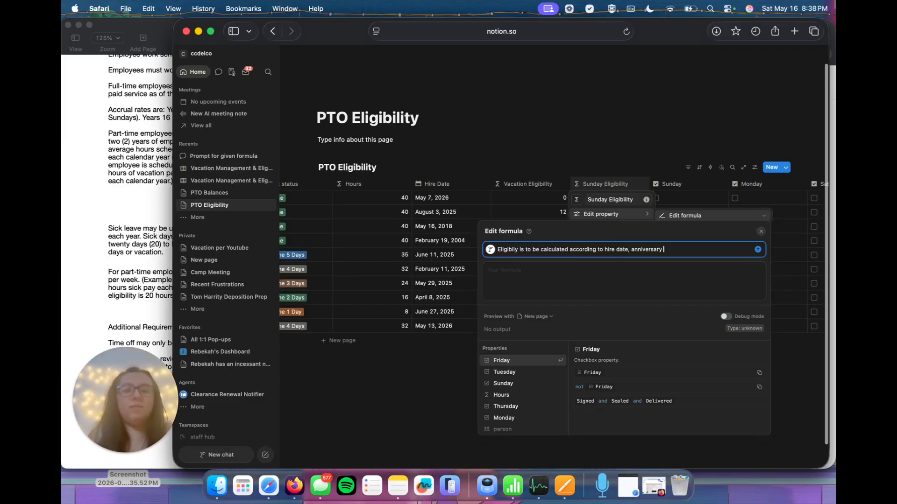
pyautogui.write('is as o')
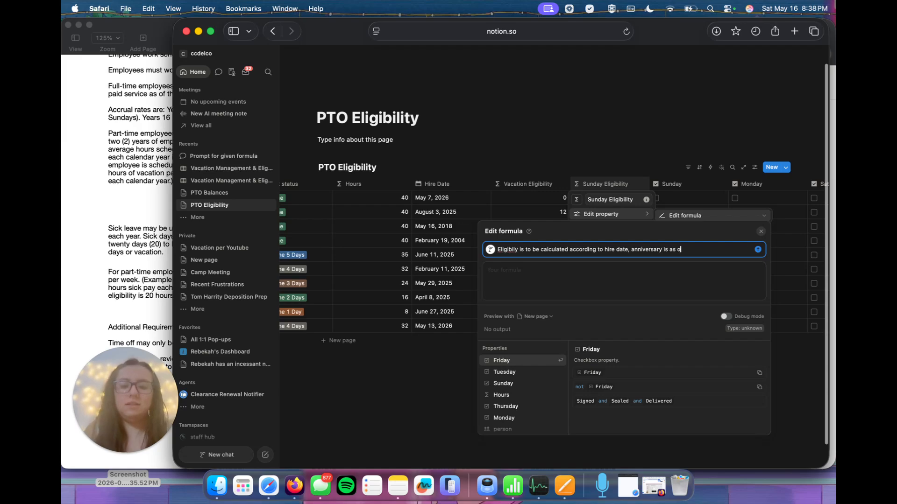
pyautogui.write('f December')
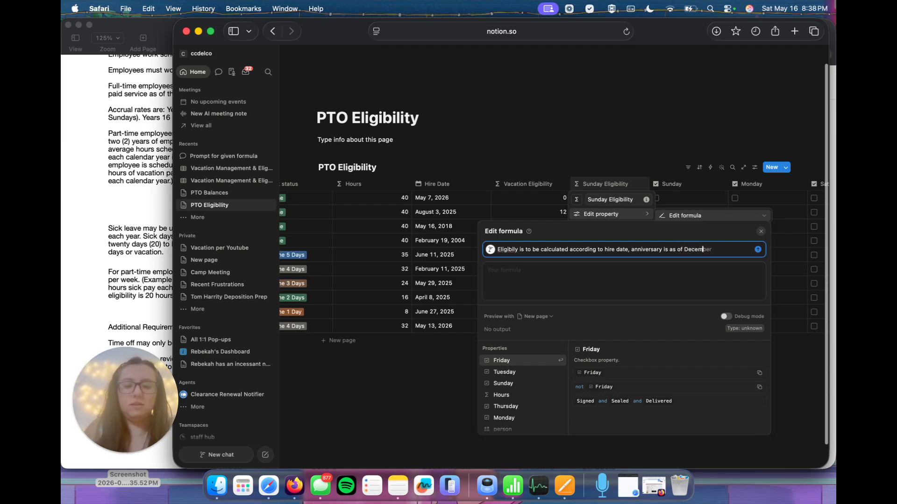
pyautogui.write(' 31, this year.')
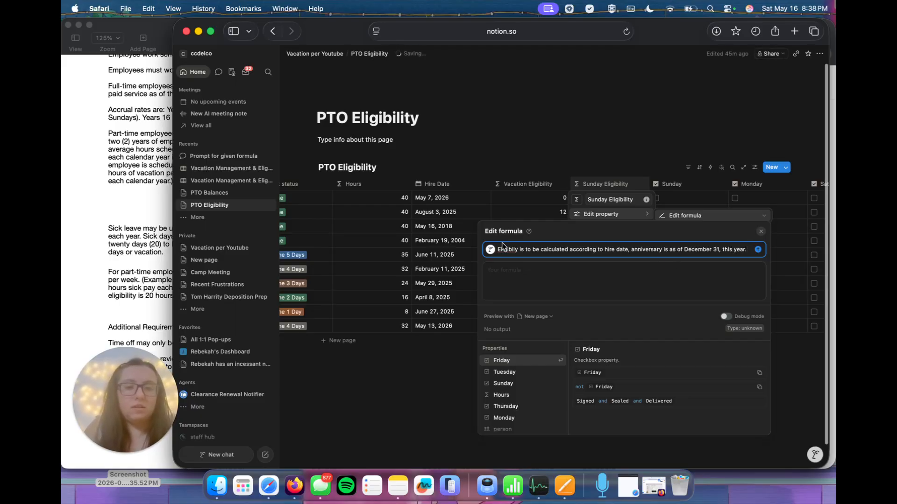
pyautogui.click(515, 249)
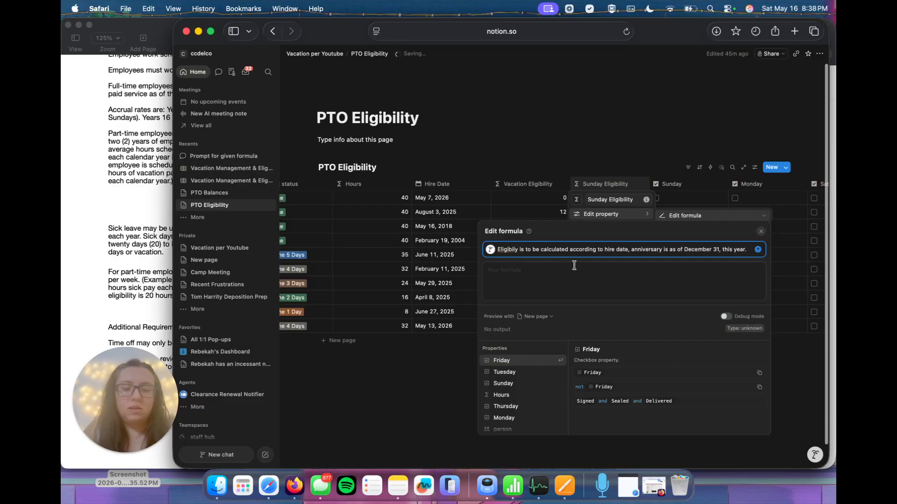
pyautogui.write('it')
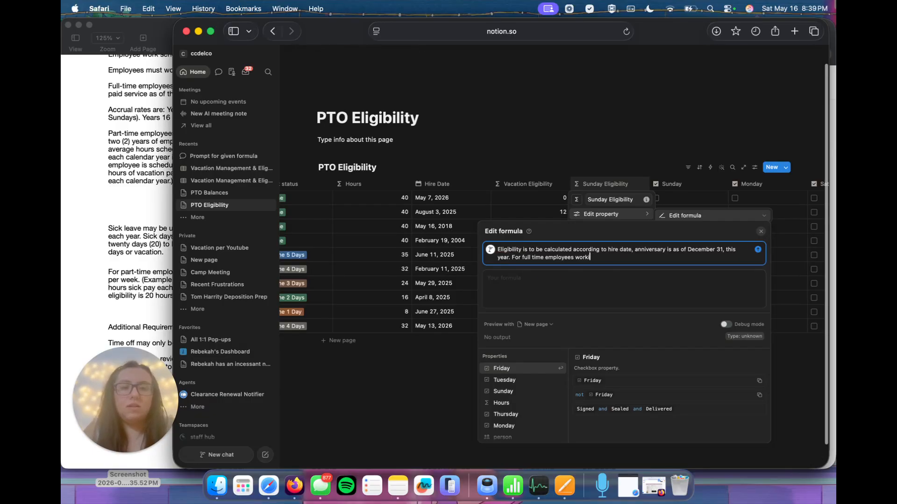
# Step: Add the prompt rule that full time employees who have worked less than 4 years return 3
pyautogui.press('BackSpace')
pyautogui.press('BackSpace')
pyautogui.press('BackSpace')
pyautogui.press('BackSpace')
pyautogui.press('BackSpace')
pyautogui.press('BackSpace')
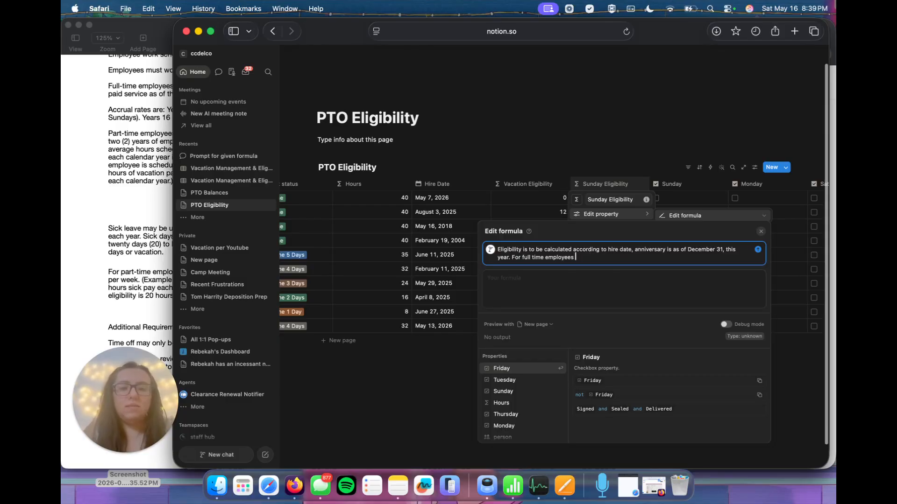
pyautogui.write('who have worked')
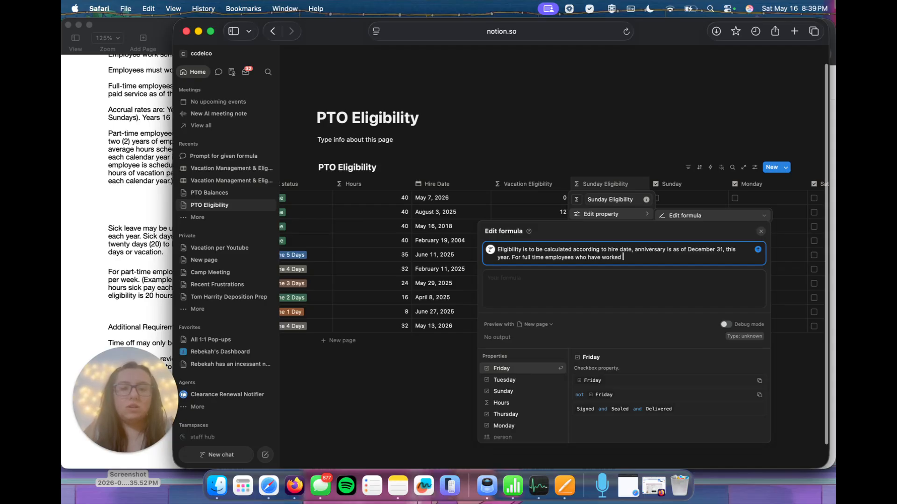
pyautogui.write('fess than ')
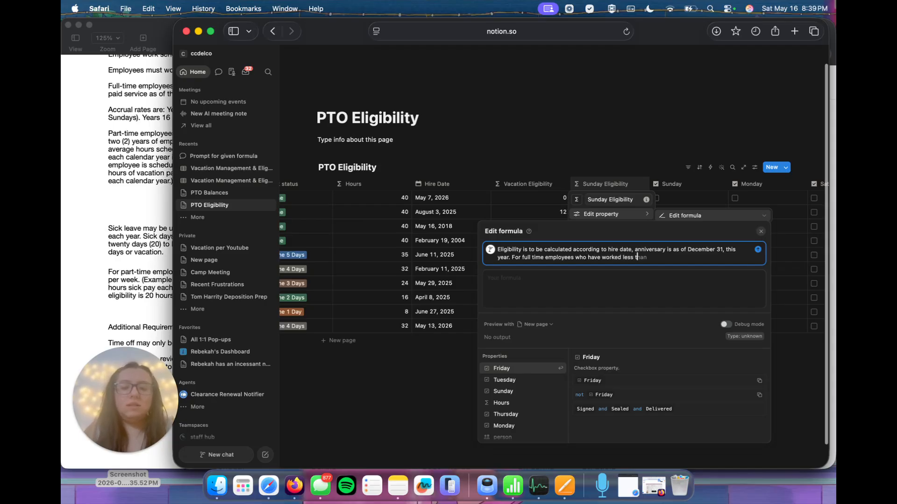
pyautogui.write('4 years, return ')
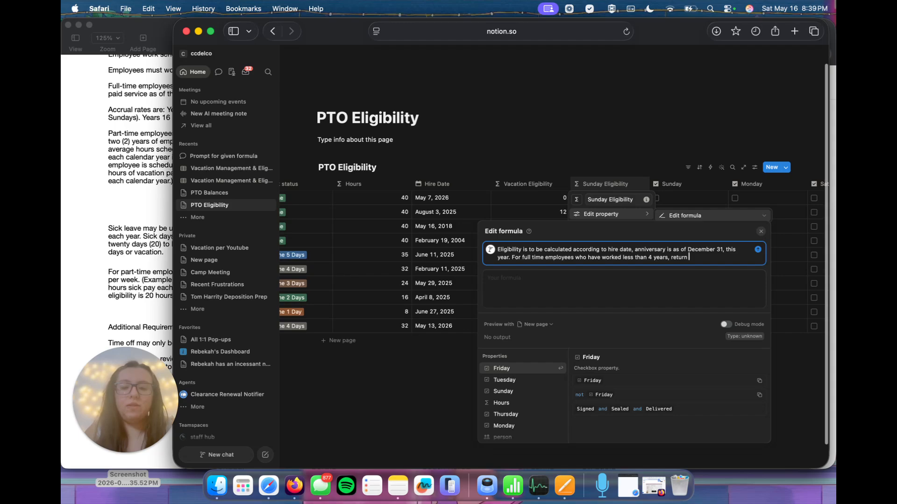
pyautogui.write('3, for full time emp')
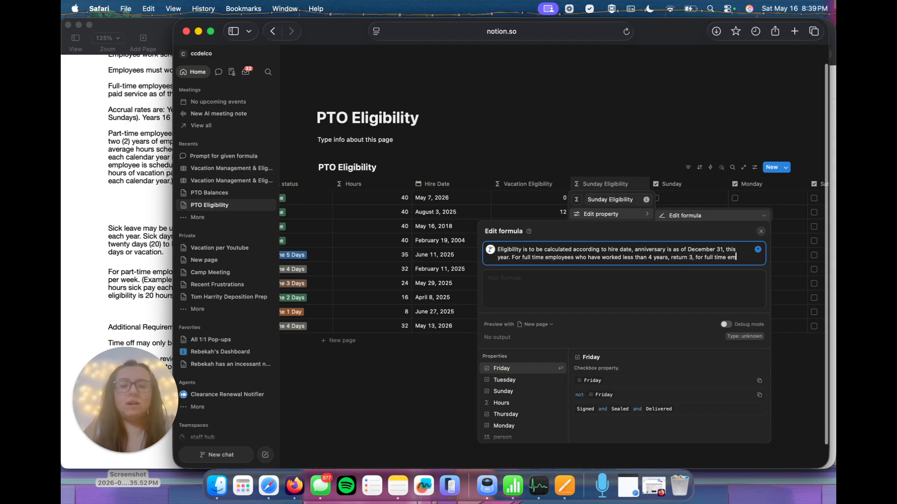
# Step: Add the prompt rule that full time employees who have worked longer than 4 years return 4
pyautogui.write('loyees')
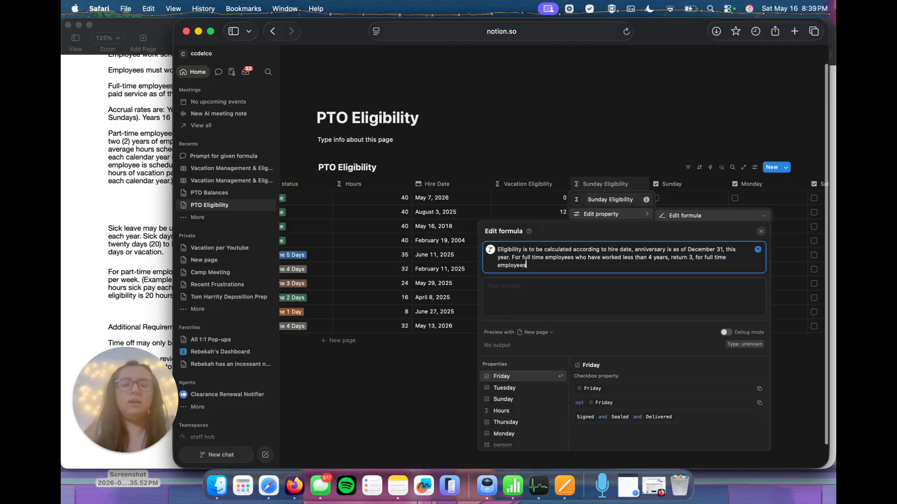
pyautogui.write(' who have wo')
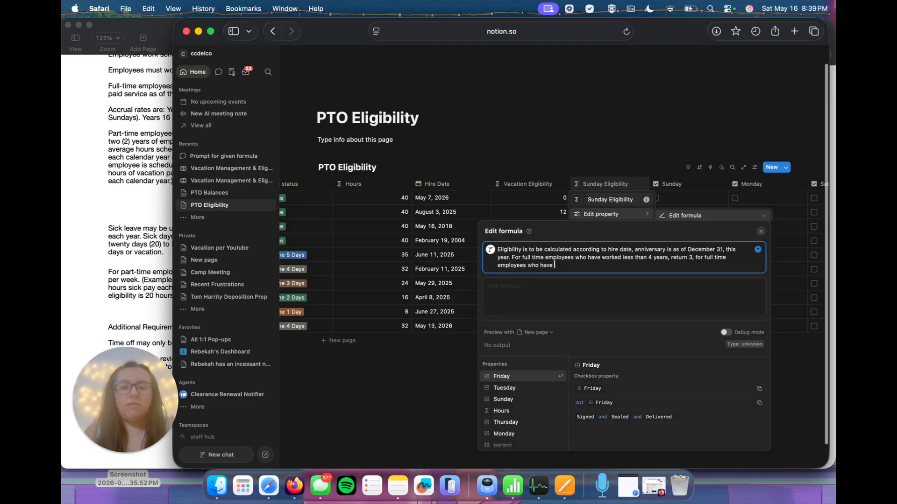
pyautogui.write('rked')
pyautogui.write('longer than 4')
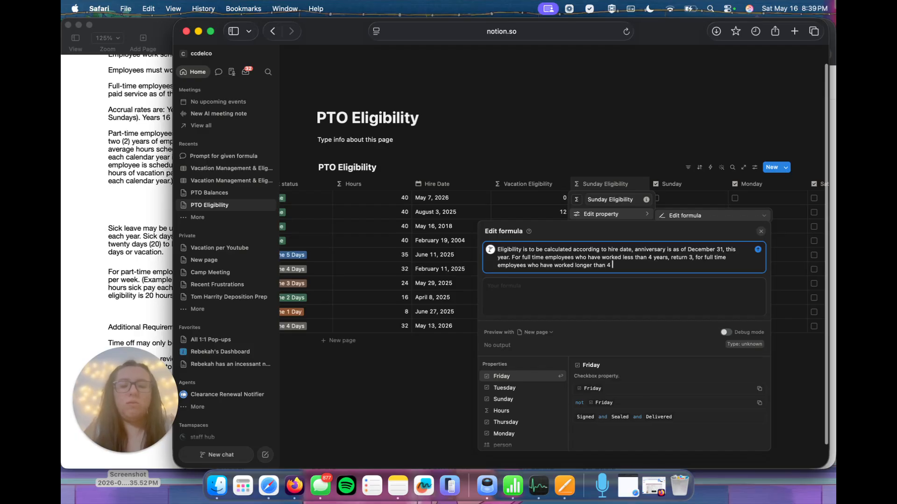
pyautogui.write(' years, return 4')
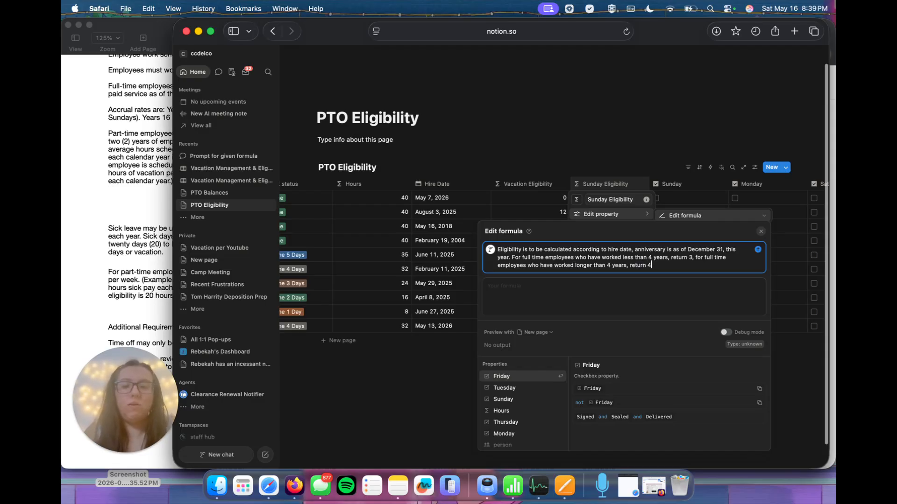
# Step: Add the prompt rule that part time employees who have worked less than three years return 1
pyautogui.write('. For')
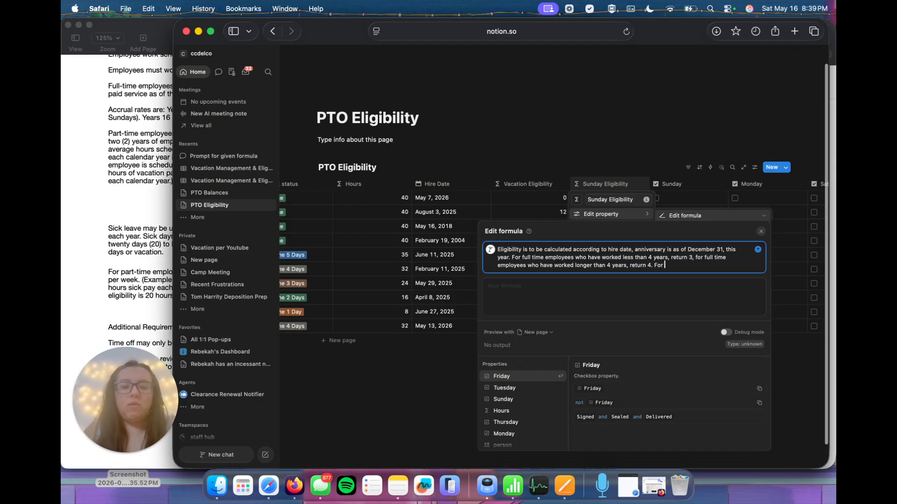
pyautogui.write(' part time')
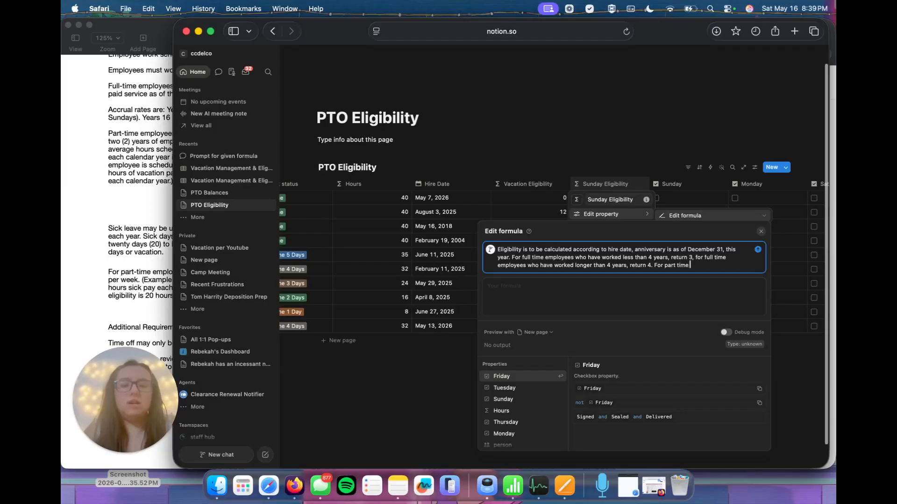
pyautogui.write(' employees ')
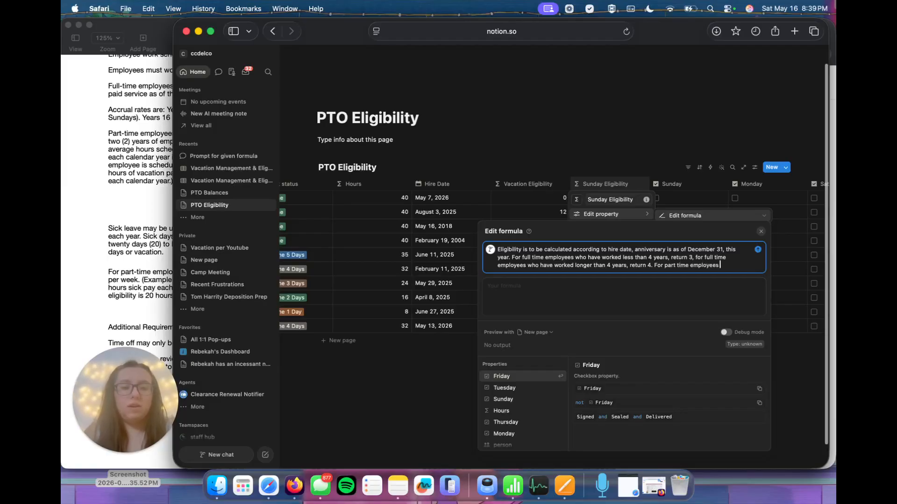
pyautogui.write('who have worked less than')
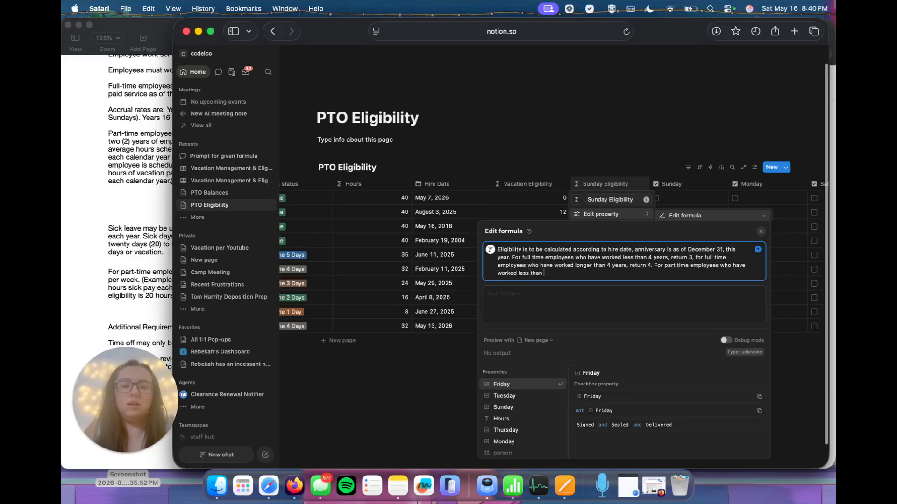
pyautogui.write(' three years, re')
pyautogui.write('t')
pyautogui.press('BackSpace')
pyautogui.write('turn')
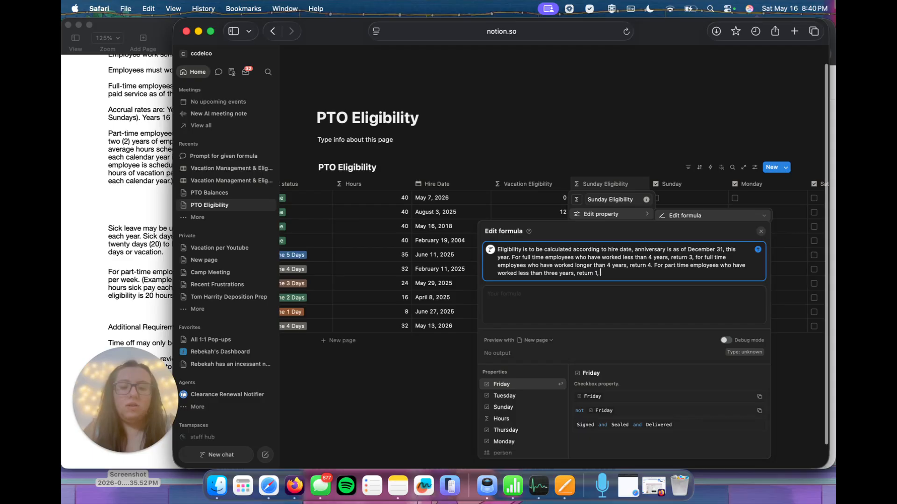
# Step: Add the prompt rule that part time employees who have worked more than 3 years return 2
pyautogui.write('1, for part time employees who have worked more than ')
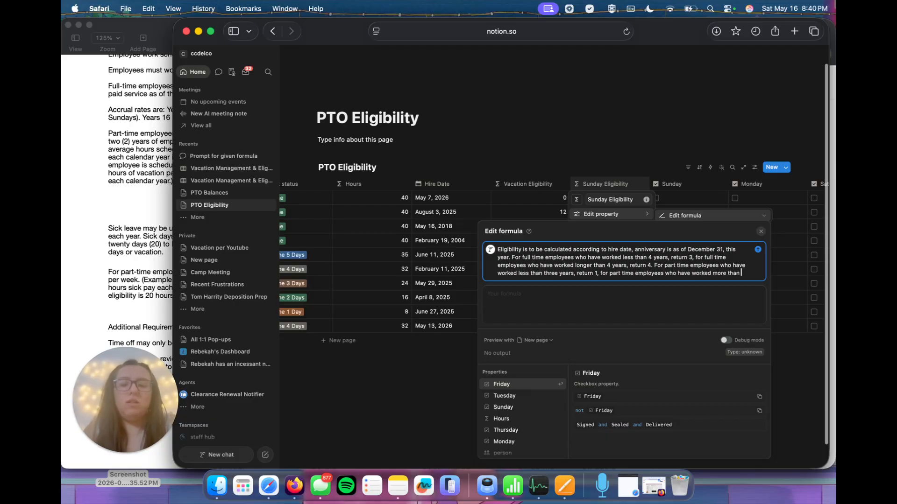
pyautogui.write('3 years')
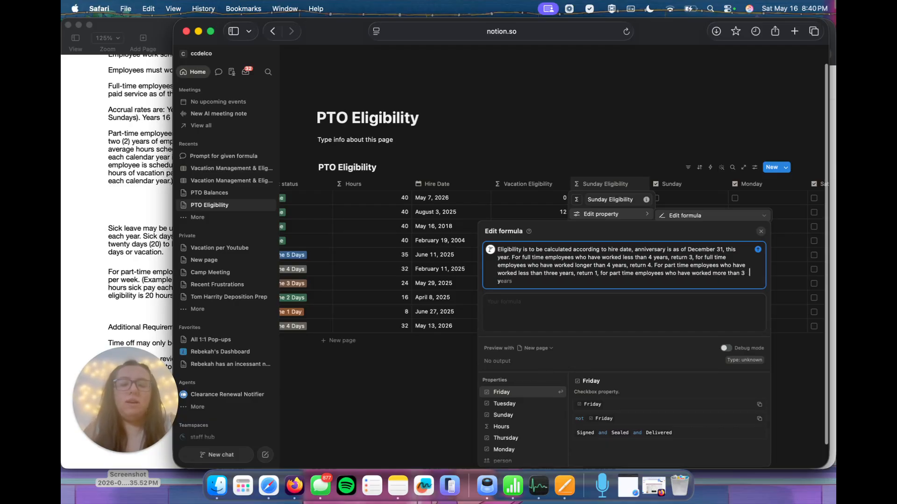
pyautogui.write(', return 2.')
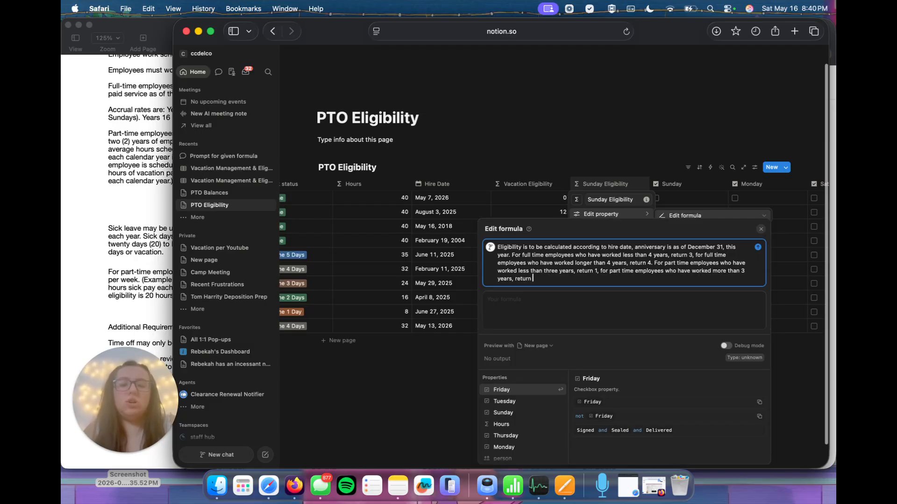
# Step: Consult the time off requirements document, add the rule that all employees who have worked less than 6 months return 0, and generate the formula
pyautogui.click(164, 177)
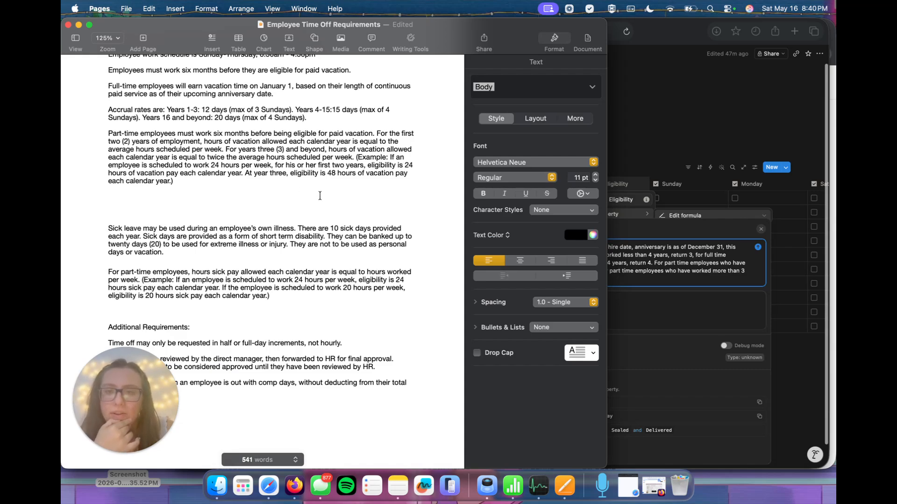
pyautogui.click(671, 287)
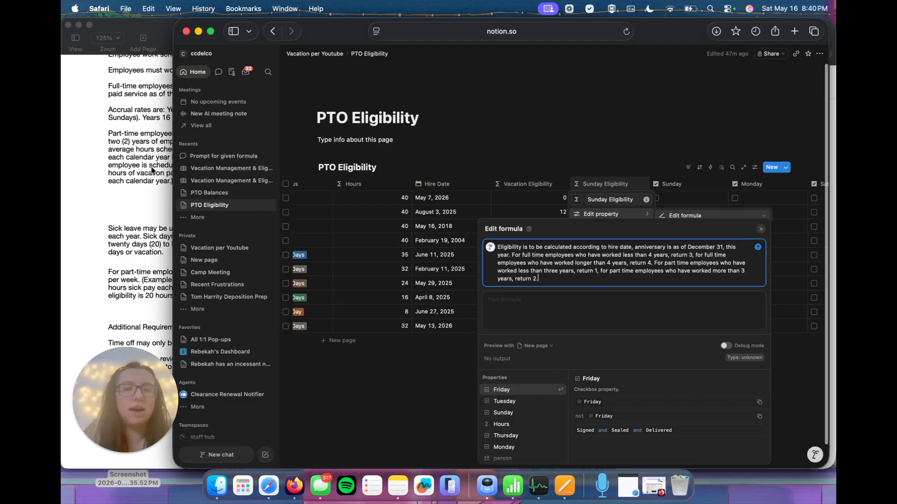
pyautogui.click(79, 171)
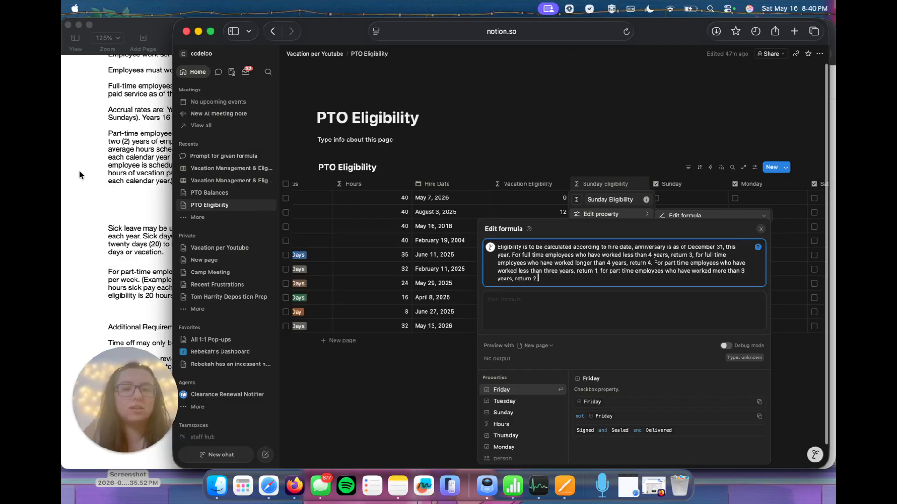
pyautogui.click(559, 285)
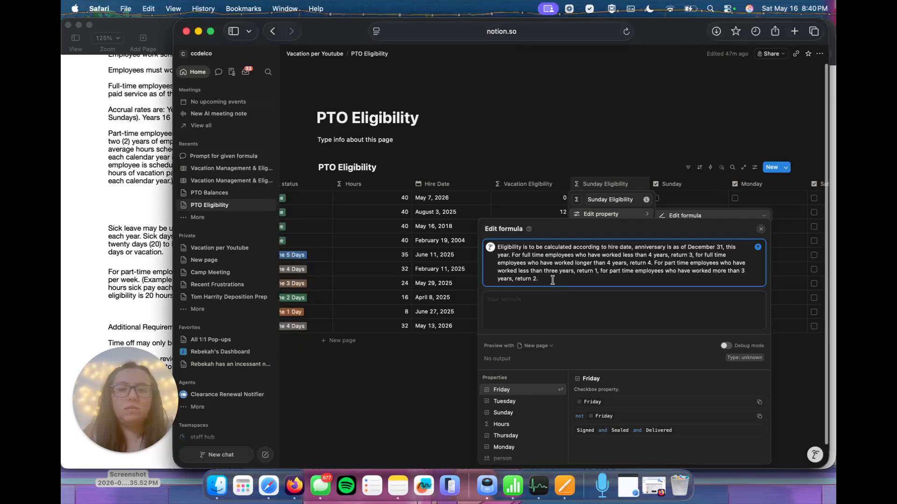
pyautogui.write('All employe')
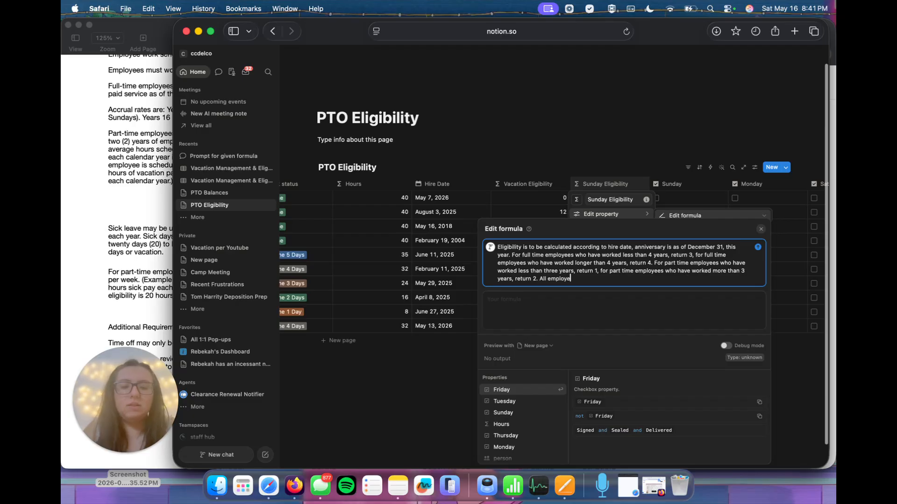
pyautogui.write('es who have worked less')
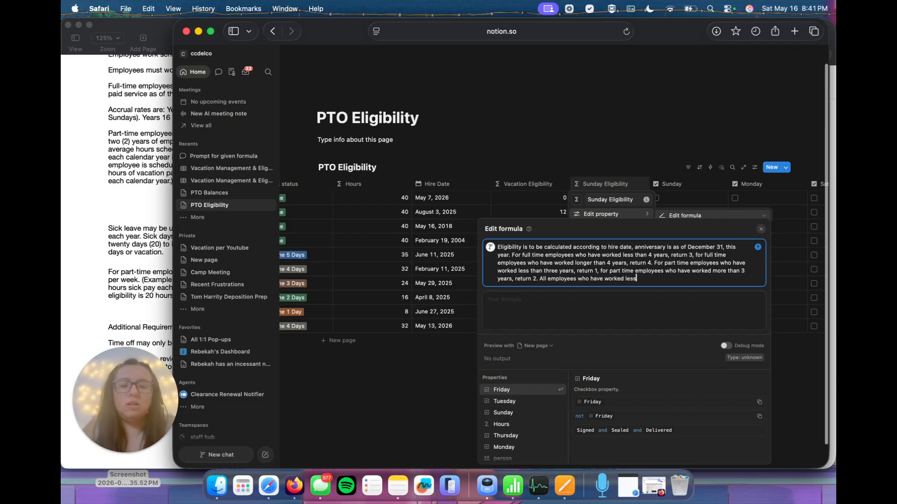
pyautogui.write(' than 6 months, return')
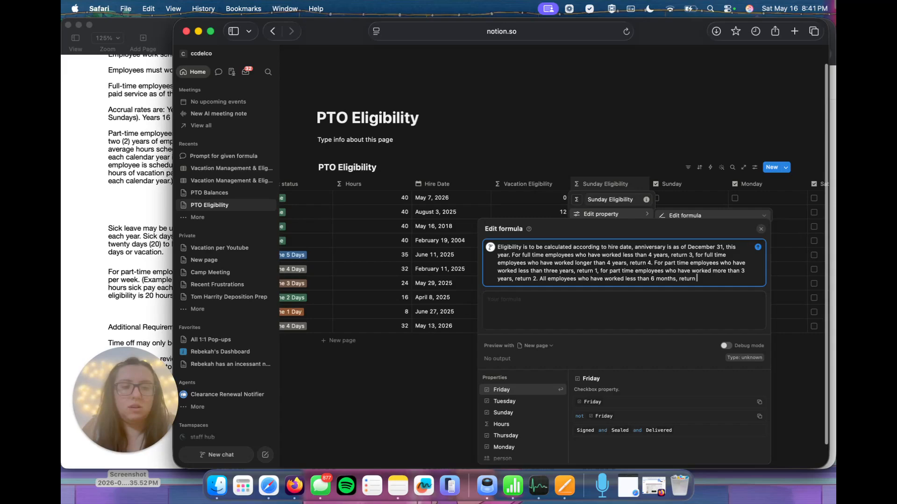
pyautogui.press('Return')
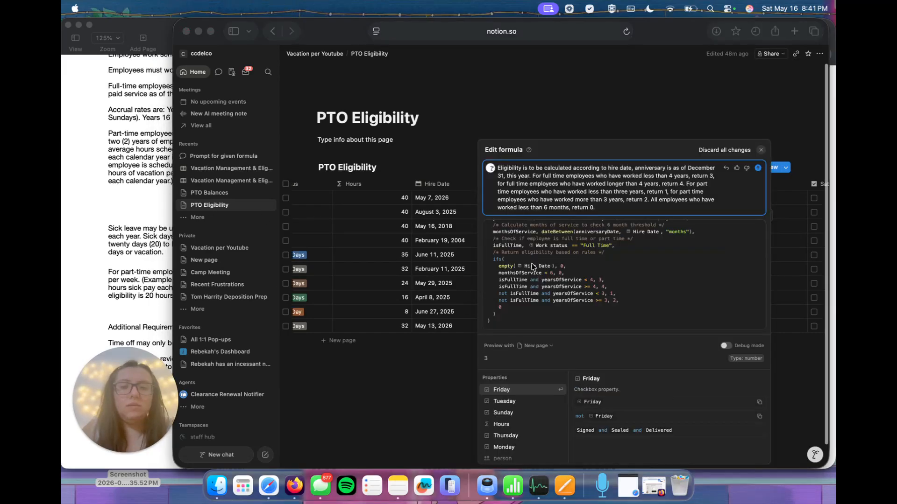
# Step: Review the generated Sunday Eligibility formula and close the editor, keeping the formula
pyautogui.scroll(3, 531, 267)
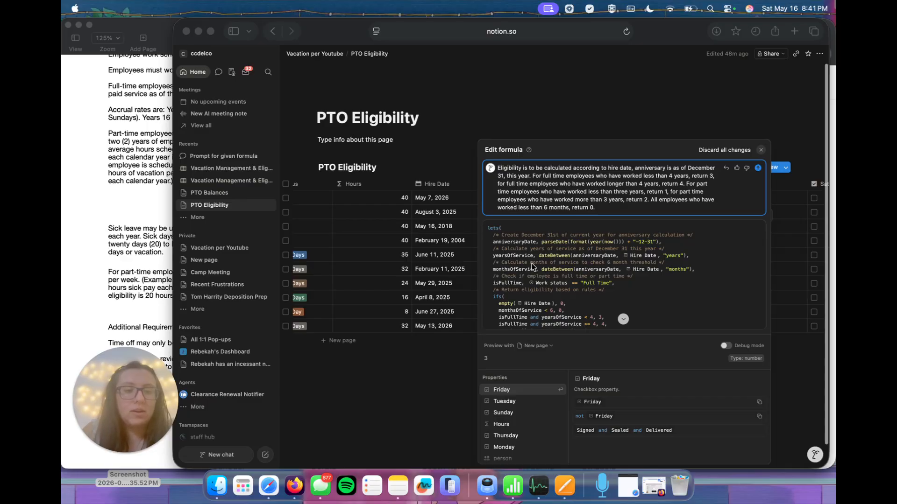
pyautogui.scroll(-3, 531, 266)
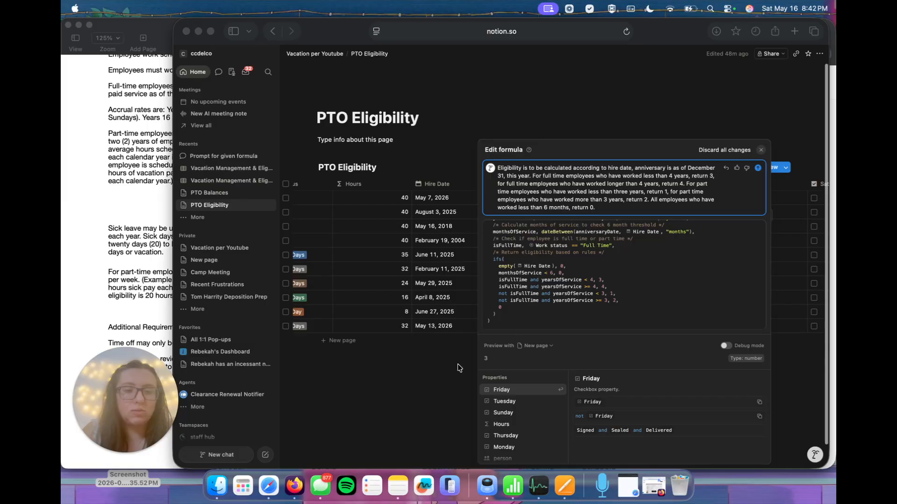
pyautogui.click(395, 398)
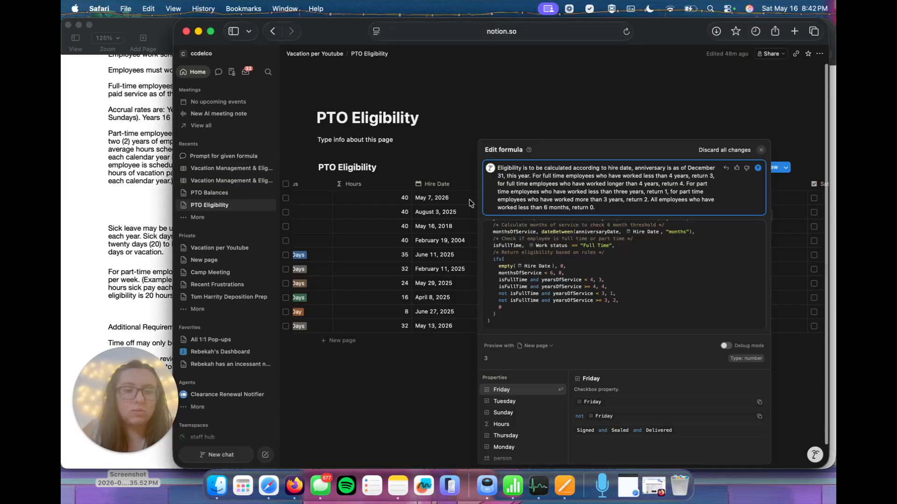
pyautogui.click(399, 384)
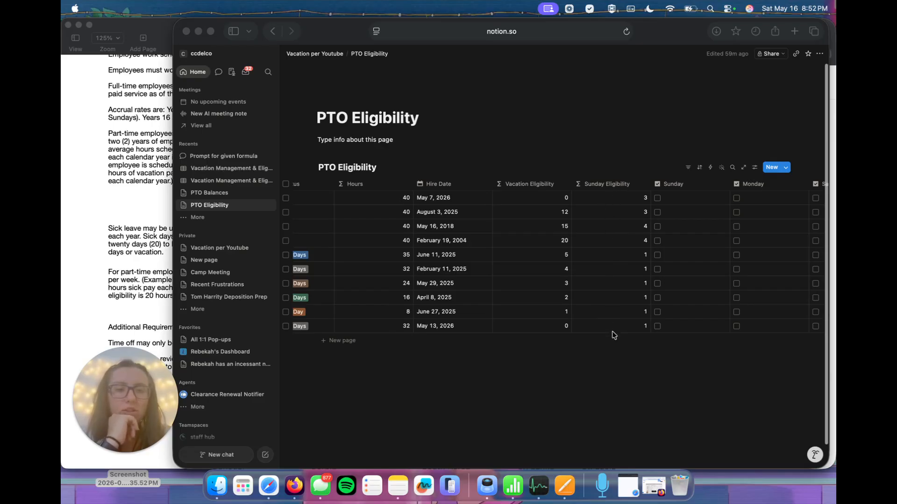
# Step: Reopen the Sunday Eligibility property's formula for editing
pyautogui.click(601, 187)
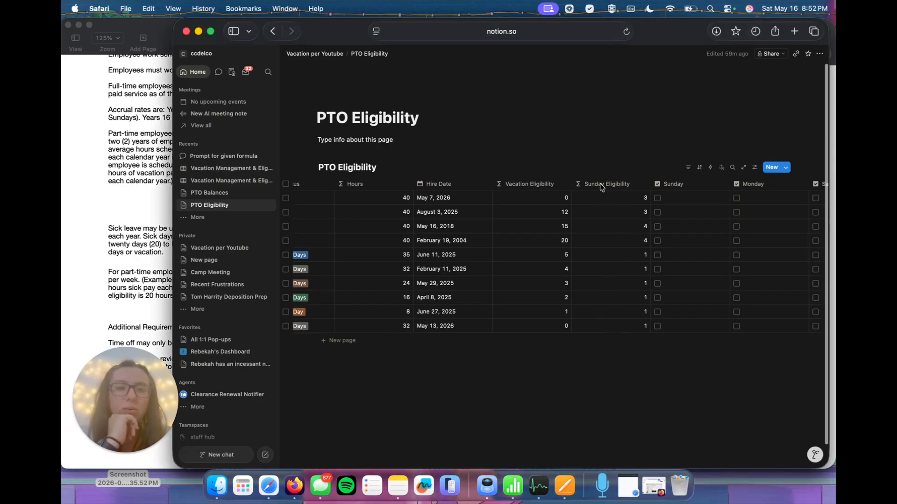
pyautogui.click(604, 187)
pyautogui.click(607, 227)
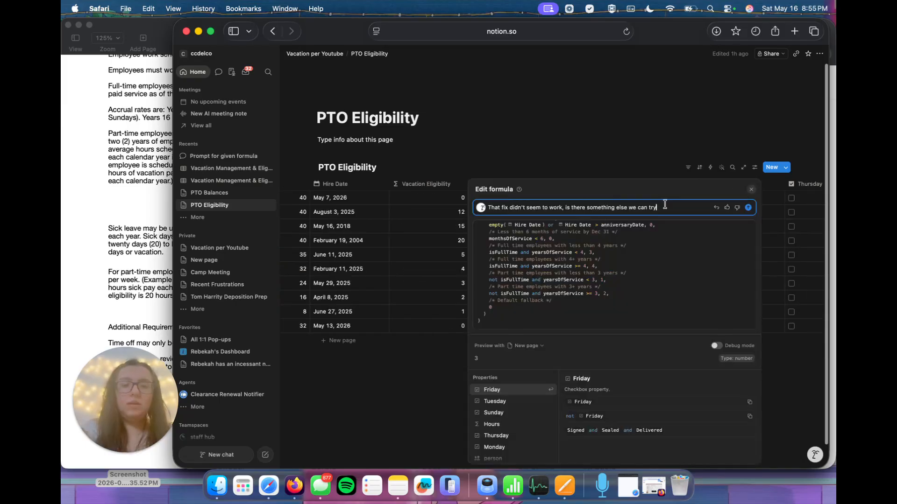
# Step: Replace the AI prompt with a message that it still says the full time employee who has worked less than 6 months is eligible for 3 Sundays
pyautogui.moveTo(665, 204); pyautogui.dragTo(472, 205)
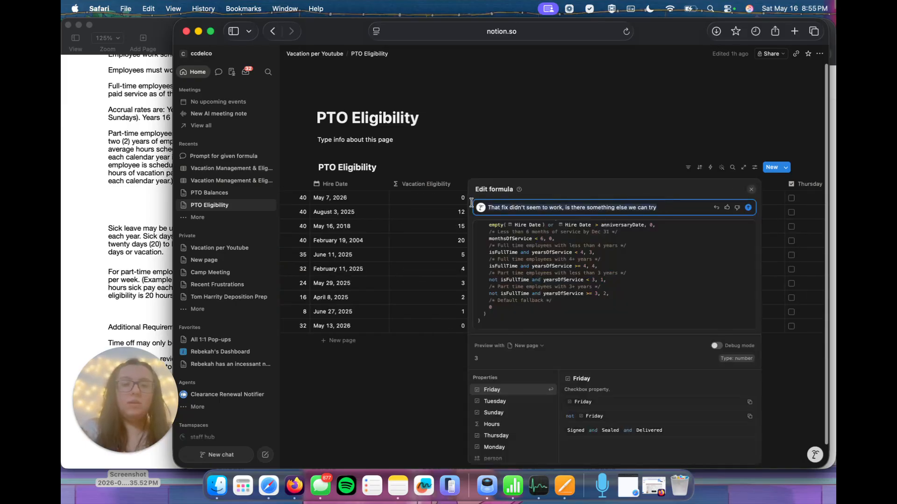
pyautogui.write('It still says my employe')
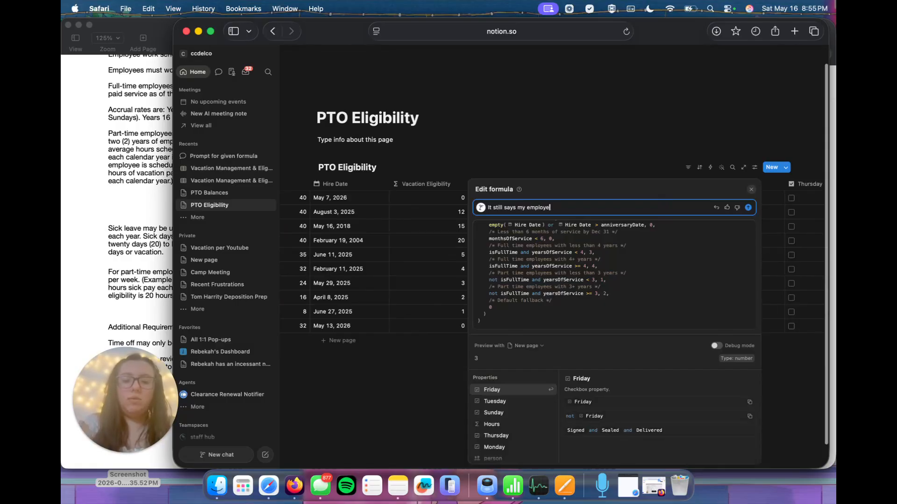
pyautogui.press('BackSpace')
pyautogui.press('BackSpace')
pyautogui.press('BackSpace')
pyautogui.press('BackSpace')
pyautogui.press('BackSpace')
pyautogui.press('BackSpace')
pyautogui.press('BackSpace')
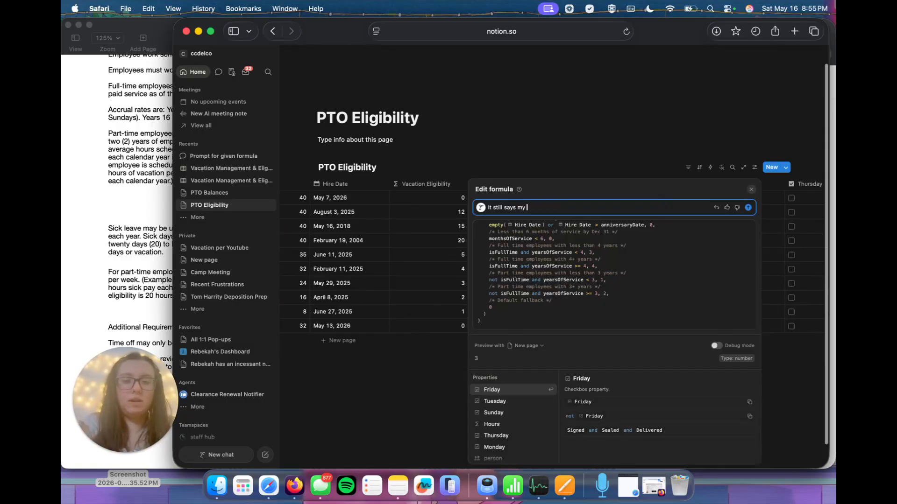
pyautogui.write('full time ')
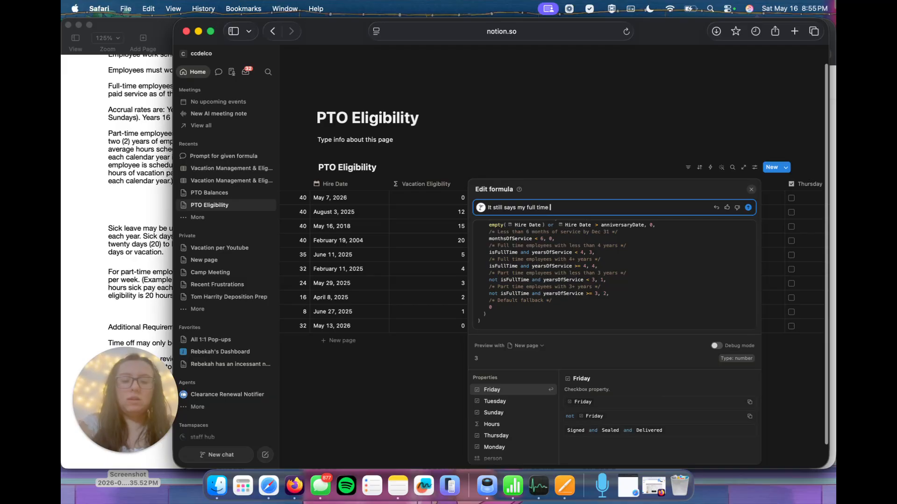
pyautogui.write('employee ')
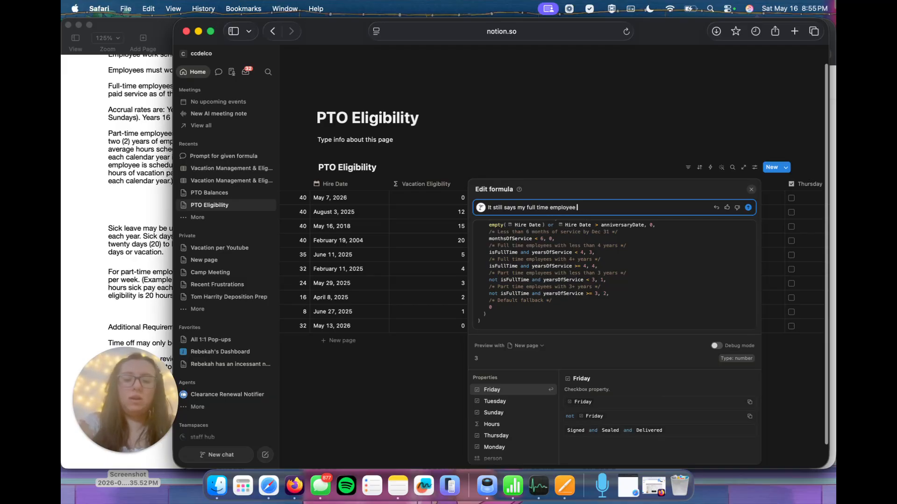
pyautogui.write('who has worked')
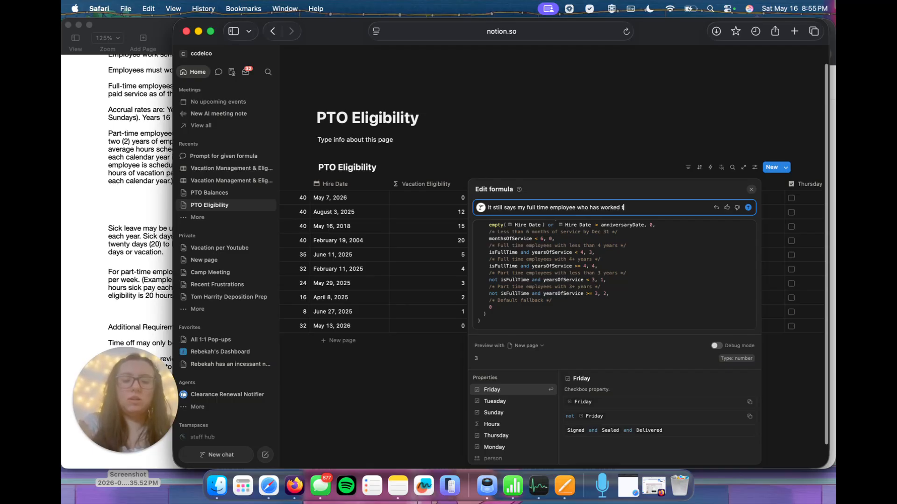
pyautogui.write(' less than 6 months is eligible ')
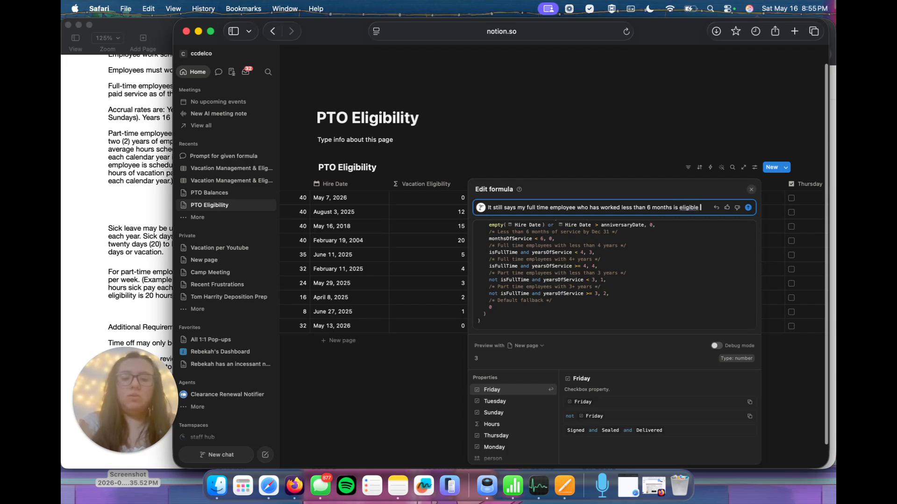
pyautogui.write('for 3')
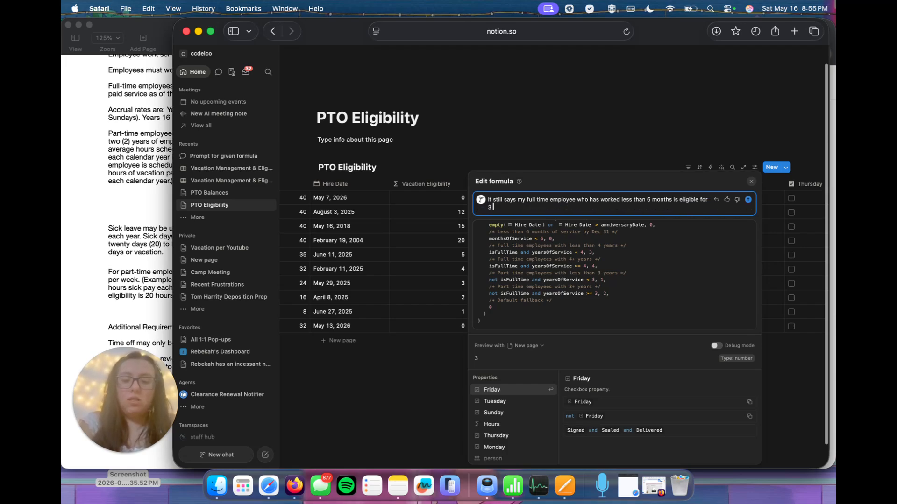
pyautogui.write(' Sundays, and m')
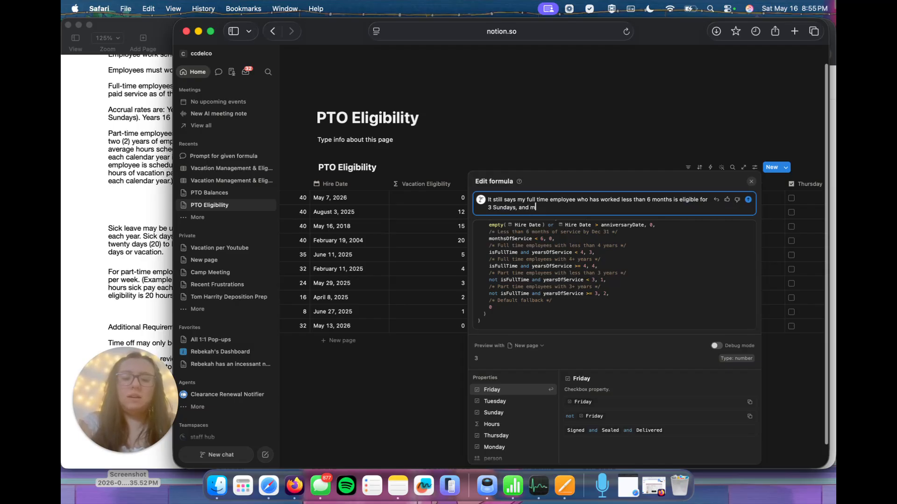
# Step: Complete the AI prompt with "and my part time 4 day employee working less than six months is eligible for 1" and generate the formula
pyautogui.write('y part time 4 day employee work')
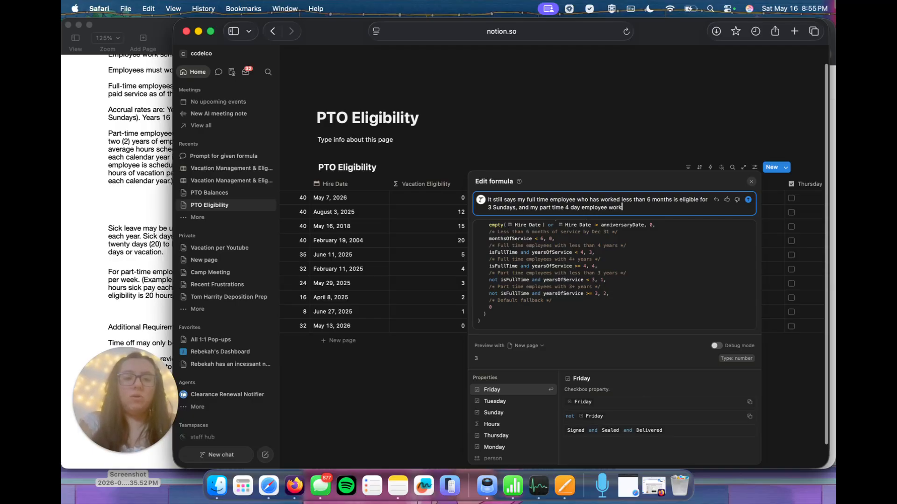
pyautogui.write('ing ')
pyautogui.write('less tha')
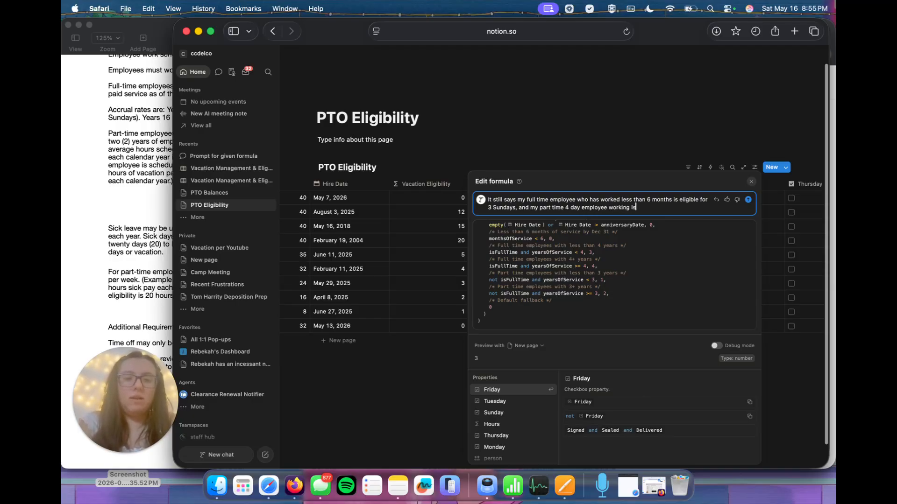
pyautogui.write('n six month')
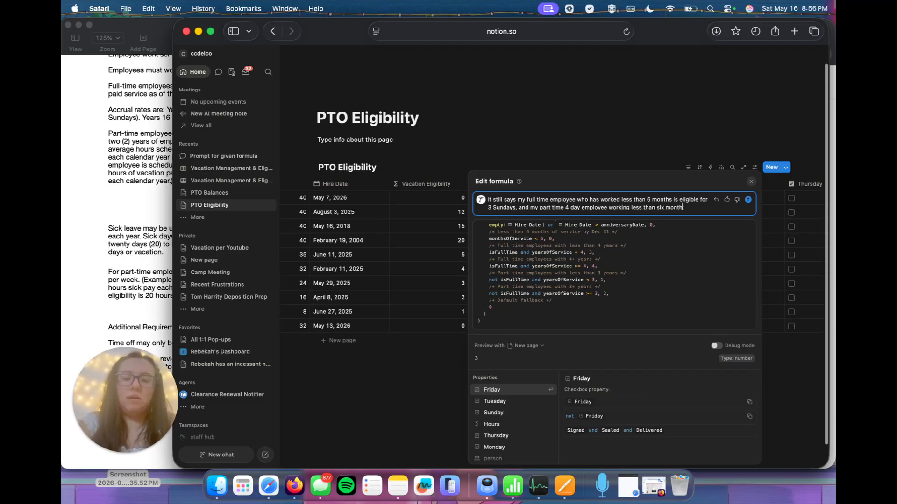
pyautogui.write('s is eligible')
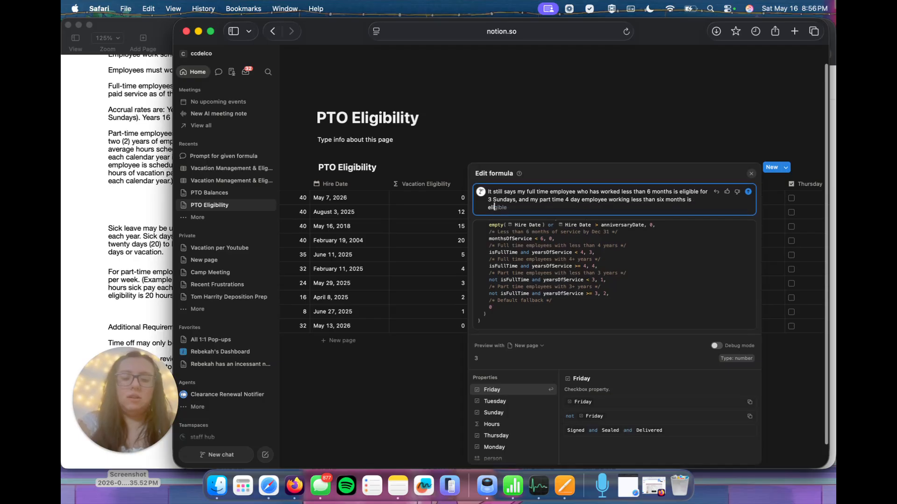
pyautogui.write(' for 1')
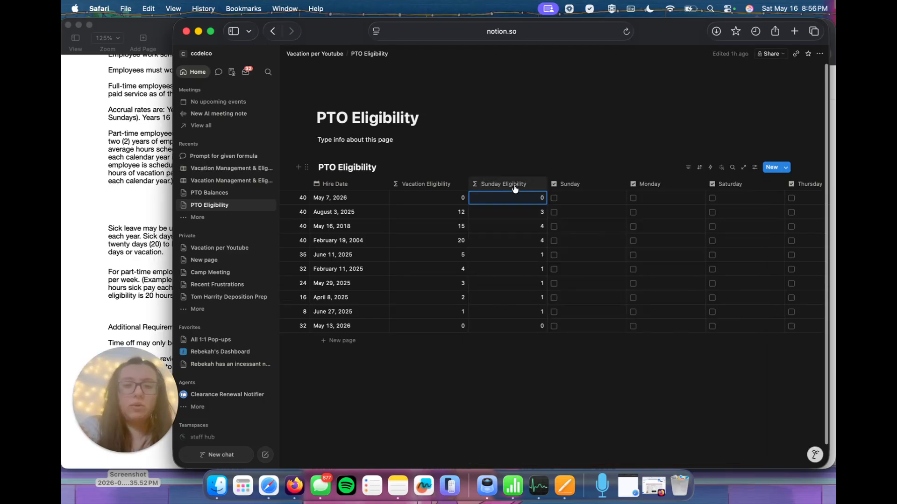
# Step: Reopen the Sunday Eligibility formula, review its service-length conditions for full-time and part-time employees, and close the editor
pyautogui.click(517, 187)
pyautogui.moveTo(520, 218)
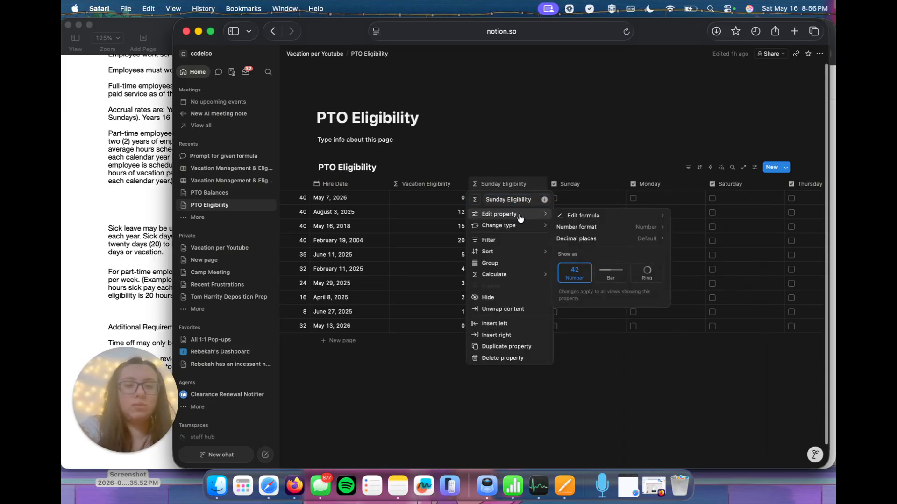
pyautogui.click(578, 219)
pyautogui.scroll(-3, 490, 290)
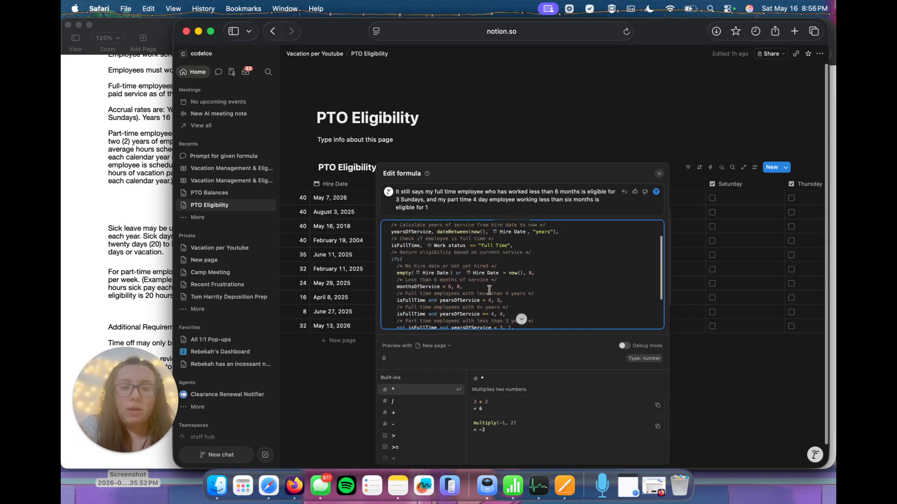
pyautogui.scroll(1, 489, 290)
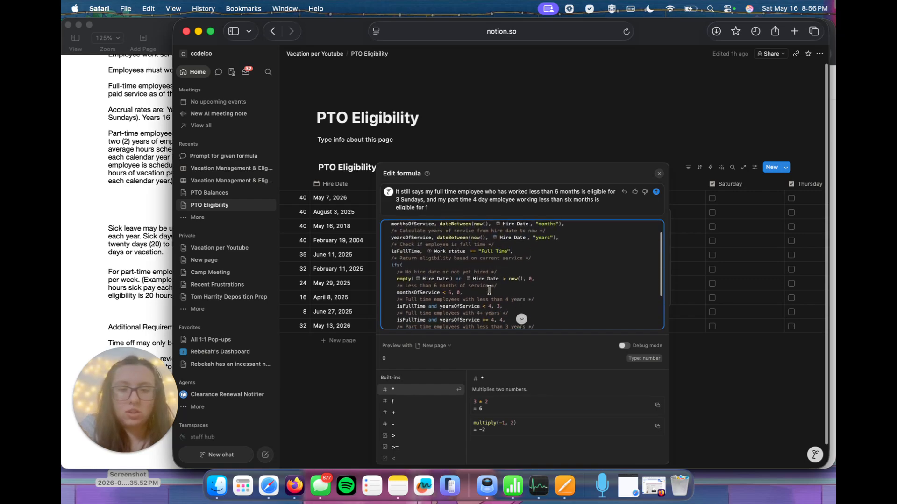
pyautogui.scroll(-5, 489, 290)
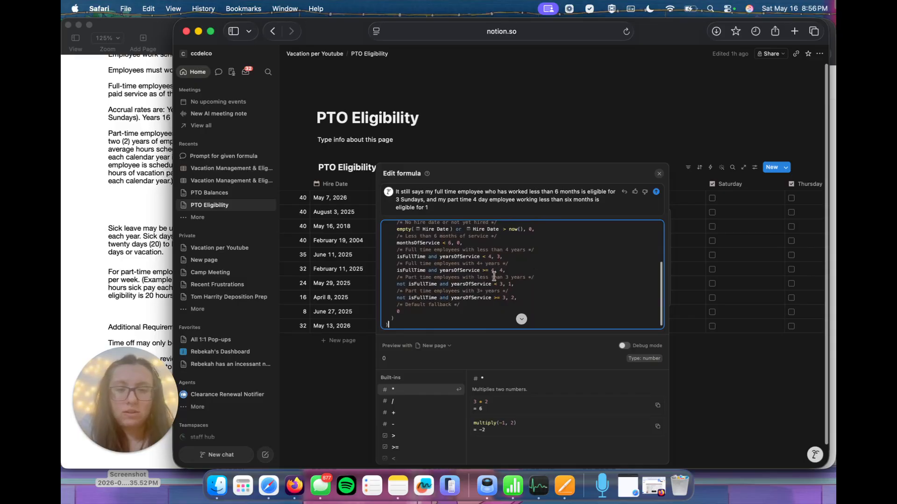
pyautogui.scroll(1, 523, 265)
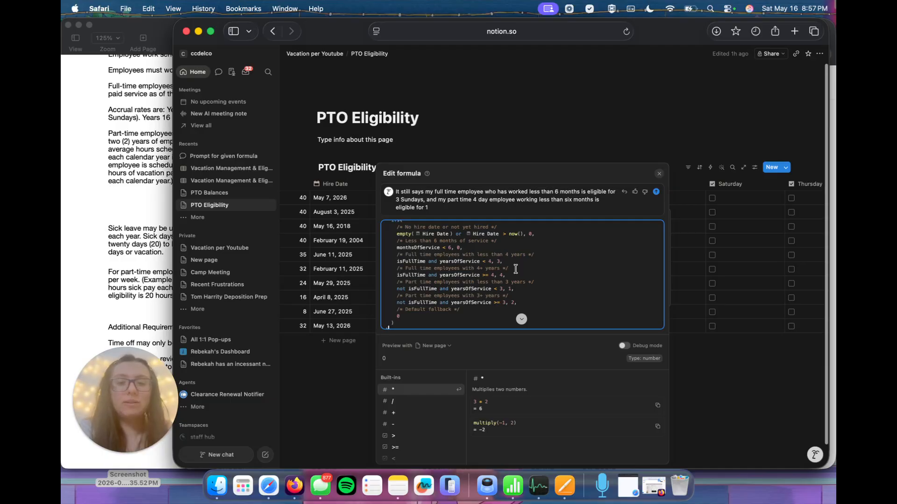
pyautogui.scroll(5, 516, 269)
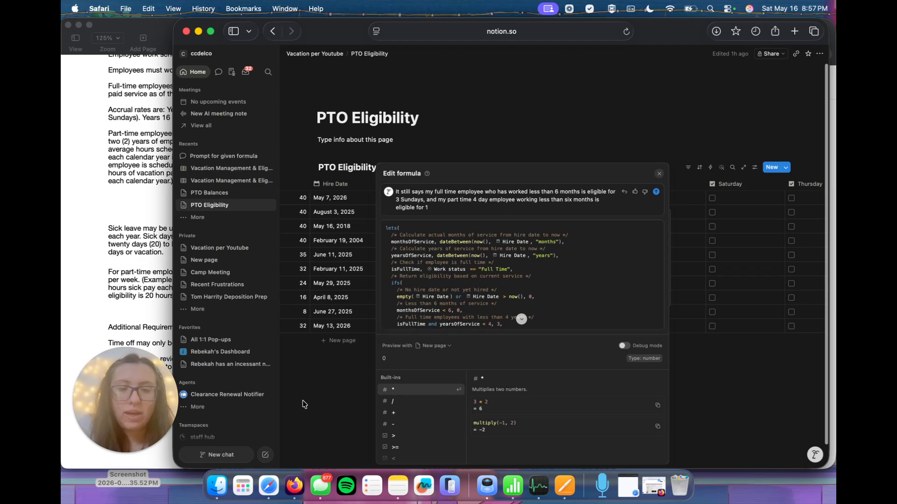
pyautogui.click(327, 400)
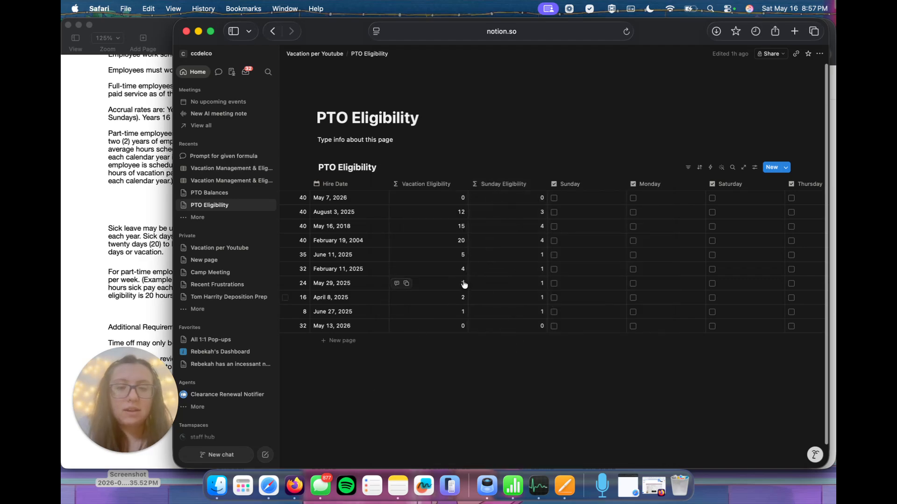
# Step: Check the Sunday Eligibility results against each employee's work status and hire date
pyautogui.hscroll(-1, 497, 265)
pyautogui.hscroll(-3, 497, 265)
pyautogui.hscroll(3, 497, 264)
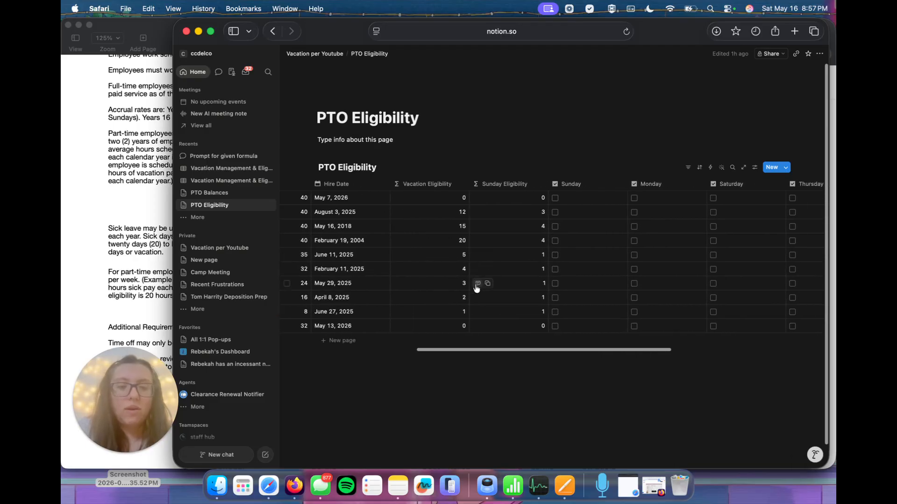
pyautogui.hscroll(-3, 485, 252)
pyautogui.hscroll(-4, 486, 251)
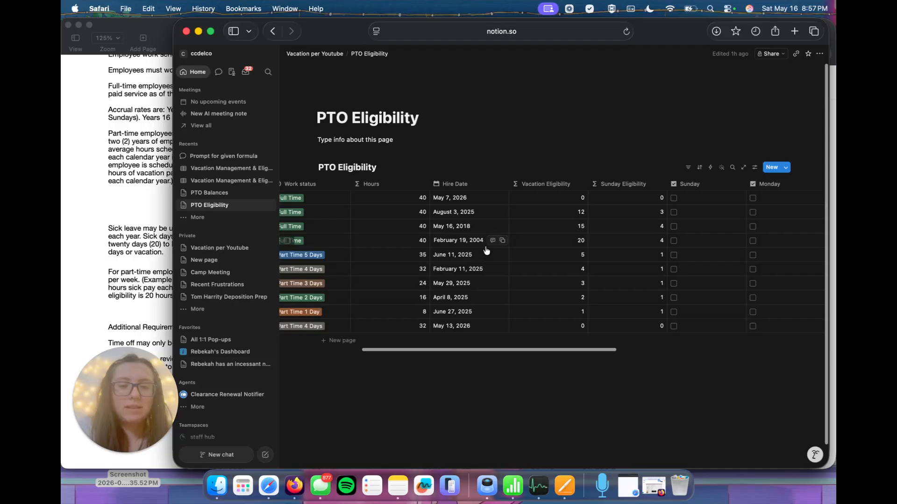
pyautogui.click(463, 271)
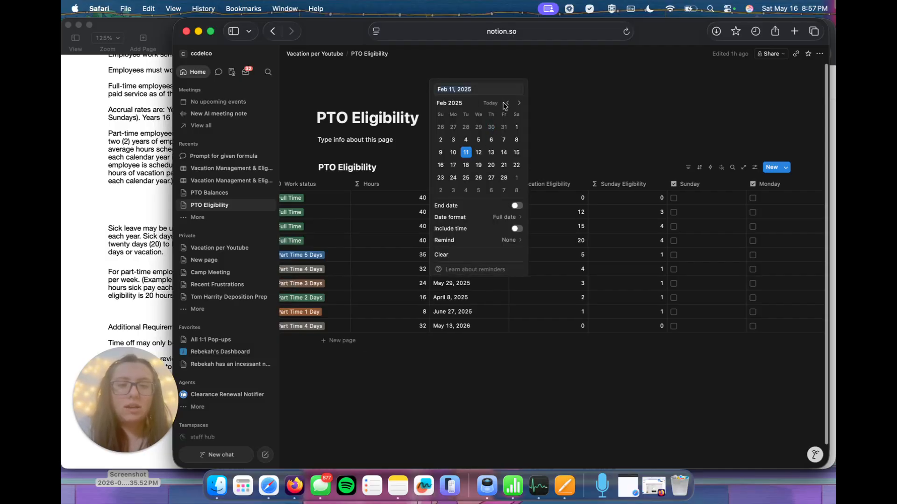
pyautogui.click(435, 369)
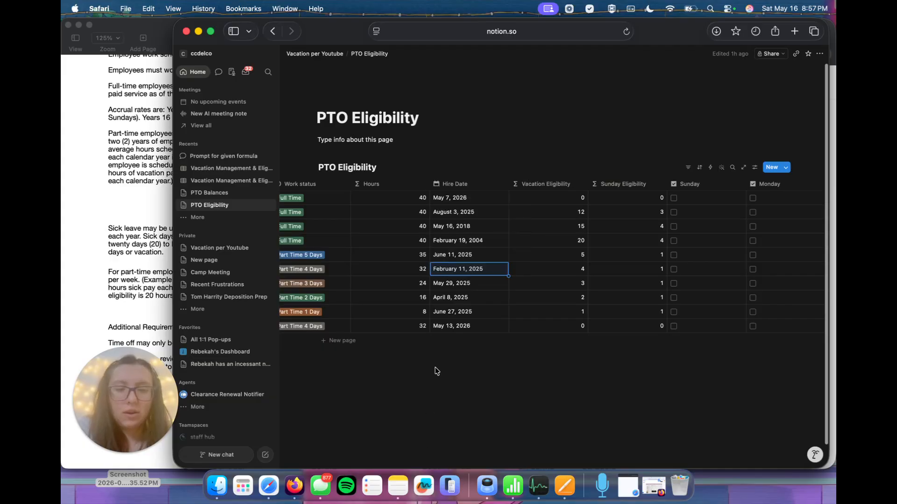
# Step: Set the hire date of the Part Time 4 Days employee hired February 11, 2025 to May 12, 2024
pyautogui.click(472, 269)
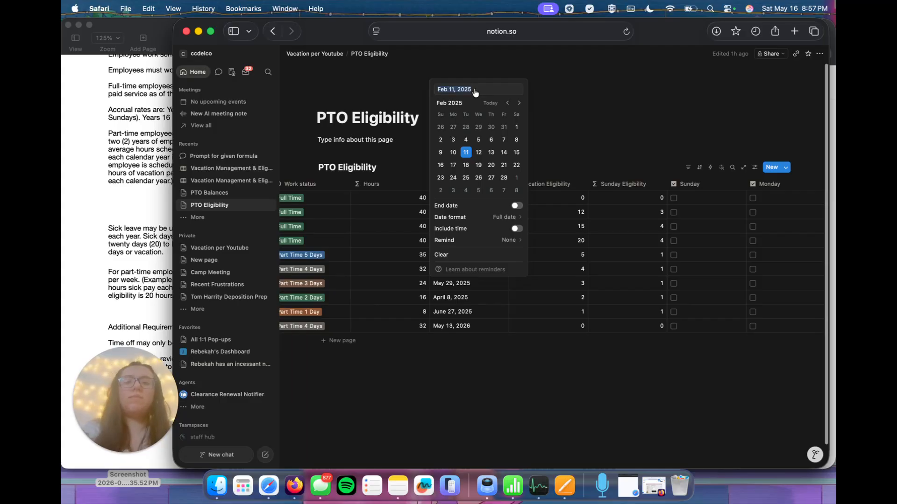
pyautogui.write('May 11, 202615, 2092')
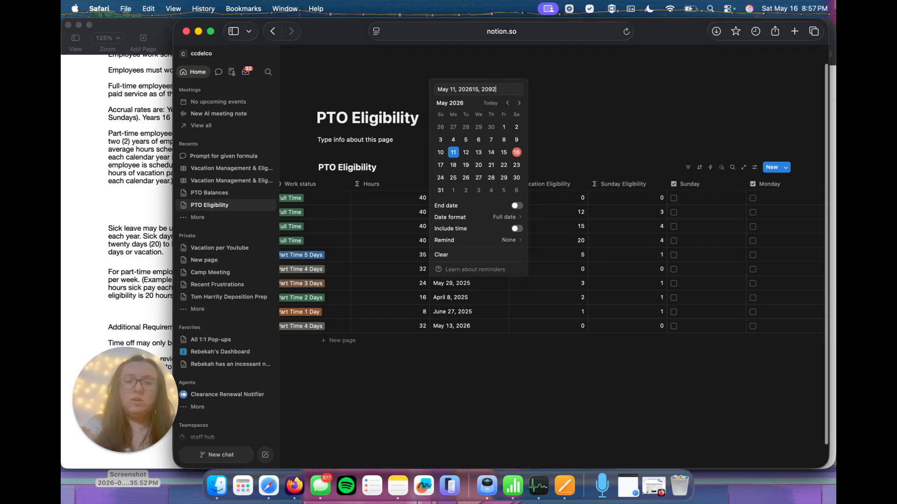
pyautogui.press('BackSpace')
pyautogui.press('BackSpace')
pyautogui.press('BackSpace')
pyautogui.press('BackSpace')
pyautogui.press('BackSpace')
pyautogui.press('BackSpace')
pyautogui.press('BackSpace')
pyautogui.press('BackSpace')
pyautogui.press('BackSpace')
pyautogui.press('BackSpace')
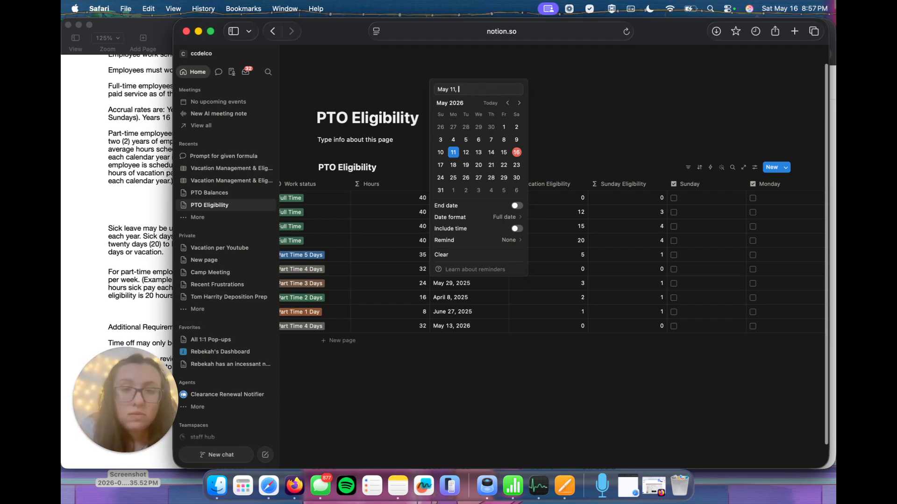
pyautogui.write('5, 2024')
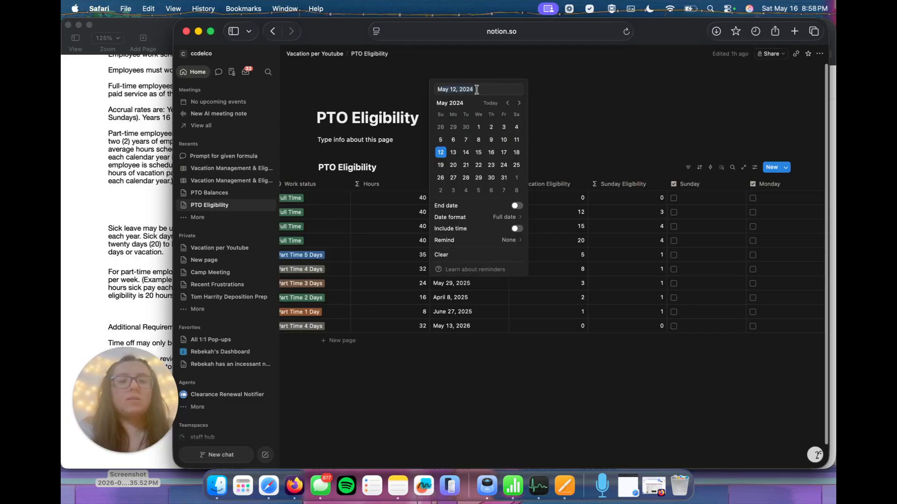
pyautogui.click(476, 90)
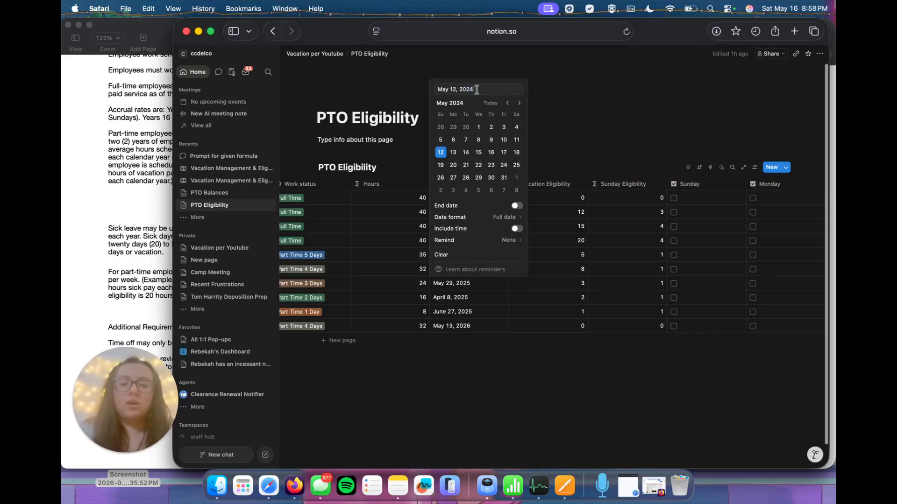
# Step: Page through the months in that employee's hire date calendar up to August 2025 and close it without choosing a date
pyautogui.click(518, 103)
pyautogui.click(518, 102)
pyautogui.click(519, 103)
pyautogui.click(518, 102)
pyautogui.click(518, 103)
pyautogui.click(519, 103)
pyautogui.click(518, 103)
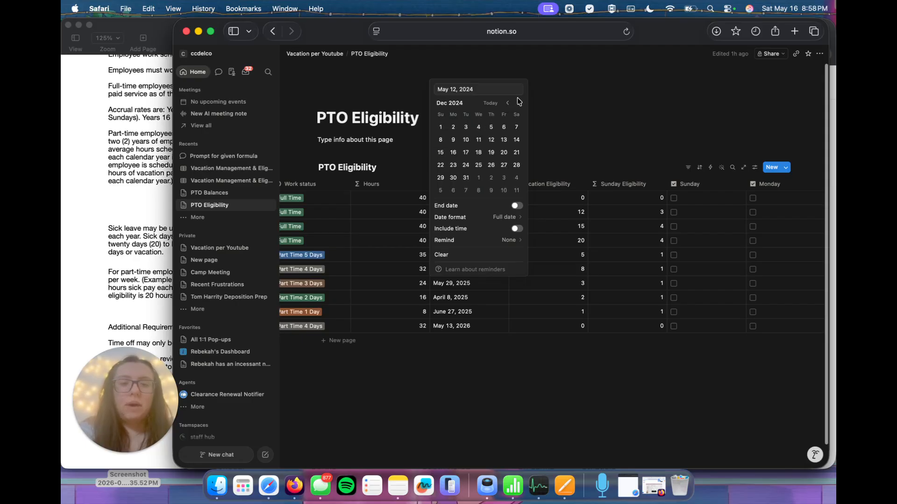
pyautogui.click(519, 103)
pyautogui.click(518, 103)
pyautogui.click(519, 103)
pyautogui.click(519, 103)
pyautogui.click(519, 104)
pyautogui.click(519, 103)
pyautogui.click(519, 103)
pyautogui.click(518, 103)
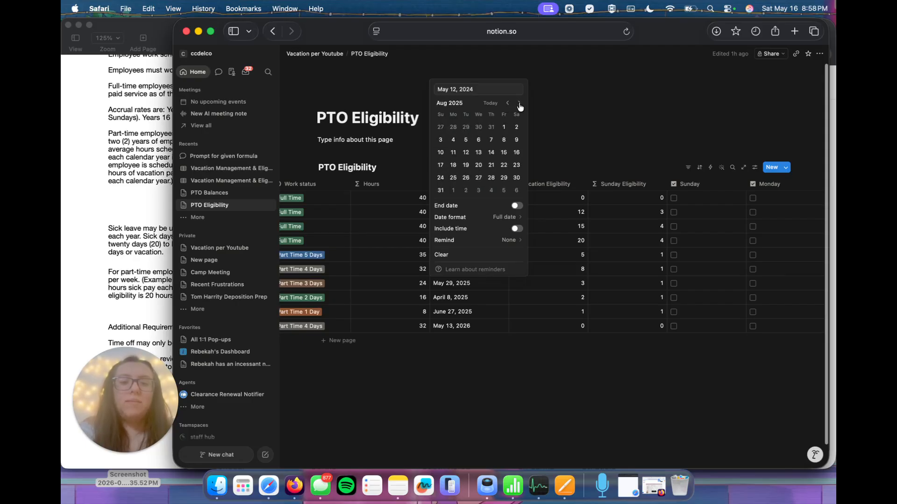
pyautogui.click(448, 340)
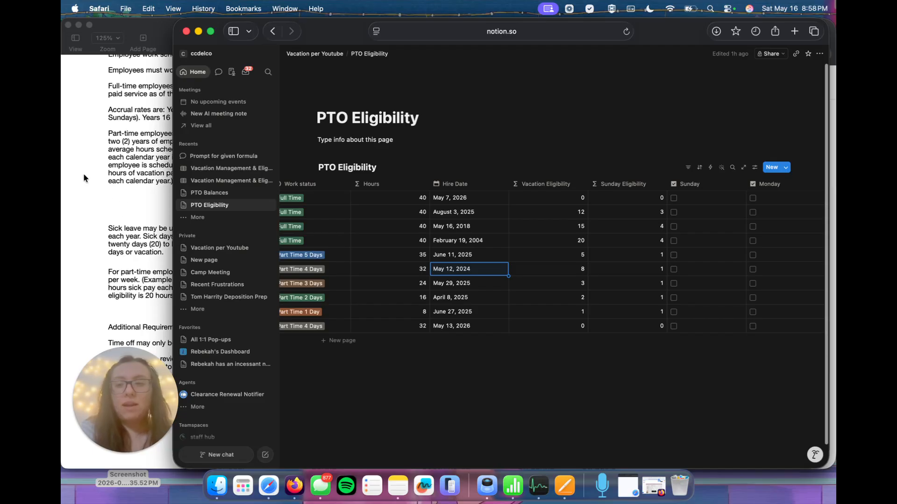
# Step: Insert a formula property between Sunday Eligibility and Sunday, and name it Sick Eligibility
pyautogui.hscroll(3, 363, 201)
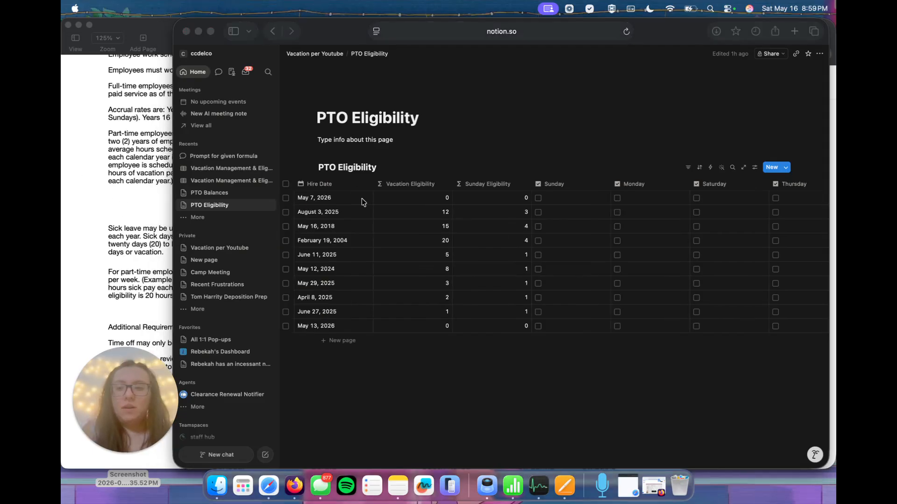
pyautogui.click(555, 186)
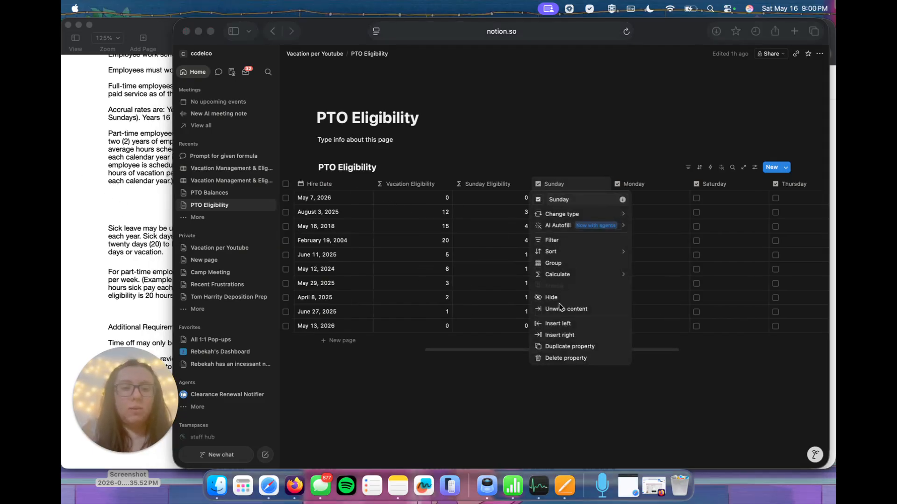
pyautogui.click(550, 328)
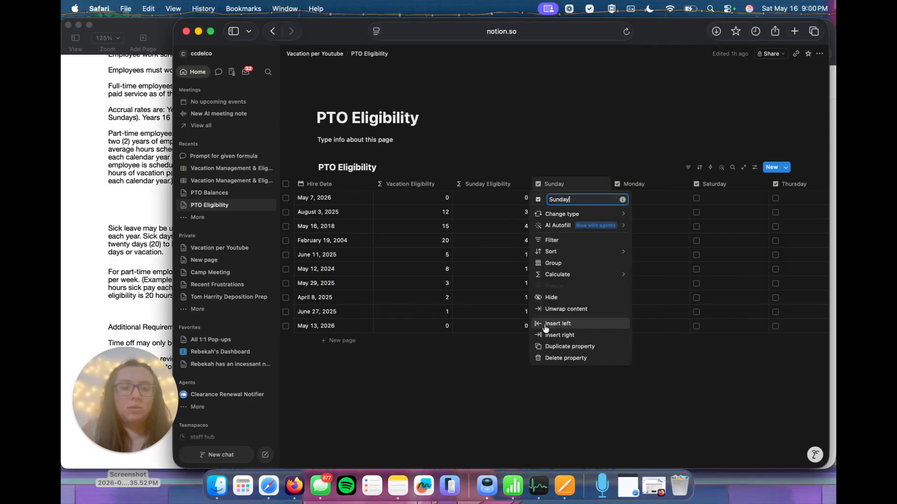
pyautogui.click(545, 325)
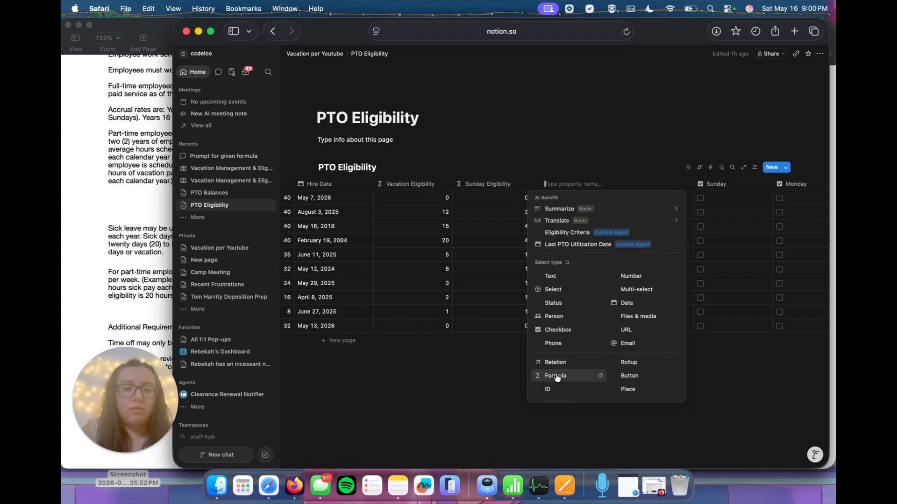
pyautogui.press('Return')
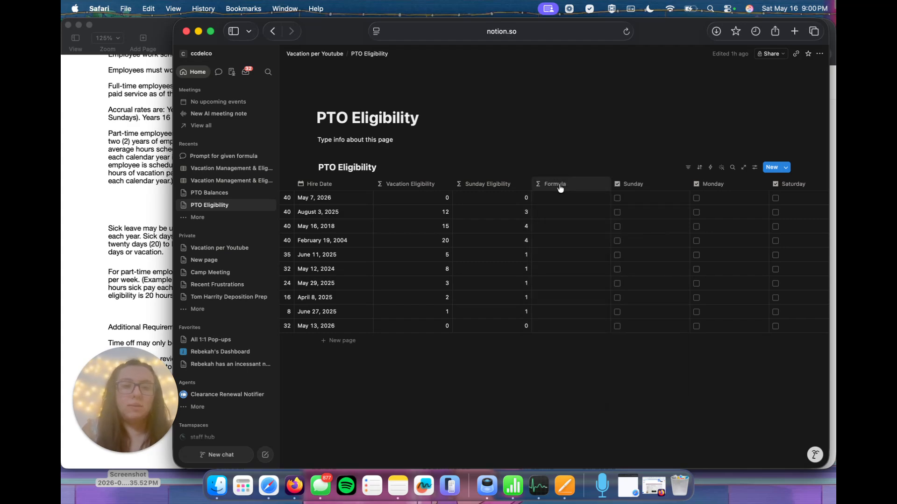
pyautogui.click(560, 187)
# Step: Write the Sick Eligibility formula's AI prompt: "If employee is full time, return 10. If employee status is "part time x days""
pyautogui.moveTo(589, 215)
pyautogui.click(628, 216)
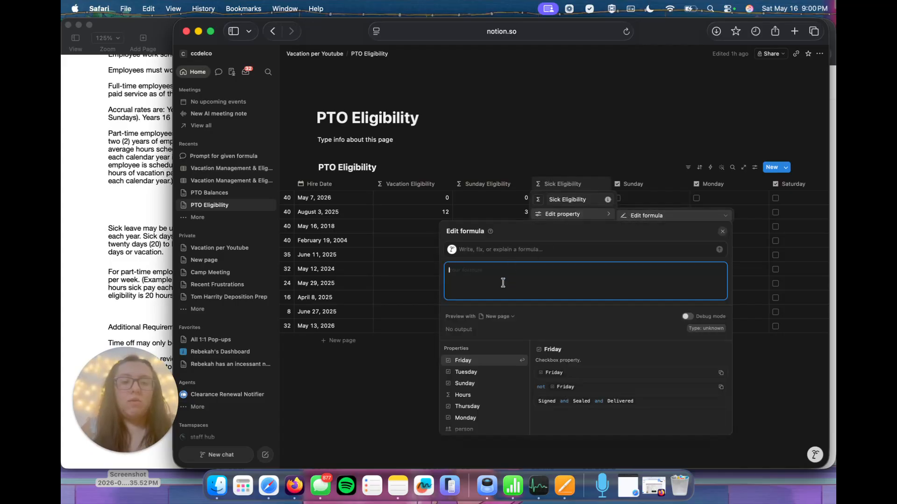
pyautogui.click(499, 247)
pyautogui.write('If employee')
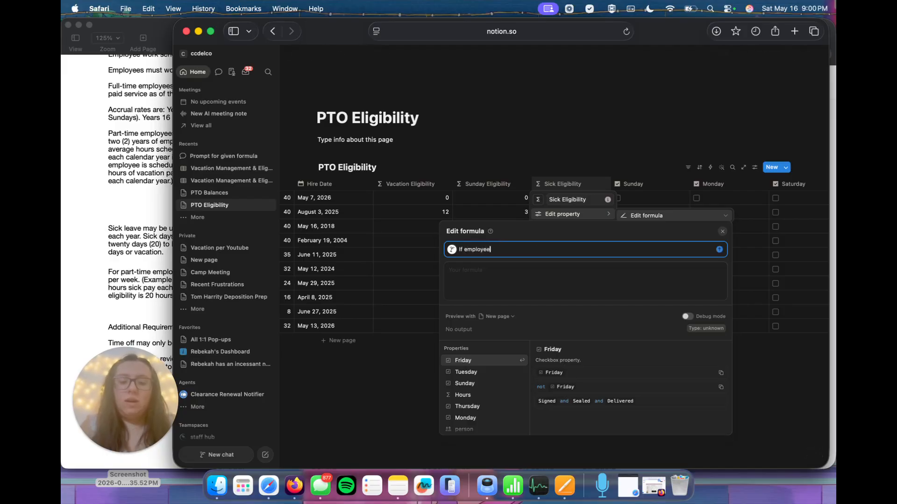
pyautogui.write(' is full time, re')
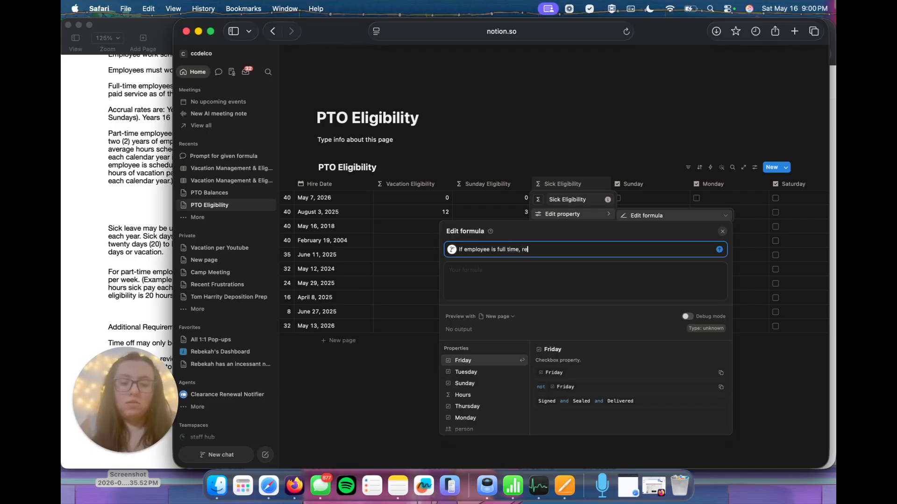
pyautogui.write('turn 10')
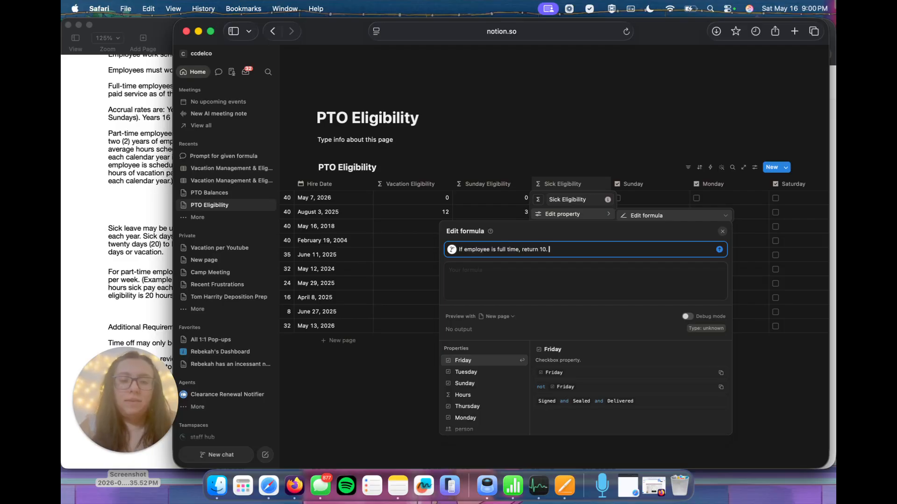
pyautogui.write('. If empl')
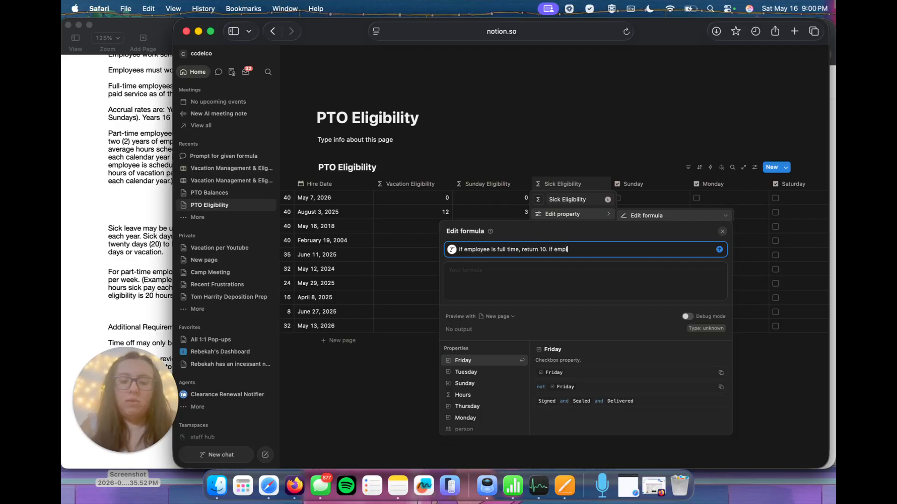
pyautogui.write('loyee ')
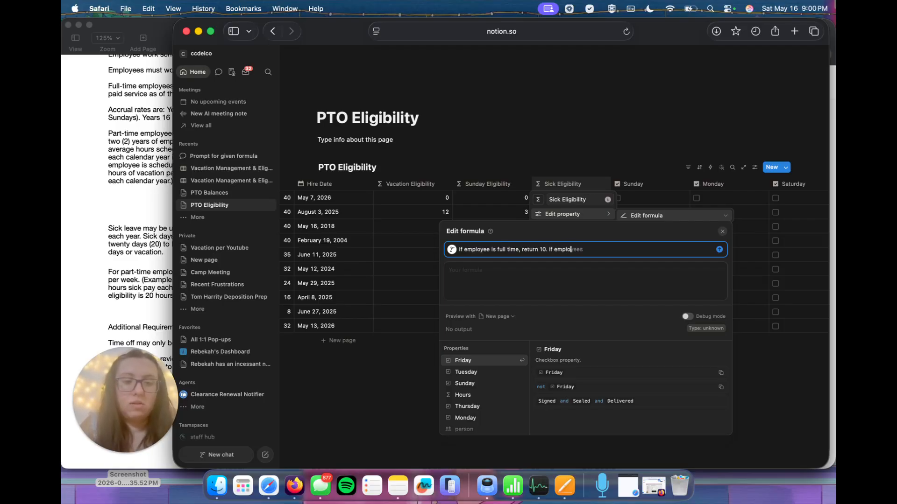
pyautogui.write('st')
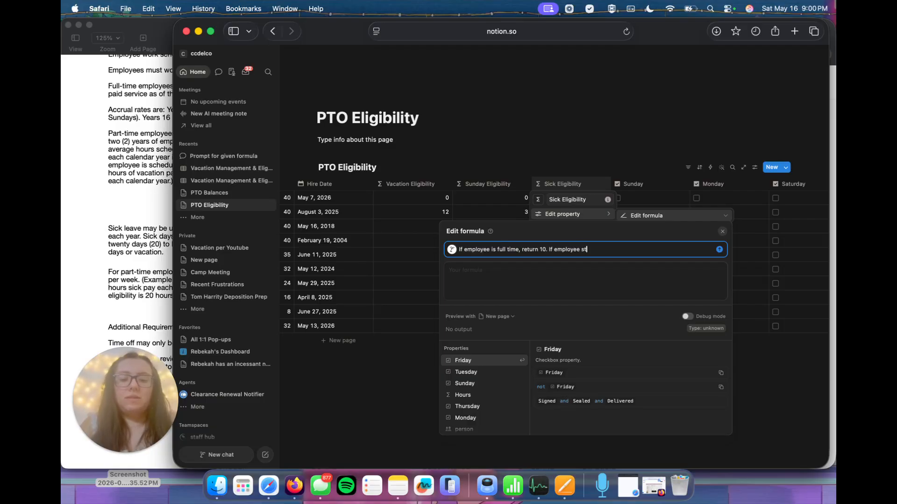
pyautogui.write('atus')
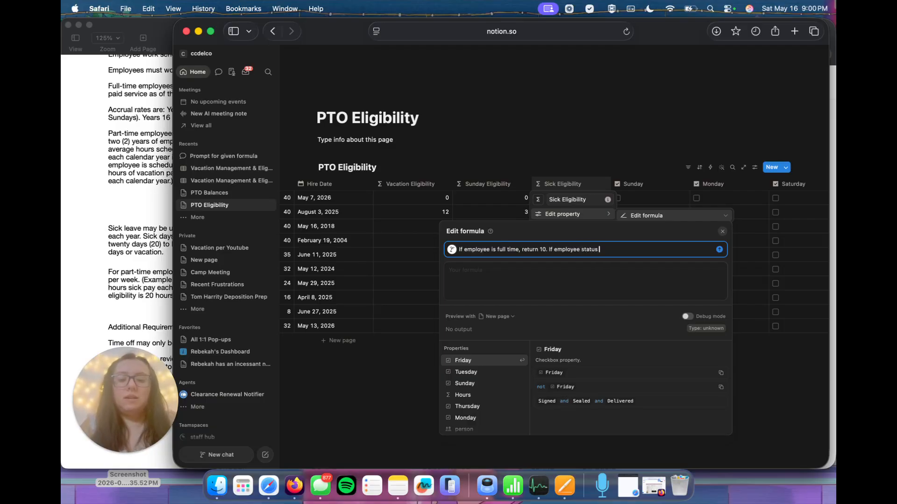
pyautogui.write(' is')
pyautogui.write(' "part time')
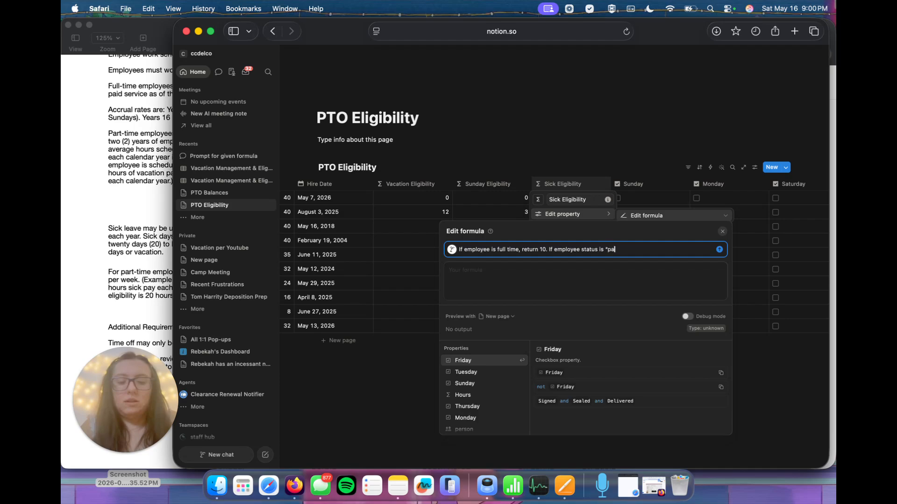
pyautogui.write(' x days')
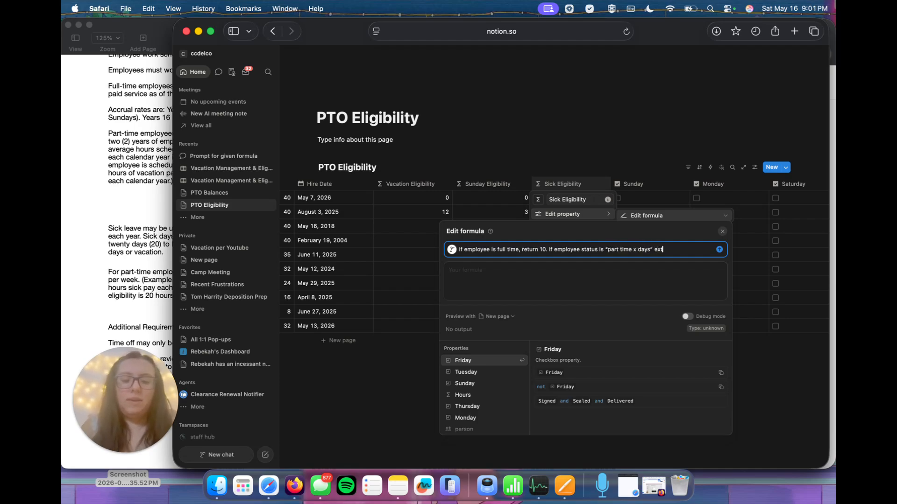
# Step: Generate the Sick Eligibility formula with AI: full time returns 10; for status "part time x days", extract x and return that value
pyautogui.write('" extraxt ')
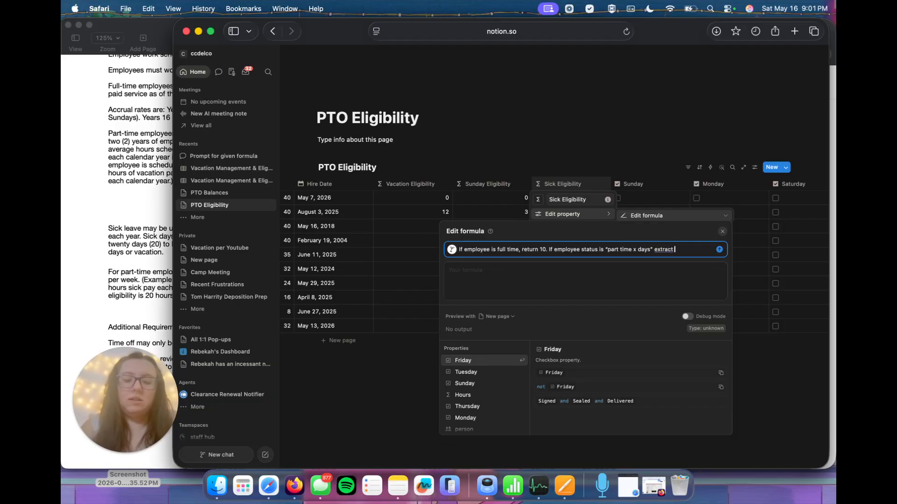
pyautogui.write('x and return that value')
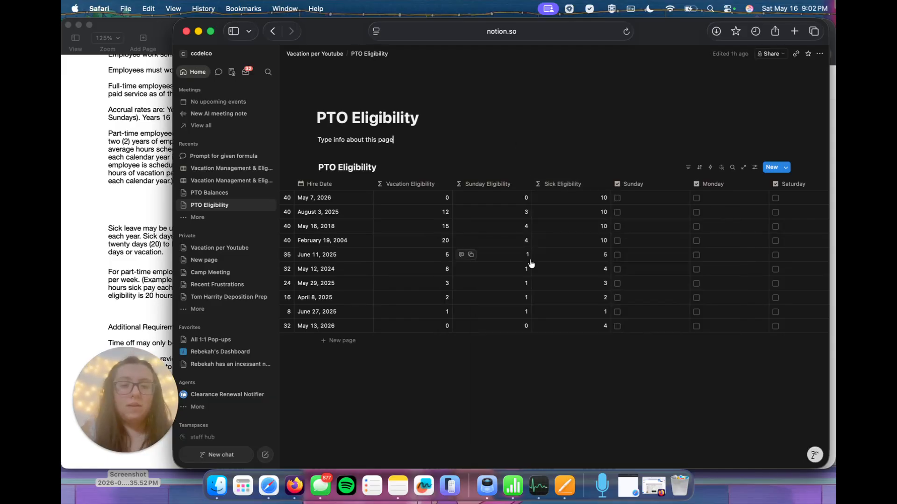
pyautogui.hscroll(-5, 531, 264)
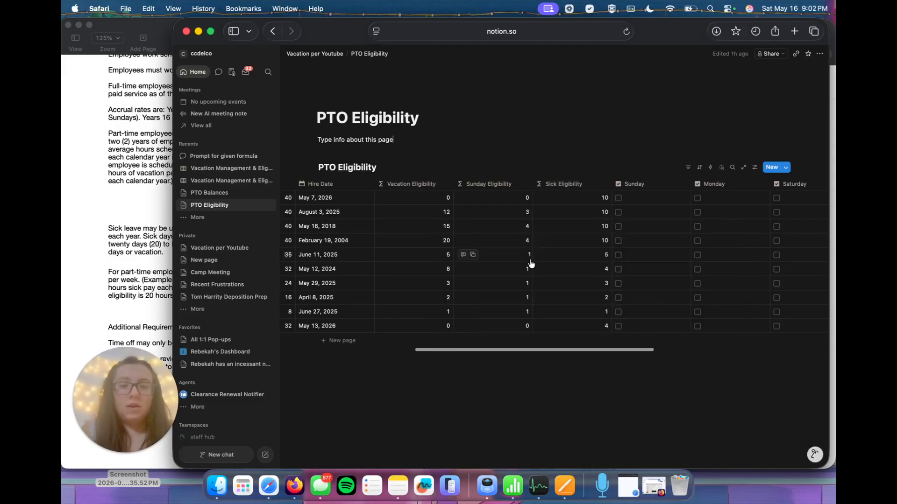
pyautogui.hscroll(2, 532, 264)
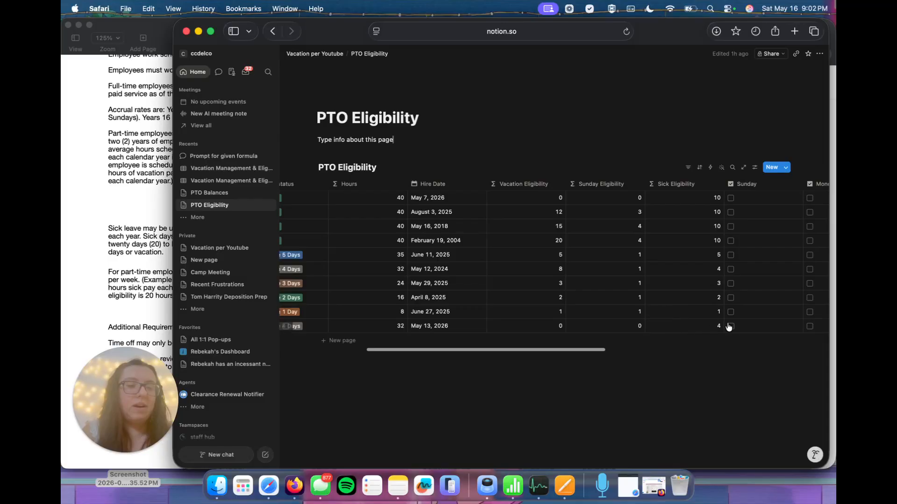
pyautogui.hscroll(4, 727, 325)
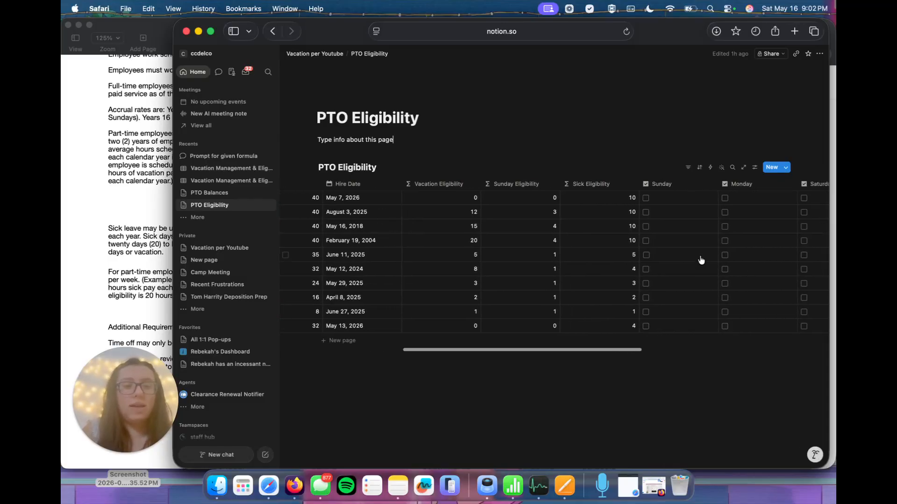
pyautogui.hscroll(4, 701, 260)
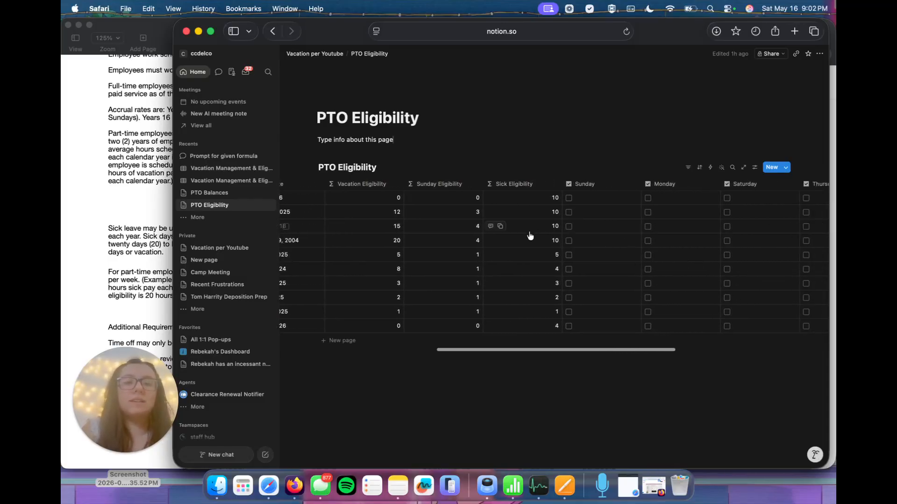
pyautogui.hscroll(4, 531, 234)
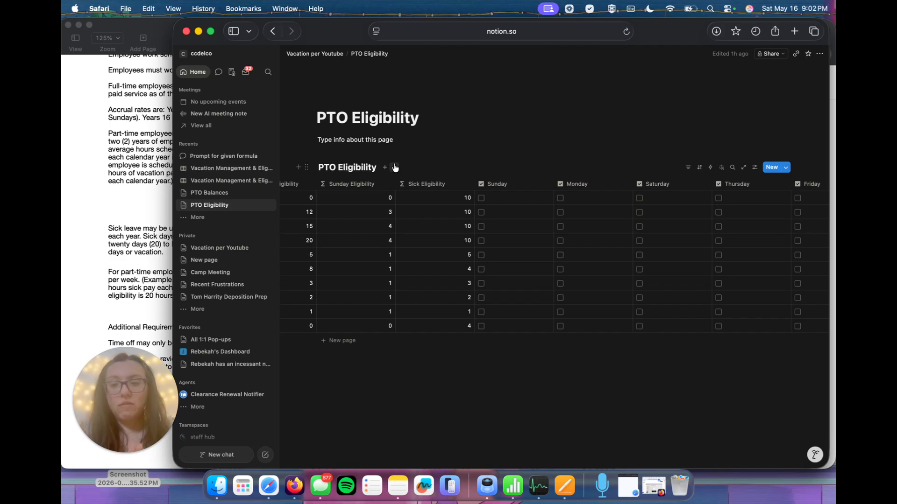
# Step: Open the PTO Balances page in the Notion workspace
pyautogui.click(84, 173)
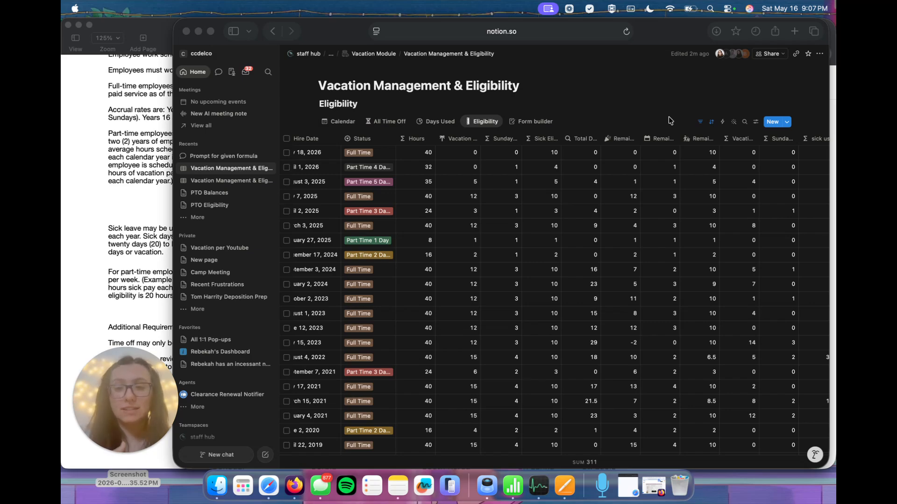
pyautogui.click(213, 195)
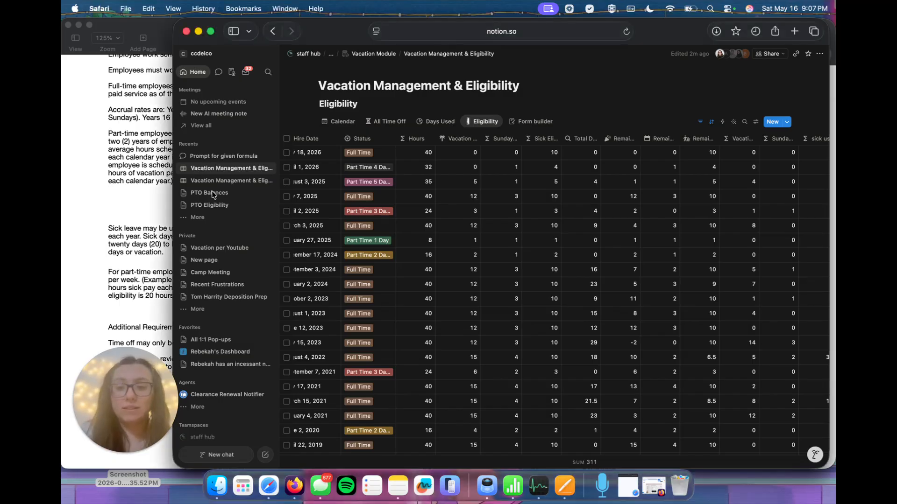
pyautogui.click(213, 193)
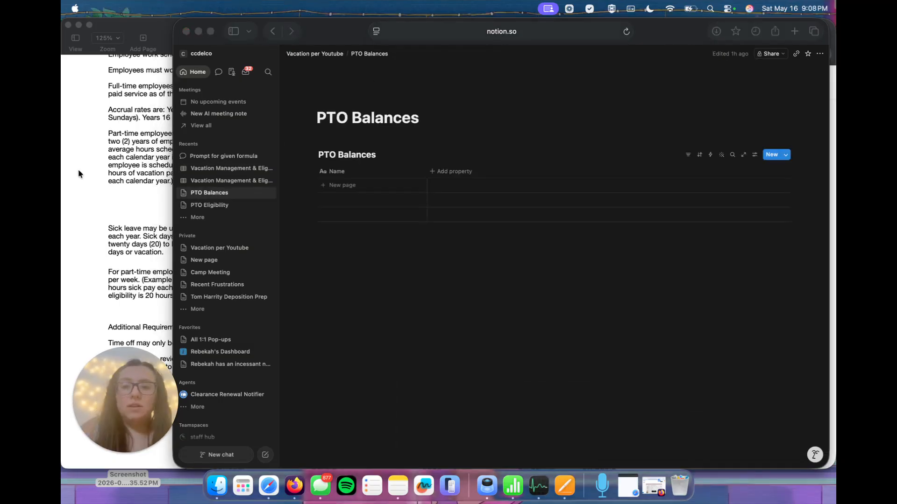
# Step: Switch to Pages and read the Balances questions near the end of the Employee Time Off Requirements document
pyautogui.click(130, 133)
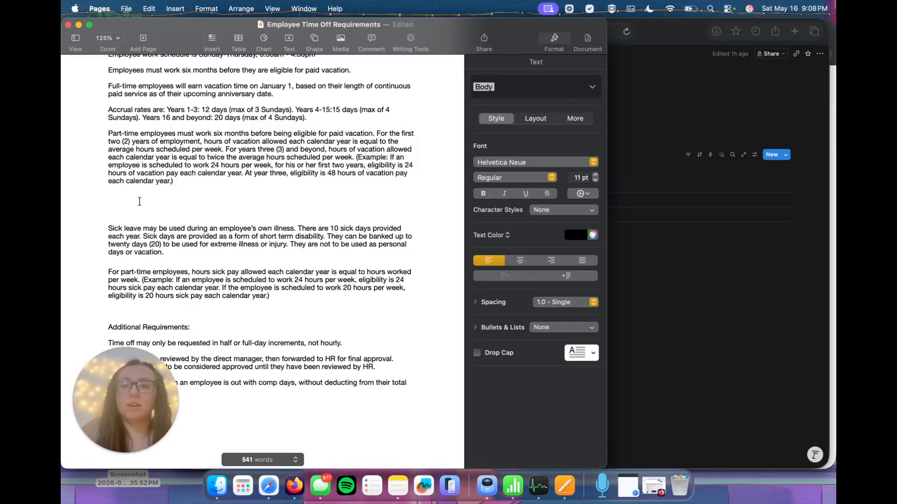
pyautogui.scroll(-5, 141, 240)
pyautogui.scroll(-10, 141, 240)
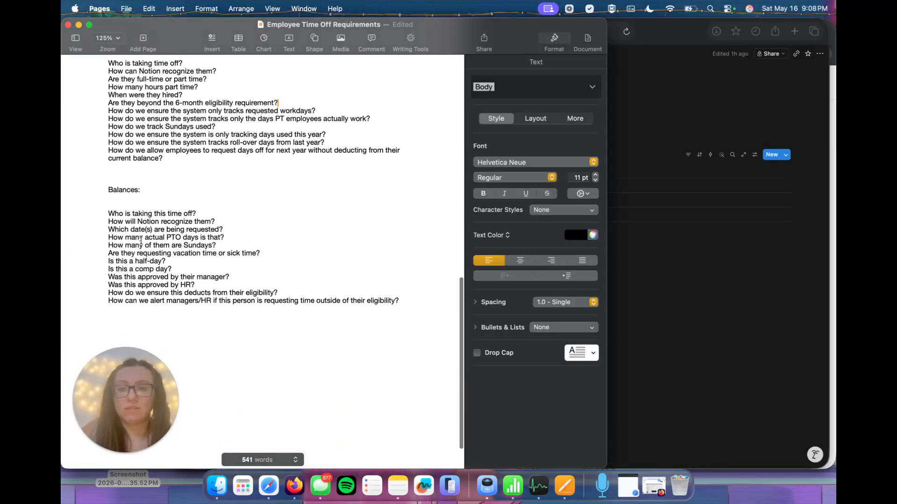
pyautogui.scroll(-1, 141, 240)
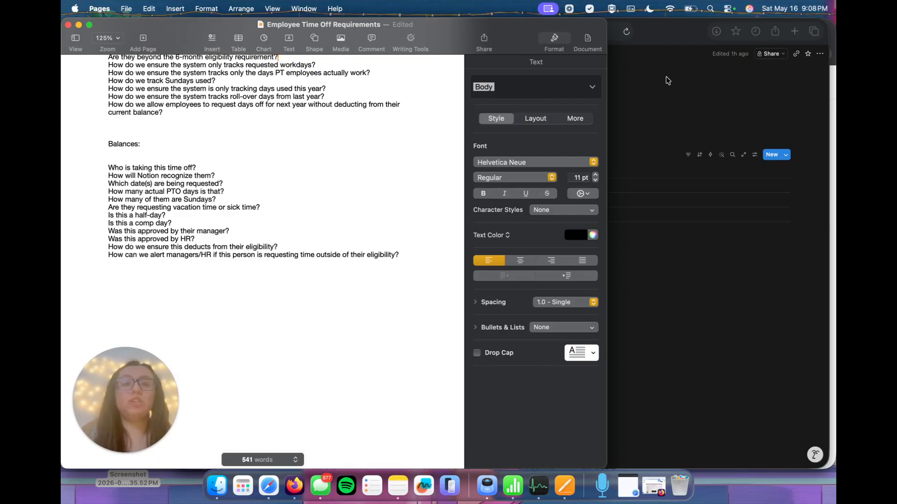
# Step: Switch back to Notion in Safari and add a Date property named "Request Dates" to the PTO Balances database
pyautogui.click(668, 81)
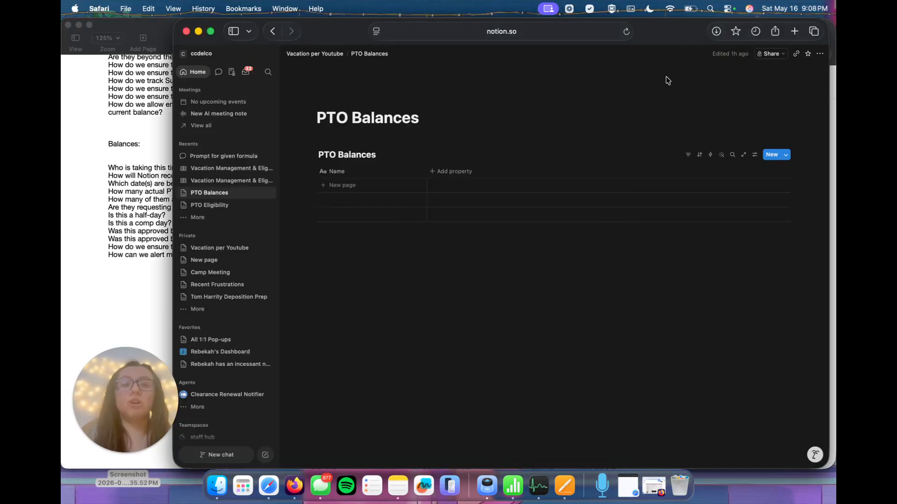
pyautogui.click(437, 171)
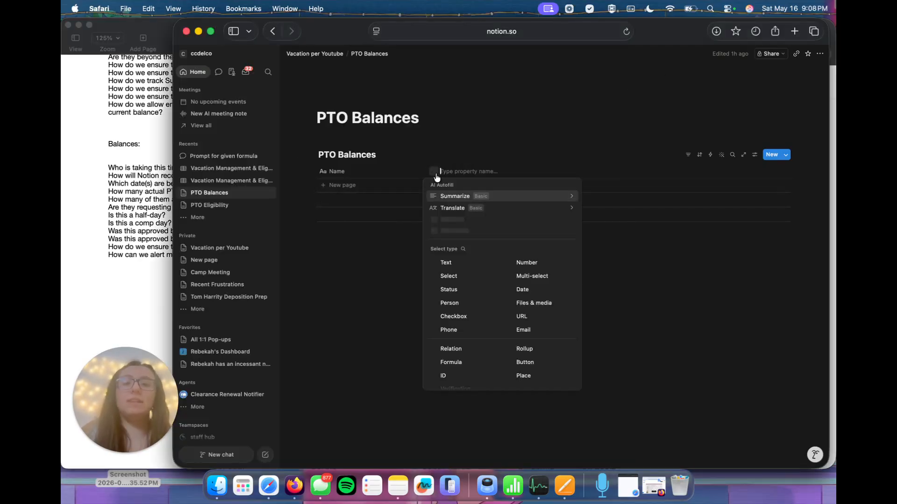
pyautogui.click(523, 290)
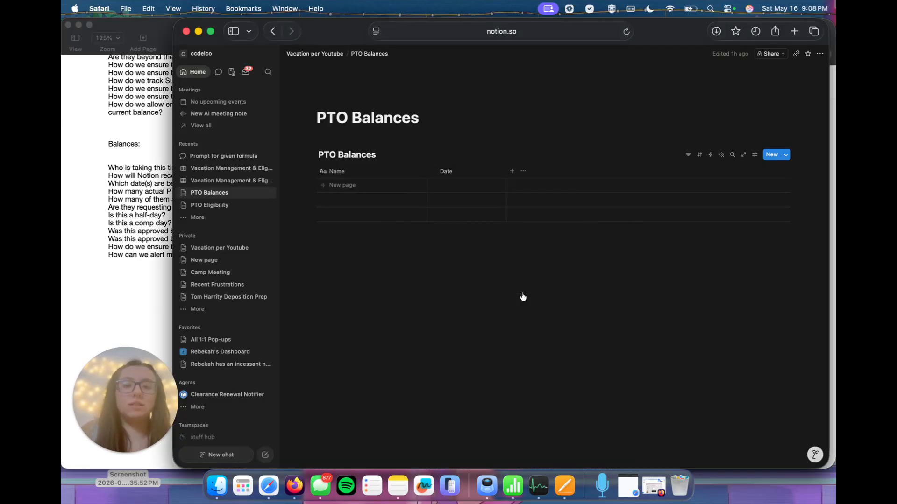
pyautogui.click(449, 176)
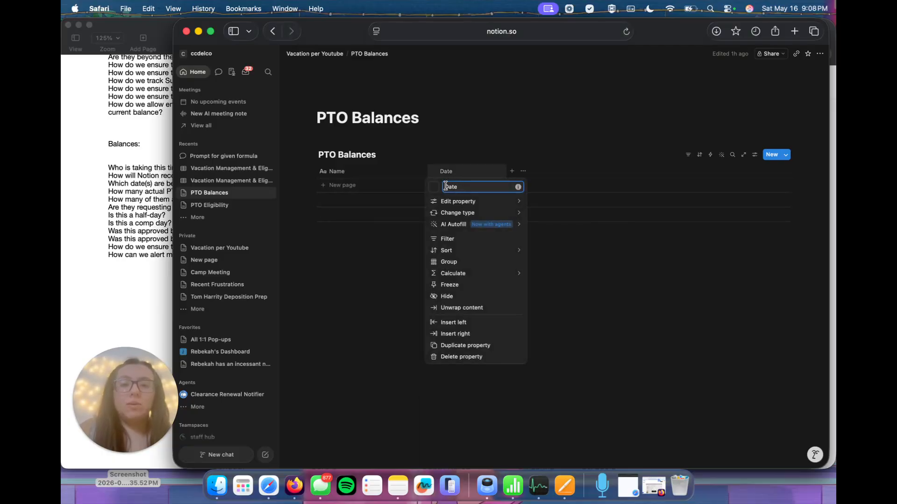
pyautogui.click(446, 186)
pyautogui.write('Re')
pyautogui.write('quest')
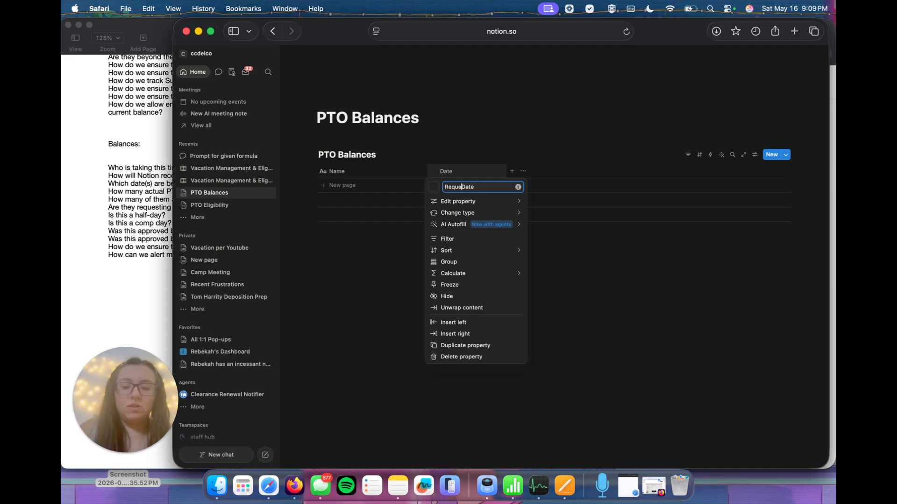
pyautogui.write('st')
pyautogui.click(389, 161)
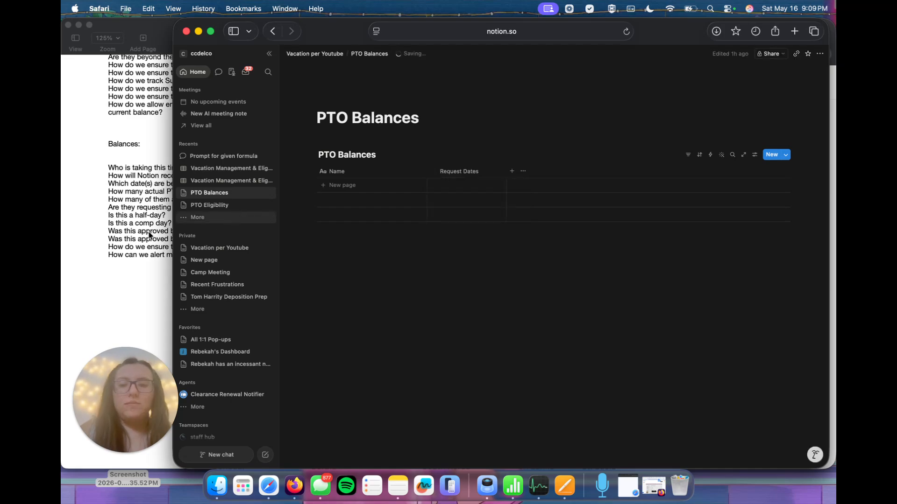
# Step: Consult the Balances questions in Pages and add a Select property to the PTO Balances database in Notion
pyautogui.click(150, 234)
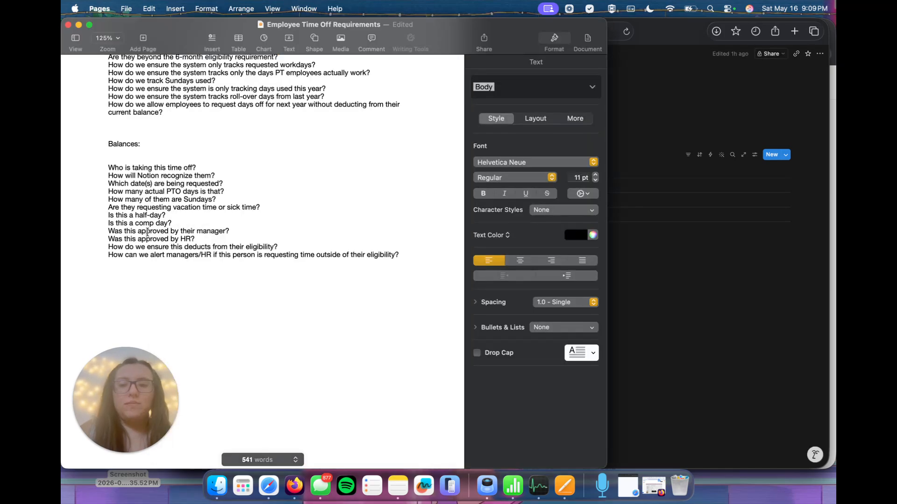
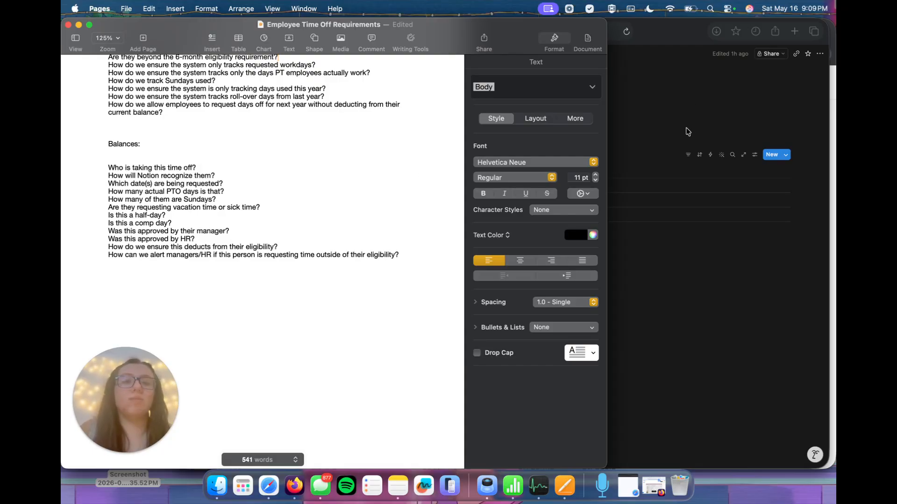
pyautogui.click(686, 130)
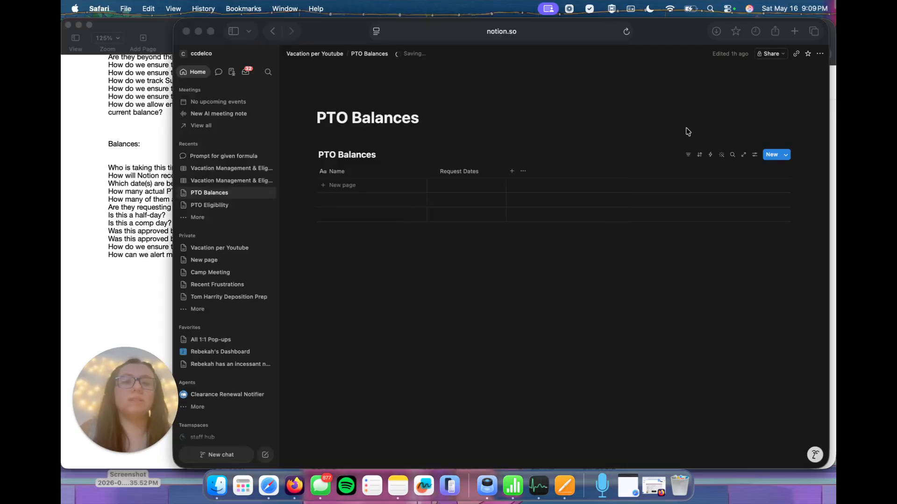
pyautogui.click(513, 171)
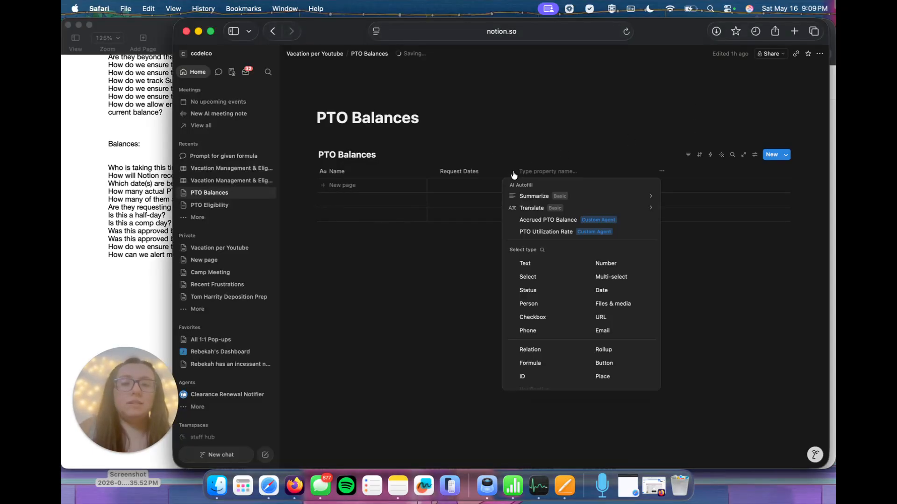
pyautogui.click(540, 281)
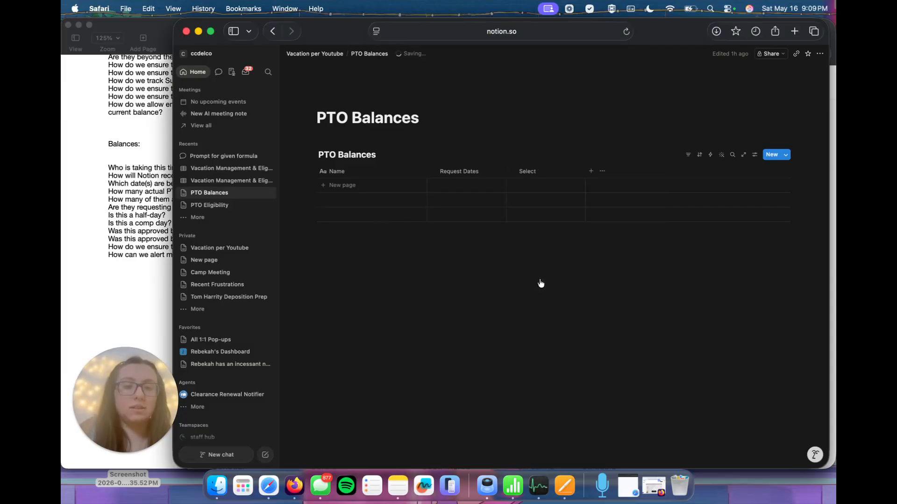
# Step: Add the options "Vacation" and "Sick" to the Select property in the PTO Balances database
pyautogui.click(534, 171)
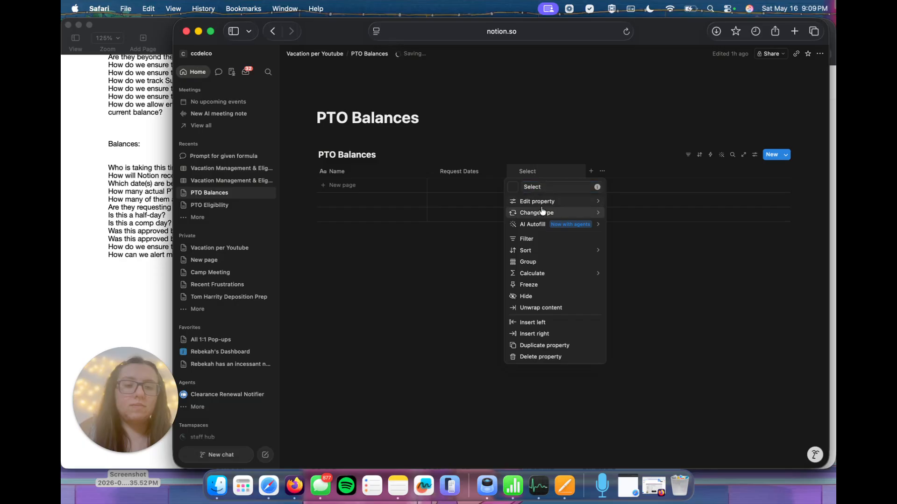
pyautogui.moveTo(543, 207)
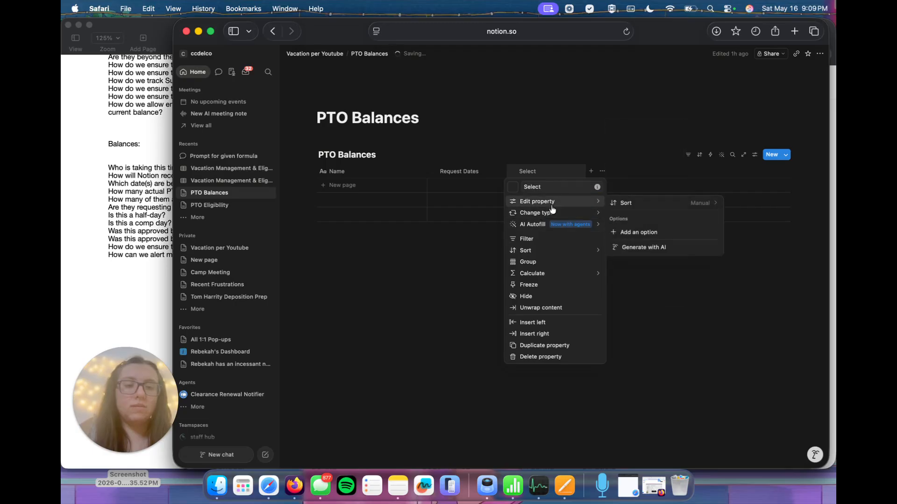
pyautogui.click(632, 237)
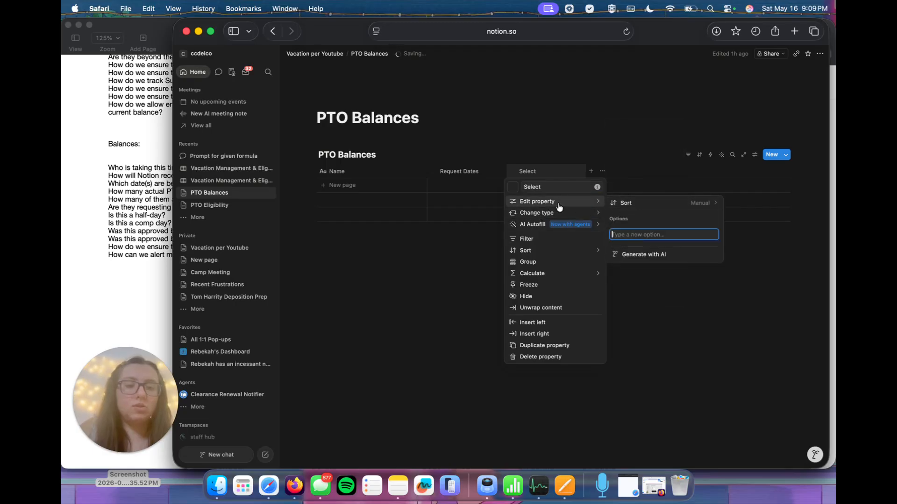
pyautogui.click(643, 235)
pyautogui.write('Vacation')
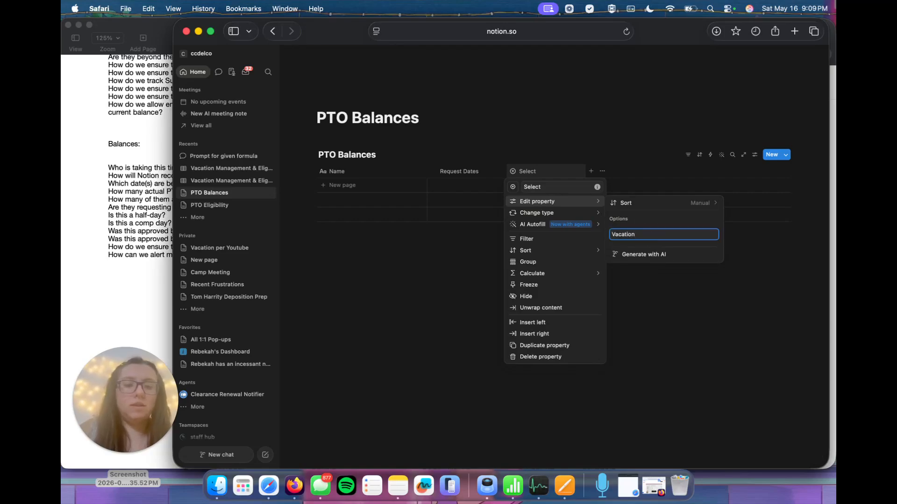
pyautogui.press('Return')
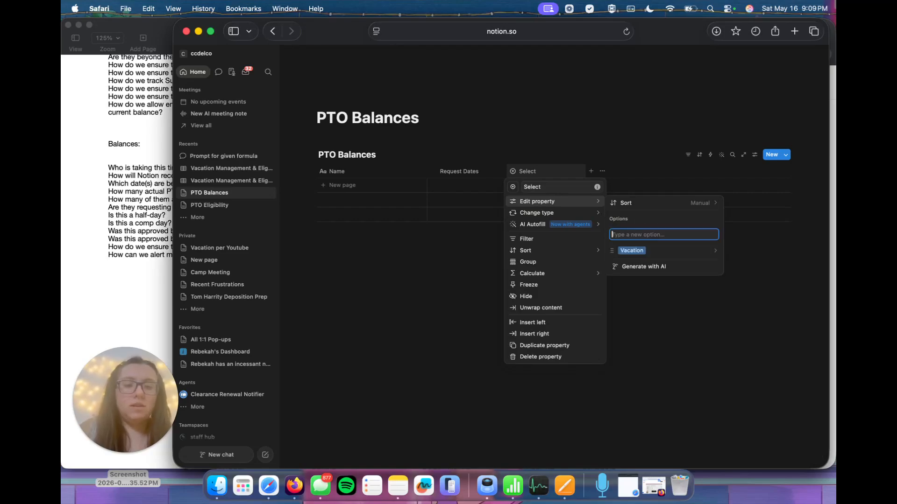
pyautogui.write('Sic')
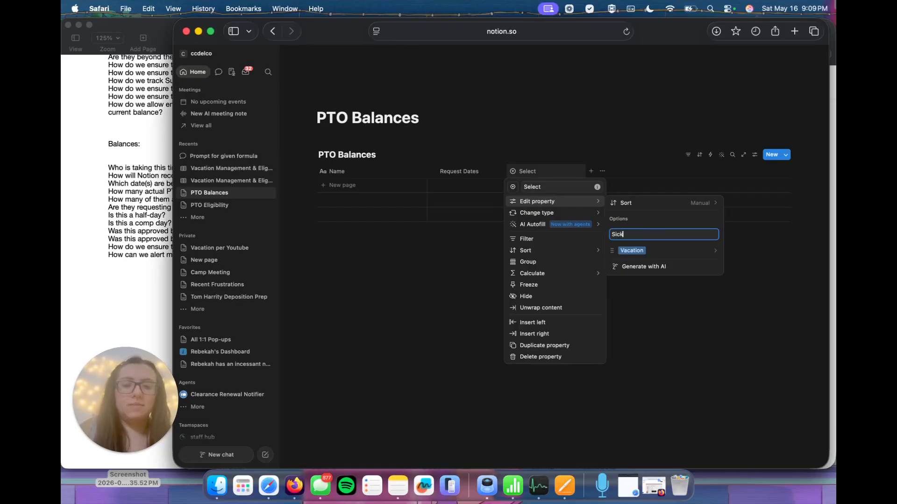
pyautogui.write('k')
pyautogui.press('Return')
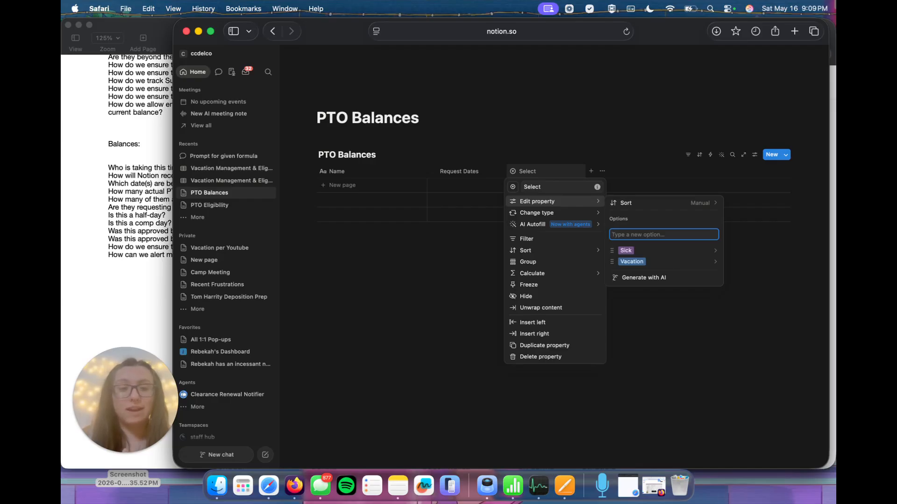
pyautogui.press('Escape')
pyautogui.press('Escape')
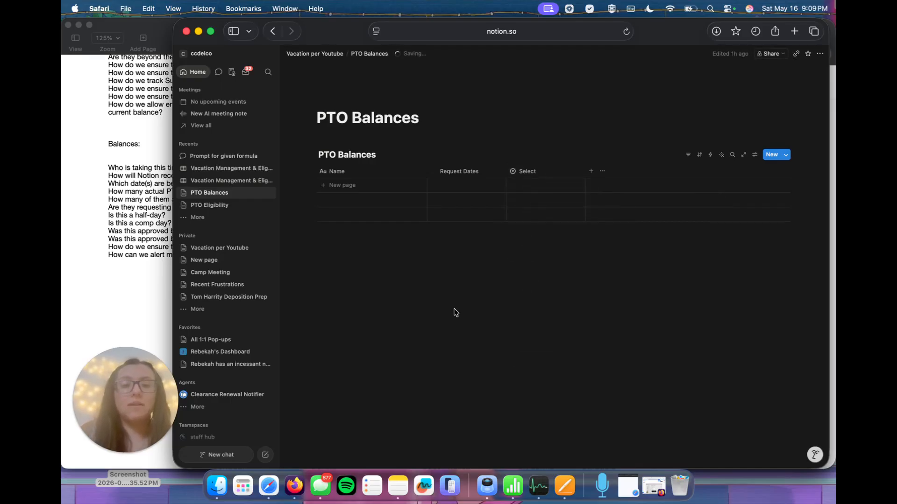
# Step: Rename the Select property to "Request Type" and return to the Balances questions in Pages
pyautogui.click(526, 173)
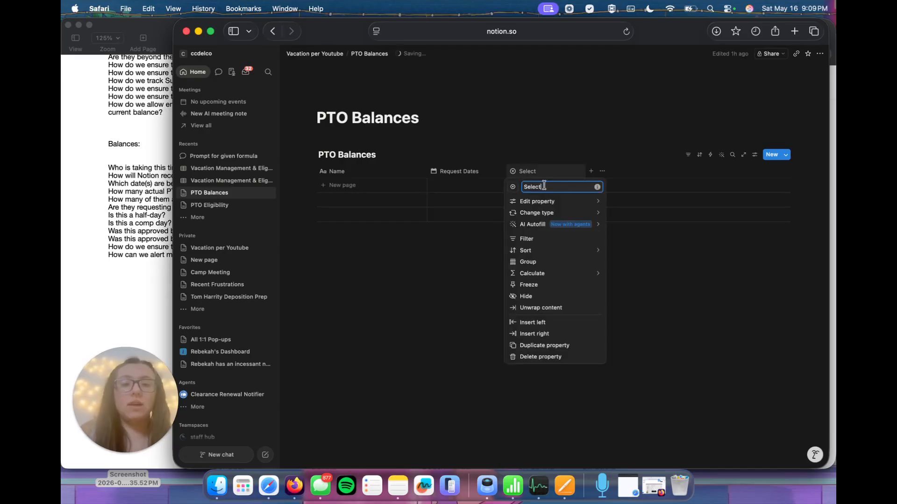
pyautogui.write('Request Type')
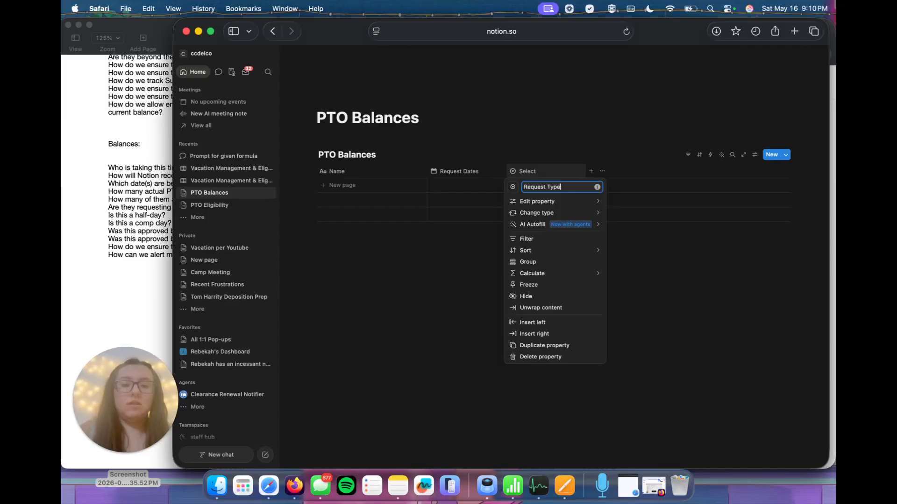
pyautogui.click(114, 233)
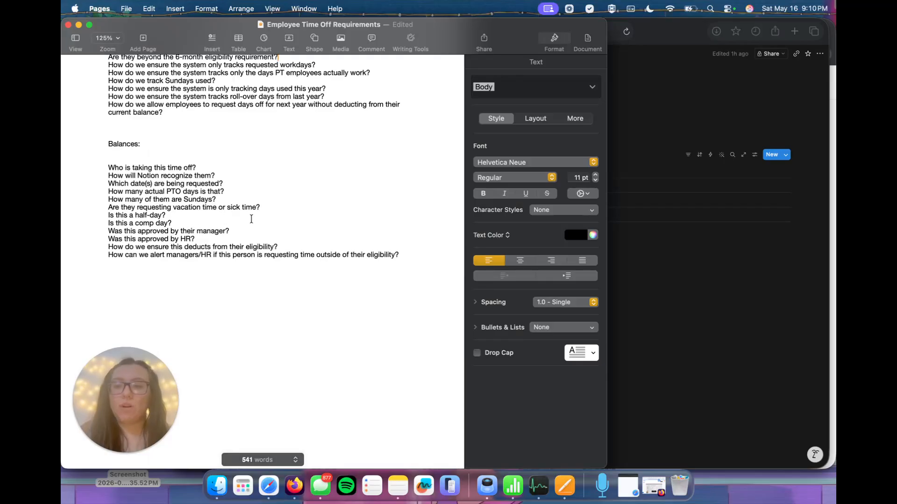
# Step: Switch back to Notion in Safari and add a Checkbox property named "Half-day?" to the PTO Balances database
pyautogui.click(655, 318)
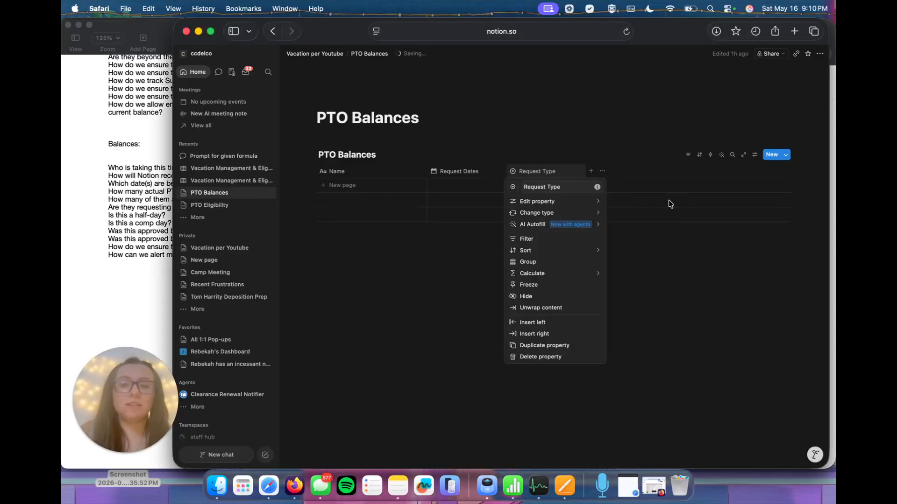
pyautogui.click(686, 267)
pyautogui.click(591, 171)
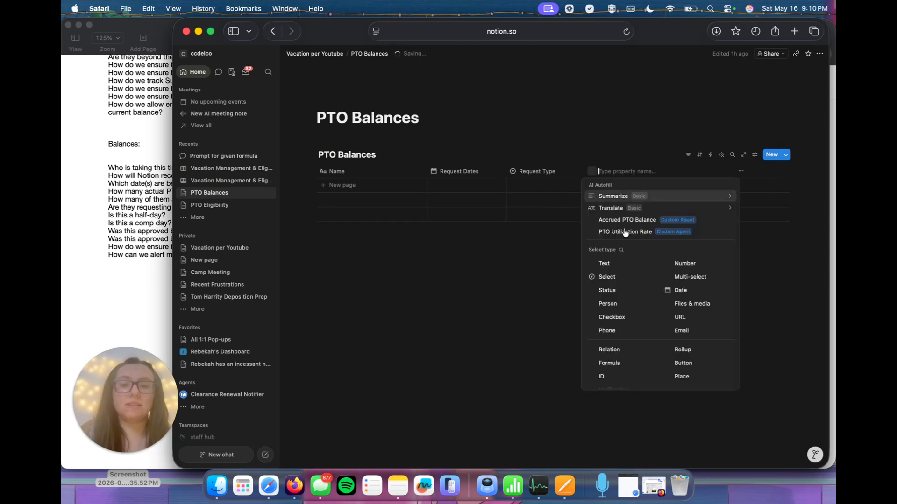
pyautogui.click(620, 319)
pyautogui.click(625, 174)
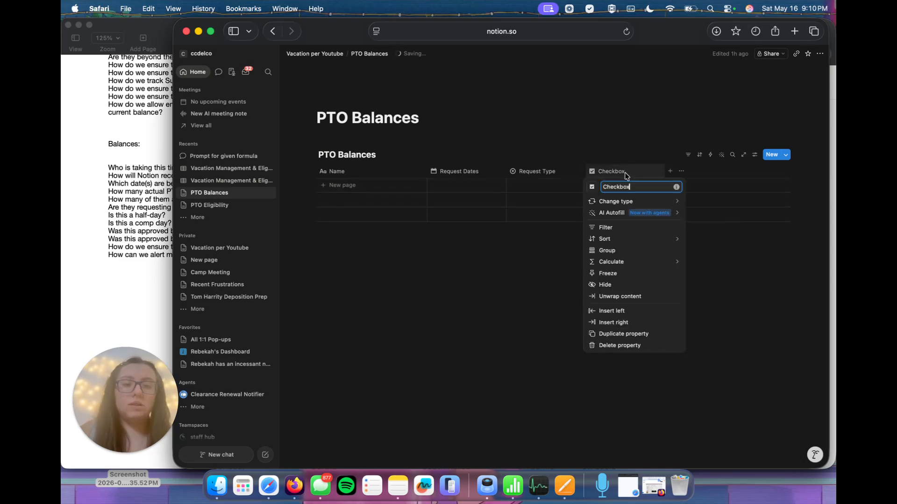
pyautogui.moveTo(631, 187); pyautogui.dragTo(602, 187)
pyautogui.write('H')
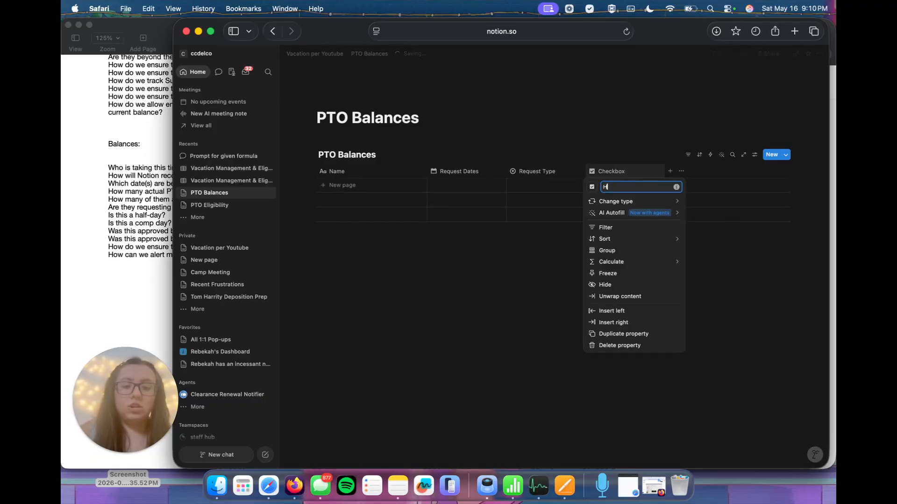
pyautogui.write('alf-day?')
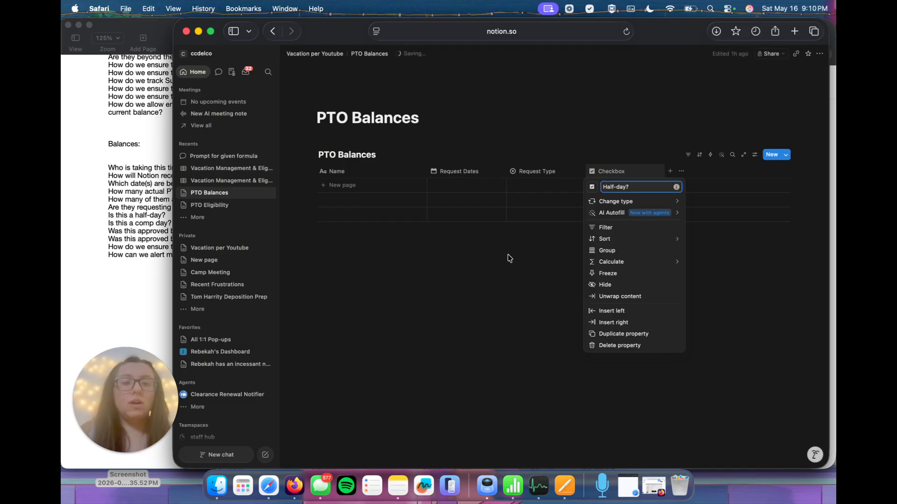
pyautogui.click(534, 229)
# Step: Add a Checkbox property named "Comp Day" to the PTO Balances database
pyautogui.click(670, 171)
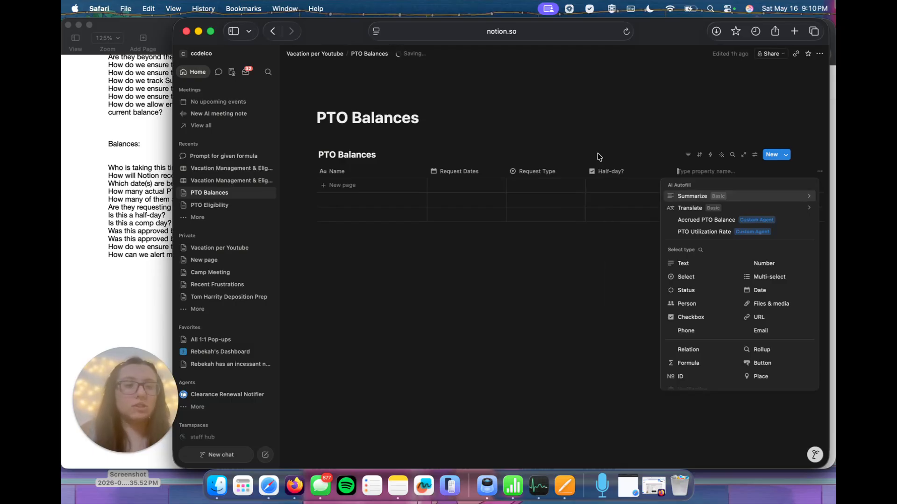
pyautogui.write('Comp Day')
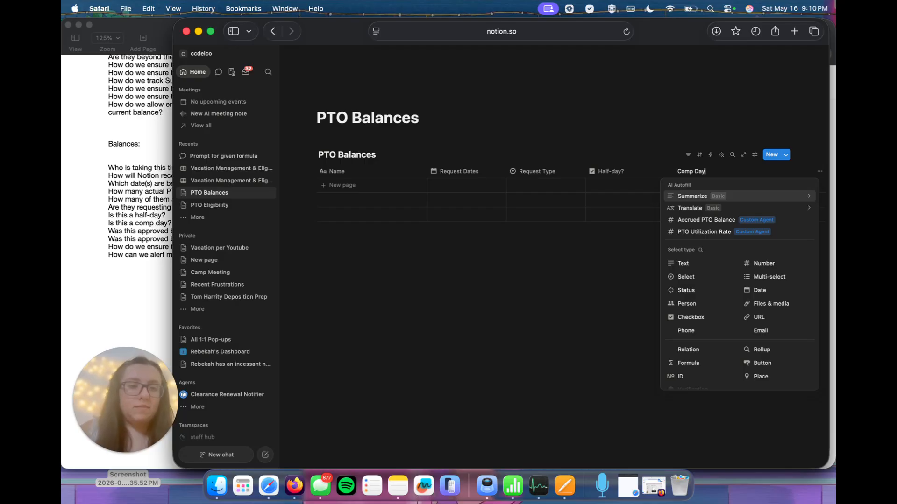
pyautogui.click(694, 319)
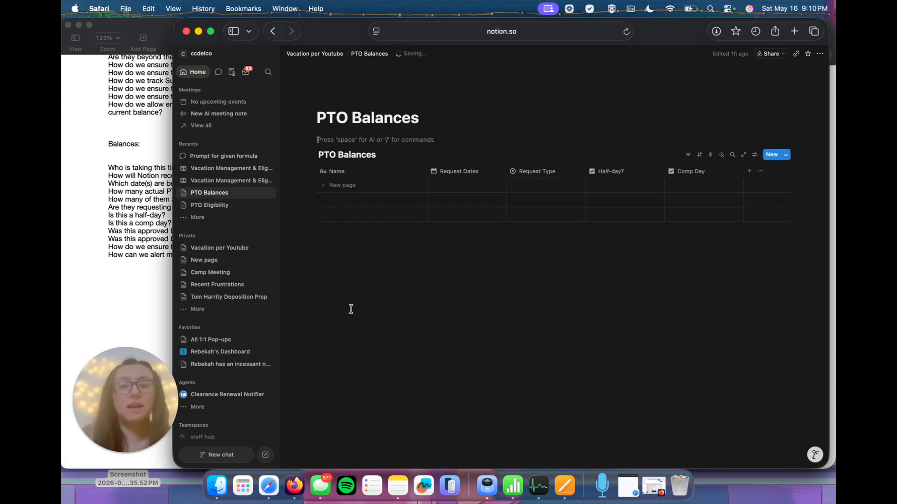
# Step: Consult the Balances questions in Pages and add a Status property to the PTO Balances database in Notion
pyautogui.click(122, 282)
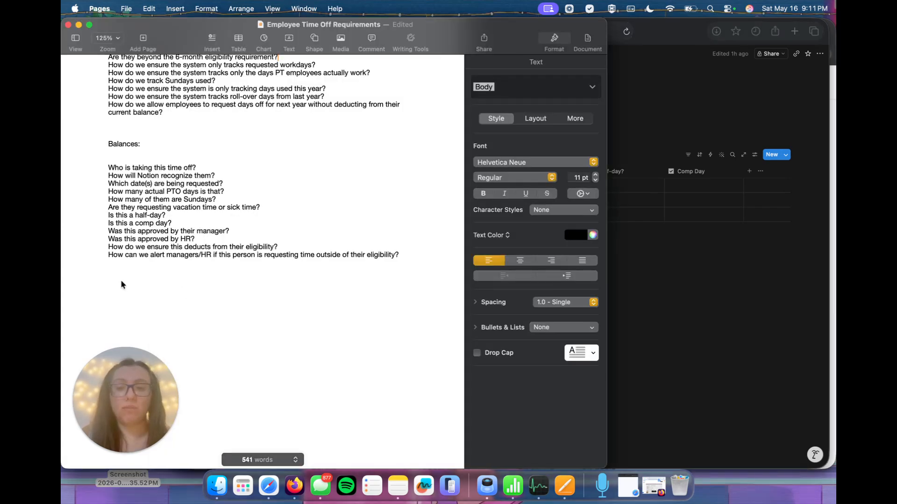
pyautogui.click(732, 327)
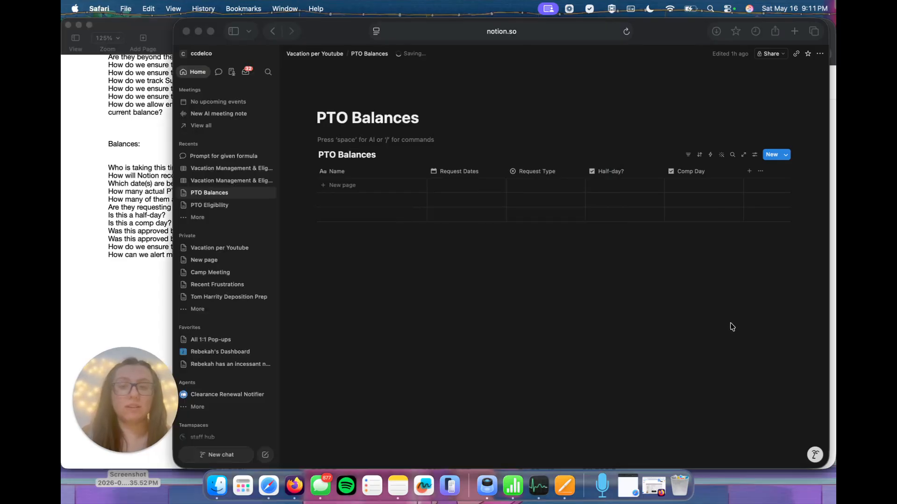
pyautogui.click(750, 173)
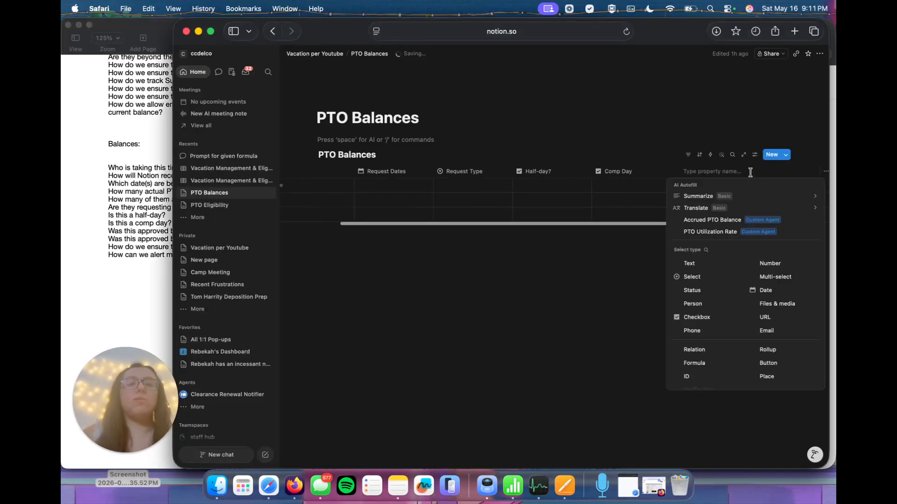
pyautogui.click(701, 291)
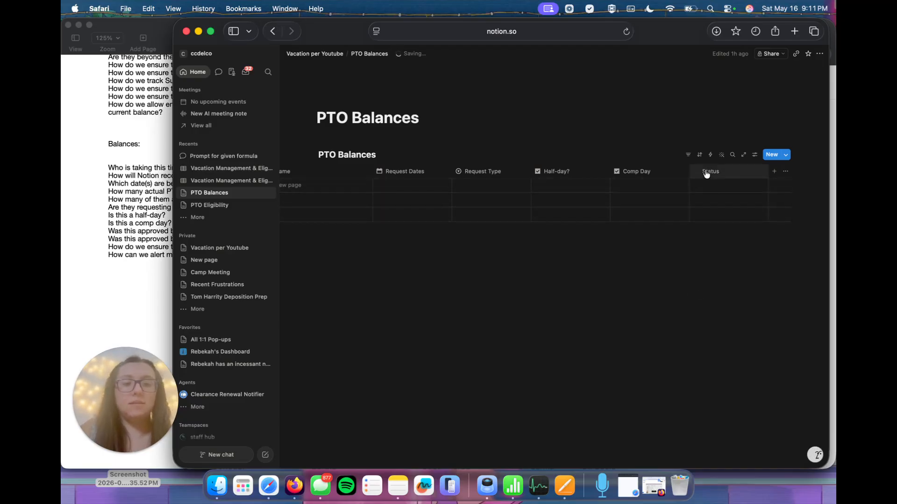
# Step: Rename the new Status property to "Approval by Manager"
pyautogui.click(732, 176)
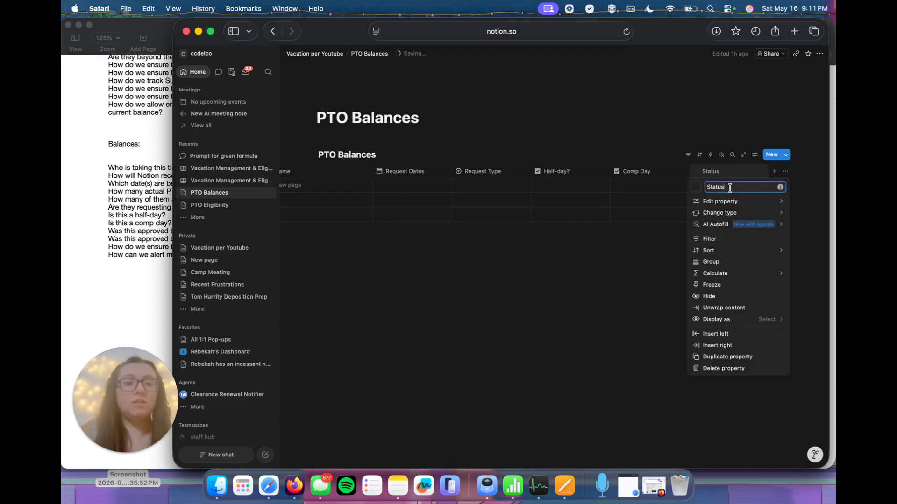
pyautogui.press('cmd+a')
pyautogui.write('Appro')
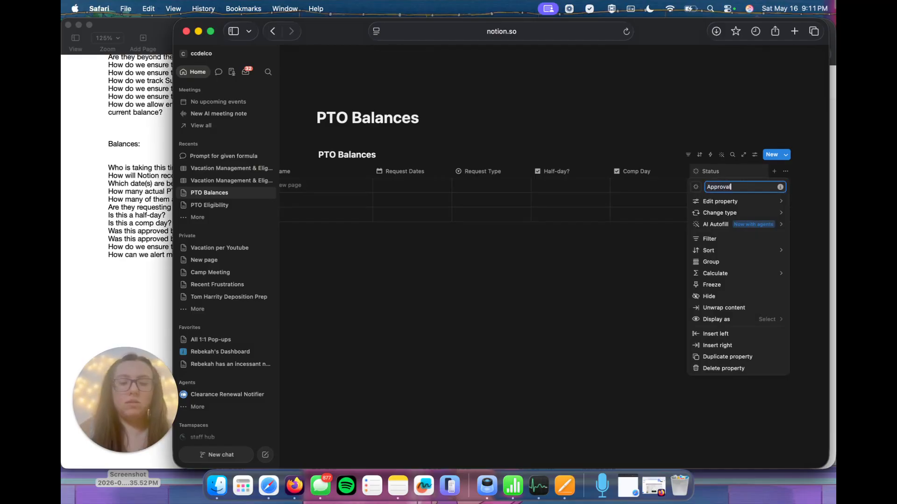
pyautogui.write('val by ')
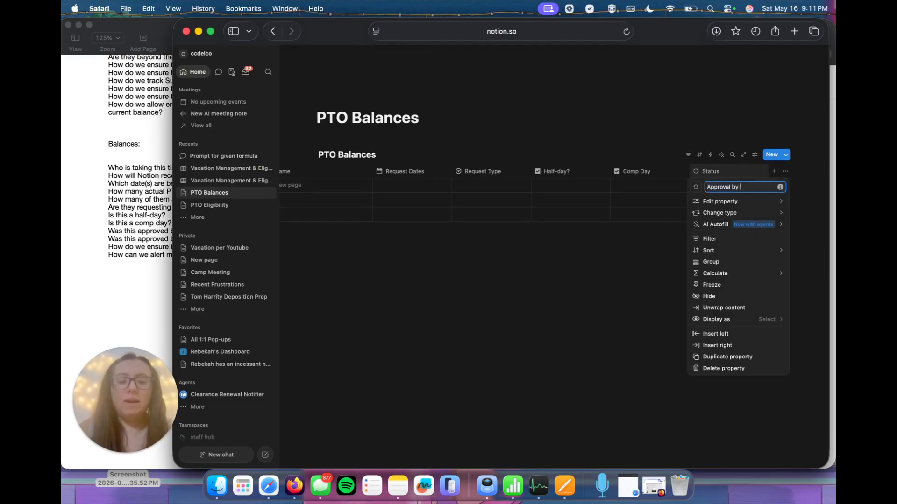
pyautogui.write('Manage')
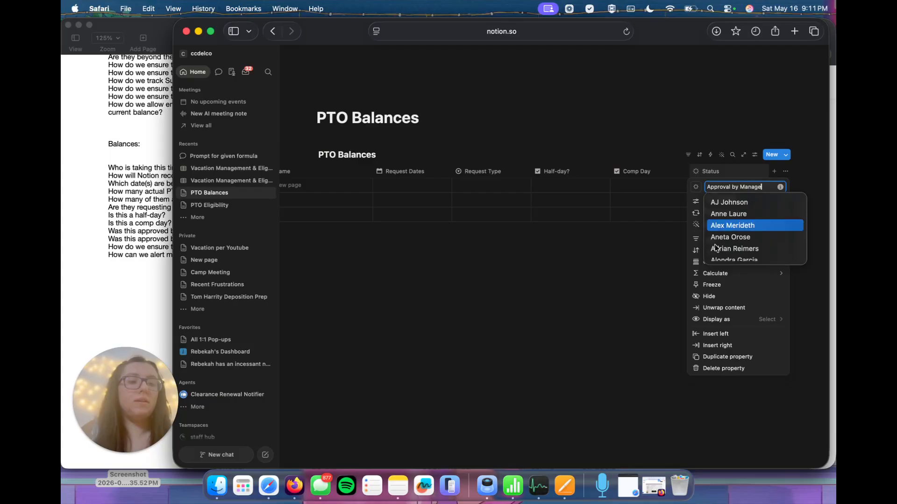
pyautogui.write('r')
pyautogui.press('Return')
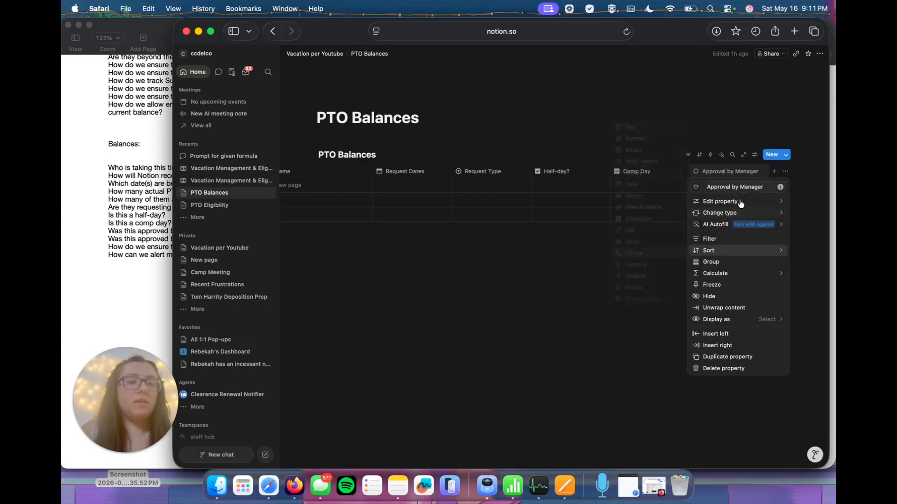
pyautogui.press('Escape')
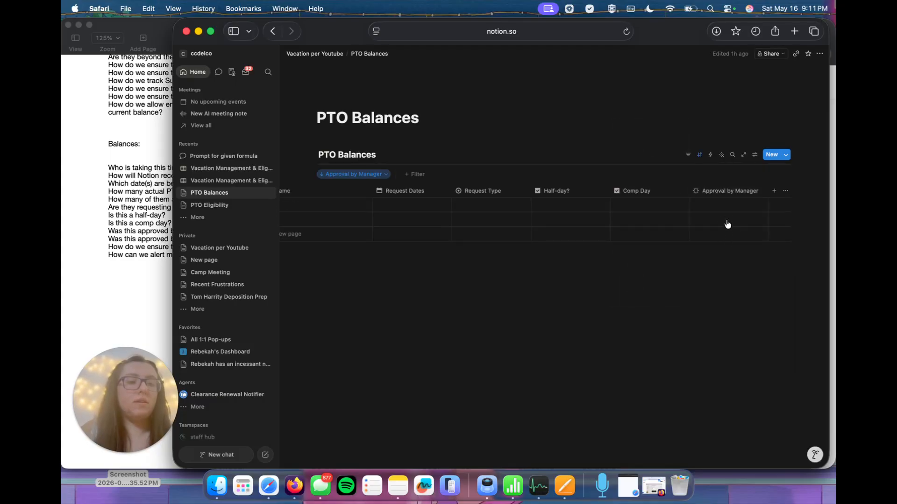
# Step: Add a Status property named "Approval by HR" and create a blank entry in the PTO Balances database
pyautogui.click(774, 191)
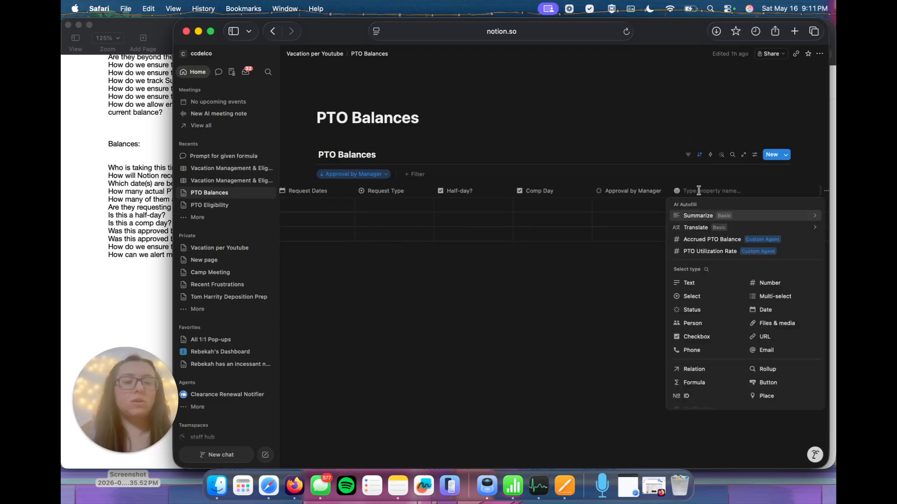
pyautogui.write('Approval by HR')
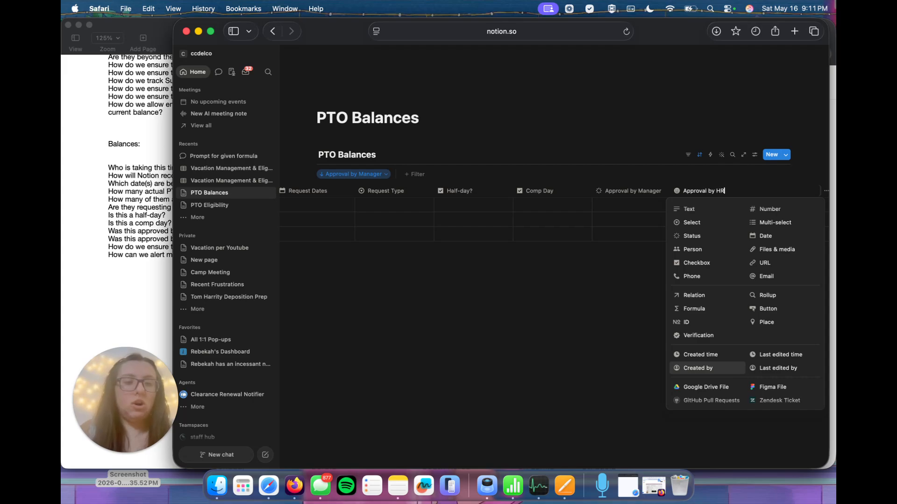
pyautogui.click(700, 243)
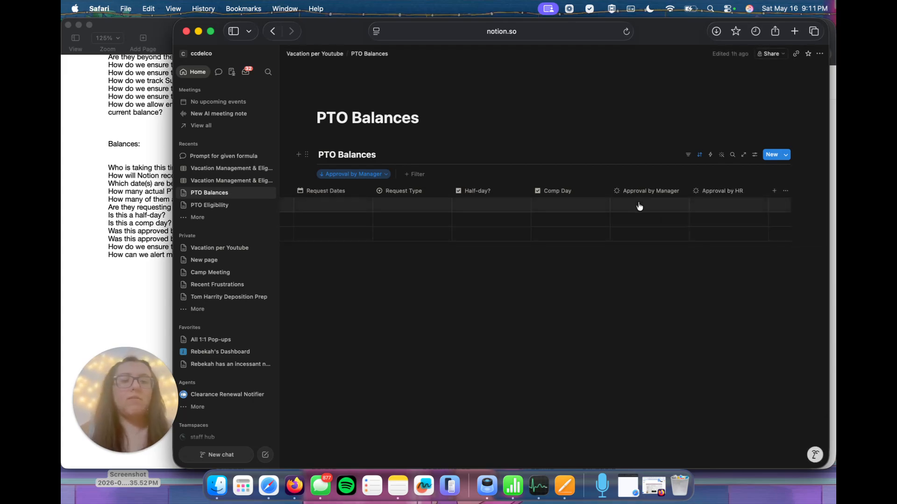
pyautogui.press('Escape')
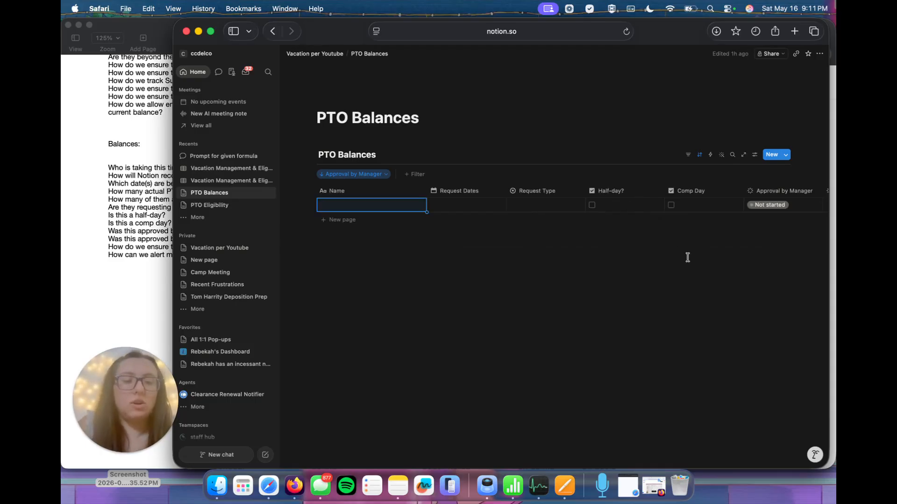
# Step: Rename the "Not started" option of the Approval by Manager property to "Not Reviewed"
pyautogui.click(769, 192)
pyautogui.moveTo(765, 226)
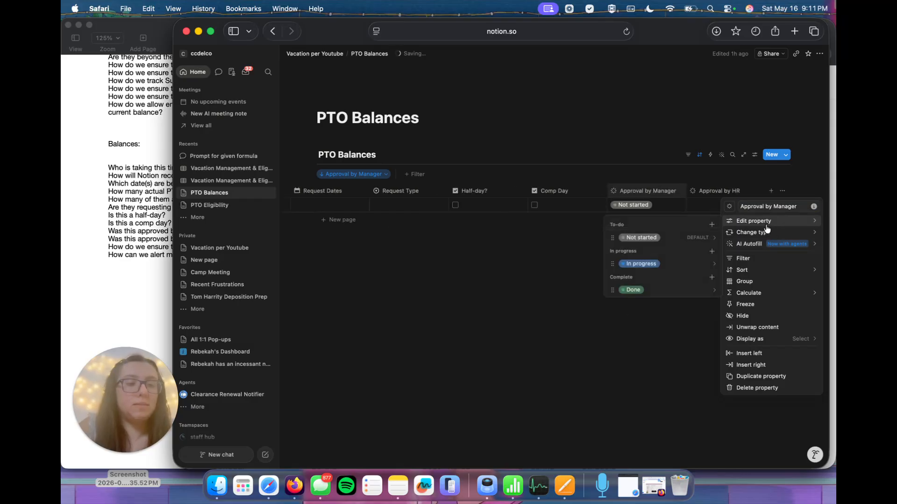
pyautogui.click(656, 239)
pyautogui.press('BackSpace')
pyautogui.press('BackSpace')
pyautogui.press('BackSpace')
pyautogui.press('BackSpace')
pyautogui.press('BackSpace')
pyautogui.press('BackSpace')
pyautogui.press('BackSpace')
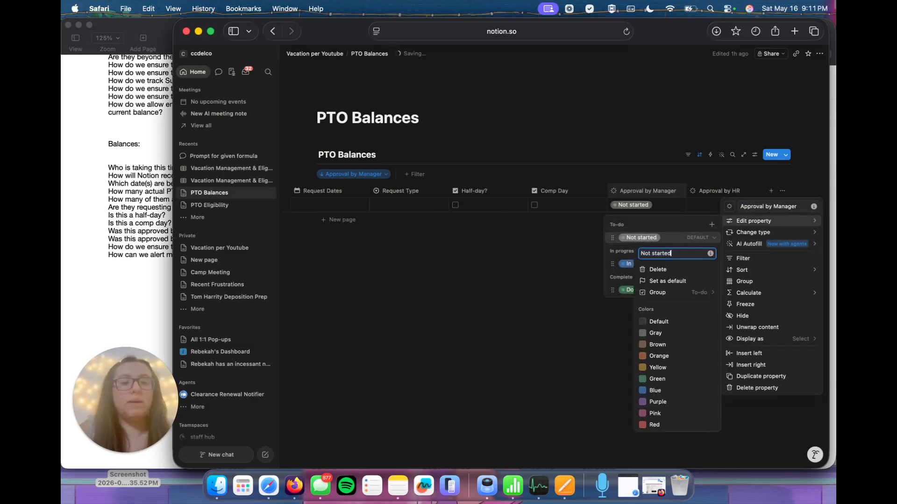
pyautogui.write('Rev')
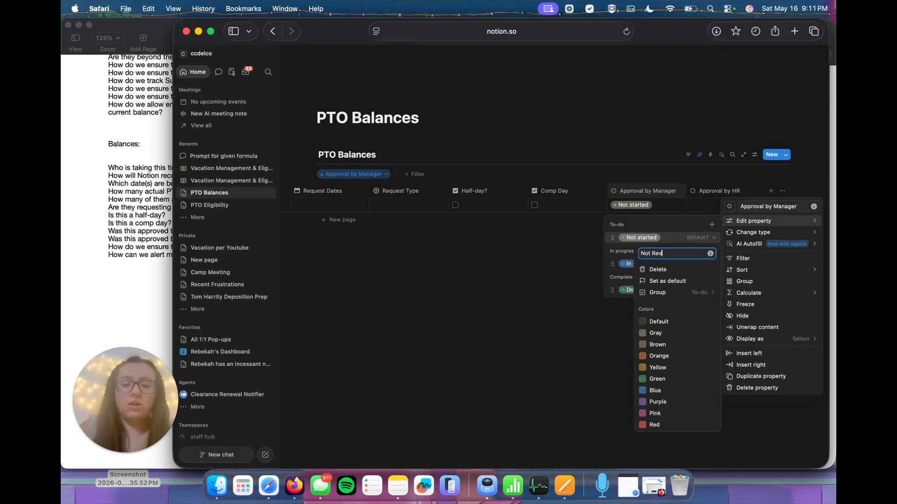
pyautogui.write('iewed')
pyautogui.press('Return')
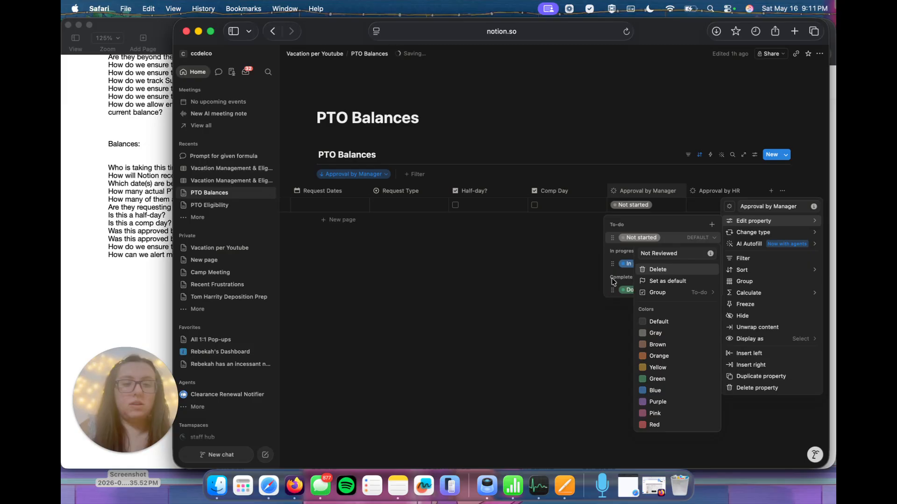
pyautogui.click(608, 289)
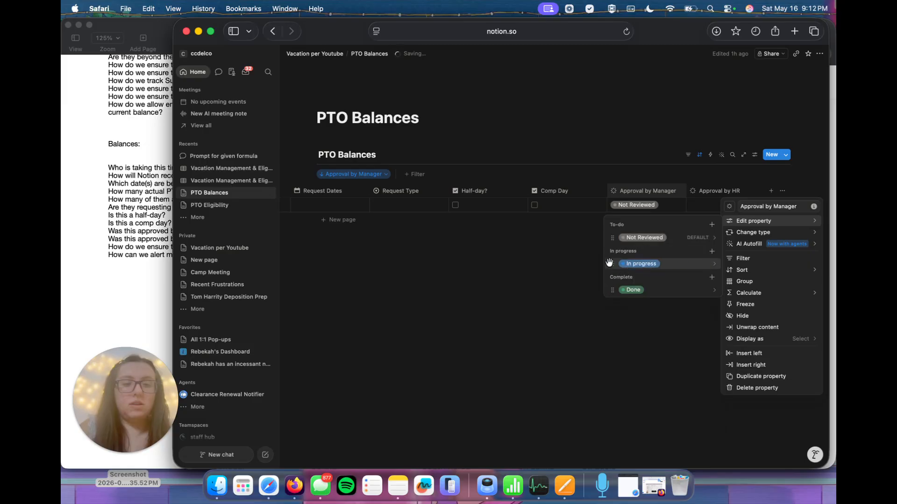
# Step: Delete the "In progress" option of the Approval by Manager property and rename its "Done" option to "Approved"
pyautogui.click(704, 265)
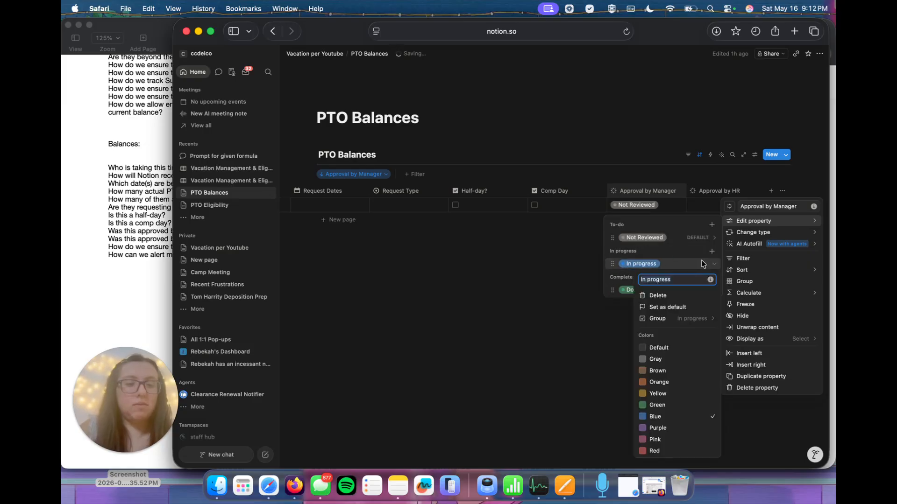
pyautogui.click(673, 297)
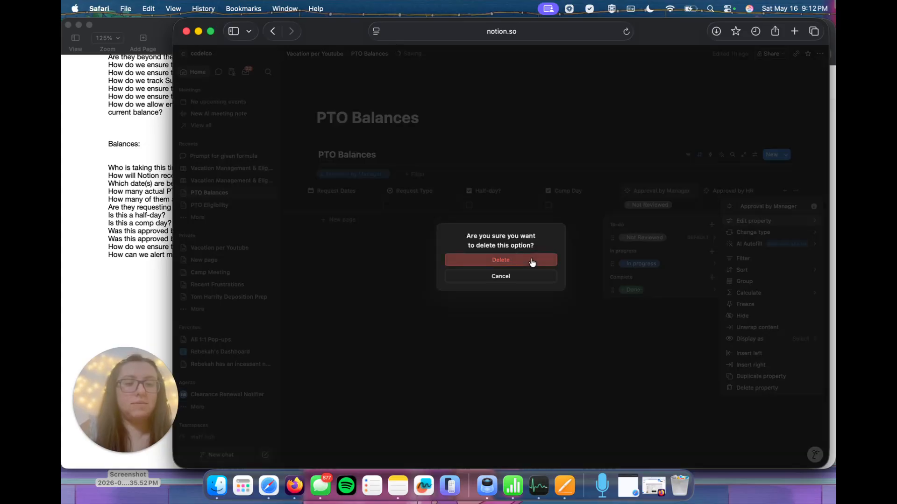
pyautogui.click(533, 263)
pyautogui.click(634, 291)
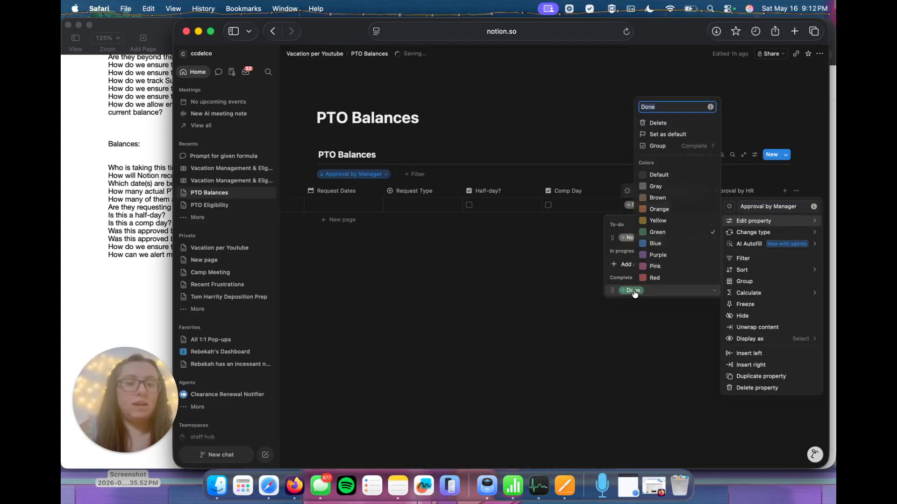
pyautogui.write('Approved')
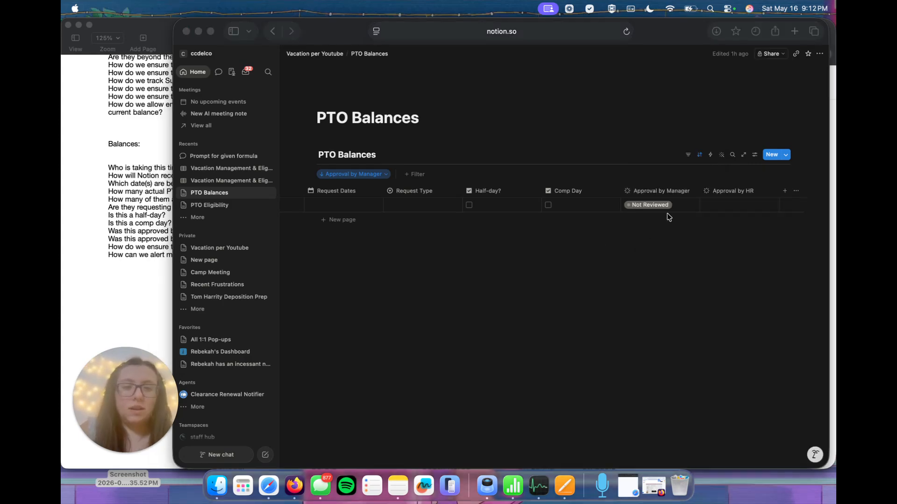
# Step: Add a "Denied" option to the Complete group of the Approval by Manager property
pyautogui.click(668, 215)
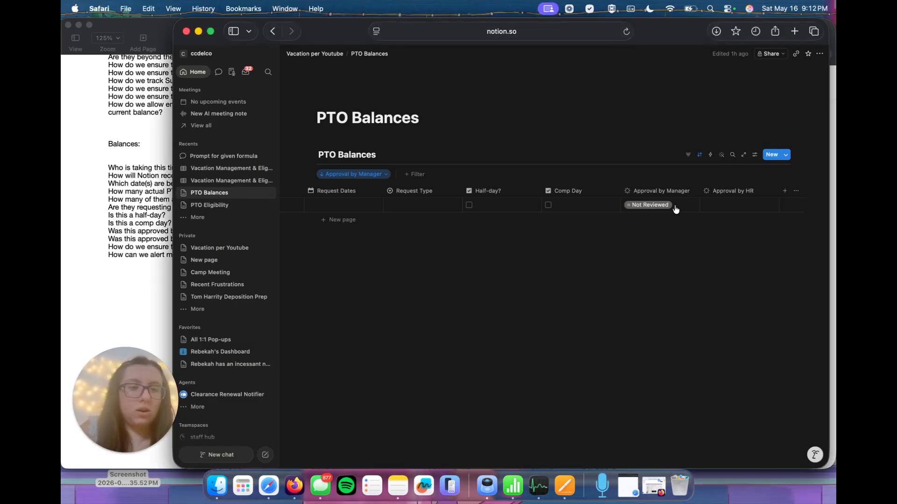
pyautogui.click(676, 212)
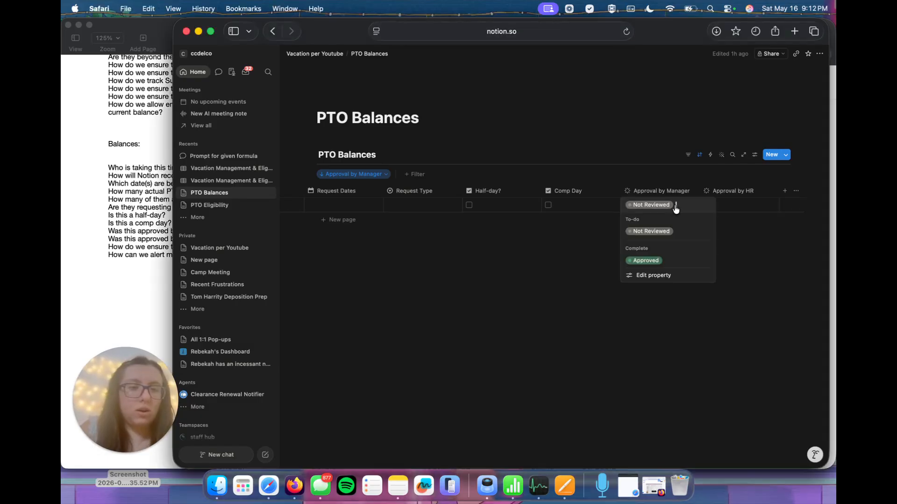
pyautogui.click(644, 275)
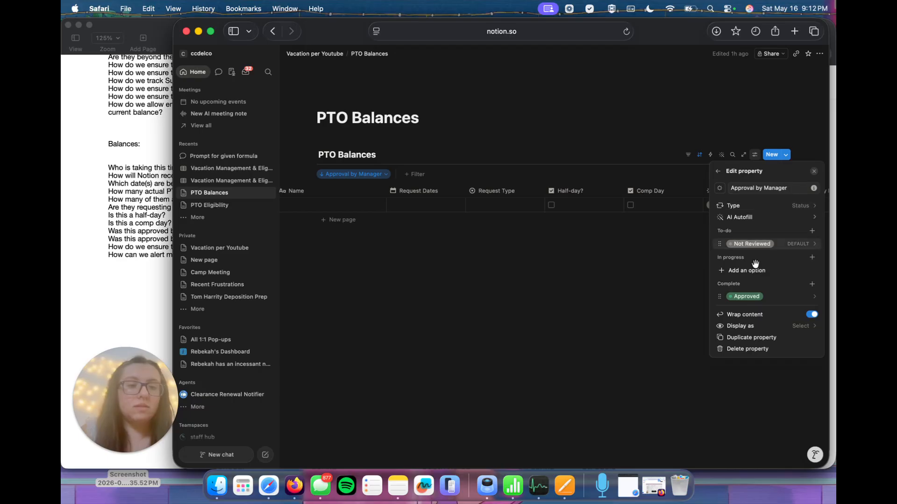
pyautogui.click(811, 284)
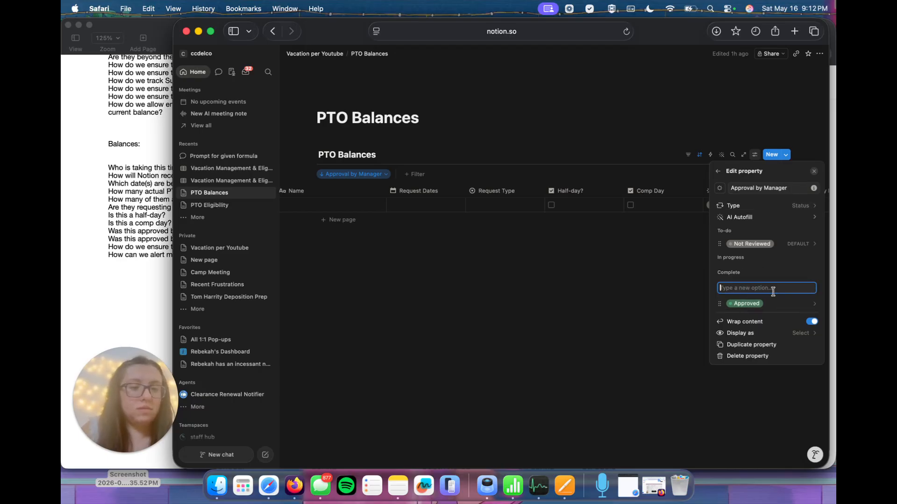
pyautogui.write('Denied')
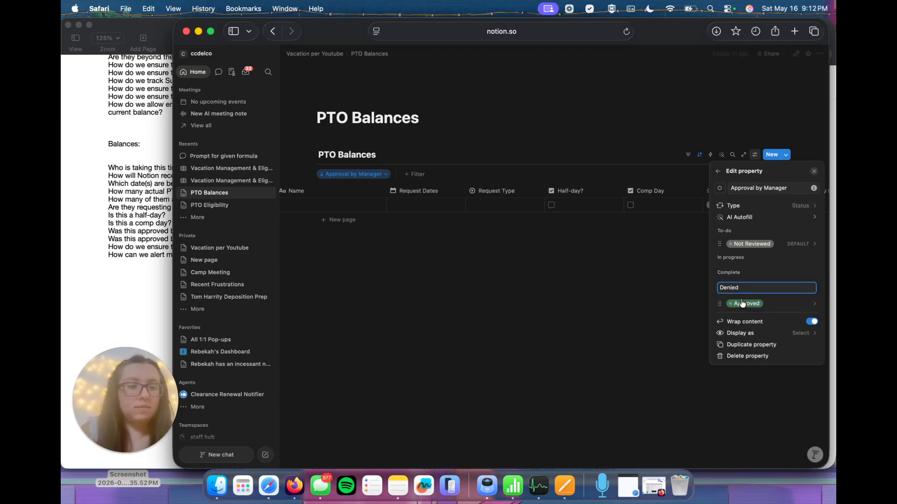
pyautogui.press('Return')
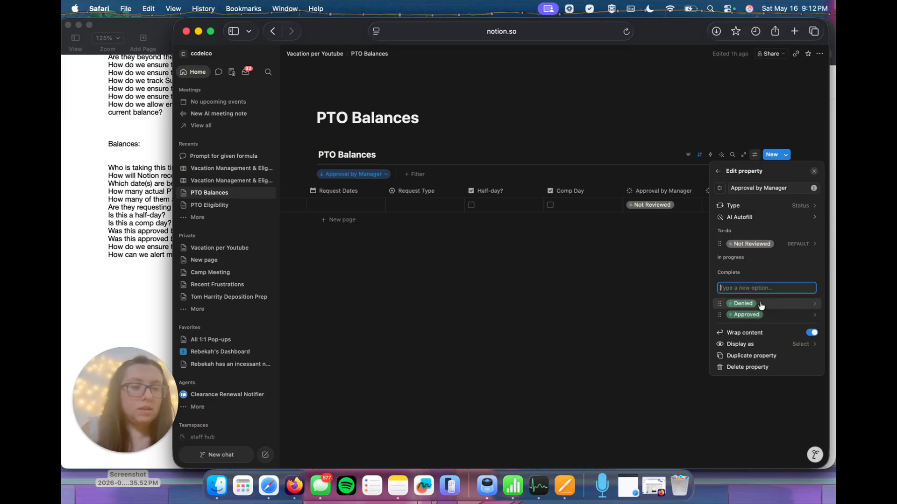
# Step: Set the Denied option's color to orange and open the blank entry's Approval by HR value for editing
pyautogui.click(761, 304)
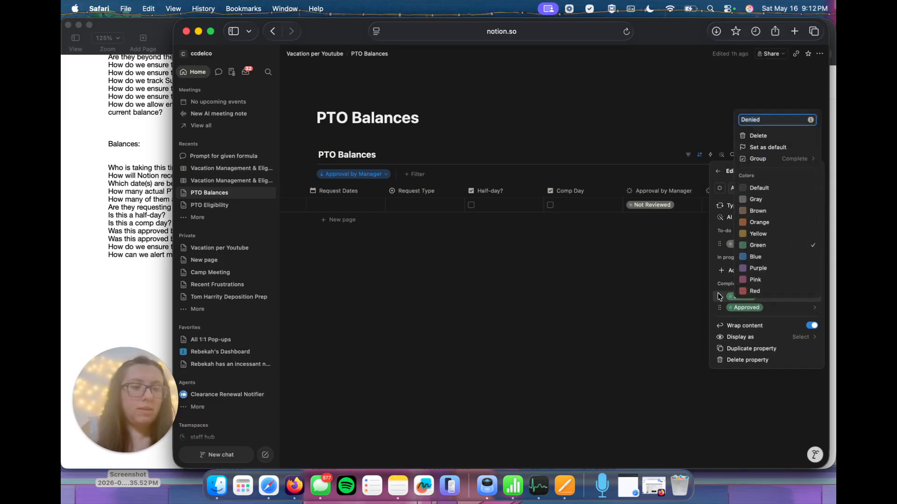
pyautogui.click(757, 224)
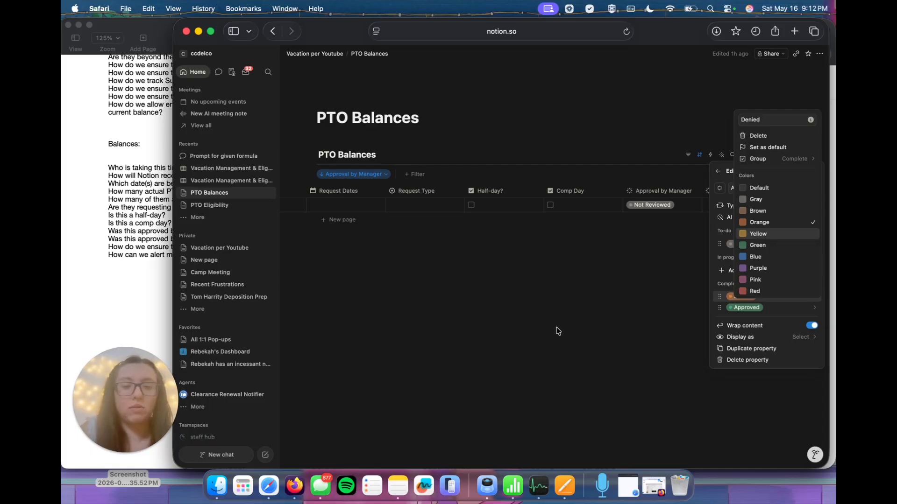
pyautogui.press('Escape')
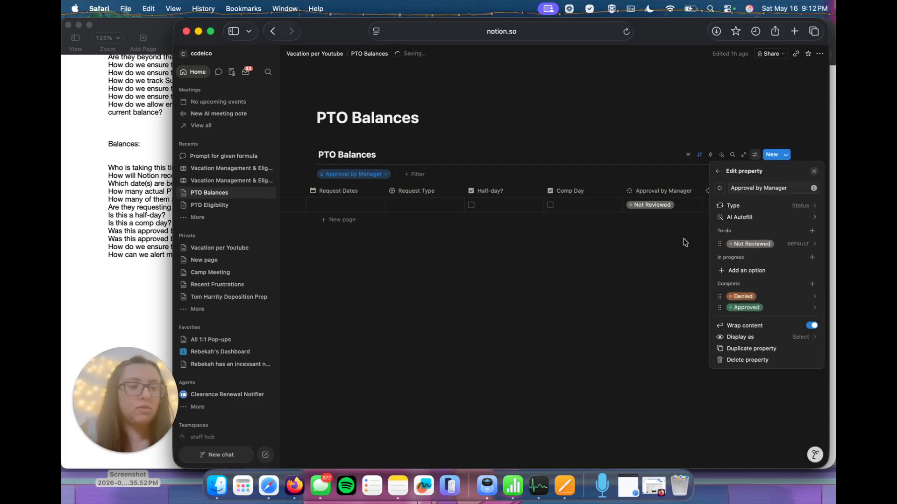
pyautogui.click(649, 261)
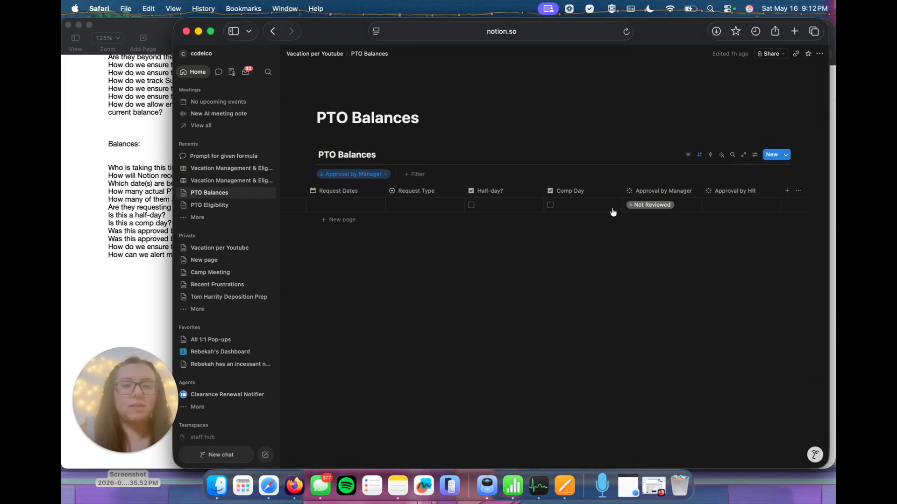
pyautogui.hscroll(2, 617, 209)
pyautogui.click(709, 203)
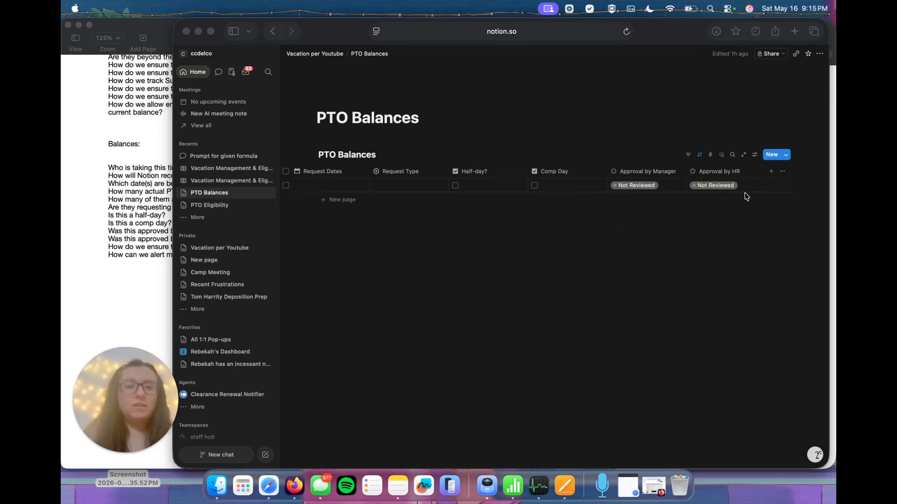
# Step: Add a Person property named "Person Requesting" to the PTO Balances database
pyautogui.click(771, 174)
pyautogui.click(770, 173)
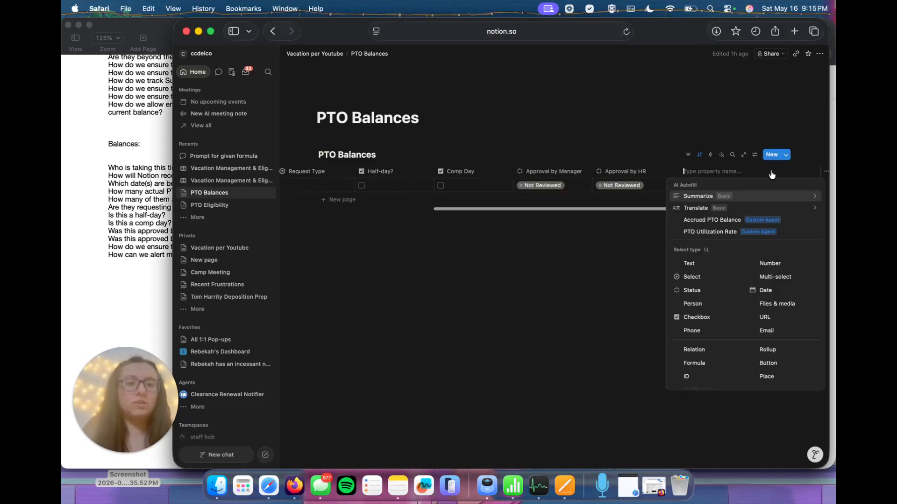
pyautogui.click(695, 302)
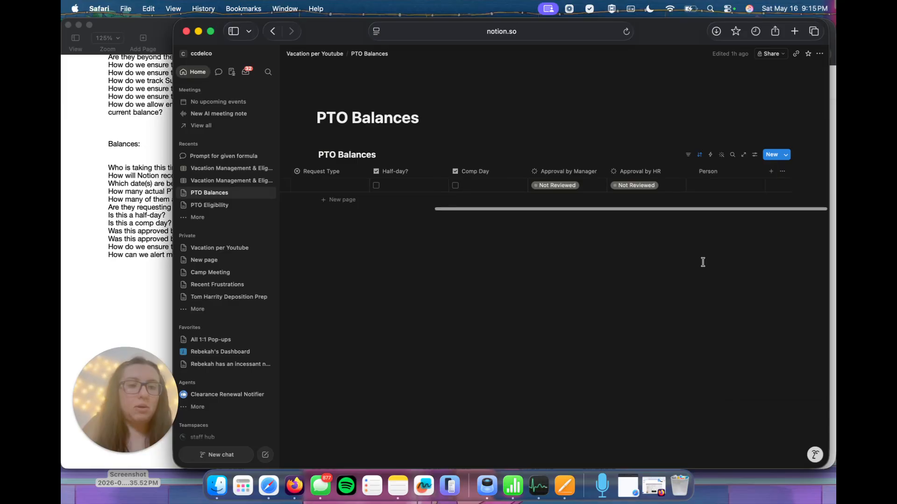
pyautogui.click(704, 175)
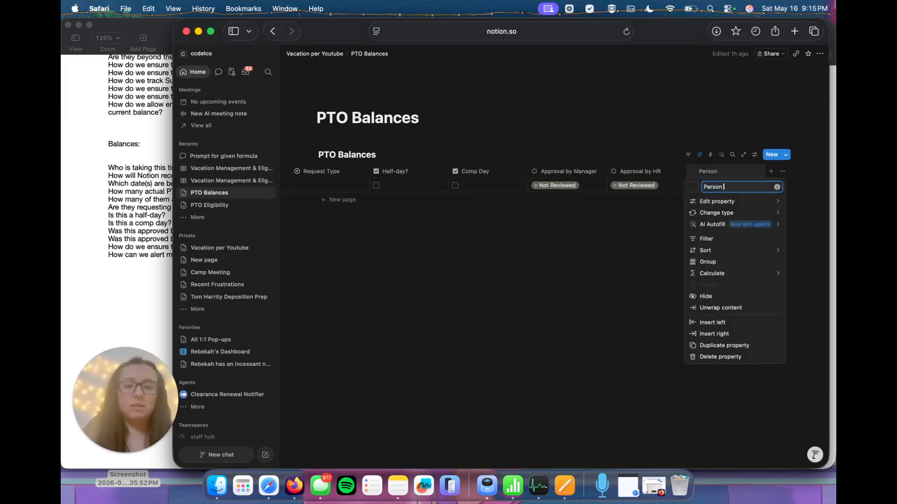
pyautogui.write('Requesting')
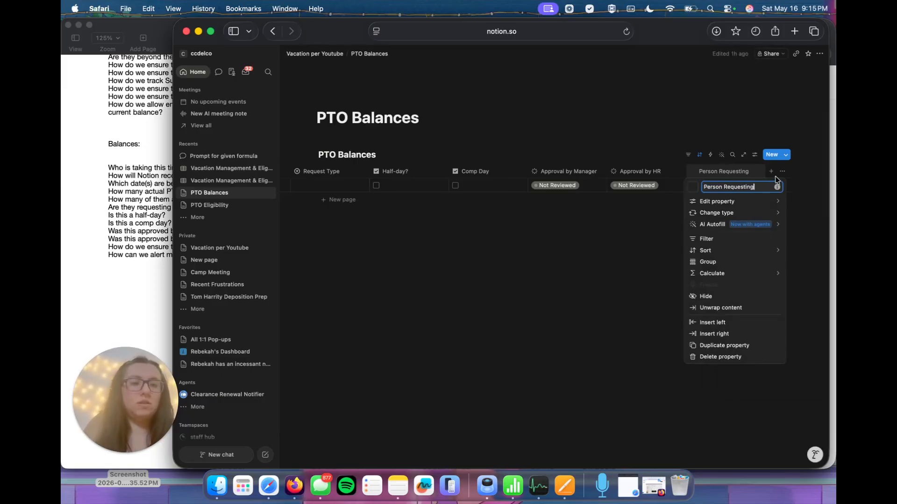
pyautogui.press('Return')
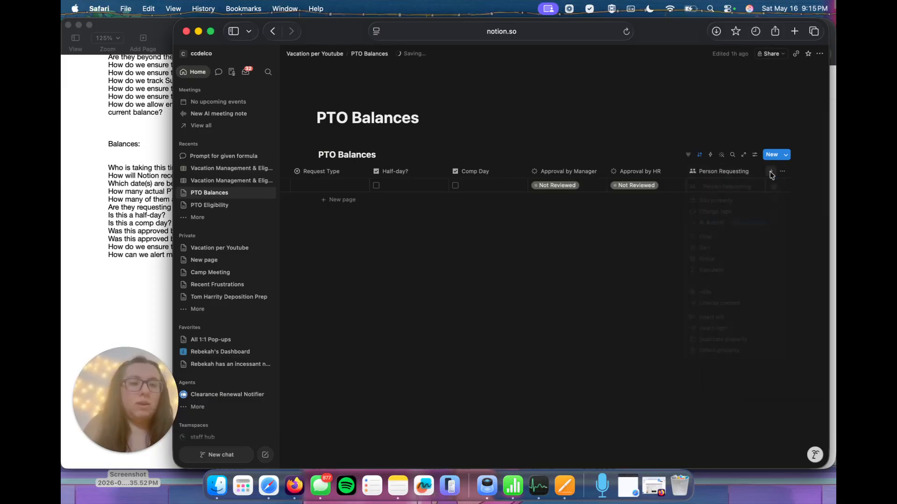
# Step: Add another Person property and rename it "Manager"
pyautogui.click(771, 172)
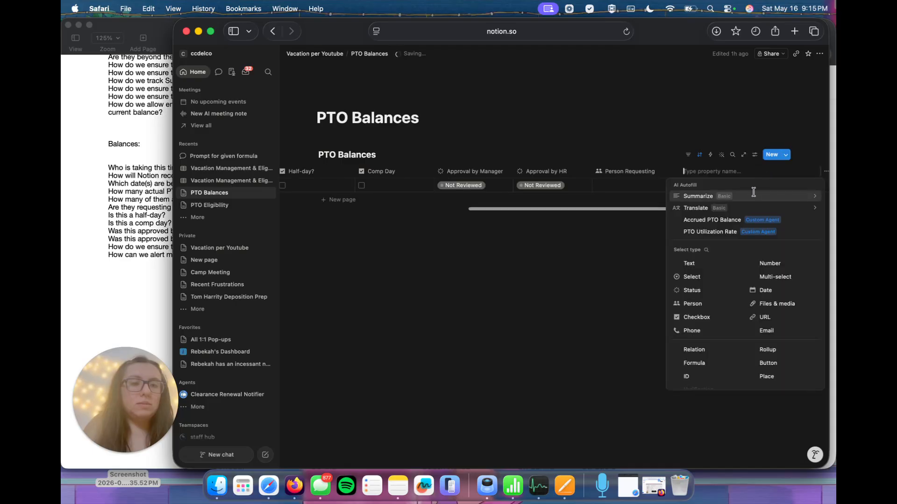
pyautogui.click(695, 305)
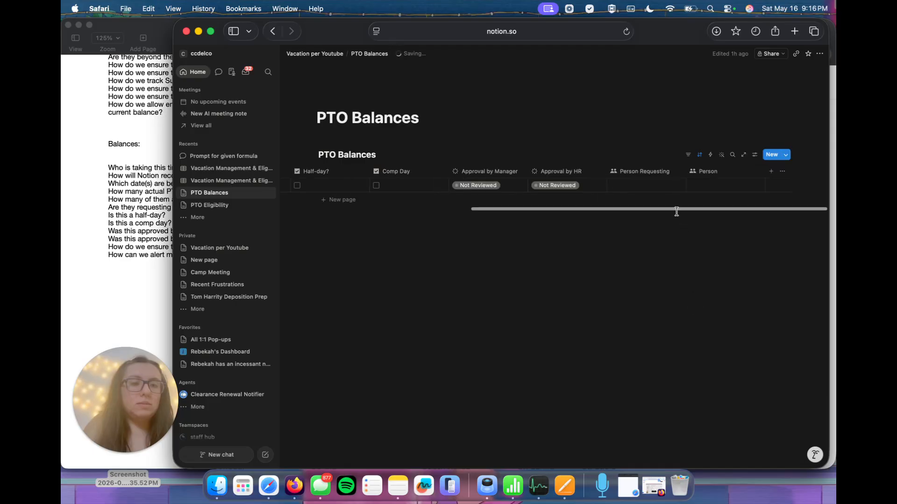
pyautogui.click(715, 172)
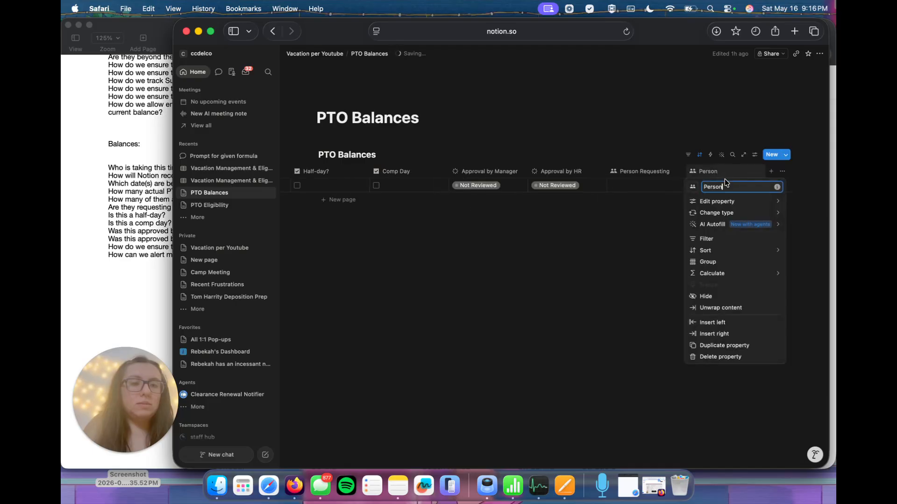
pyautogui.press('BackSpace')
pyautogui.press('BackSpace')
pyautogui.press('BackSpace')
pyautogui.press('BackSpace')
pyautogui.press('BackSpace')
pyautogui.press('BackSpace')
pyautogui.write('Manager')
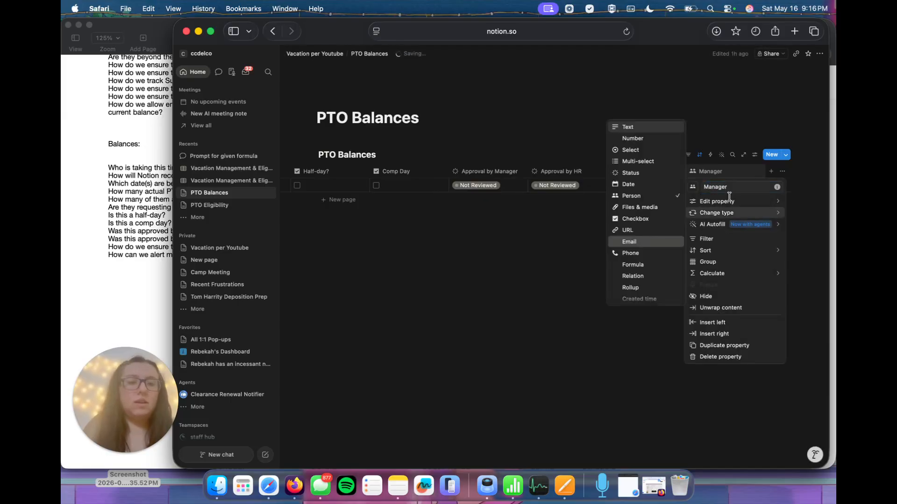
pyautogui.click(762, 177)
# Step: Add a third Person property after Manager and rename it "HR Director"
pyautogui.click(770, 171)
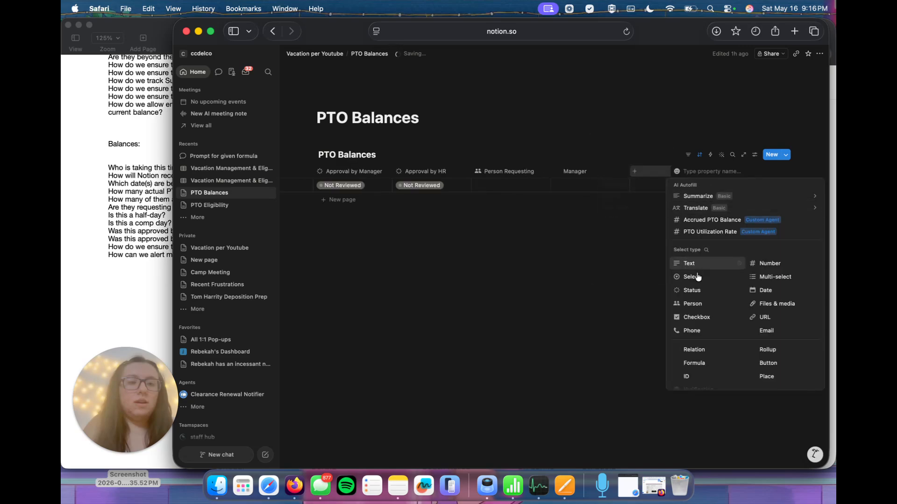
pyautogui.click(689, 304)
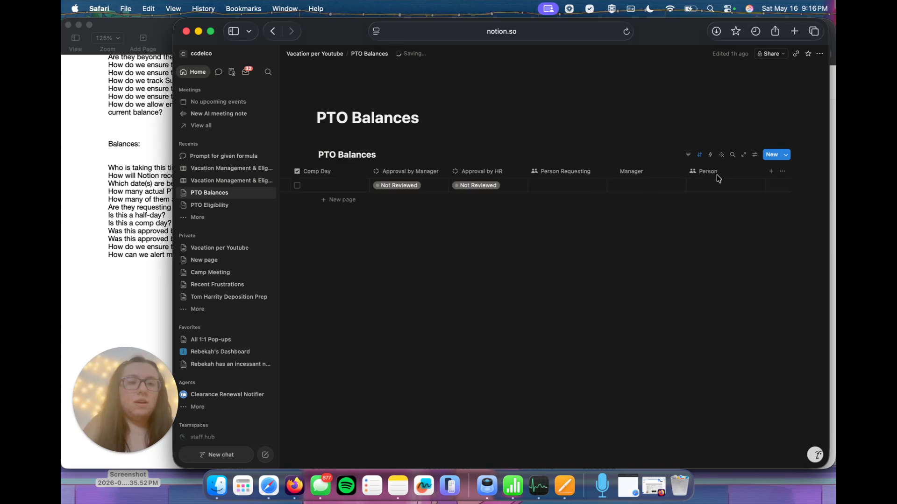
pyautogui.click(704, 177)
pyautogui.click(713, 182)
pyautogui.click(728, 187)
pyautogui.press('super+a')
pyautogui.write('HR')
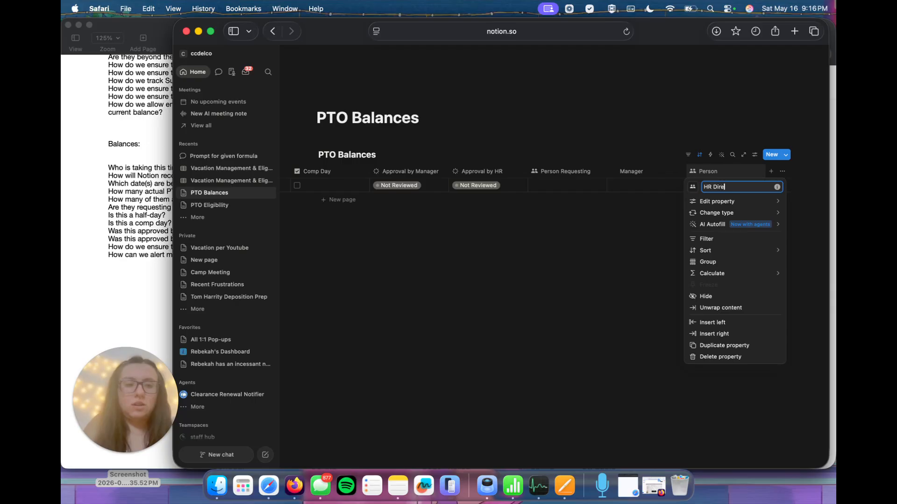
pyautogui.click(629, 174)
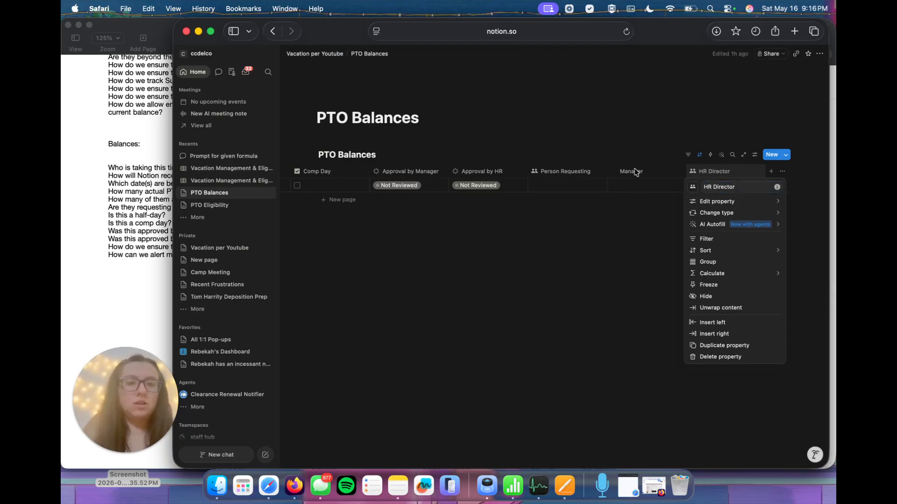
pyautogui.click(628, 174)
pyautogui.click(552, 210)
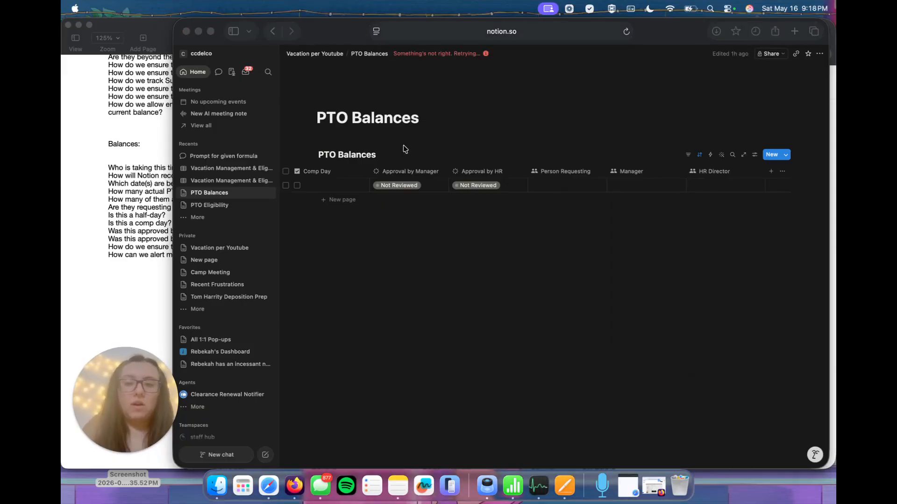
# Step: Add a Formula property after the HR Director property
pyautogui.click(773, 175)
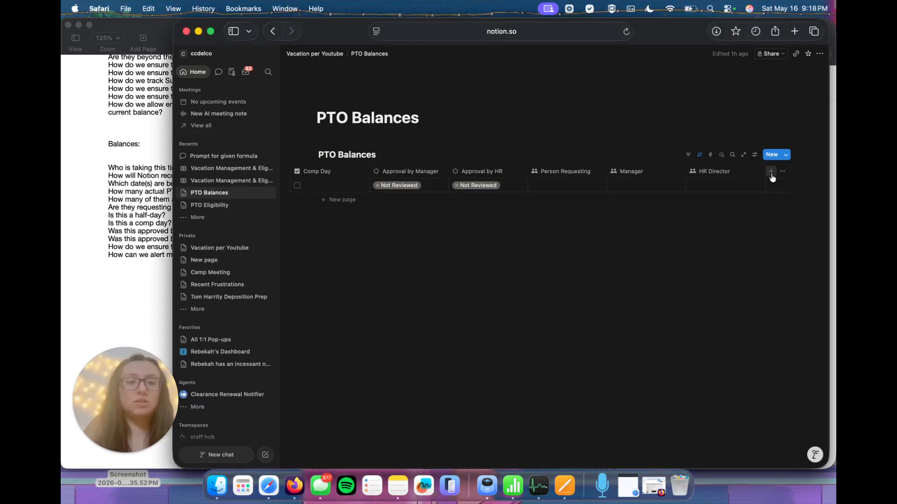
pyautogui.click(773, 173)
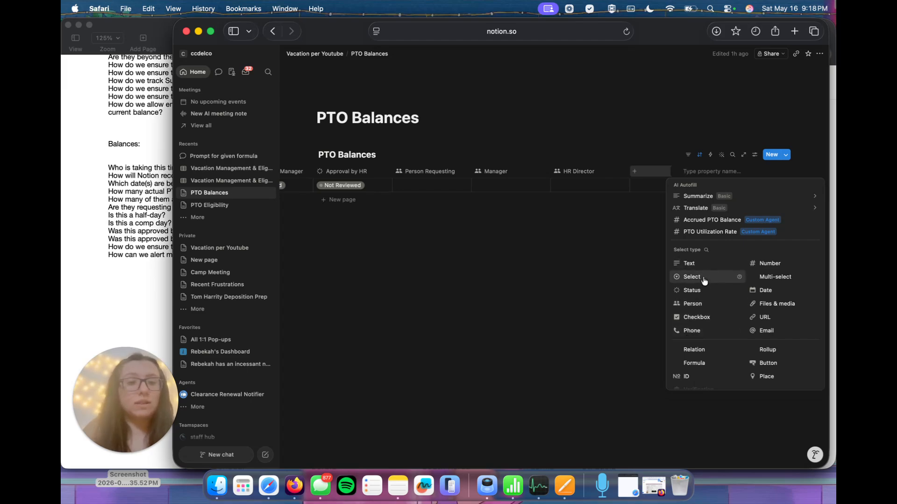
pyautogui.scroll(-3, 697, 339)
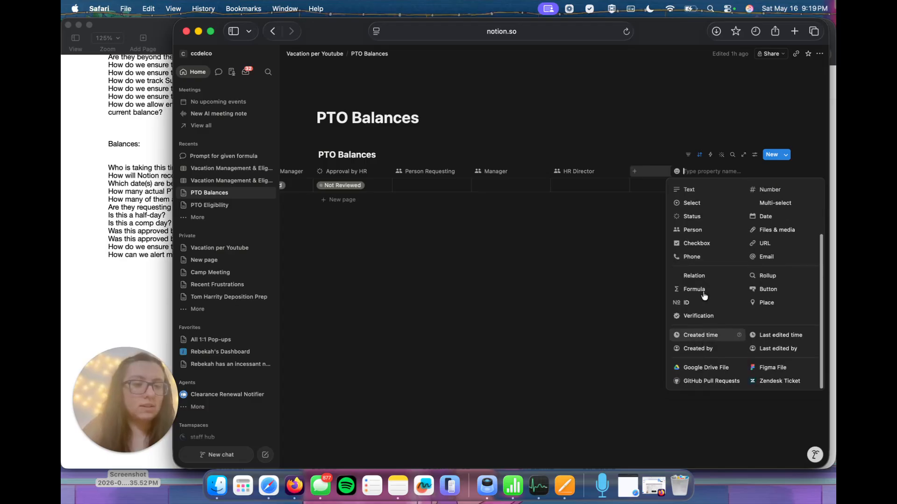
pyautogui.click(693, 289)
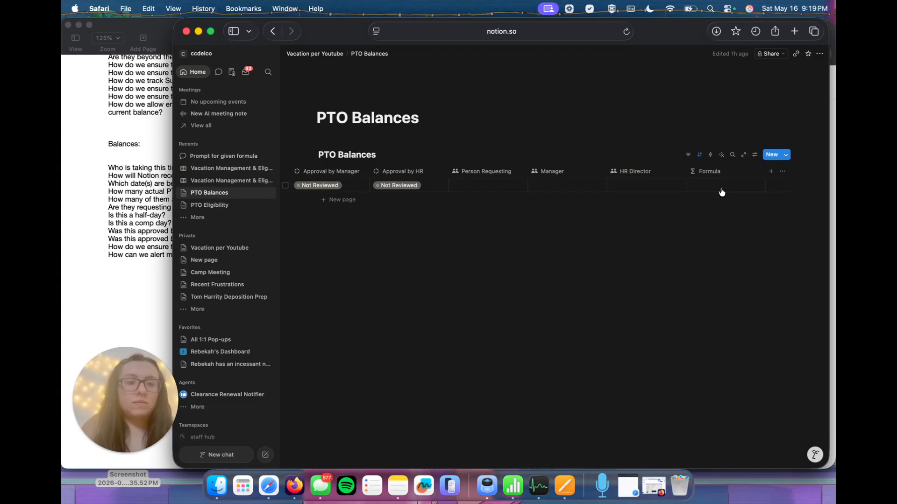
# Step: Have the AI write the new property's formula from the prompt "Return year in request date"
pyautogui.click(705, 185)
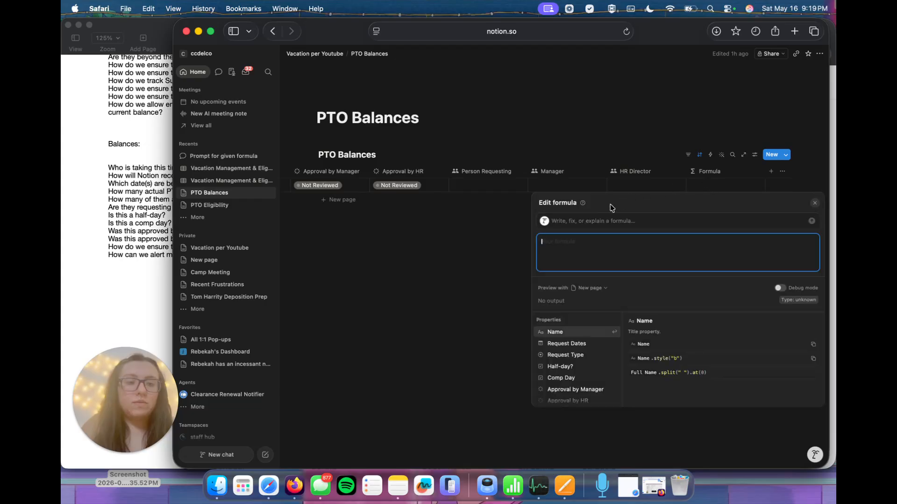
pyautogui.click(585, 229)
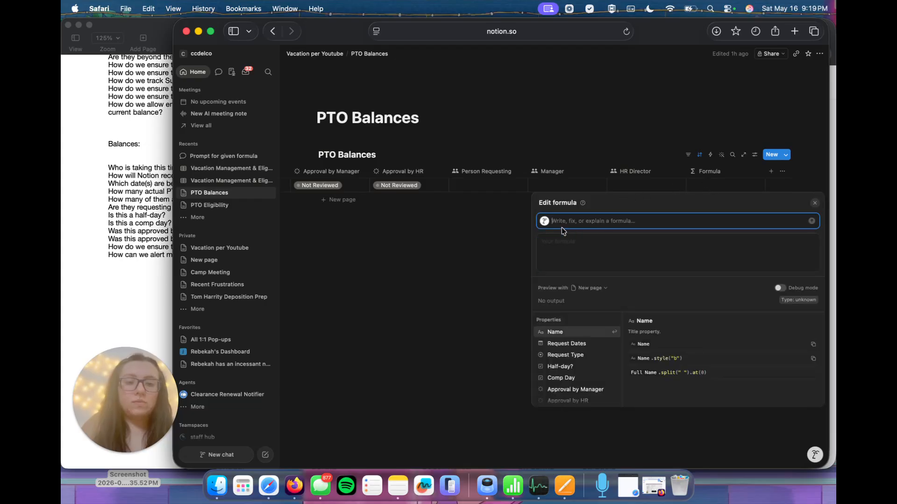
pyautogui.write('R')
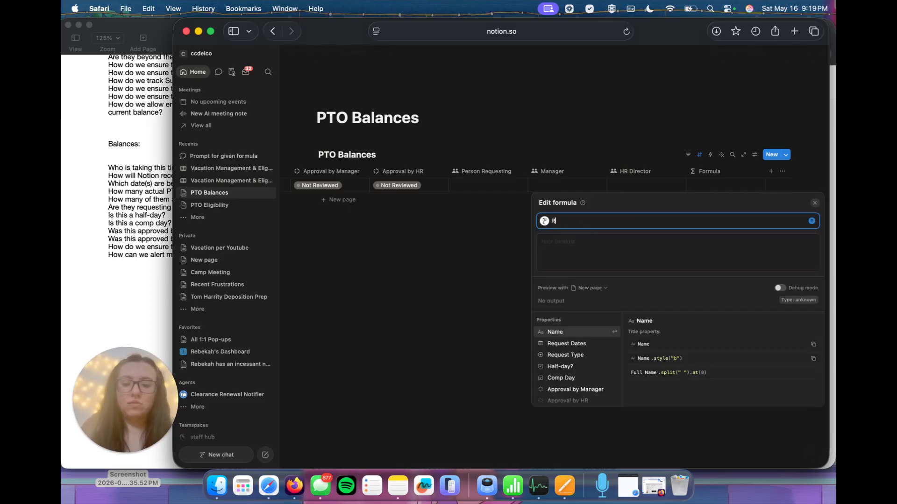
pyautogui.write('eturn ')
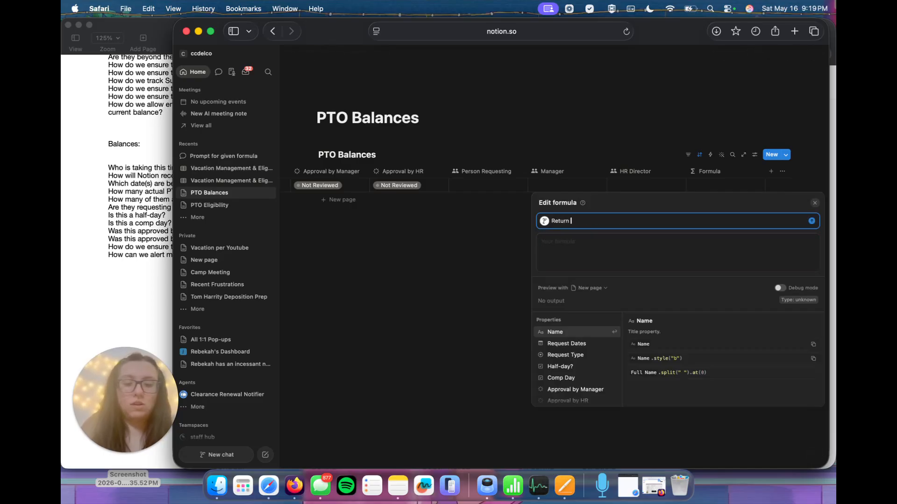
pyautogui.write('year in request')
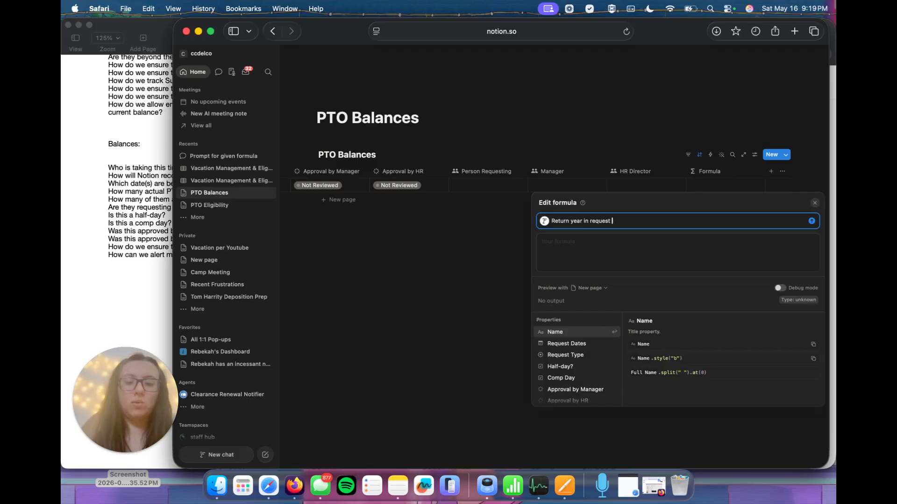
pyautogui.write(' dat')
pyautogui.press('Return')
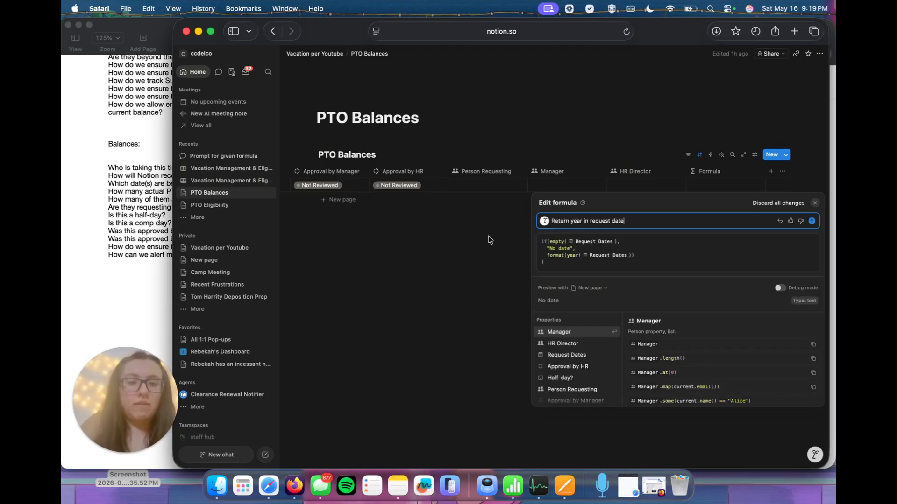
# Step: Close the formula editor and set the first row's Request Dates to May 7, 2026
pyautogui.click(471, 261)
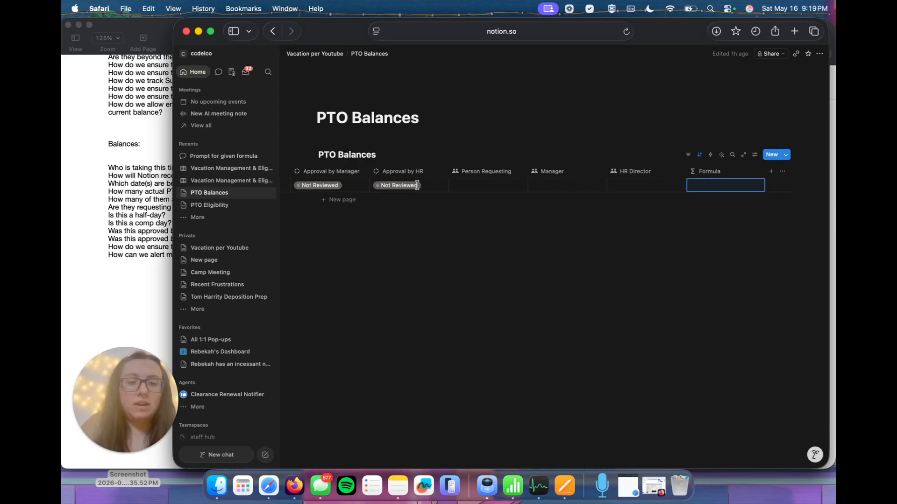
pyautogui.hscroll(-10, 418, 189)
pyautogui.hscroll(10, 420, 189)
pyautogui.hscroll(-10, 435, 189)
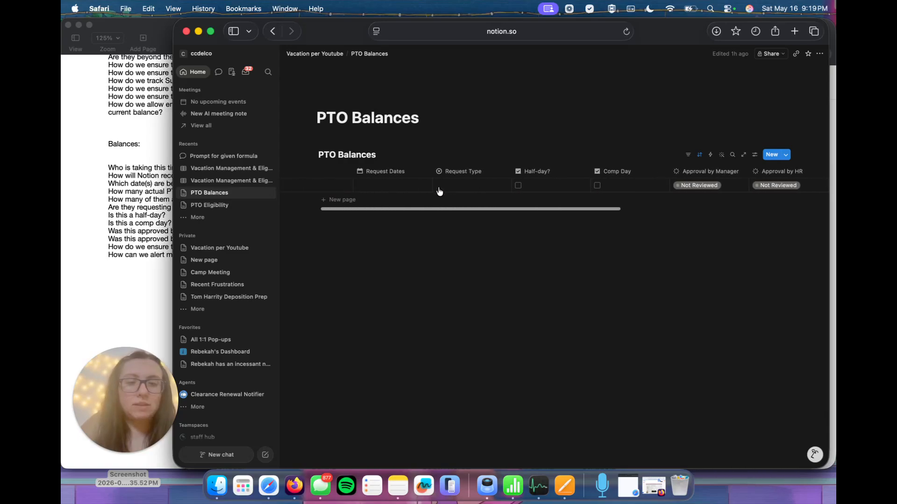
pyautogui.click(405, 187)
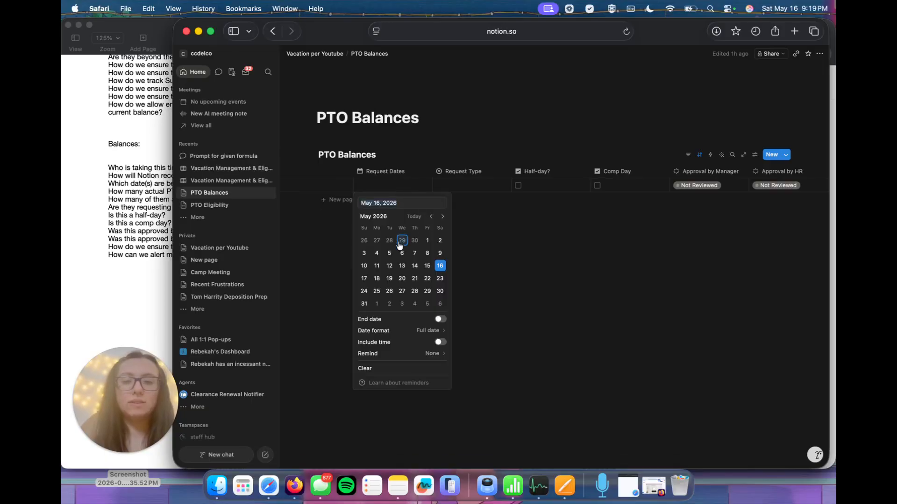
pyautogui.click(414, 255)
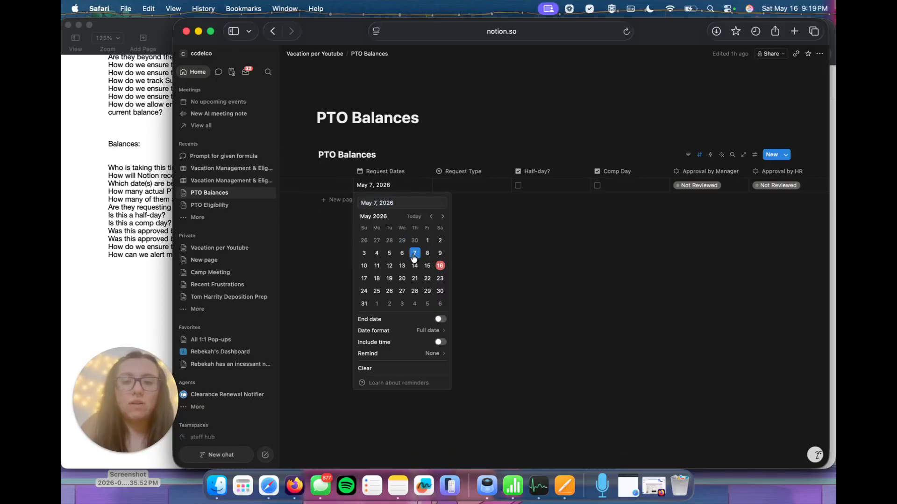
pyautogui.click(524, 221)
# Step: Add a second row to PTO Balances and set its Request Dates to August 11, 2025
pyautogui.click(333, 206)
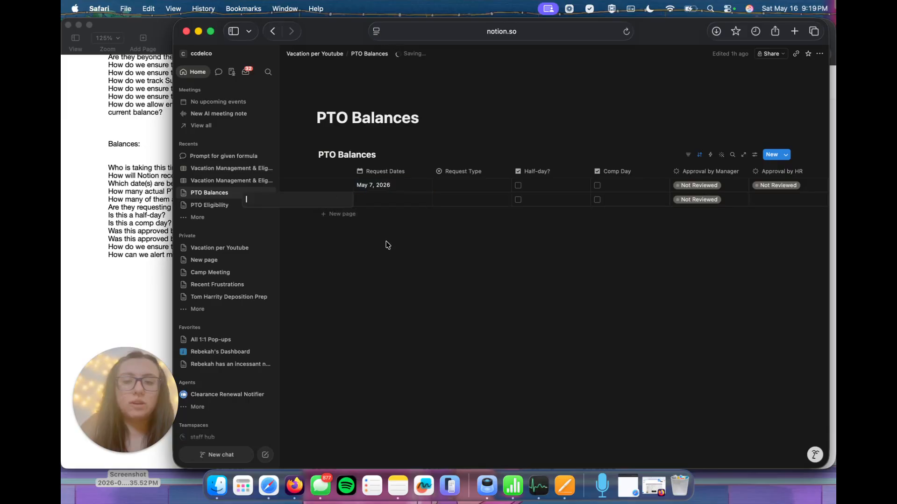
pyautogui.click(385, 205)
pyautogui.click(431, 231)
pyautogui.click(431, 231)
pyautogui.click(431, 232)
pyautogui.click(431, 231)
pyautogui.click(431, 232)
pyautogui.click(431, 231)
pyautogui.click(431, 231)
pyautogui.click(431, 231)
pyautogui.click(431, 231)
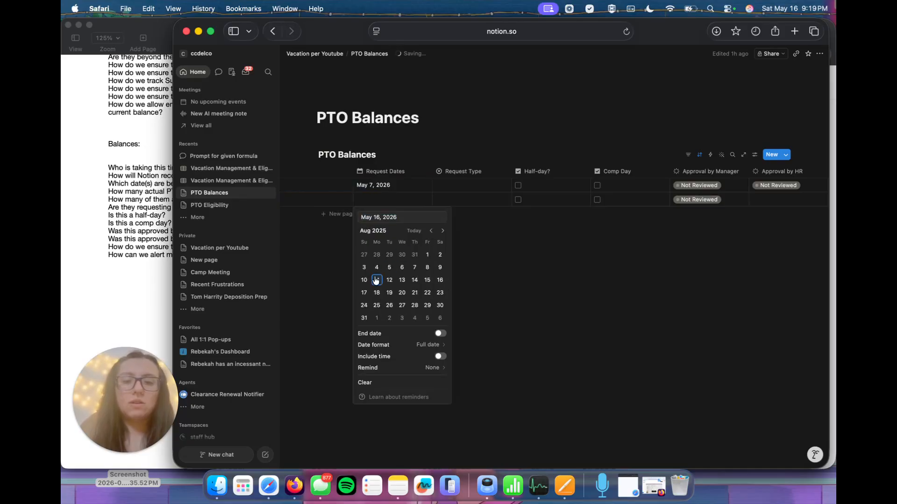
pyautogui.click(378, 281)
pyautogui.click(491, 258)
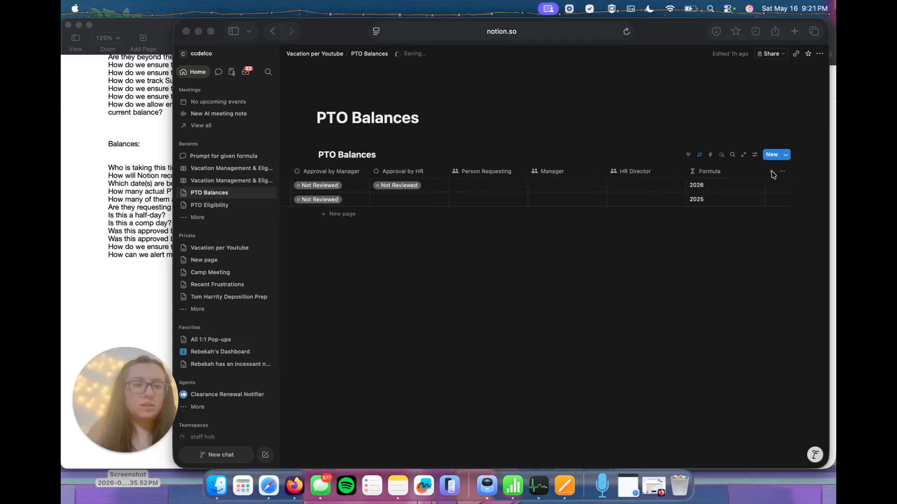
# Step: Add a second Formula property at the end of the PTO Balances table
pyautogui.click(772, 173)
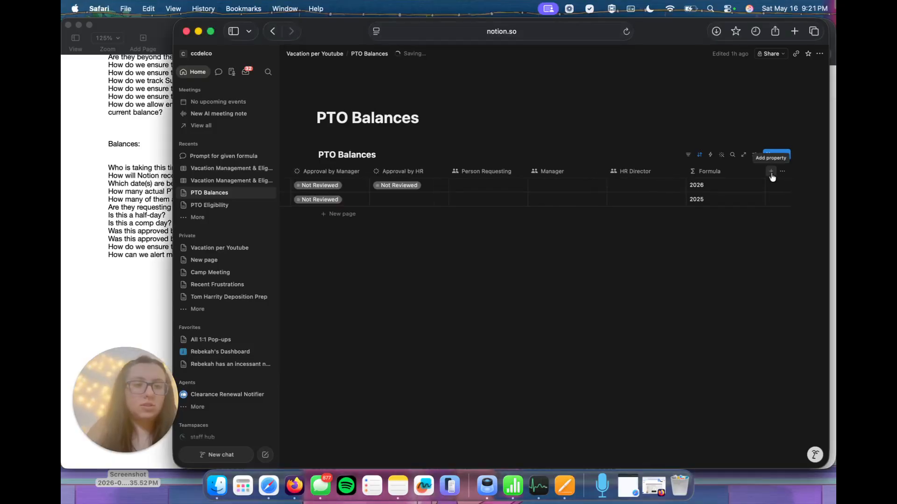
pyautogui.click(771, 174)
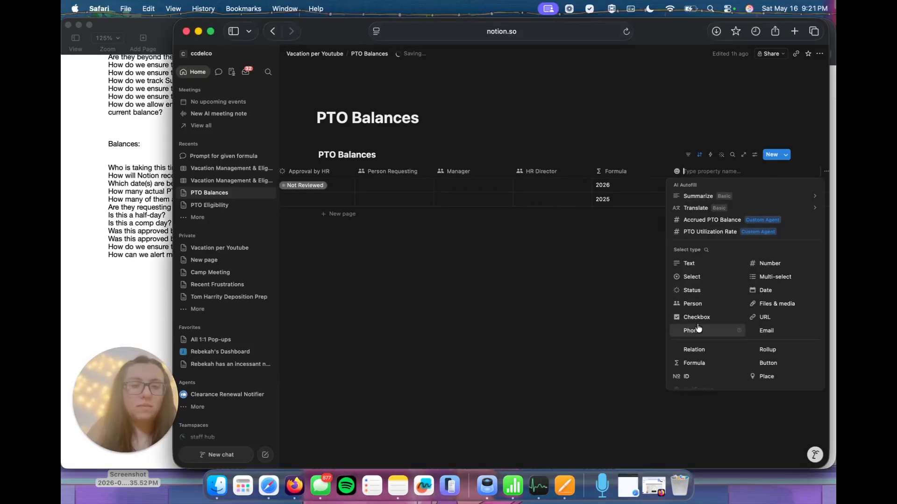
pyautogui.click(693, 369)
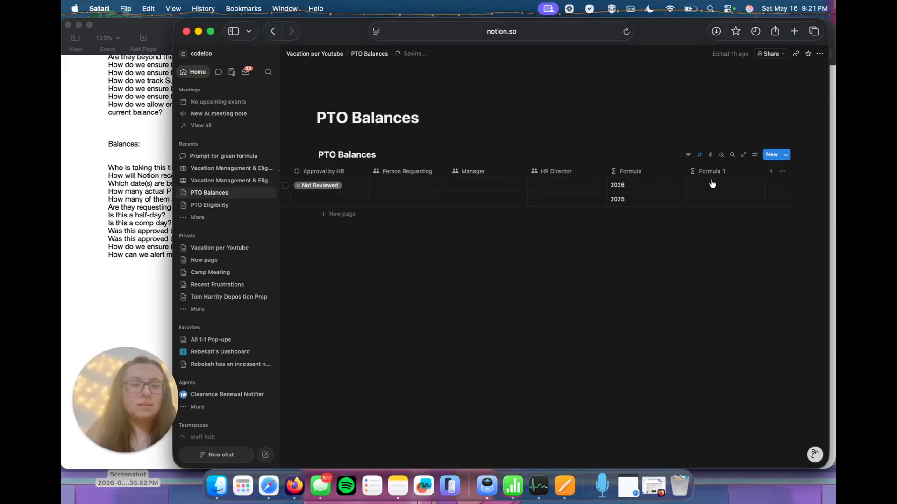
# Step: Have the AI write the new property's formula from the prompt "Check if date is set in current calendar year, if so, check box"
pyautogui.click(703, 192)
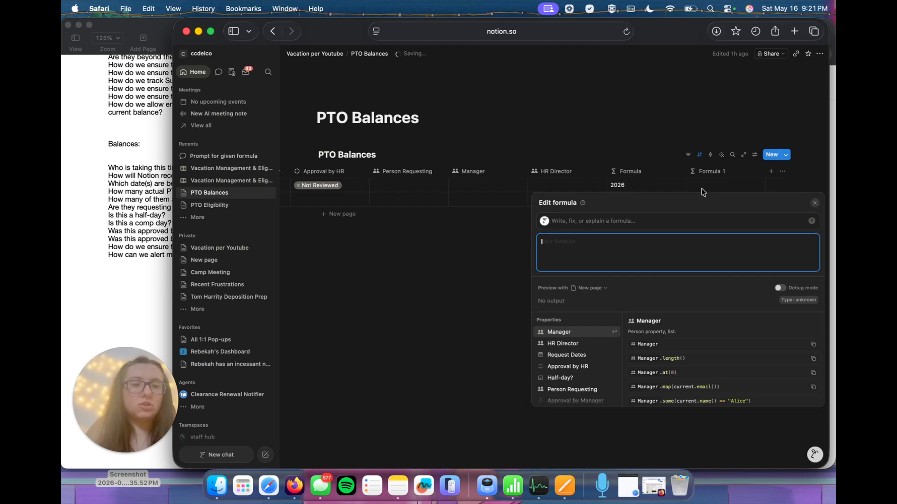
pyautogui.click(574, 222)
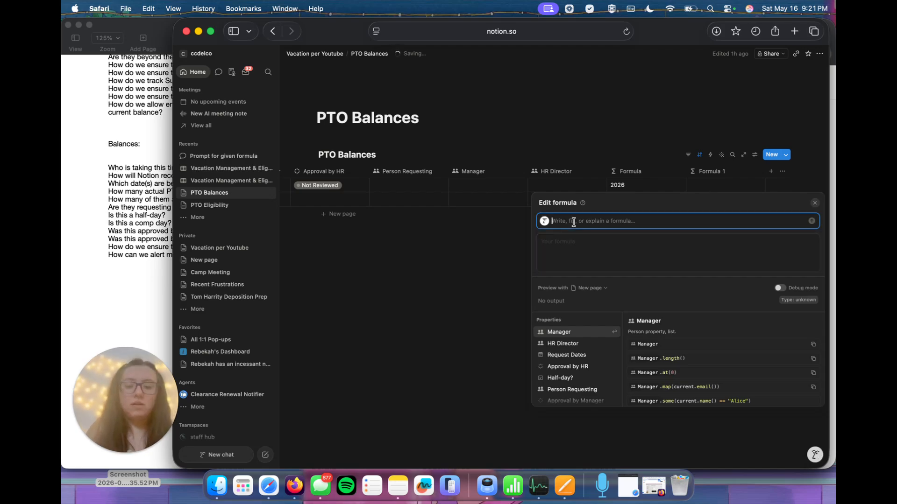
pyautogui.write('Check is')
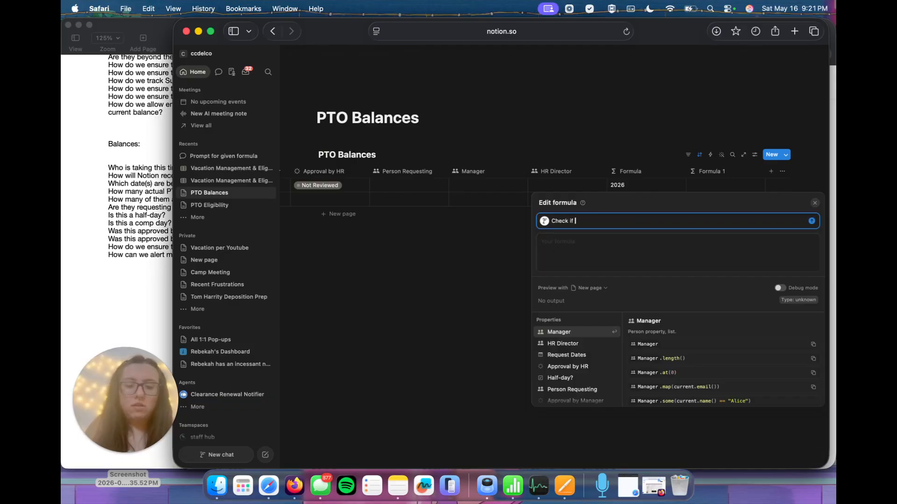
pyautogui.write(' date is sen')
pyautogui.press('BackSpace')
pyautogui.write('t in ')
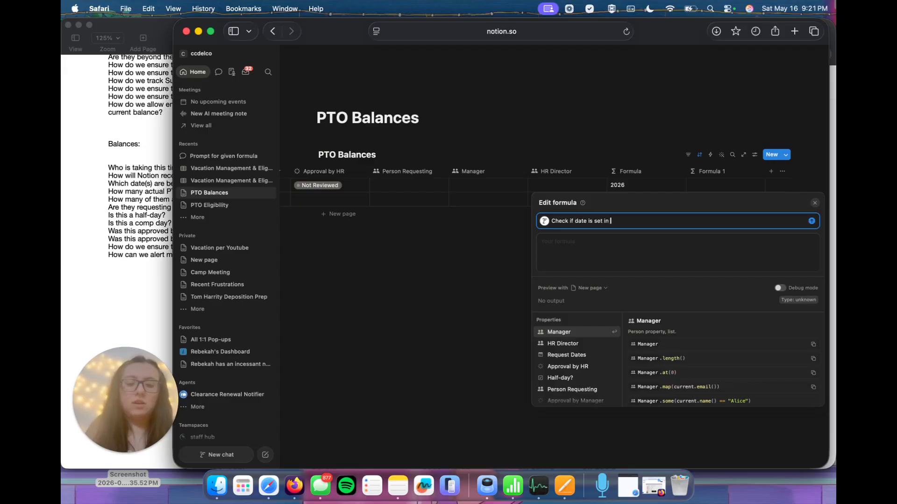
pyautogui.write('current calendar year, if so, check box')
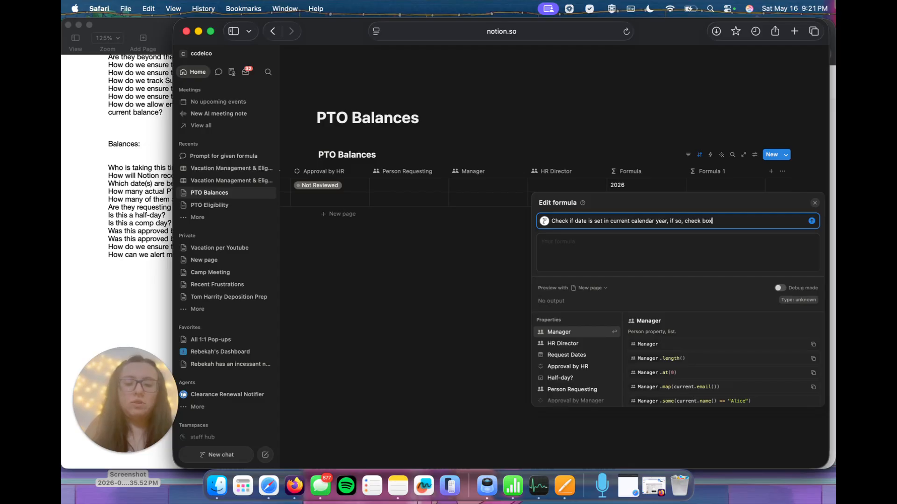
pyautogui.press('Return')
pyautogui.press('Escape')
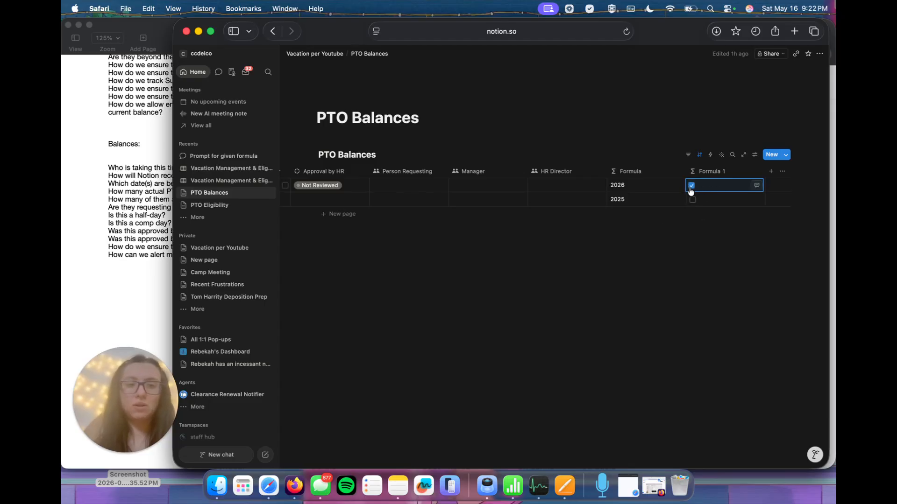
# Step: Rename the year-returning formula property "Request Year" and the checkbox formula property "This year?"
pyautogui.click(631, 172)
pyautogui.write('Request Yea')
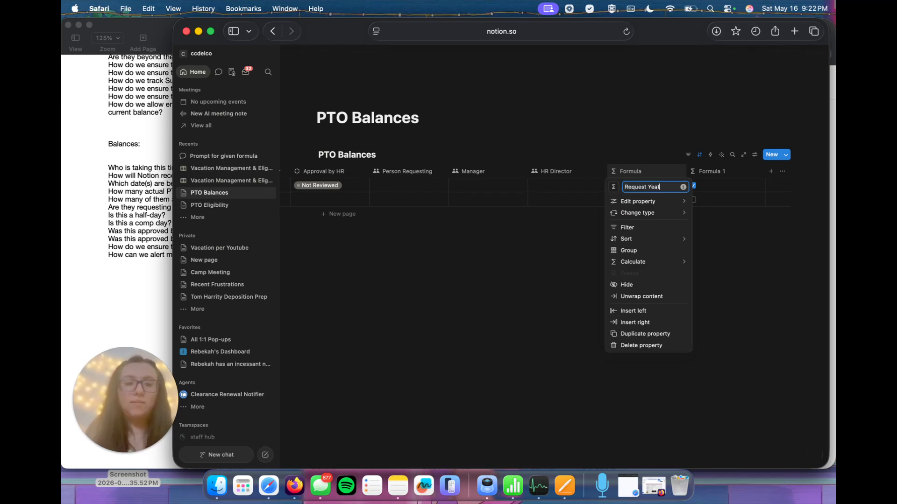
pyautogui.click(719, 172)
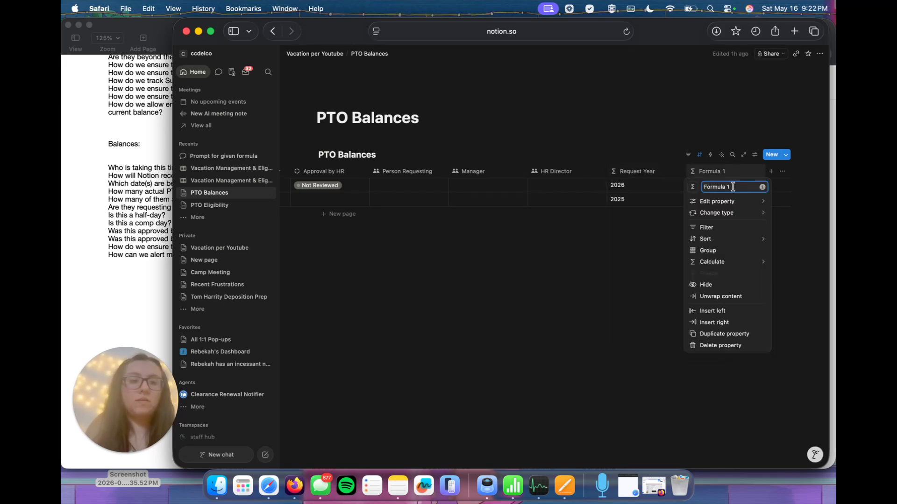
pyautogui.moveTo(733, 186); pyautogui.dragTo(679, 187)
pyautogui.write('This ')
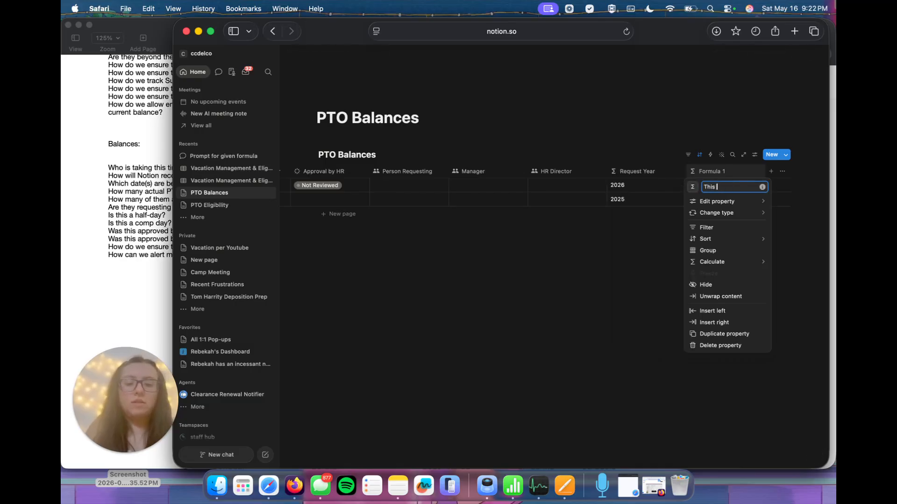
pyautogui.write('year?')
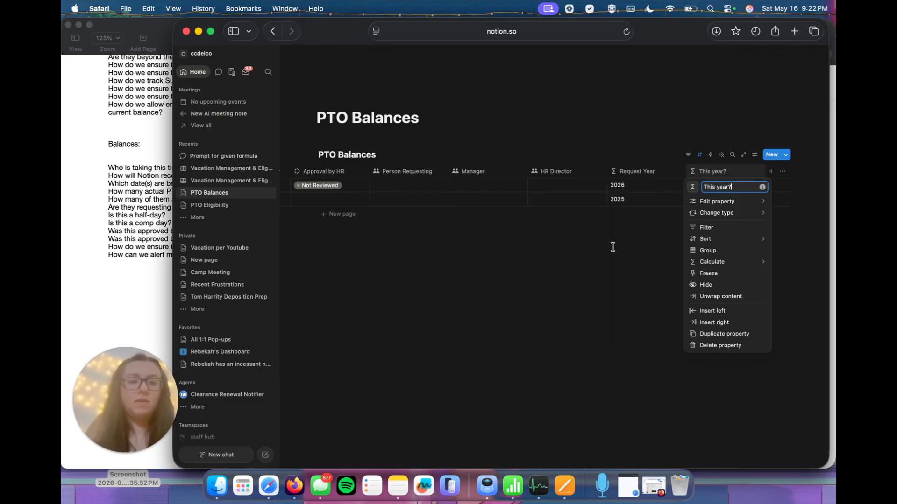
pyautogui.press('Return')
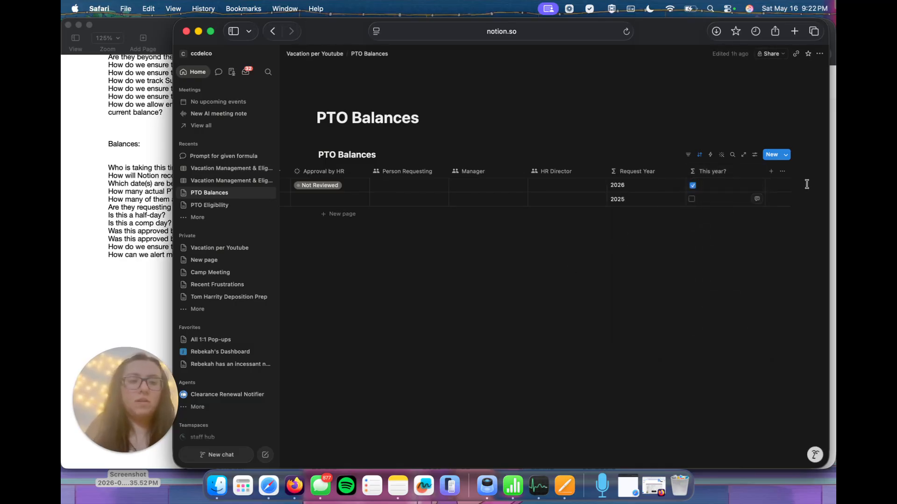
# Step: Add a Formula property after "This year?" using the AI prompt "Check if request date is in next calendar year, if so, check box"
pyautogui.click(771, 176)
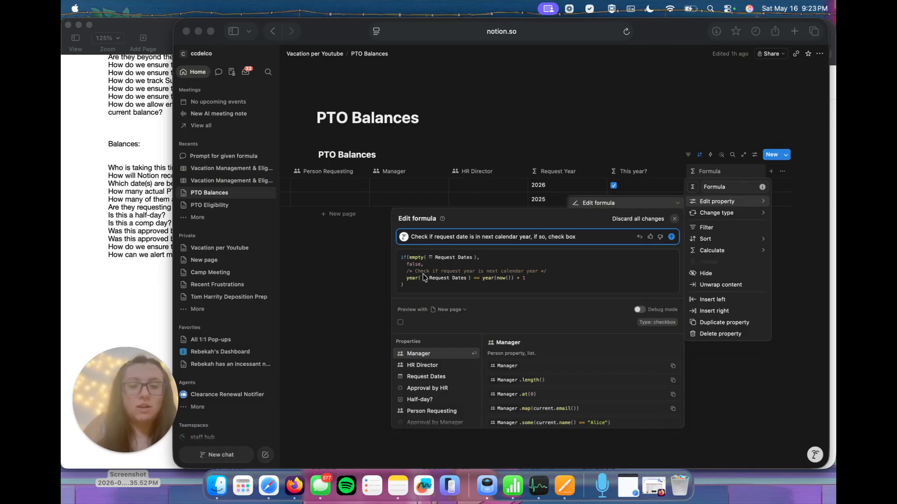
pyautogui.click(366, 272)
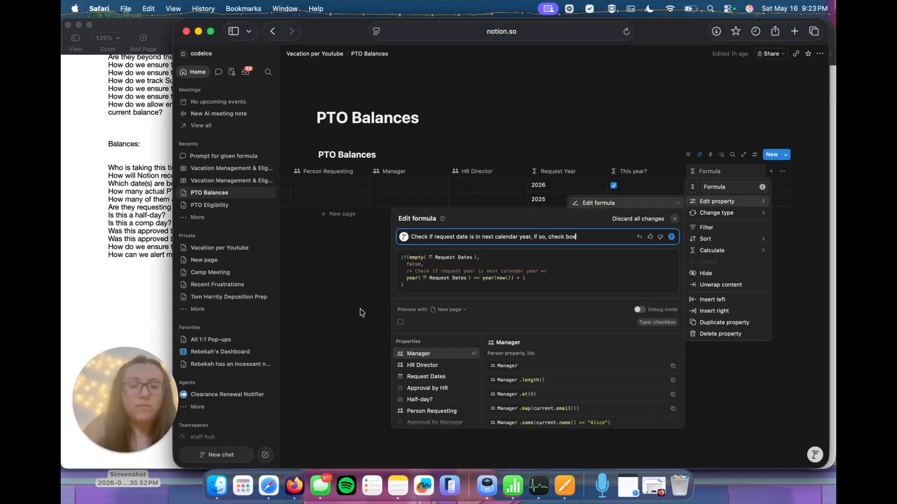
pyautogui.click(349, 319)
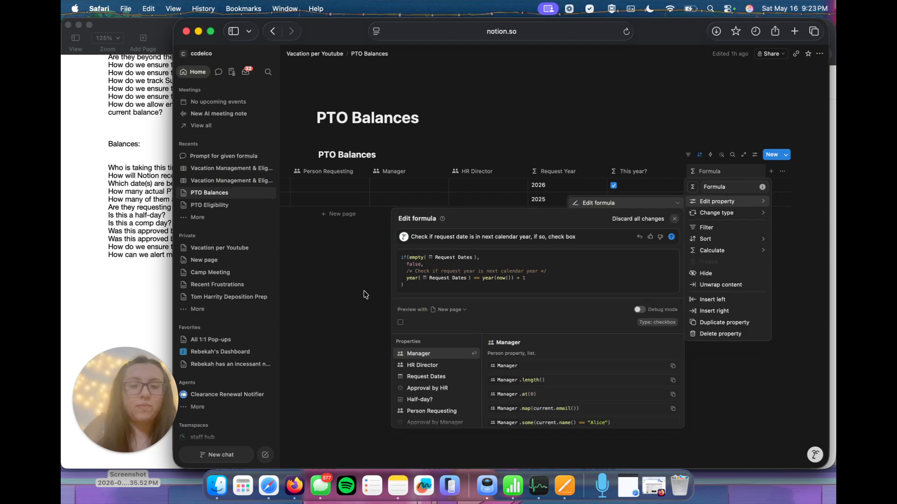
pyautogui.click(495, 134)
pyautogui.click(472, 302)
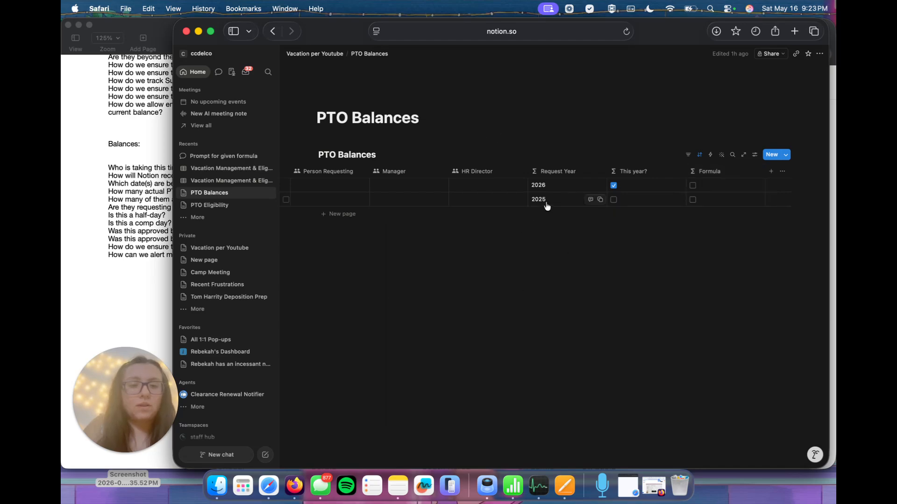
# Step: Add a third row to PTO Balances and set its Request Dates to April 19, 2027
pyautogui.hscroll(-10, 501, 204)
pyautogui.click(334, 214)
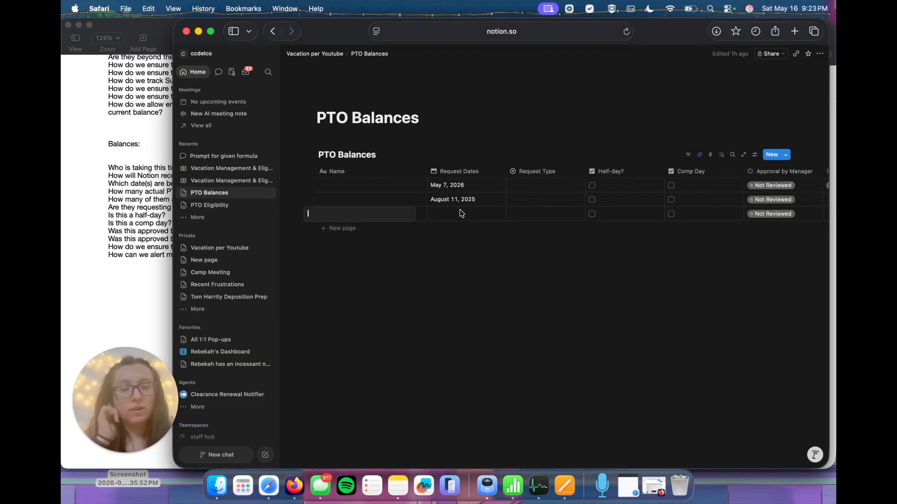
pyautogui.click(458, 213)
pyautogui.click(505, 246)
pyautogui.click(505, 245)
pyautogui.click(505, 245)
pyautogui.click(505, 246)
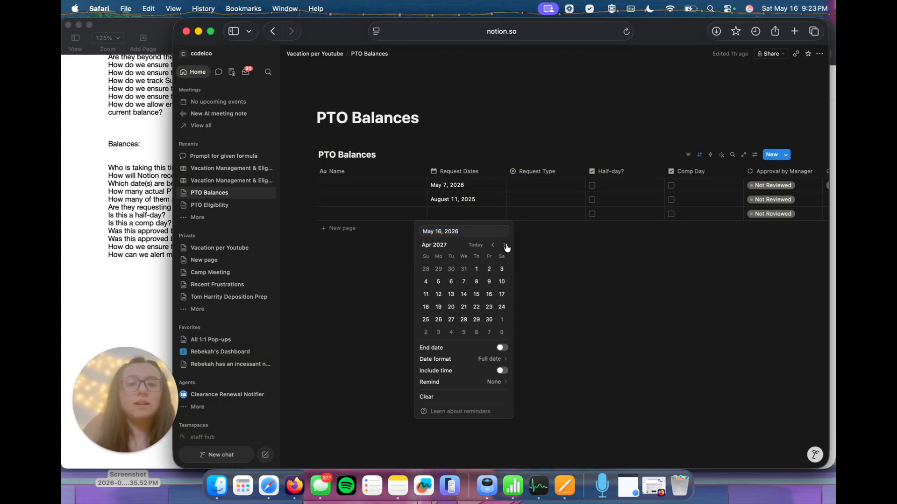
pyautogui.click(438, 306)
pyautogui.click(551, 283)
pyautogui.hscroll(10, 348, 251)
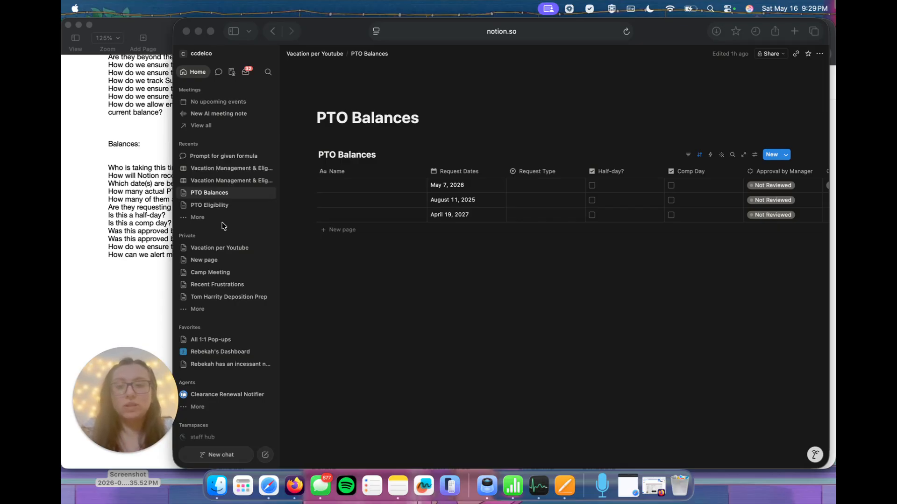
# Step: On the PTO Eligibility page, tick Sunday, Monday and Thursday in the row with a Sick Eligibility of 5
pyautogui.click(205, 210)
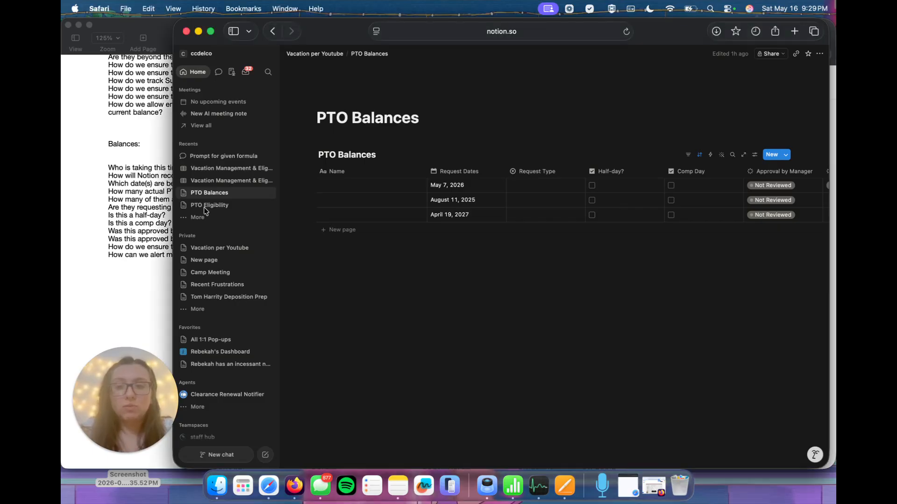
pyautogui.click(216, 208)
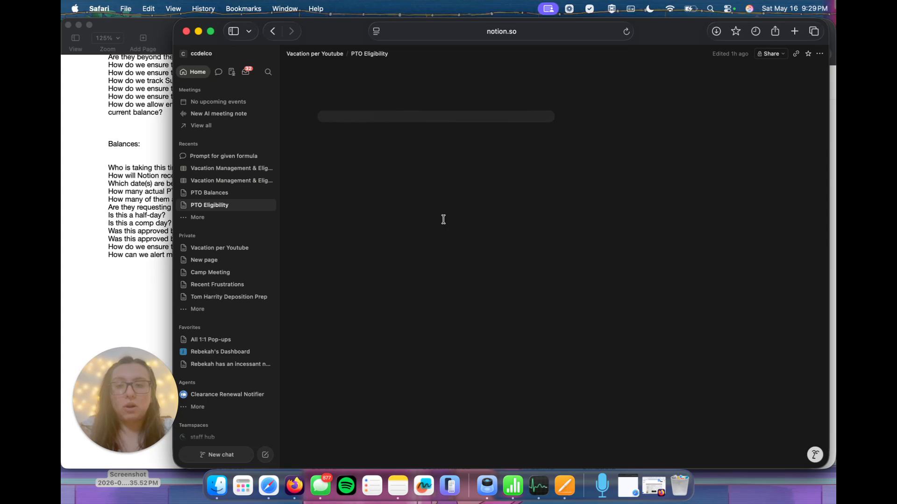
pyautogui.hscroll(5, 444, 224)
pyautogui.hscroll(15, 444, 223)
pyautogui.hscroll(2, 444, 224)
pyautogui.click(462, 256)
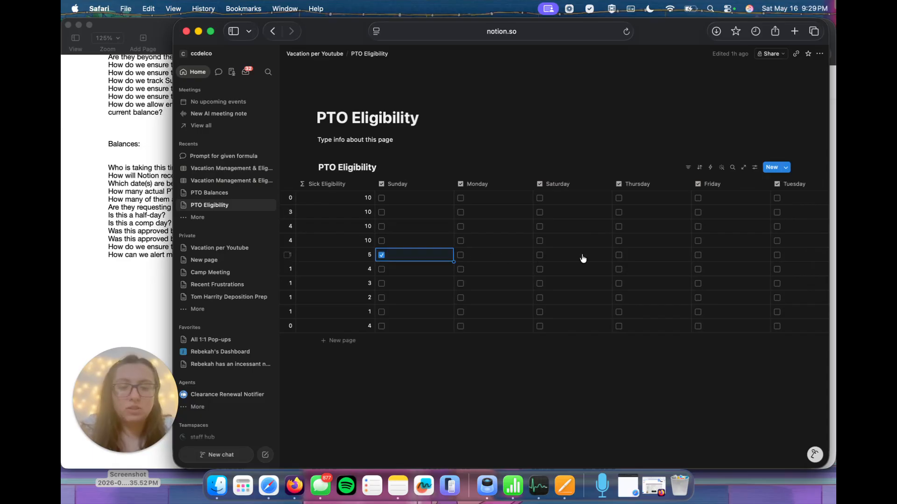
pyautogui.click(619, 256)
pyautogui.click(698, 256)
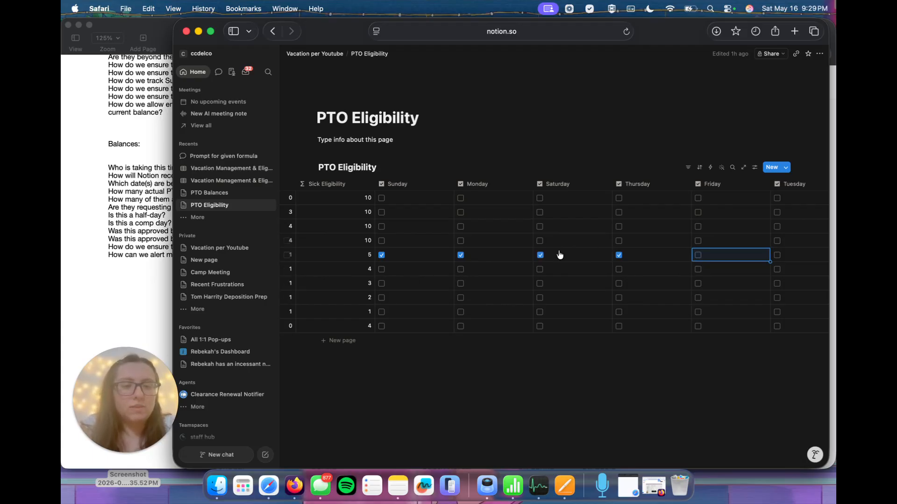
pyautogui.click(540, 256)
# Step: Reorder the weekday columns by moving Tuesday after Monday, Wednesday after Tuesday, and Saturday after Friday
pyautogui.moveTo(790, 184); pyautogui.dragTo(564, 185)
pyautogui.hscroll(5, 727, 234)
pyautogui.hscroll(2, 726, 234)
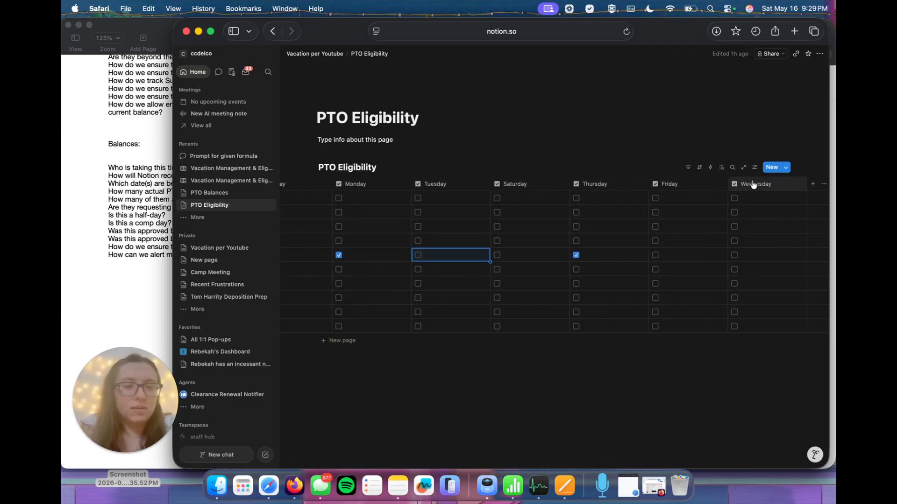
pyautogui.moveTo(696, 185); pyautogui.dragTo(540, 185)
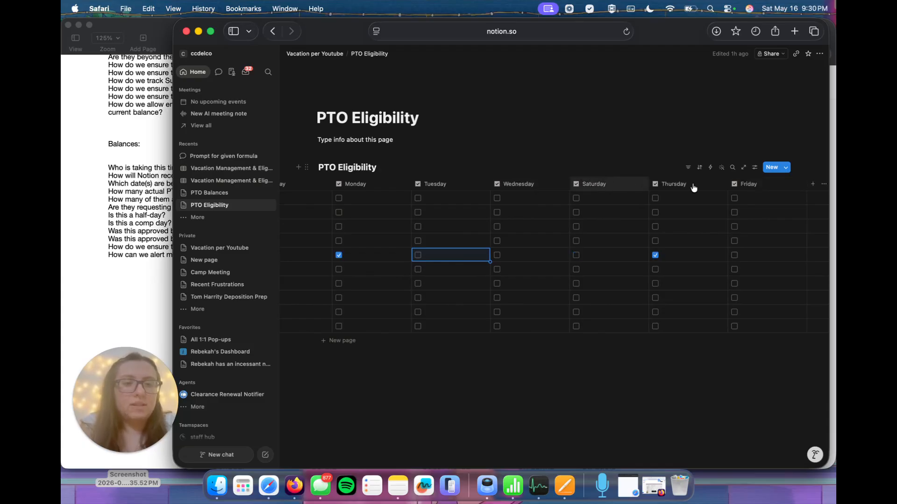
pyautogui.moveTo(745, 192); pyautogui.dragTo(750, 194)
pyautogui.click(655, 255)
pyautogui.click(576, 255)
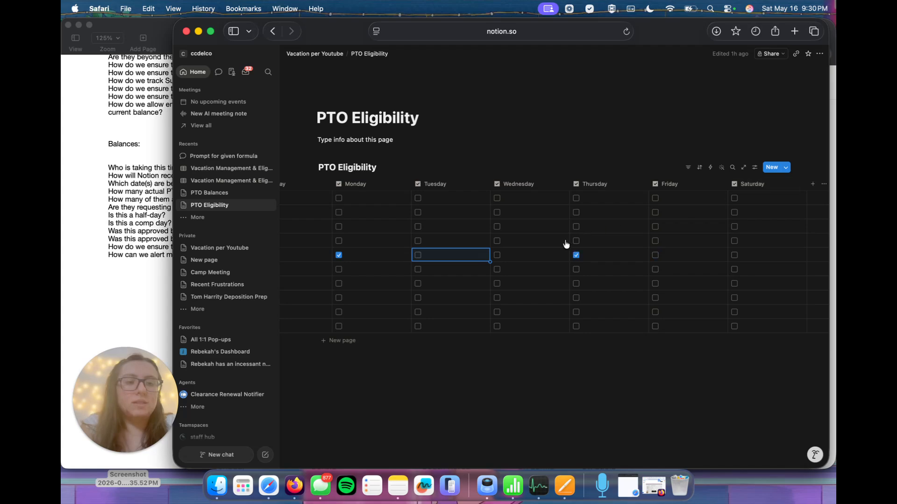
# Step: Tick Tuesday and Wednesday in the row with a Sick Eligibility of 5
pyautogui.hscroll(1, 667, 237)
pyautogui.hscroll(-4, 659, 235)
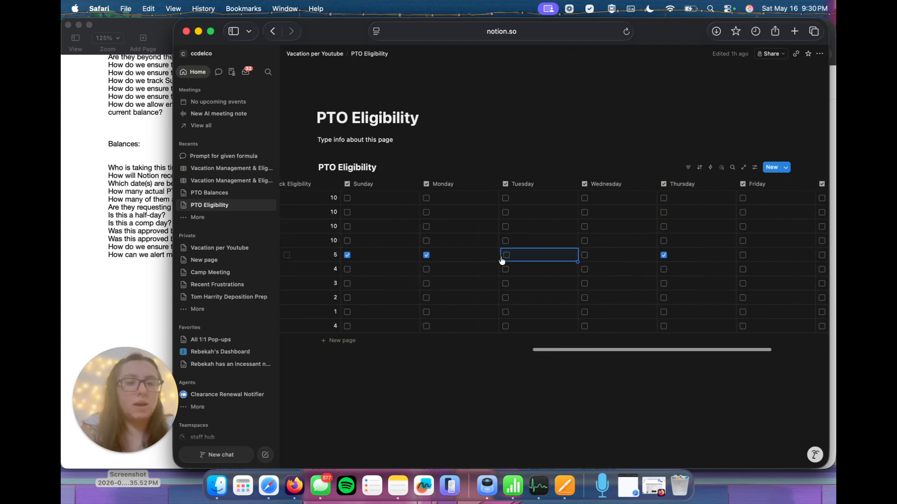
pyautogui.click(507, 257)
pyautogui.click(578, 262)
pyautogui.click(585, 256)
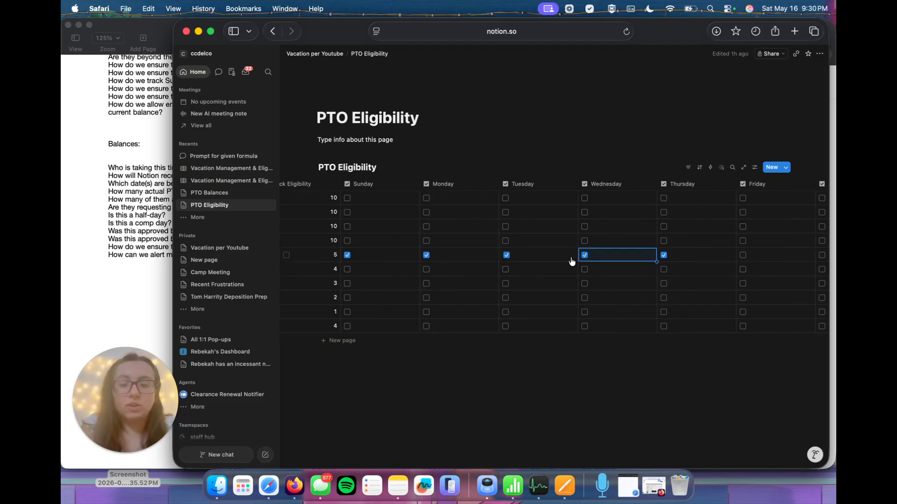
# Step: Tick Monday, Tuesday, Wednesday and Thursday in the row directly below, the upper one with a Sick Eligibility of 4
pyautogui.click(441, 274)
pyautogui.click(523, 273)
pyautogui.click(583, 271)
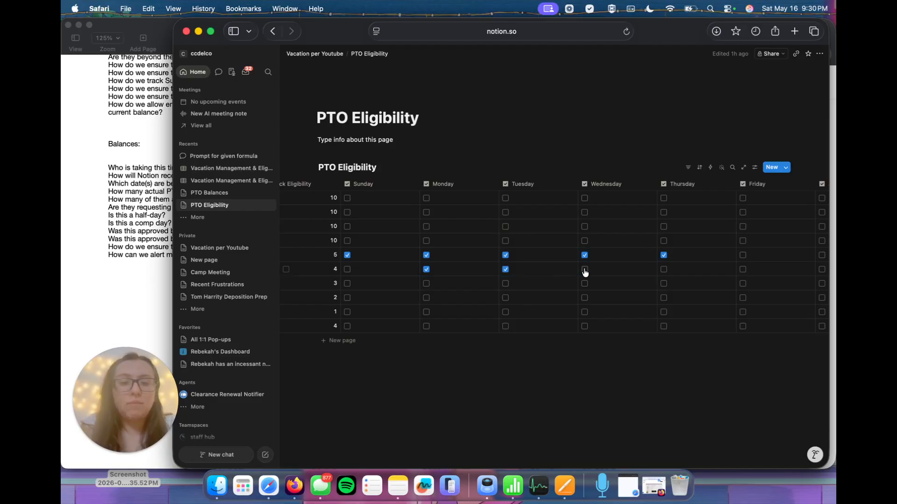
pyautogui.click(664, 274)
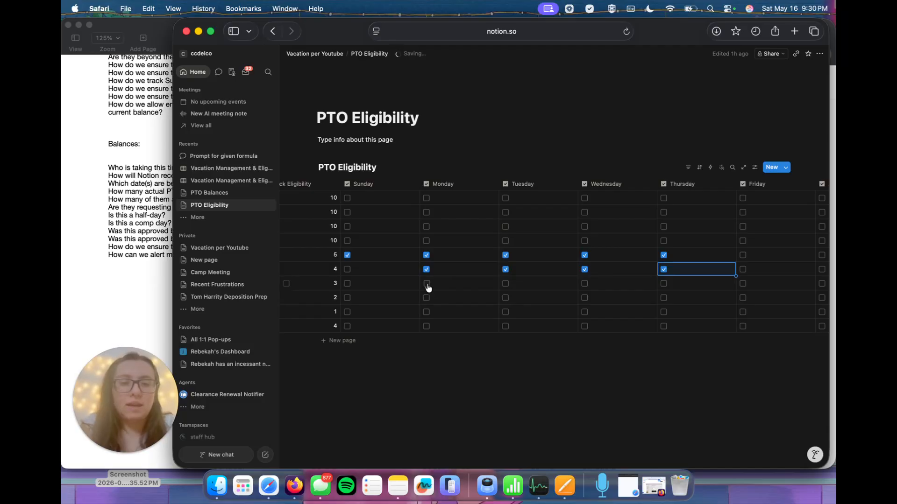
# Step: Tick Sunday, Tuesday and Thursday in the Sick Eligibility 3 row, and Tuesday and Thursday in the Sick Eligibility 2 row
pyautogui.click(348, 284)
pyautogui.click(507, 284)
pyautogui.click(664, 283)
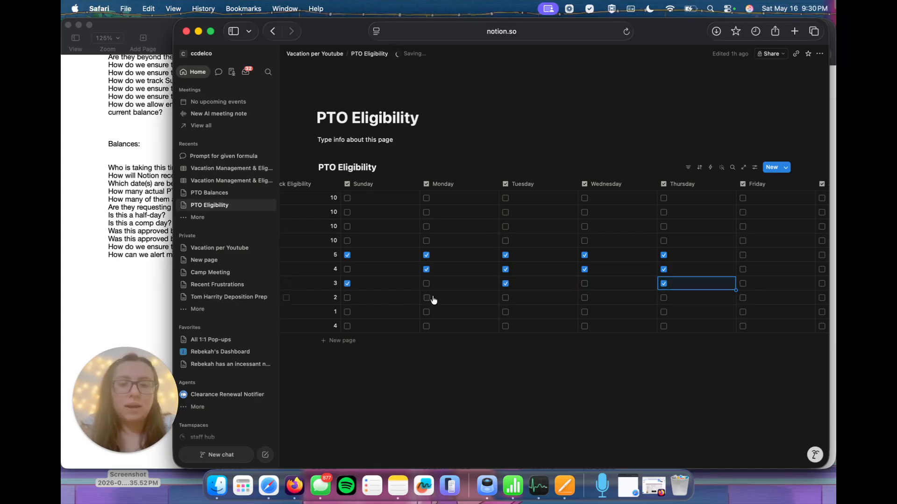
pyautogui.click(506, 299)
pyautogui.click(664, 298)
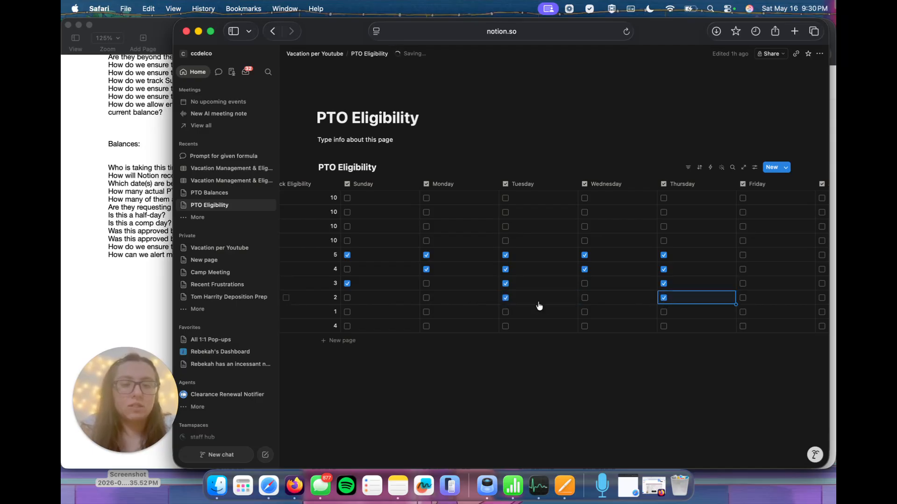
# Step: Tick Wednesday in the Sick Eligibility 1 row, and Monday through Thursday in the last row
pyautogui.click(585, 313)
pyautogui.click(426, 326)
pyautogui.click(506, 326)
pyautogui.click(584, 326)
pyautogui.click(663, 327)
# Step: Tick Wednesday and Thursday in the four Full Time rows, and Tuesday in the lower two of them
pyautogui.click(663, 241)
pyautogui.click(663, 227)
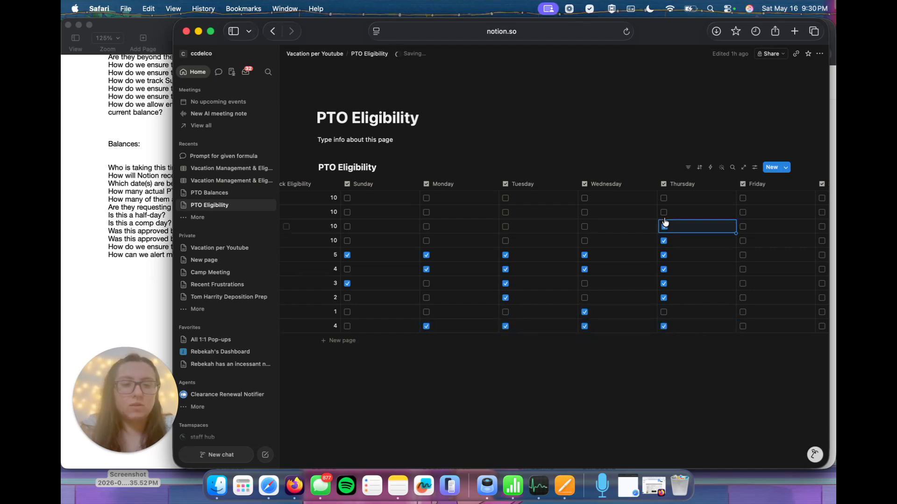
pyautogui.click(664, 212)
pyautogui.click(584, 198)
pyautogui.click(585, 212)
pyautogui.click(584, 226)
pyautogui.click(584, 241)
pyautogui.click(505, 241)
pyautogui.click(506, 226)
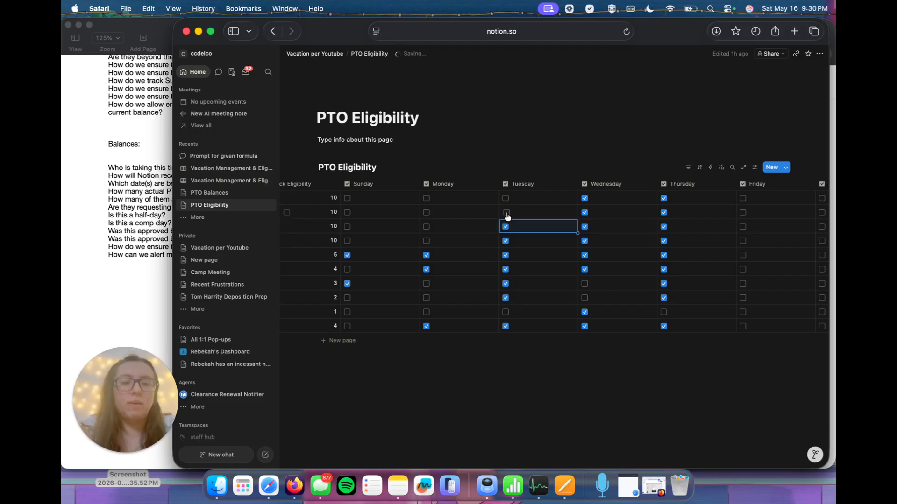
pyautogui.hscroll(-10, 420, 212)
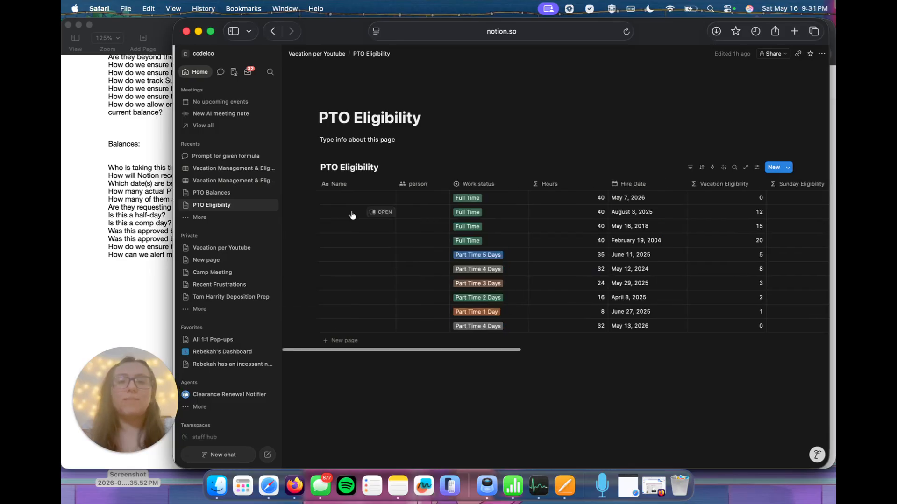
# Step: On the PTO Balances page, insert a Formula property before "Half-day?" and name it "Sundays Used"
pyautogui.click(205, 196)
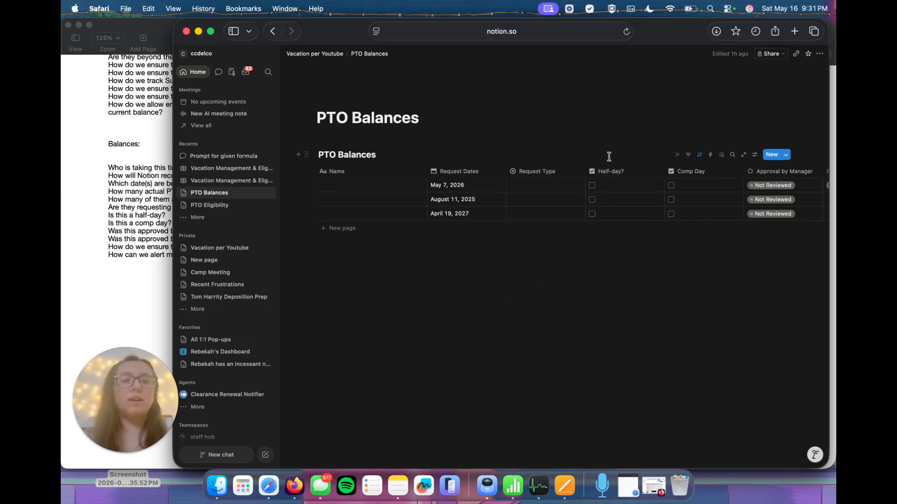
pyautogui.click(605, 171)
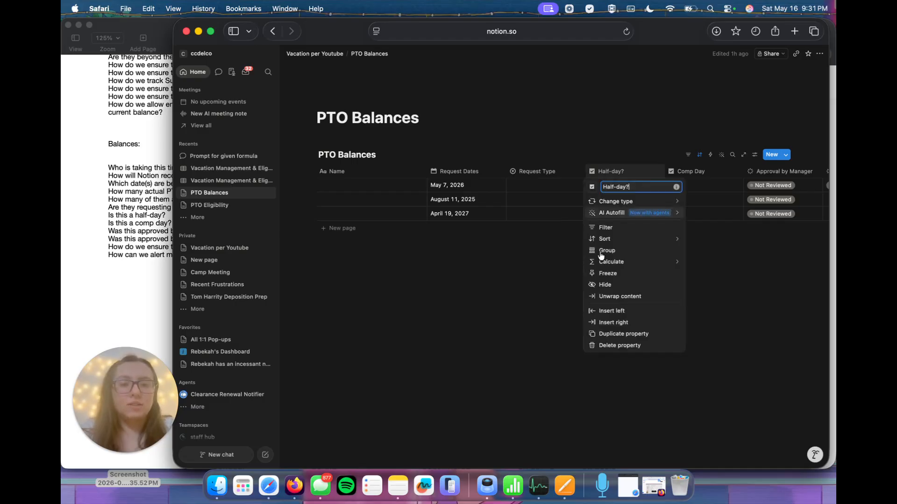
pyautogui.click(608, 311)
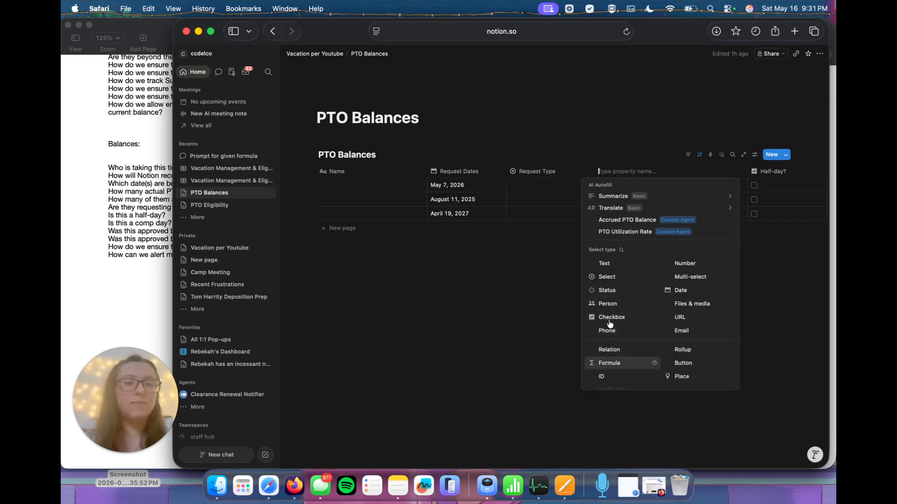
pyautogui.click(609, 364)
pyautogui.click(621, 176)
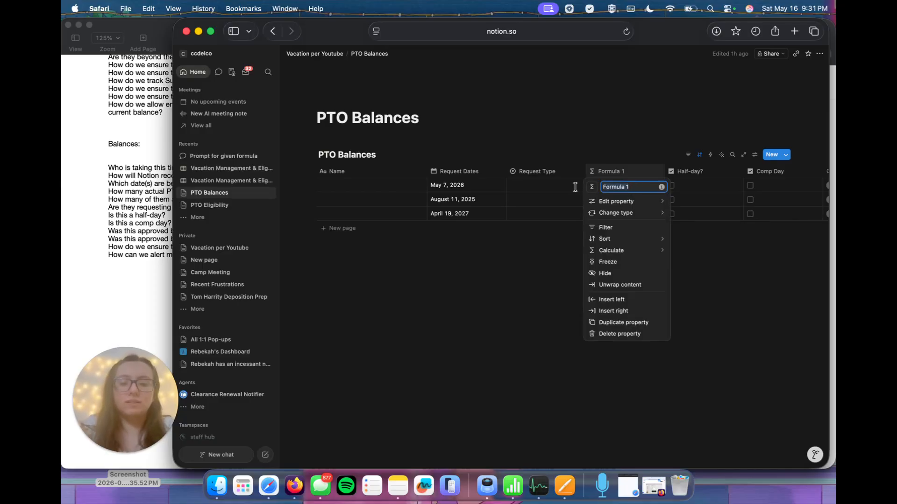
pyautogui.press('cmd+a')
pyautogui.write('Sundays Used')
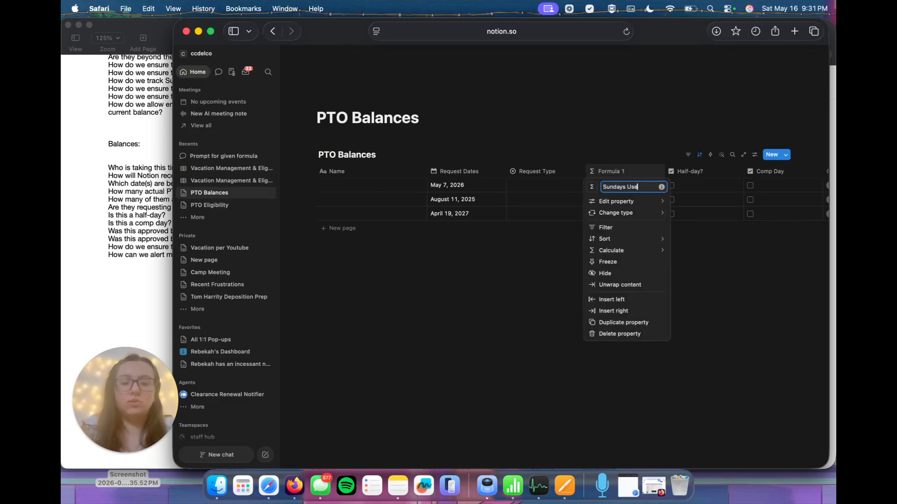
# Step: Generate the Sundays Used formula with AI: return 0 if manager or HR approval is denied or type is sick; for vacation, count Sundays within request dates
pyautogui.moveTo(616, 202)
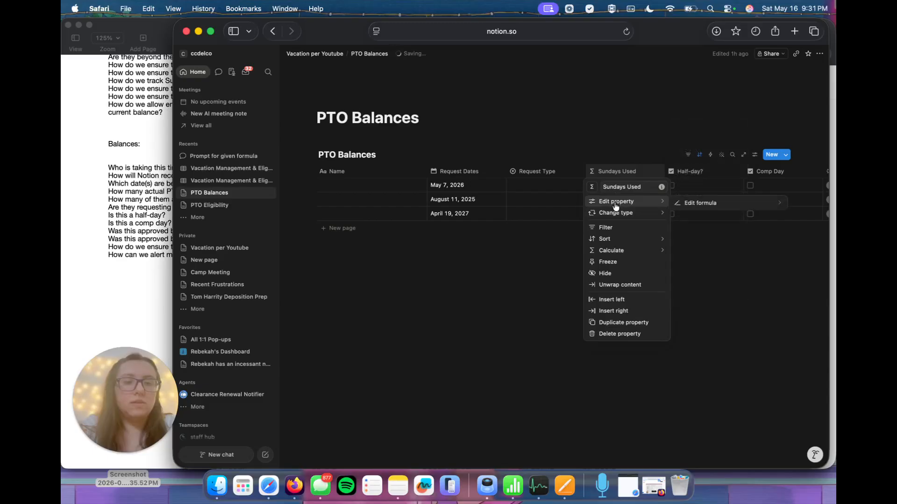
pyautogui.click(695, 204)
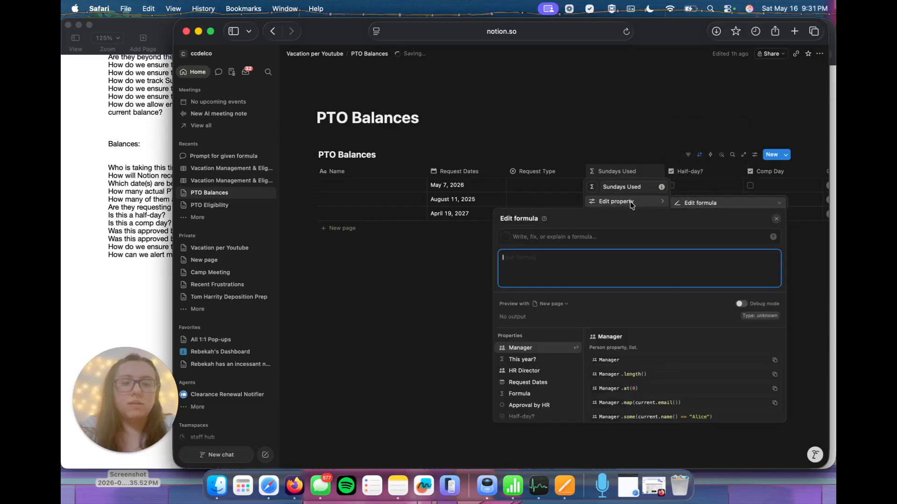
pyautogui.click(545, 236)
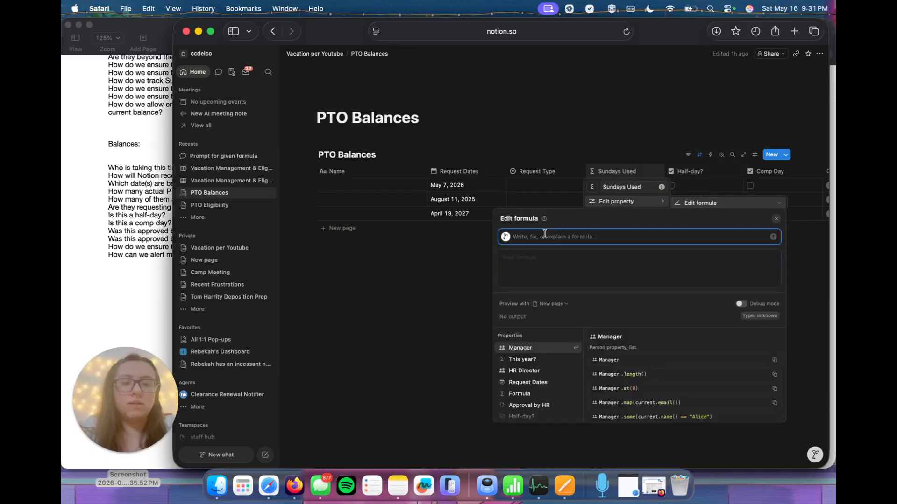
pyautogui.write('If')
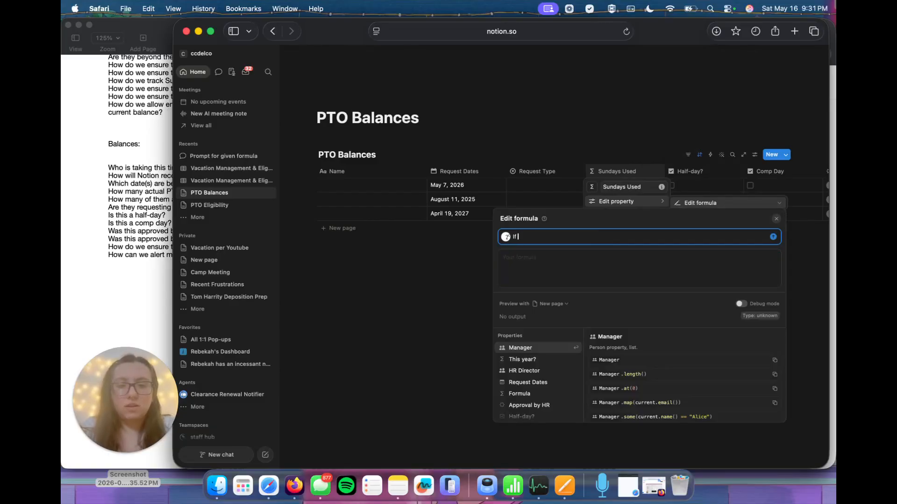
pyautogui.write(' manager a')
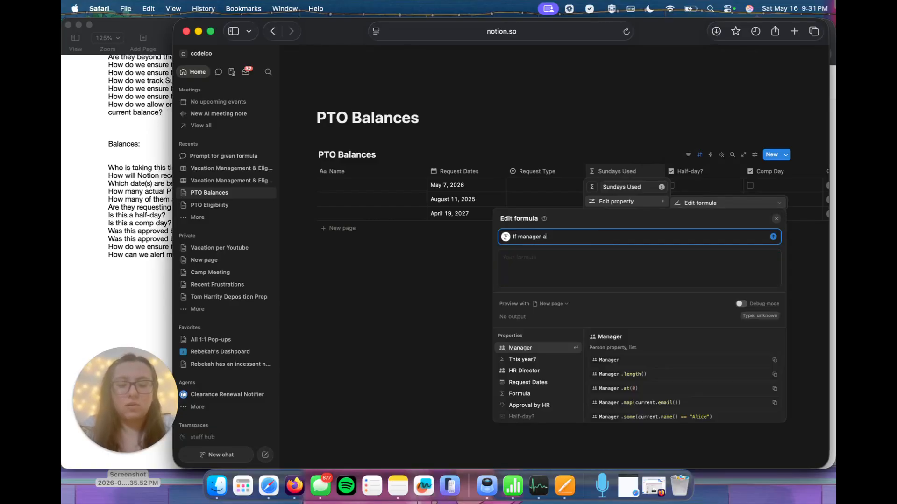
pyautogui.press('BackSpace')
pyautogui.write('or hr ')
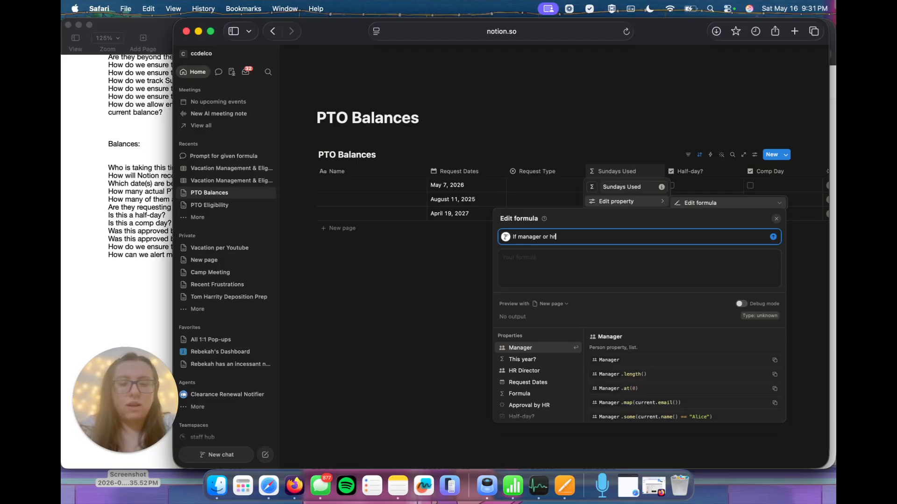
pyautogui.write('approvalal')
pyautogui.press('BackSpace')
pyautogui.press('BackSpace')
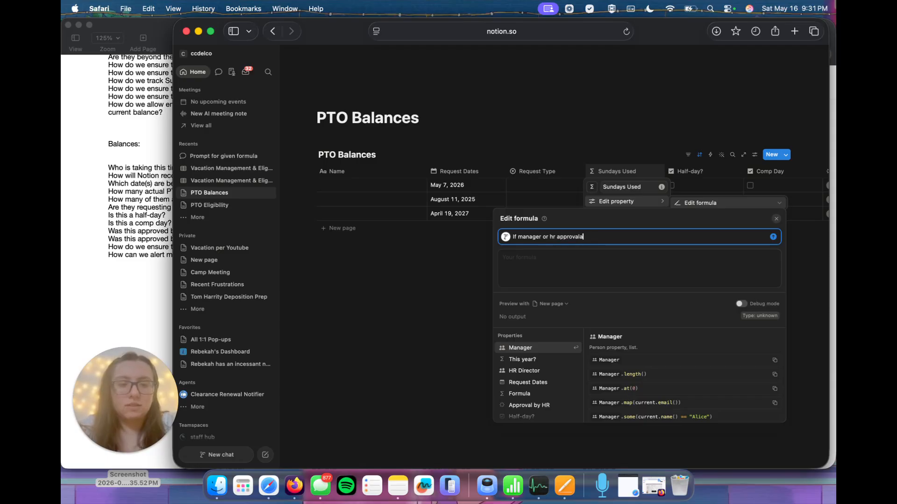
pyautogui.write('is denied , r')
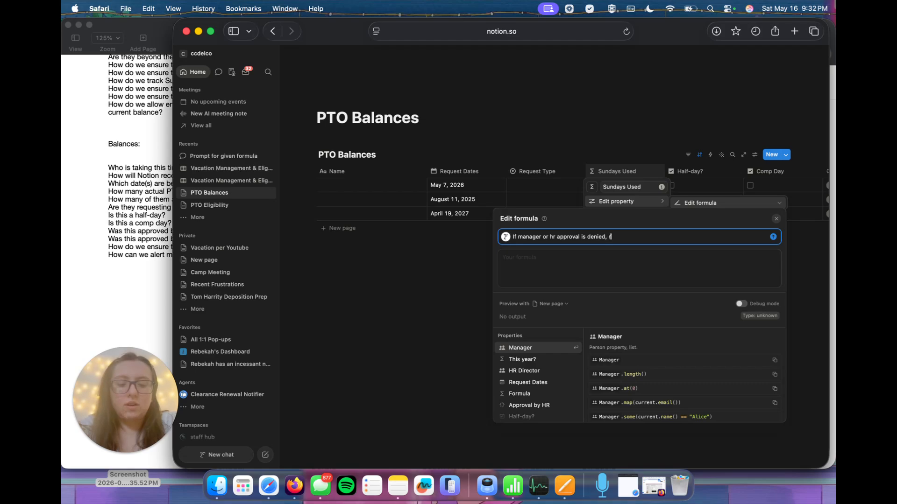
pyautogui.write('eturn 0. If')
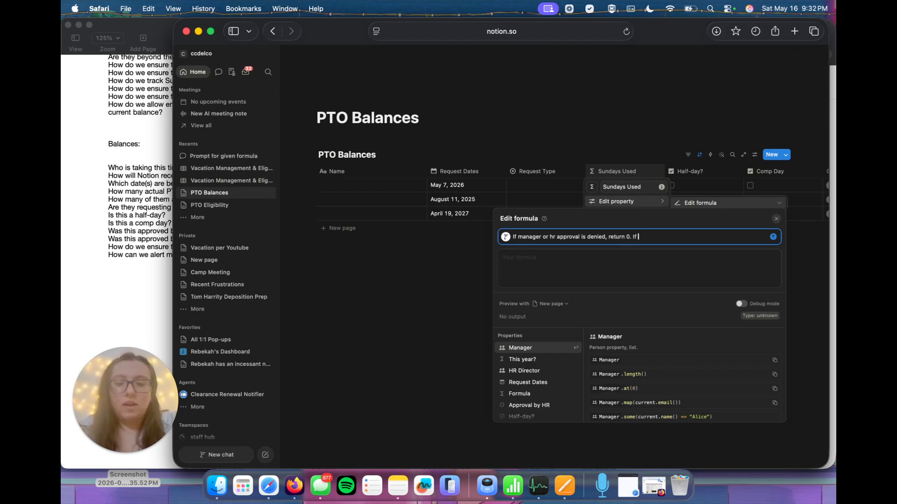
pyautogui.write(' request type is sick,')
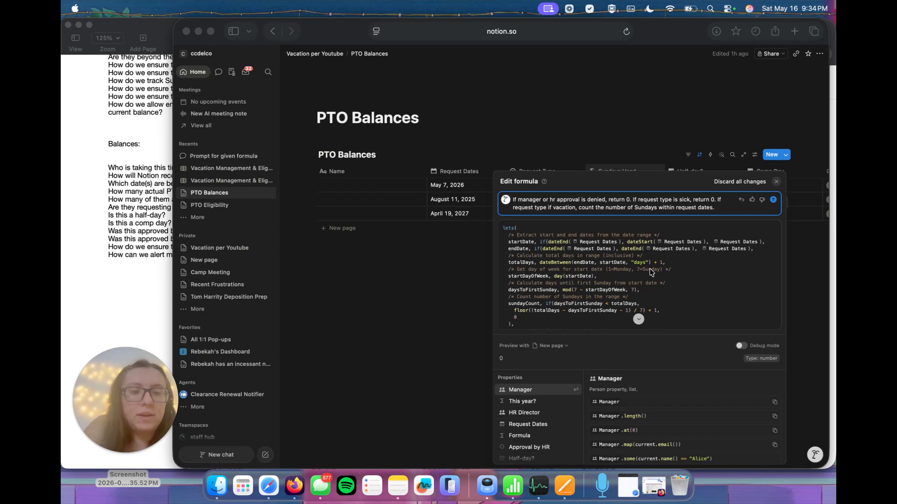
# Step: Review the generated Sundays Used formula through its approval and request type conditions, and keep it
pyautogui.scroll(-1, 651, 272)
pyautogui.scroll(-1, 652, 273)
pyautogui.scroll(-3, 652, 272)
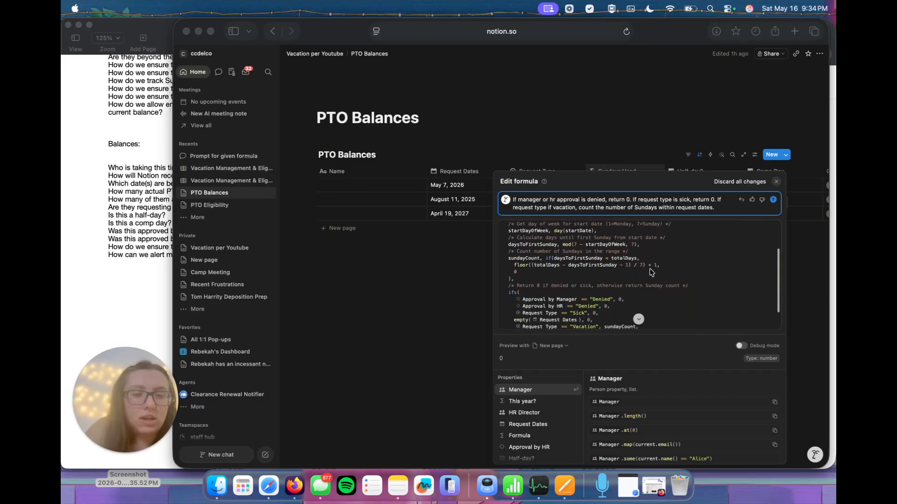
pyautogui.scroll(-1, 652, 272)
pyautogui.scroll(-1, 651, 272)
pyautogui.scroll(-2, 651, 273)
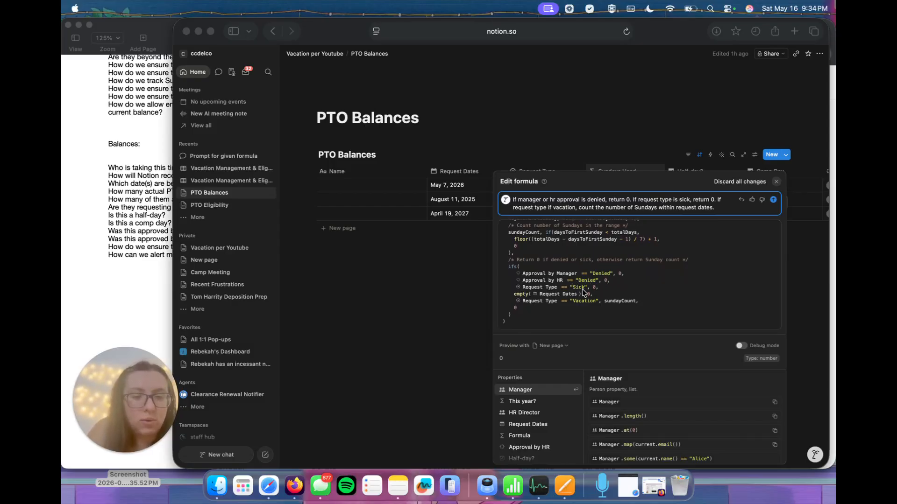
pyautogui.click(451, 300)
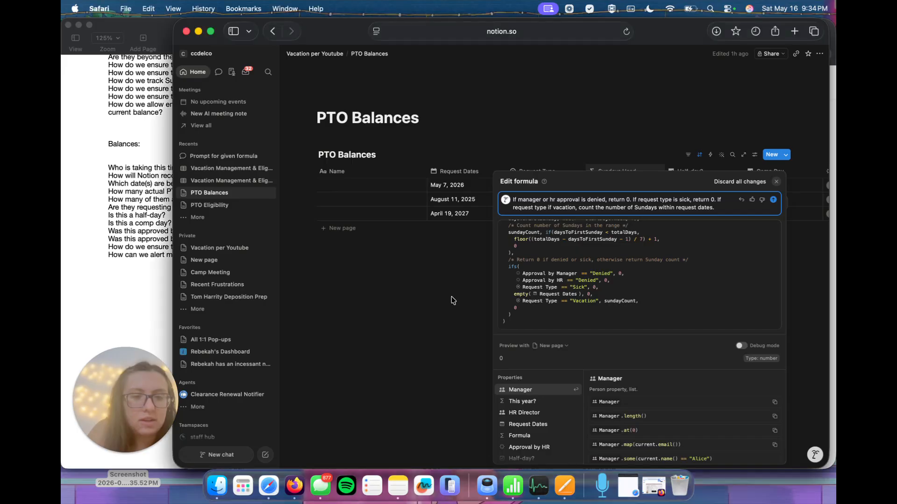
pyautogui.click(453, 300)
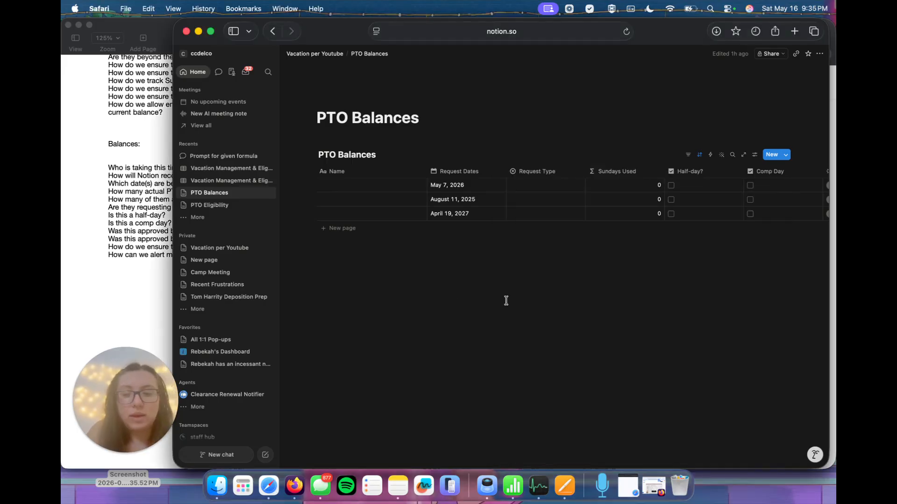
# Step: Give the third row's Request Dates an end date and set the range to April 14, 2027 through April 19, 2027
pyautogui.click(462, 215)
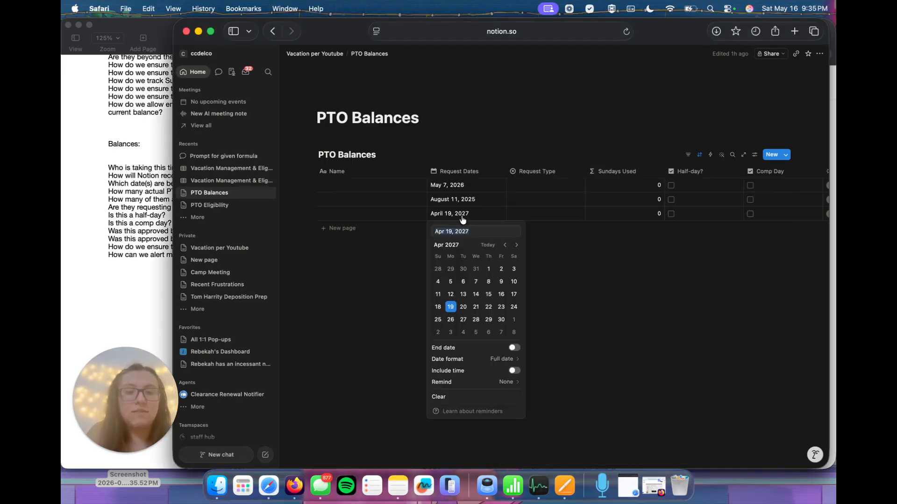
pyautogui.click(502, 295)
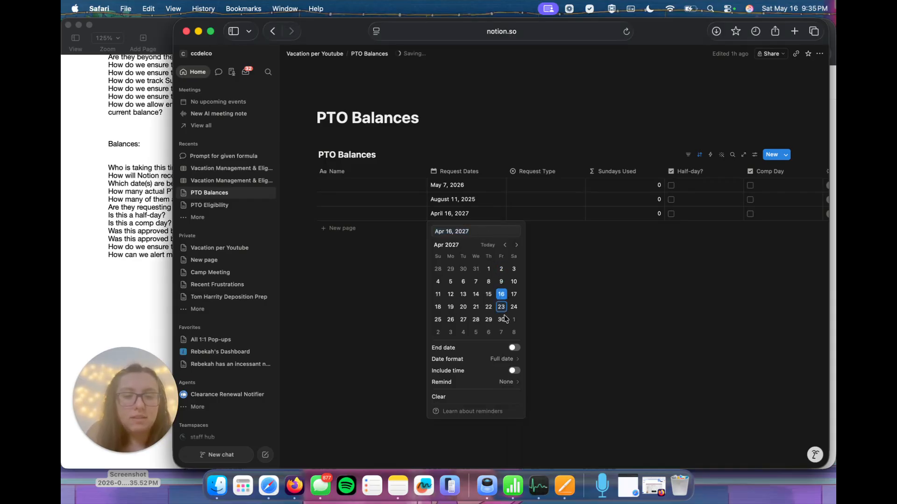
pyautogui.click(514, 349)
pyautogui.click(451, 306)
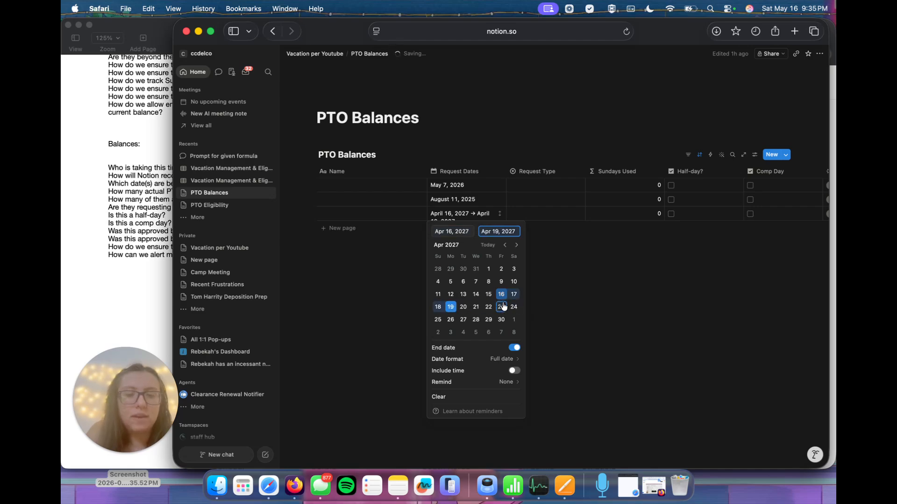
pyautogui.click(475, 295)
pyautogui.click(451, 308)
pyautogui.click(464, 232)
pyautogui.click(476, 295)
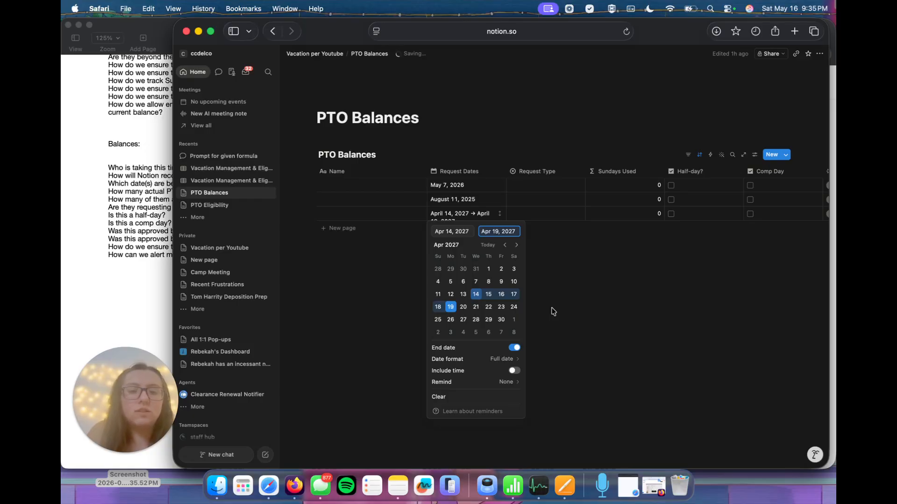
pyautogui.press('Escape')
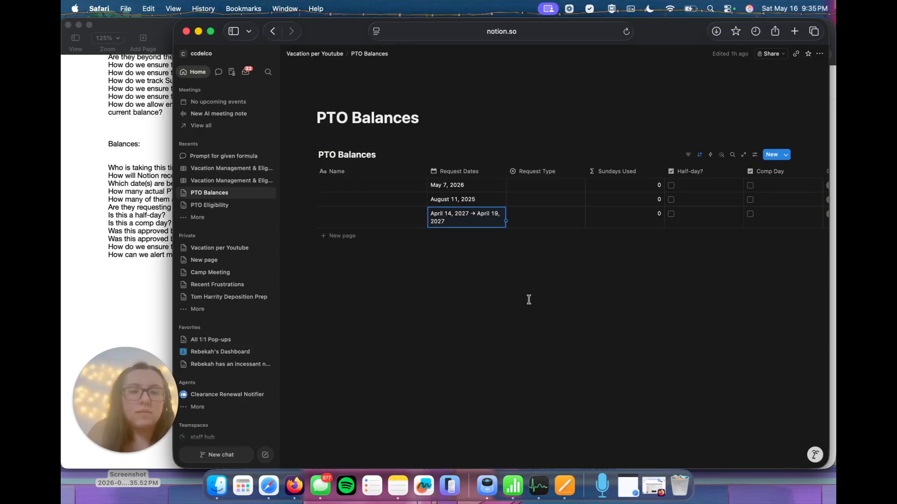
# Step: Check the Sundays Used formula and its AI prompt from the third row
pyautogui.click(631, 204)
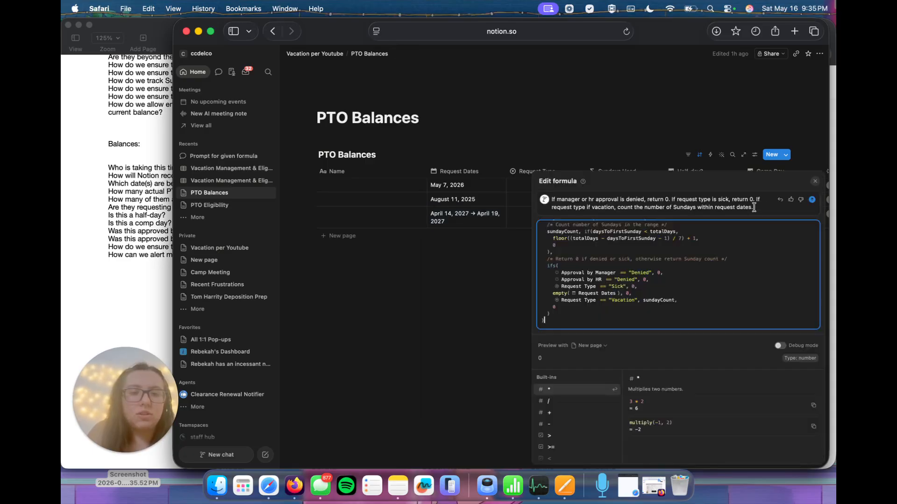
pyautogui.press('Escape')
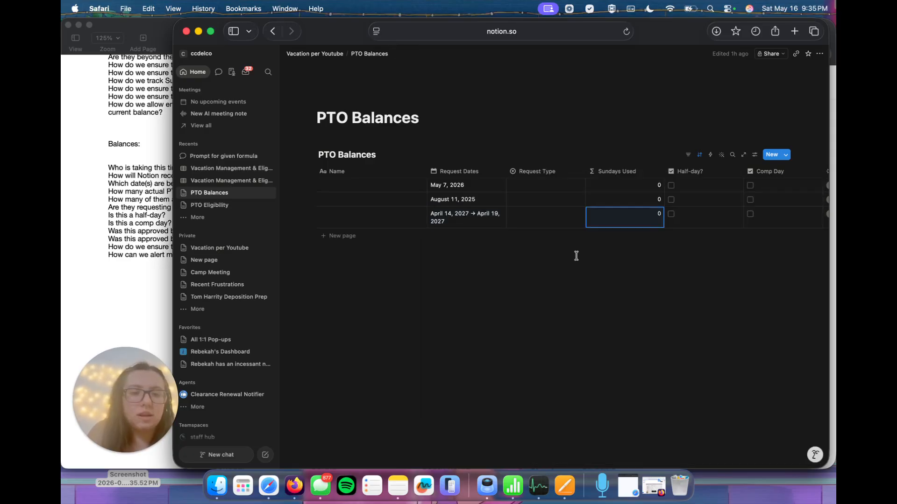
# Step: Replace the Sundays Used AI prompt with "View date or date range and count how many Sundays within request dates" and generate the formula
pyautogui.click(656, 220)
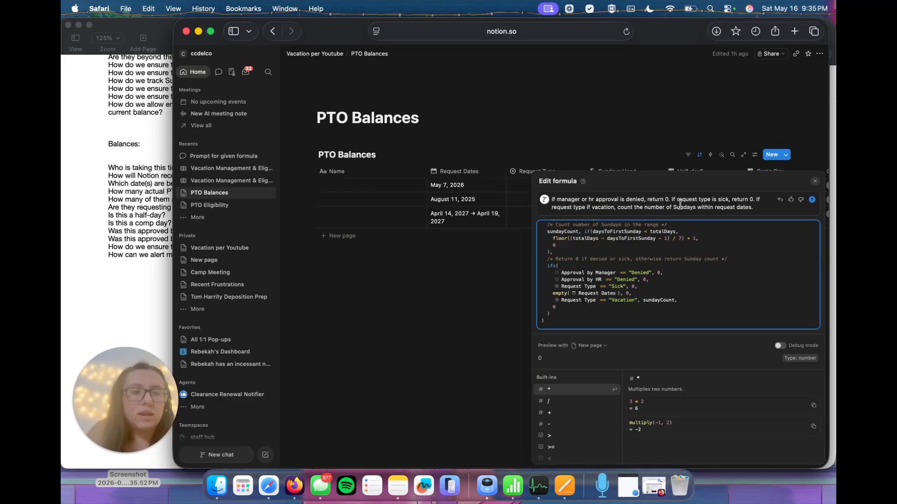
pyautogui.click(757, 208)
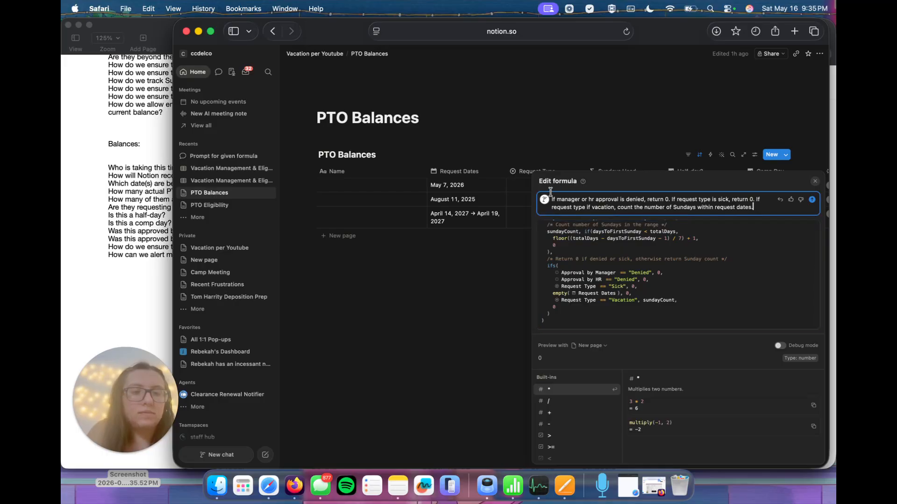
pyautogui.press('super+a')
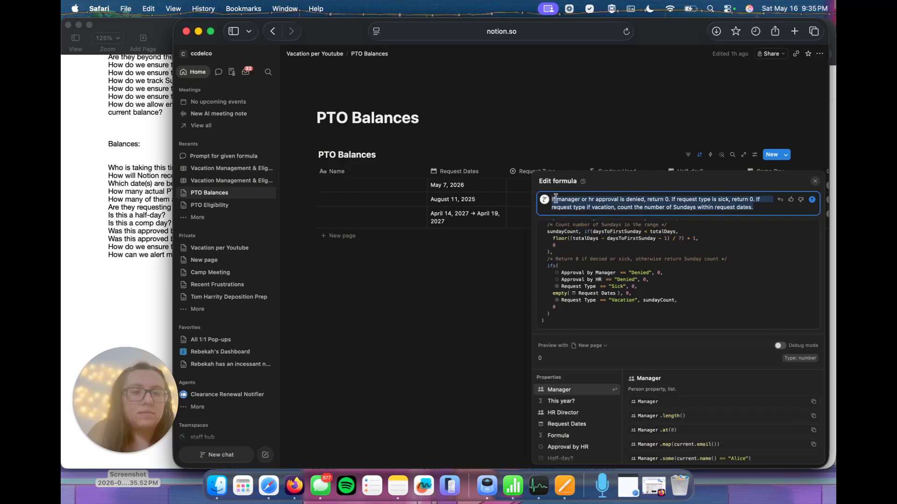
pyautogui.press('BackSpace')
pyautogui.write('View date of')
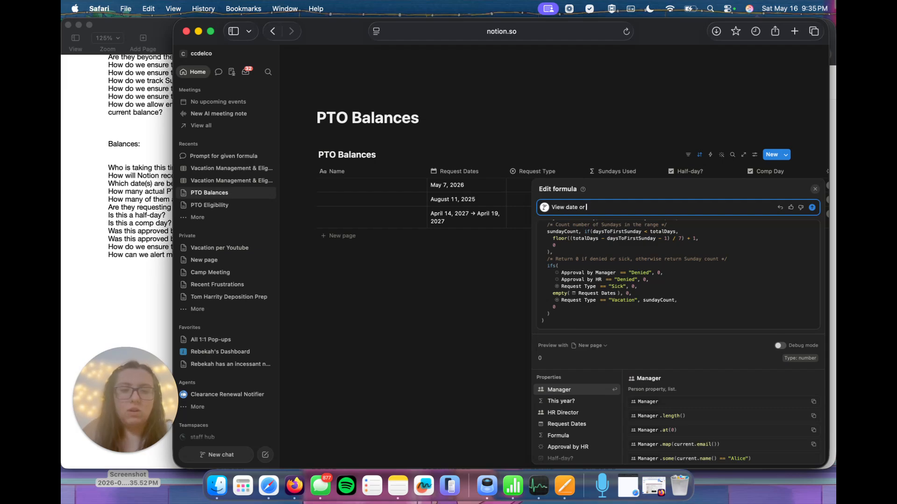
pyautogui.write(' date range and count how many sundays within request dates')
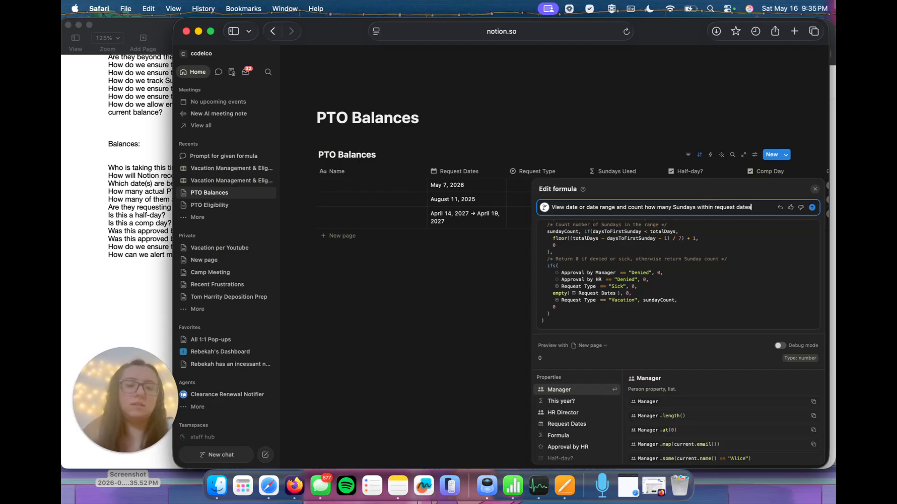
pyautogui.press('Return')
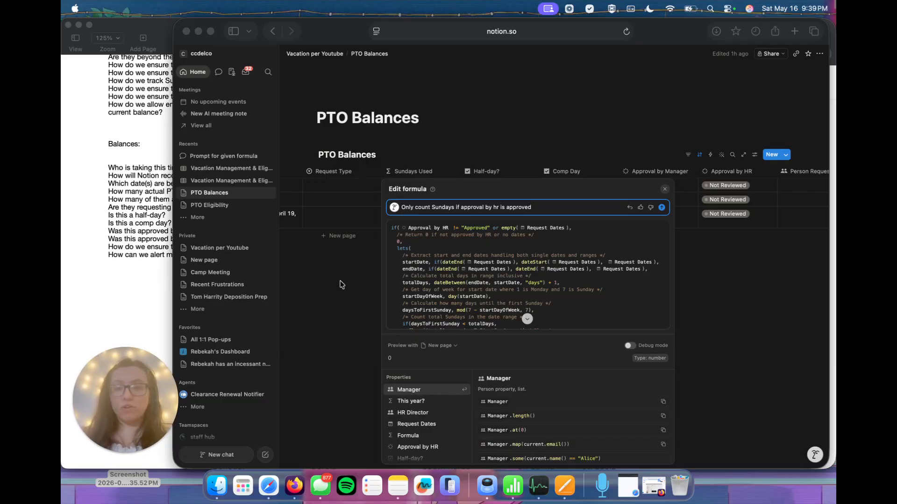
pyautogui.press('Escape')
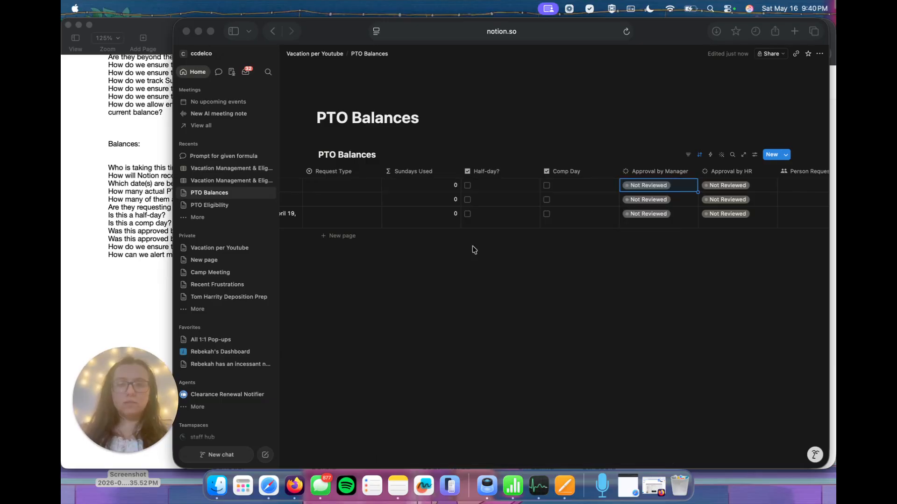
# Step: Test the Sundays Used formula by setting the third row's Approval by HR to Approved and returning it to Not Reviewed
pyautogui.click(726, 219)
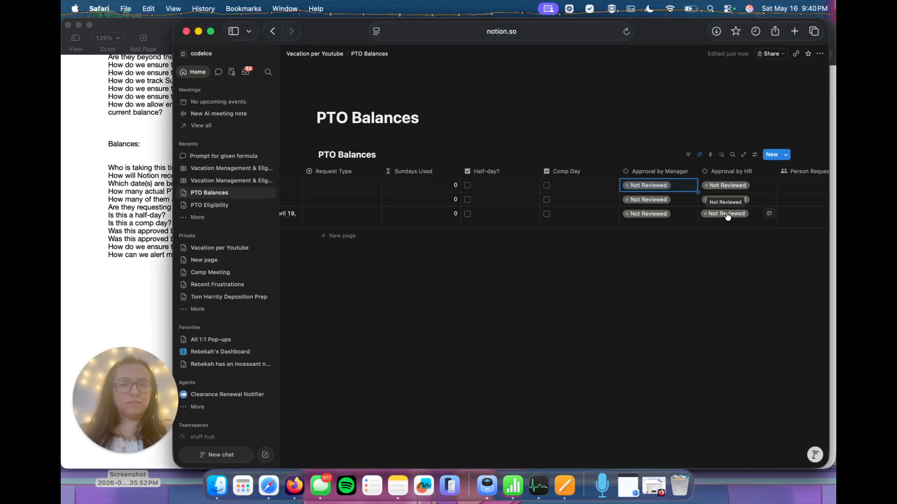
pyautogui.click(725, 214)
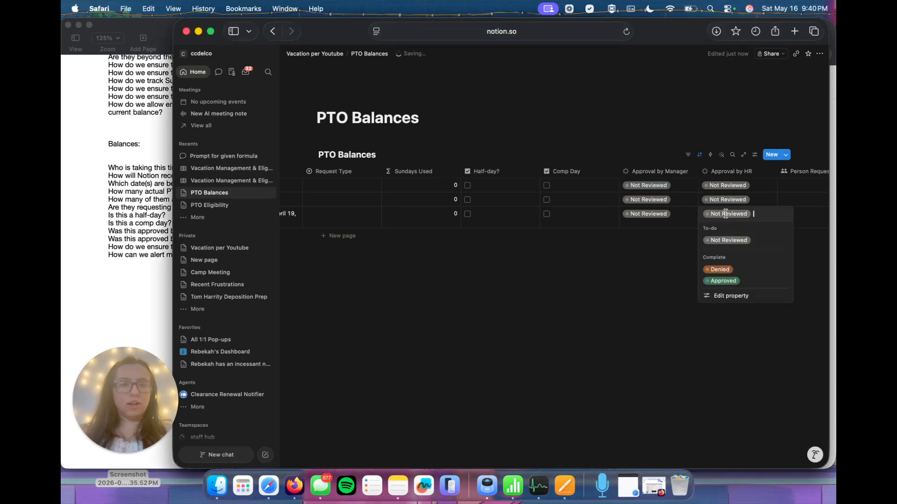
pyautogui.click(728, 281)
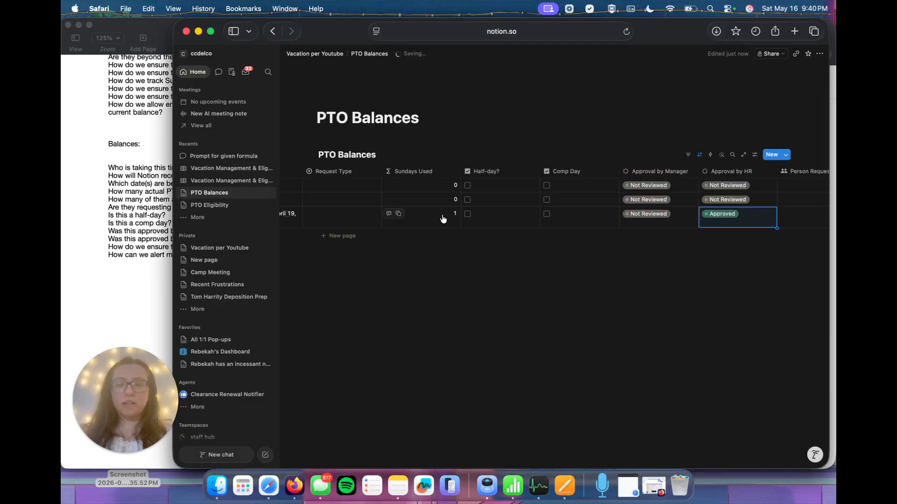
pyautogui.click(716, 216)
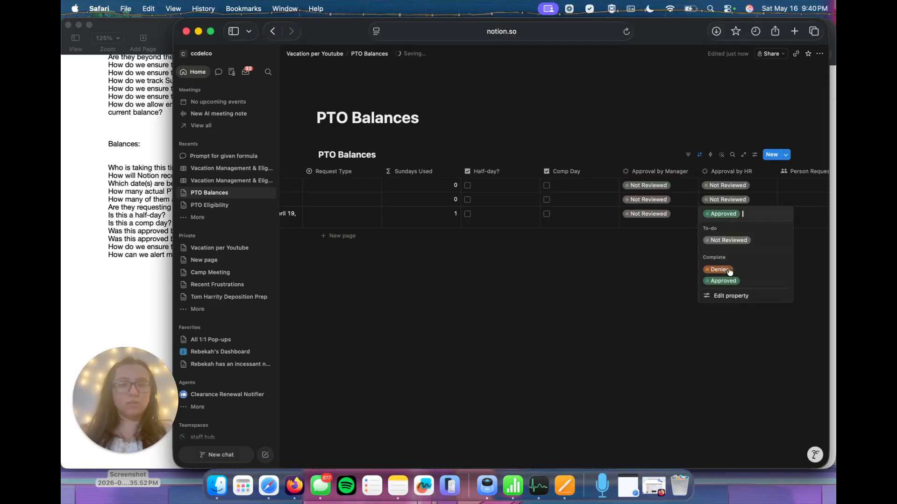
pyautogui.click(720, 241)
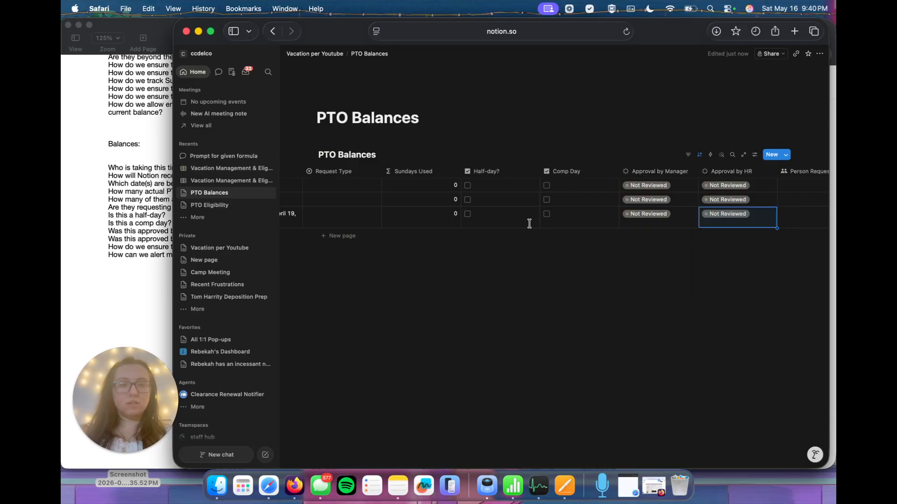
pyautogui.click(86, 165)
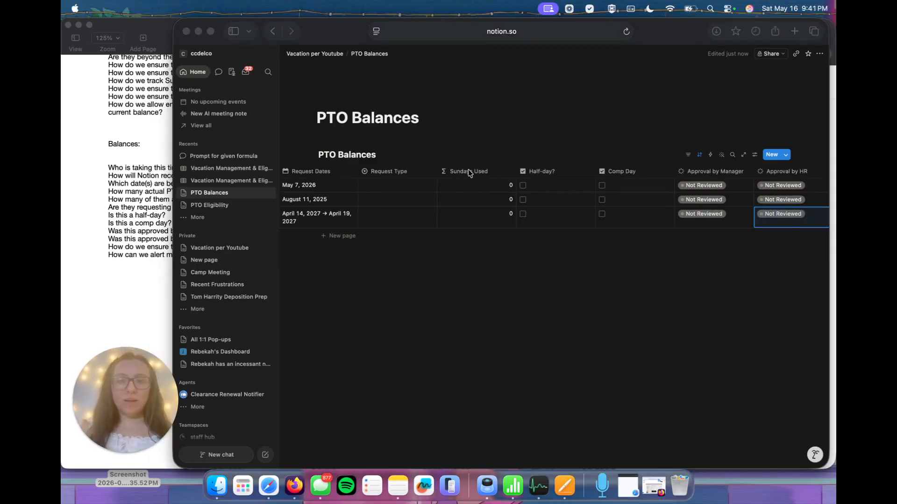
# Step: Insert a formula property immediately before Sundays Used and name it Days Used
pyautogui.click(456, 174)
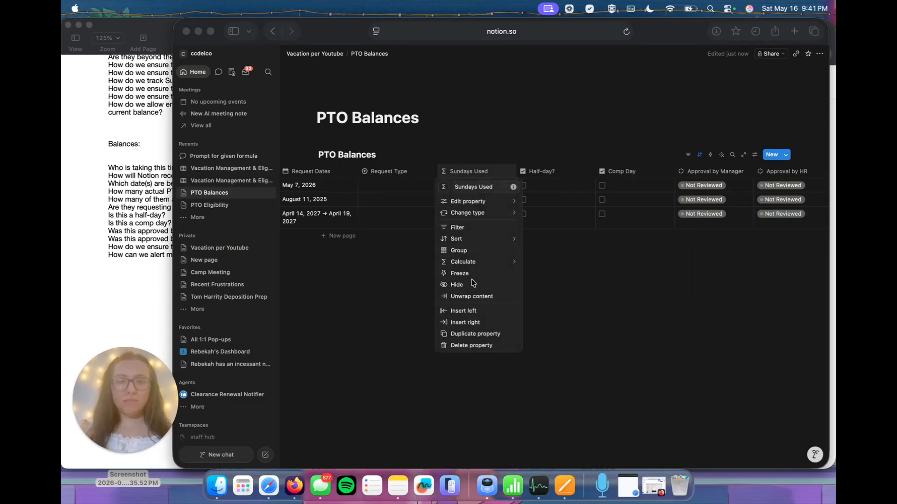
pyautogui.click(468, 312)
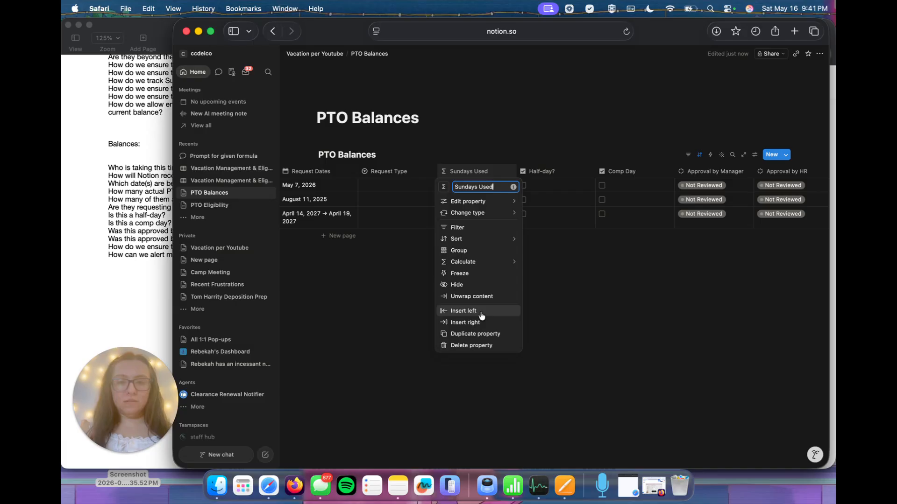
pyautogui.click(469, 312)
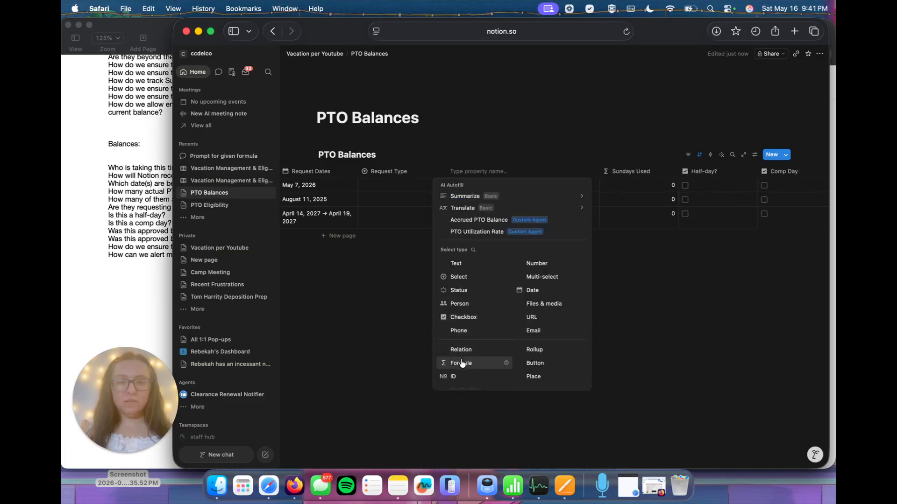
pyautogui.press('Return')
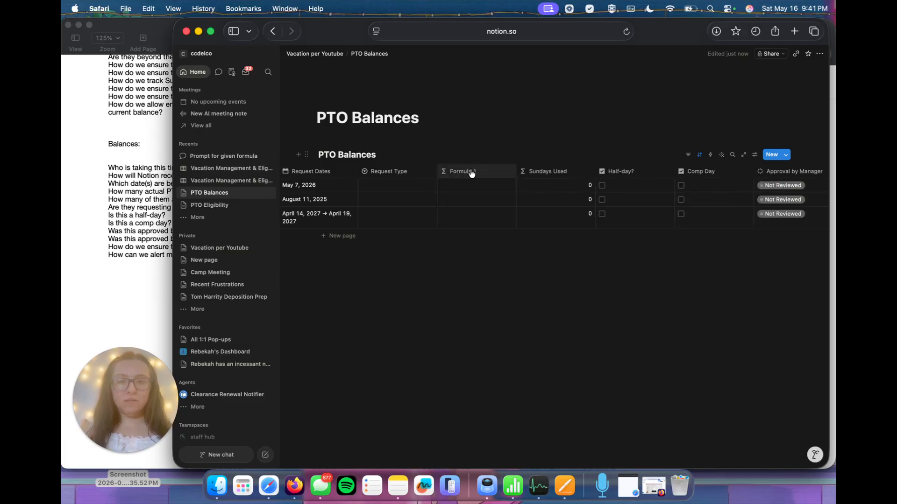
pyautogui.click(471, 172)
pyautogui.moveTo(487, 187); pyautogui.dragTo(445, 190)
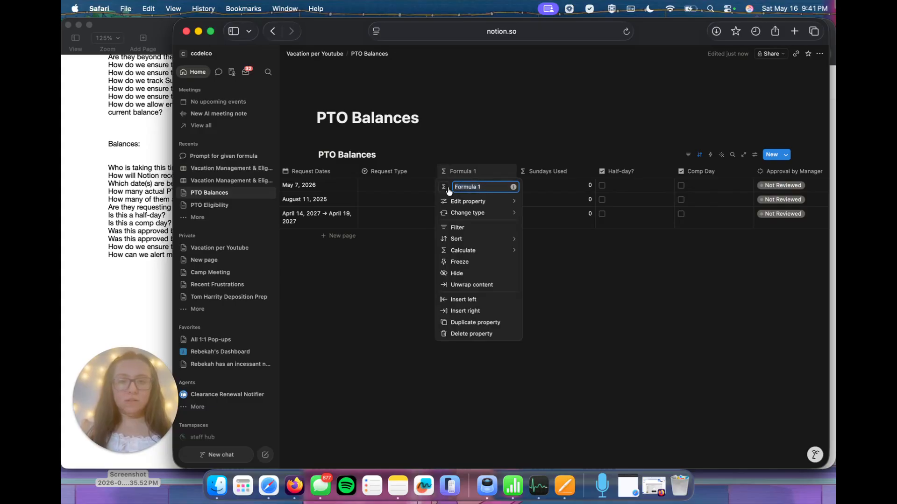
pyautogui.write('Days Used')
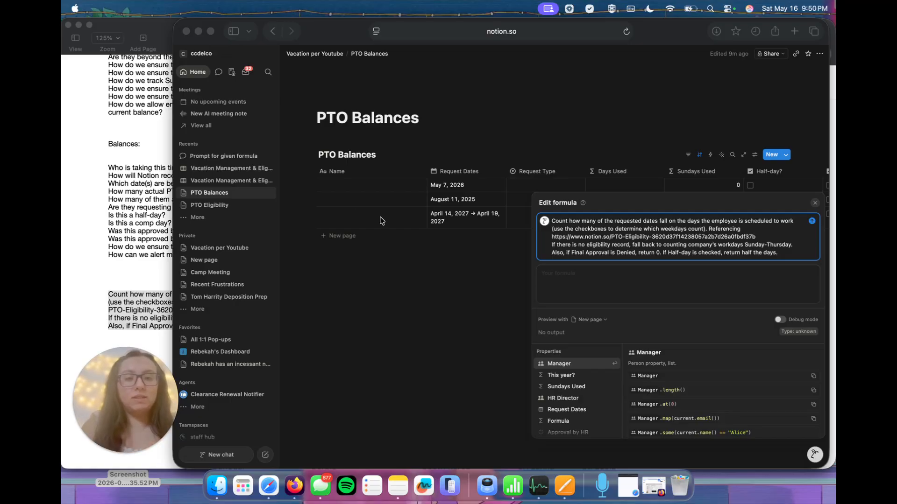
# Step: Ask AI for a Days Used formula counting requested dates on PTO Eligibility workdays, falling back to Sunday-Thursday, with 0 if denied and half for Half-day
pyautogui.click(685, 231)
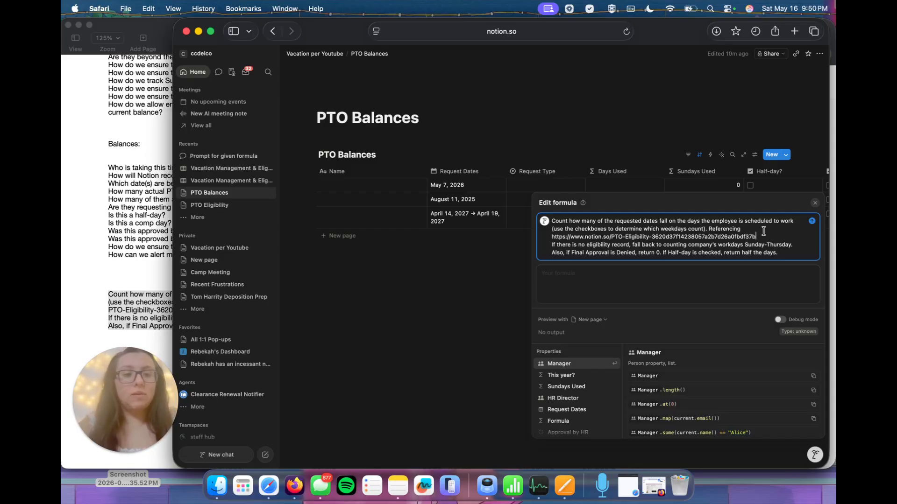
pyautogui.press('Return')
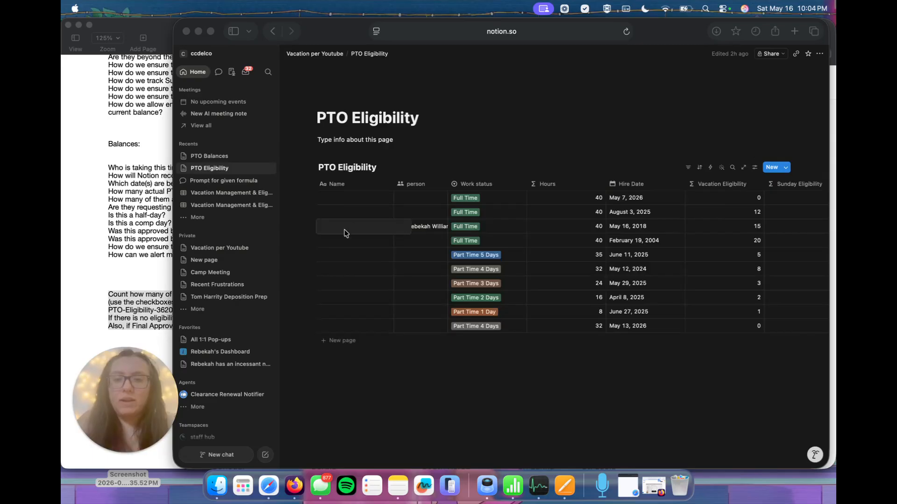
# Step: In PTO Eligibility, name the third row with the employee's first name followed by "PTO"
pyautogui.click(346, 232)
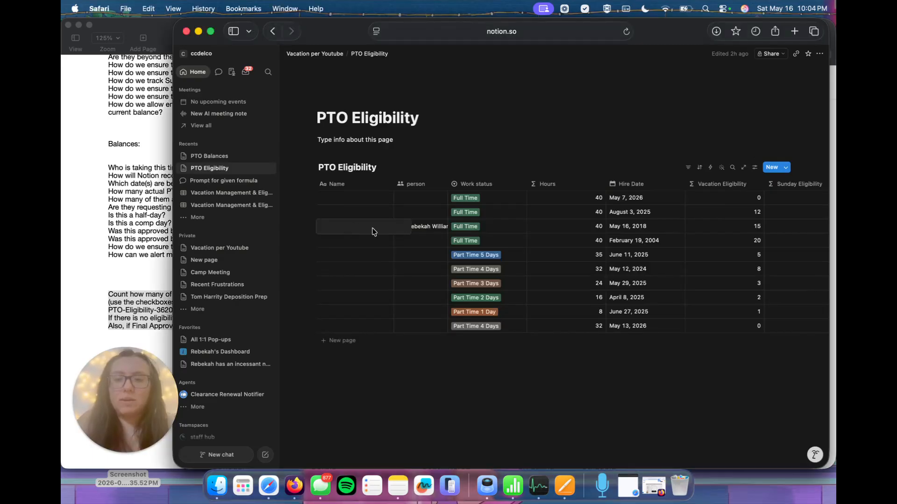
pyautogui.write('Rebekah PTO')
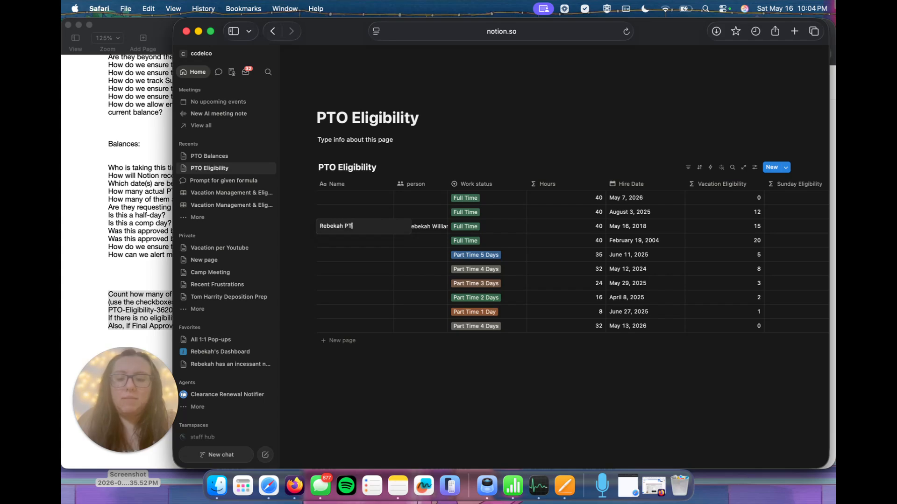
pyautogui.click(431, 418)
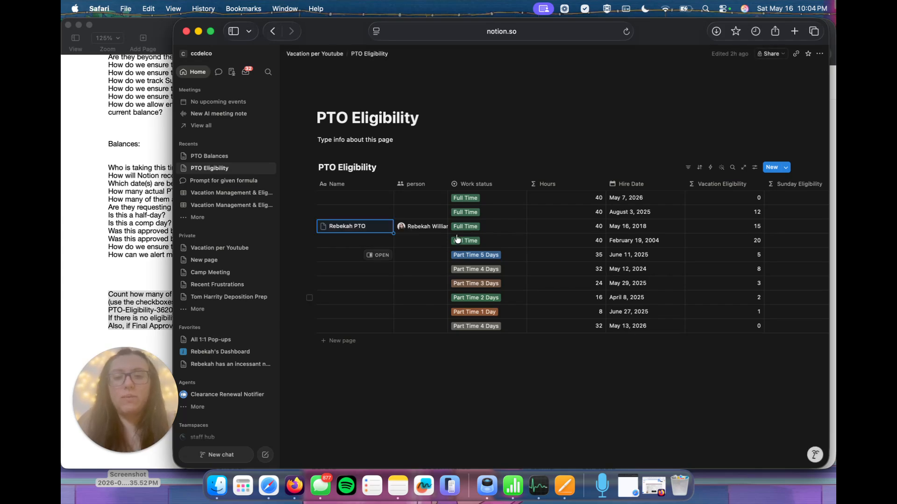
pyautogui.hscroll(2, 456, 236)
pyautogui.hscroll(-1, 456, 236)
pyautogui.hscroll(-1, 456, 236)
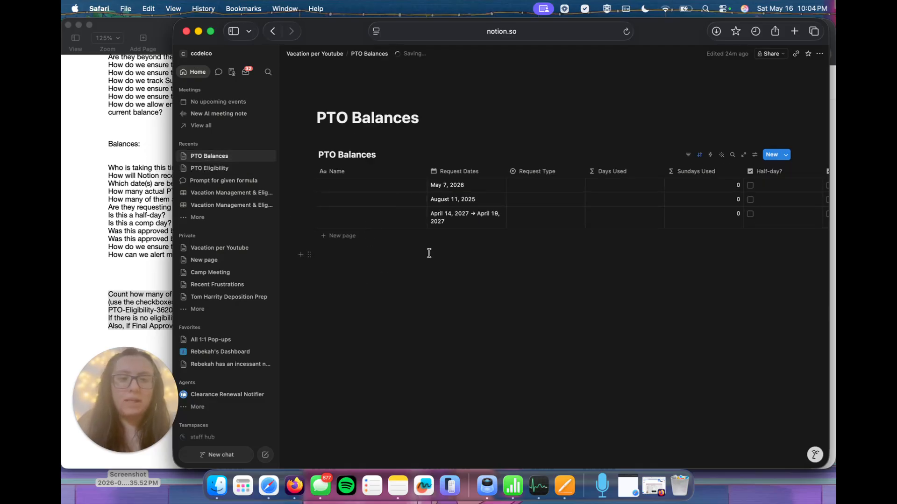
# Step: In PTO Balances, add a two-way relation to PTO Eligibility before Request Year, keeping the suggested property names and no limit
pyautogui.hscroll(2, 765, 197)
pyautogui.hscroll(10, 764, 197)
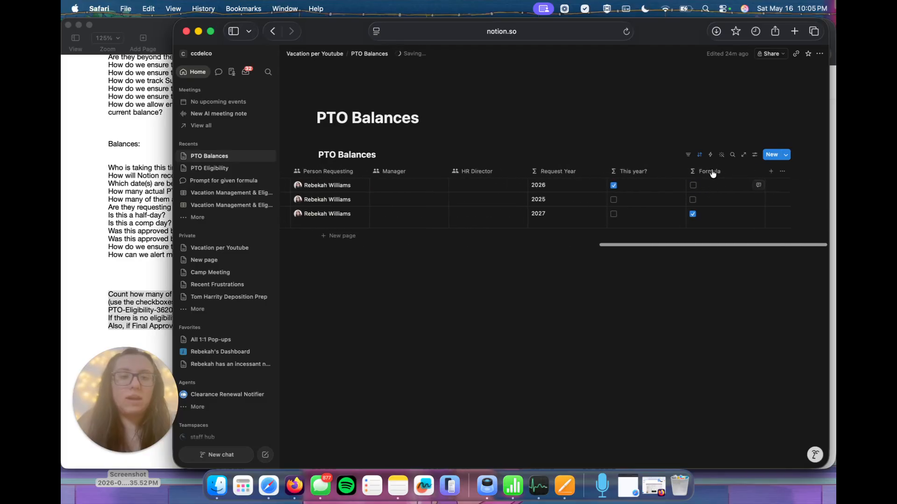
pyautogui.click(556, 171)
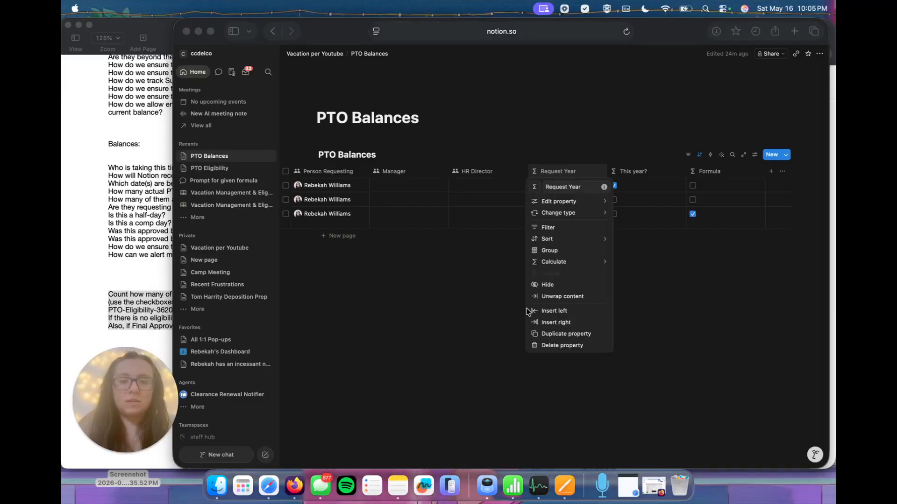
pyautogui.click(551, 311)
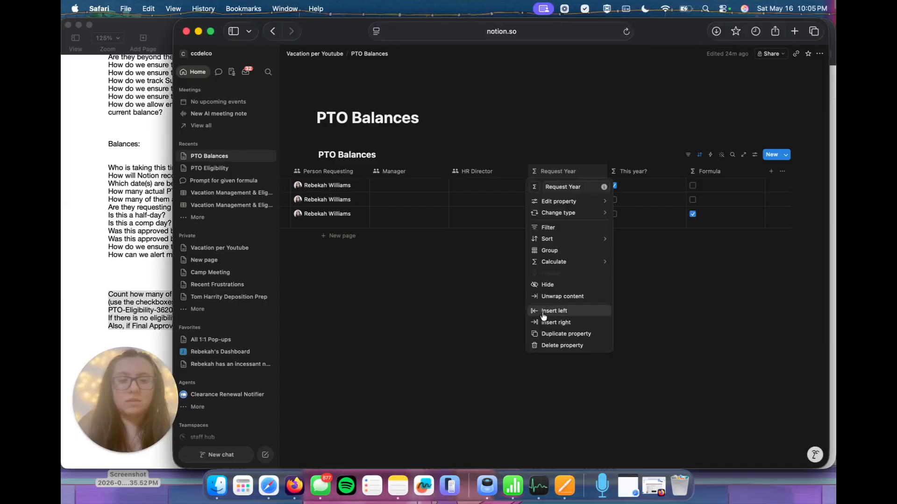
pyautogui.click(543, 311)
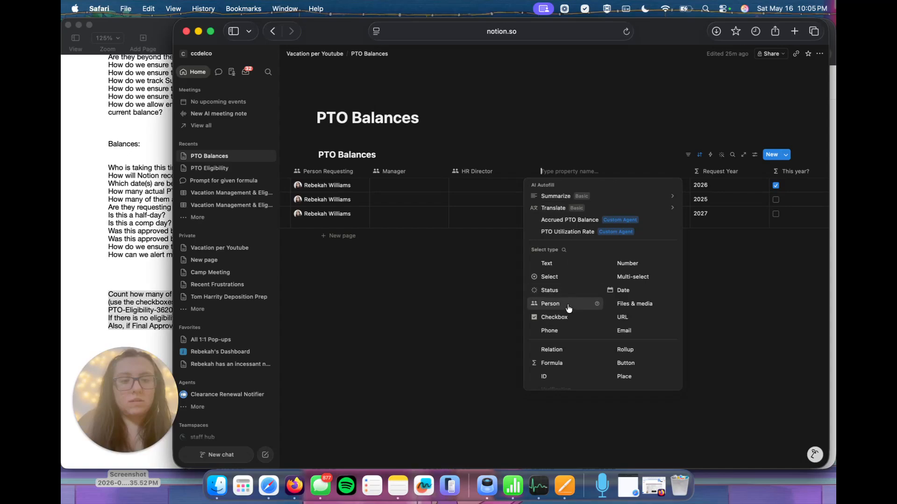
pyautogui.click(561, 362)
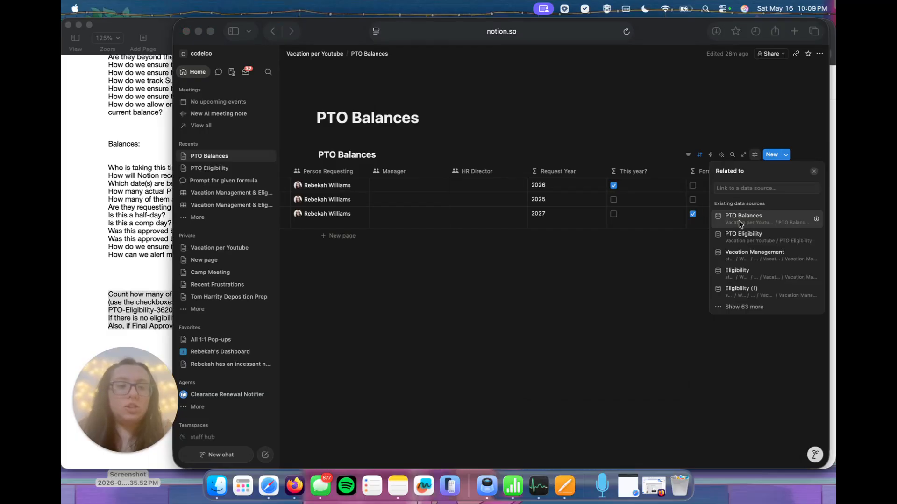
pyautogui.click(741, 242)
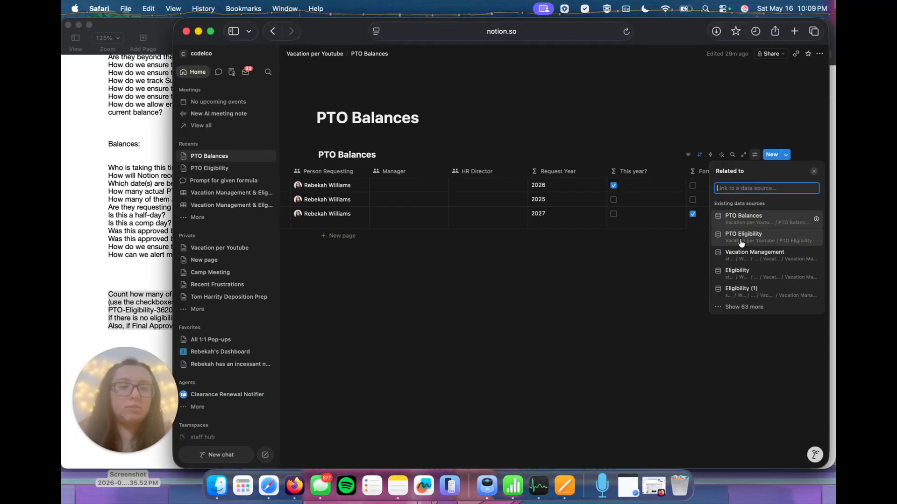
pyautogui.click(741, 242)
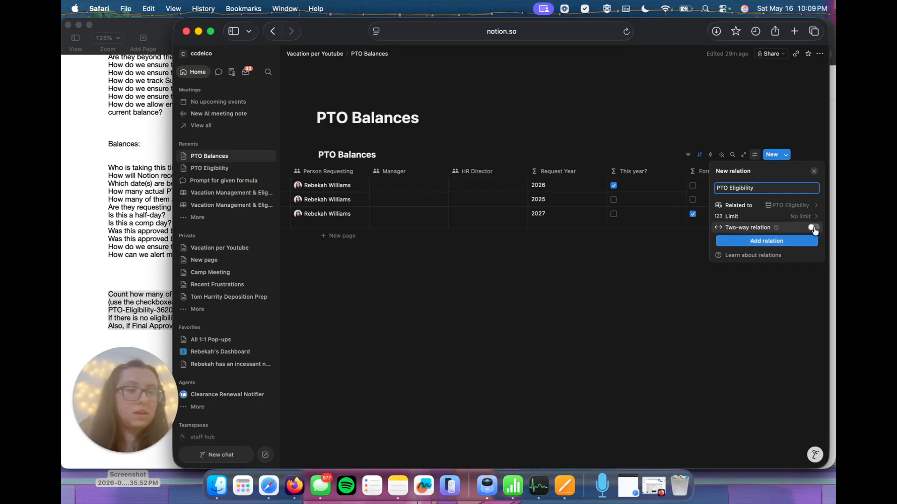
pyautogui.click(814, 229)
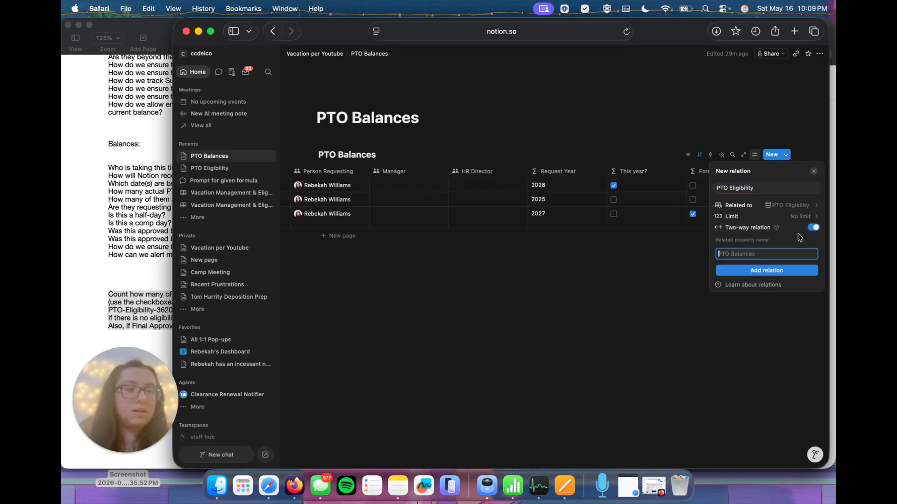
pyautogui.click(764, 276)
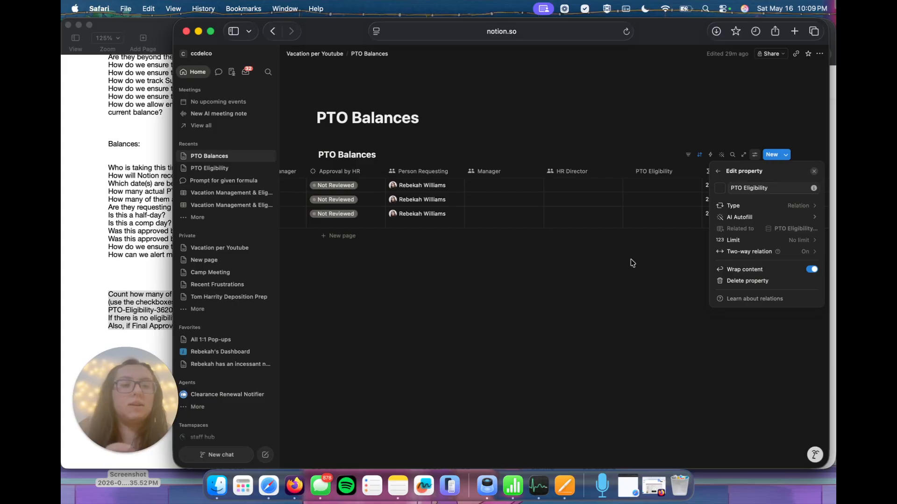
pyautogui.click(579, 271)
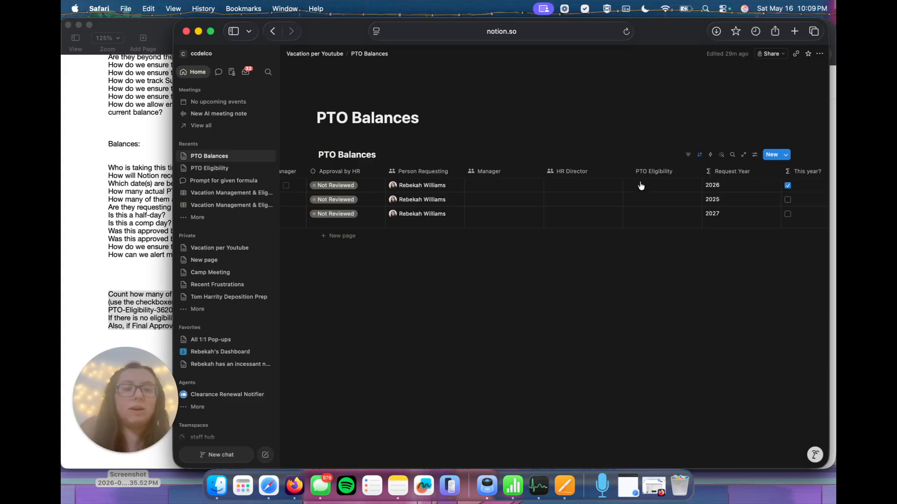
# Step: Link all three requests in PTO Balances to the employee's record through the PTO Eligibility relation
pyautogui.hscroll(1, 638, 191)
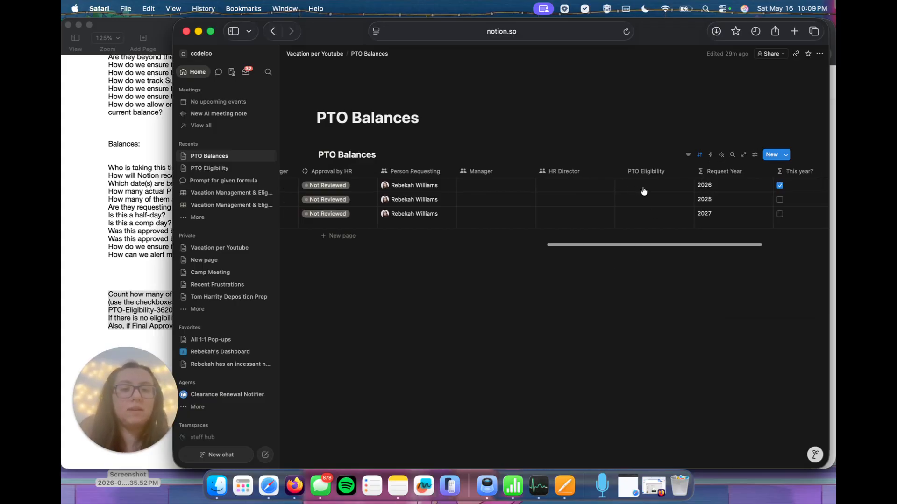
pyautogui.click(633, 193)
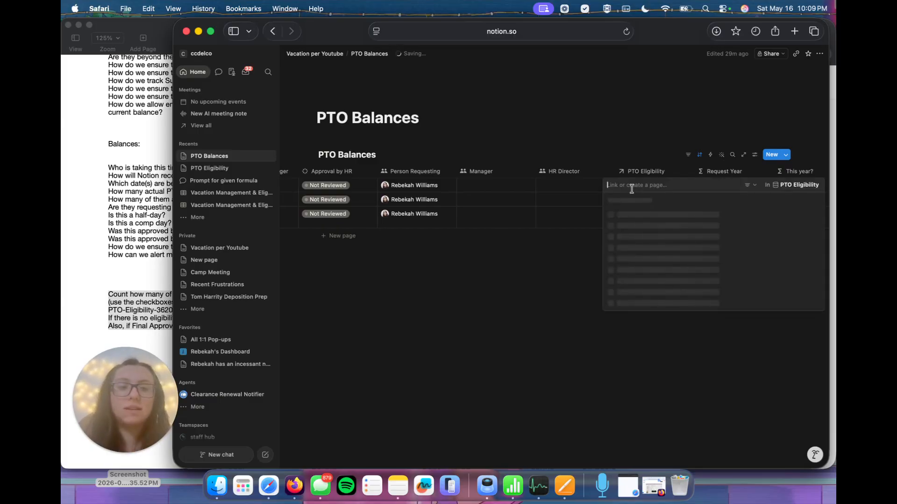
pyautogui.write('rebe')
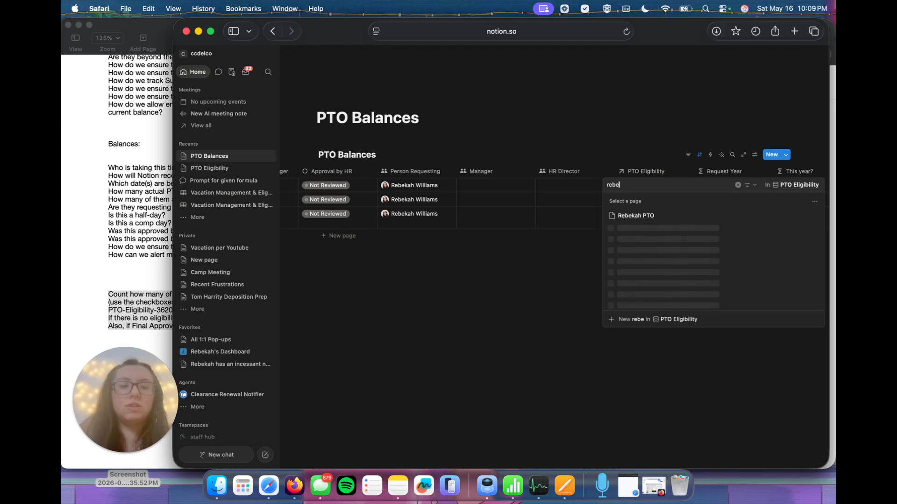
pyautogui.click(634, 217)
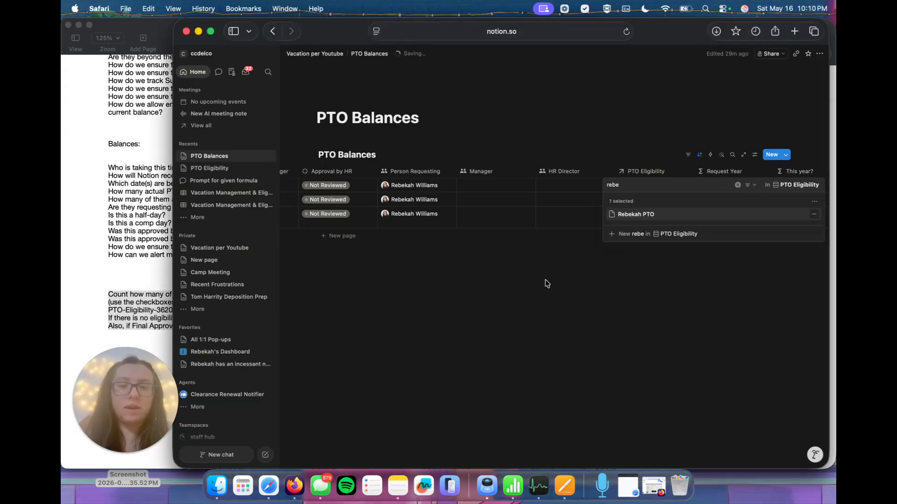
pyautogui.click(575, 237)
pyautogui.click(633, 200)
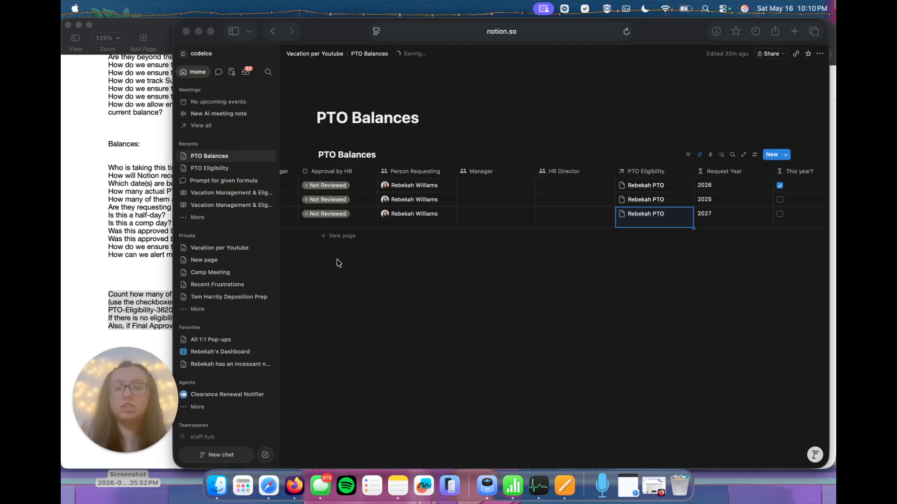
pyautogui.click(474, 291)
# Step: In the PTO Eligibility table, relate the named employee's row to all three request pages from PTO Balances
pyautogui.hscroll(-10, 410, 144)
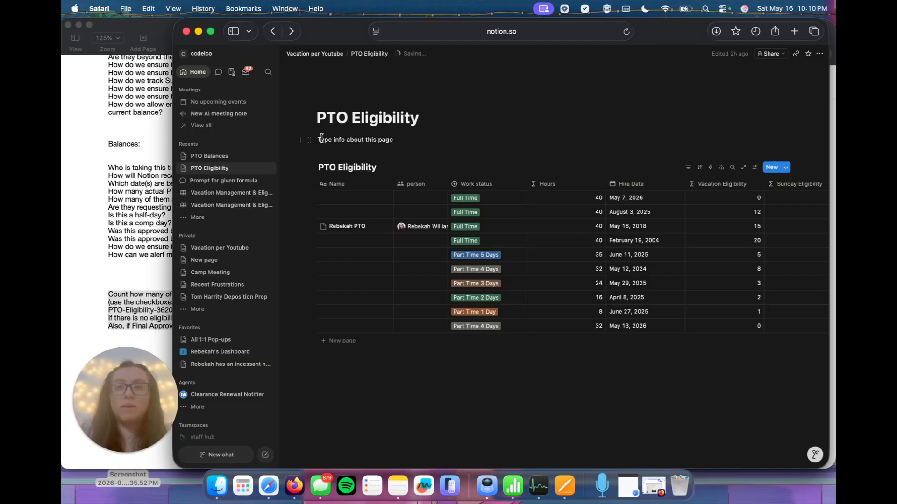
pyautogui.hscroll(3, 426, 227)
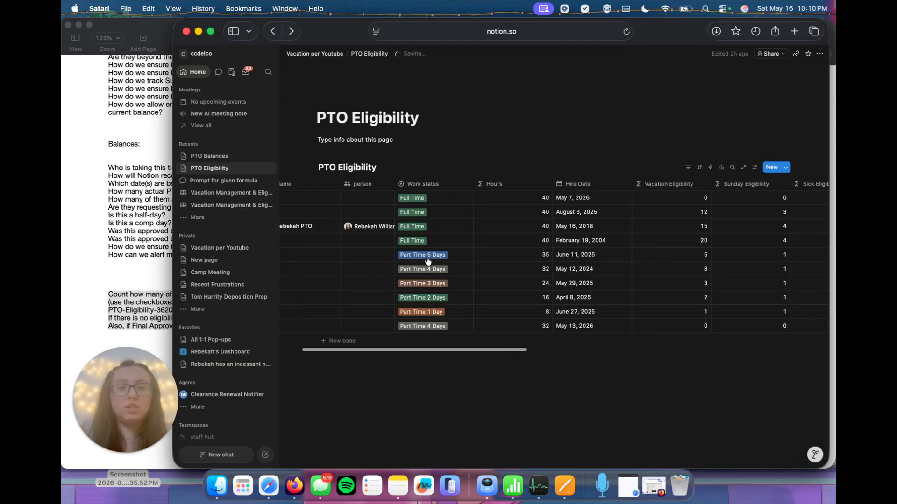
pyautogui.hscroll(4, 367, 220)
pyautogui.hscroll(15, 614, 247)
pyautogui.hscroll(6, 613, 247)
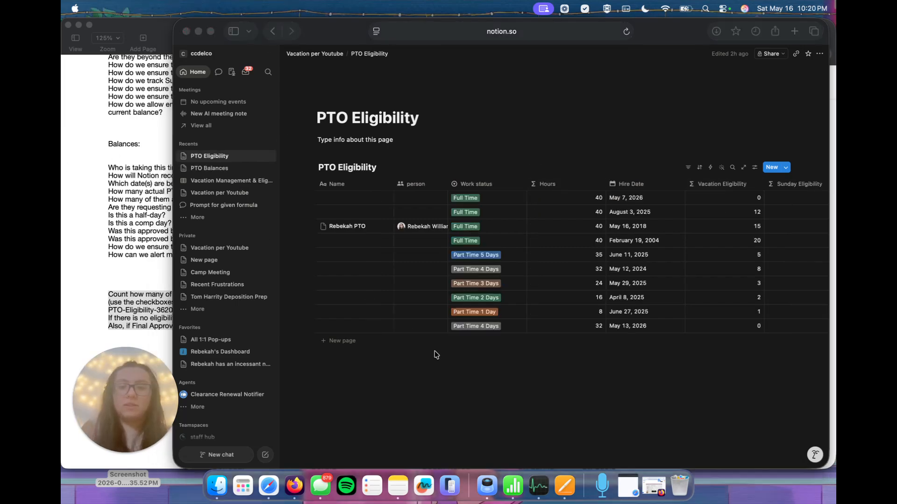
pyautogui.hscroll(10, 434, 355)
pyautogui.hscroll(5, 435, 351)
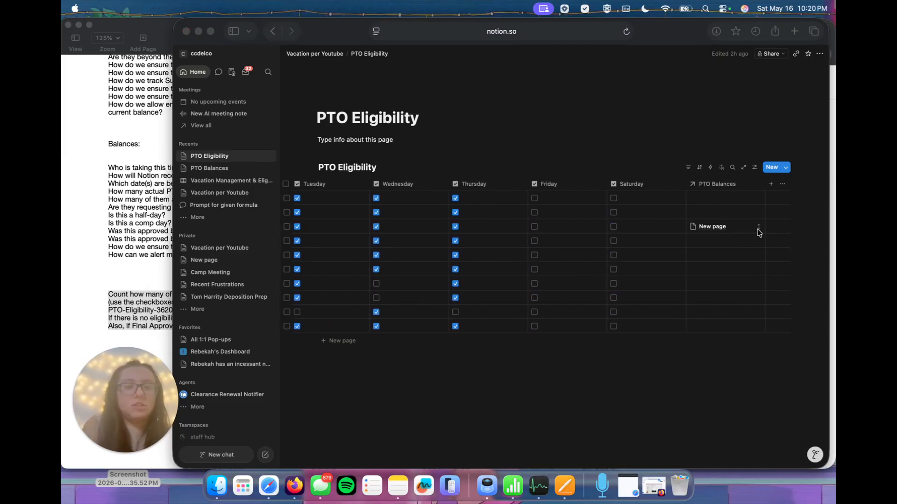
pyautogui.click(760, 231)
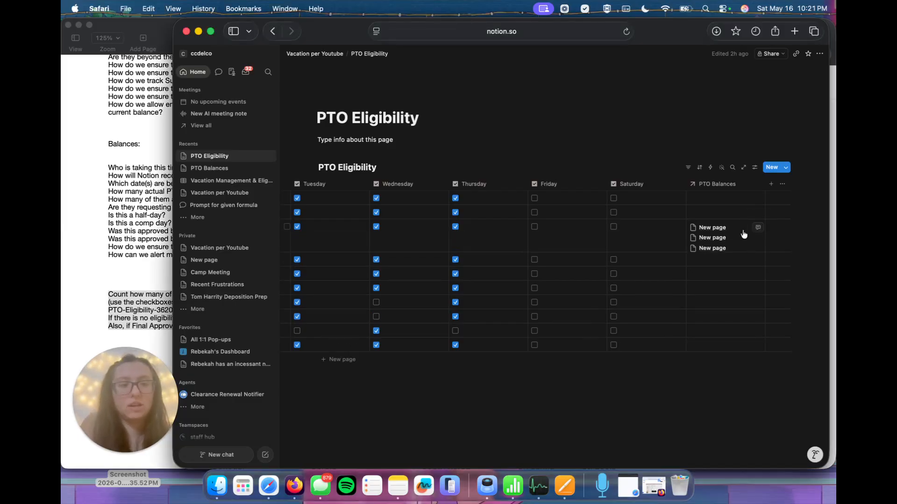
pyautogui.hscroll(-5, 565, 315)
pyautogui.hscroll(-10, 566, 316)
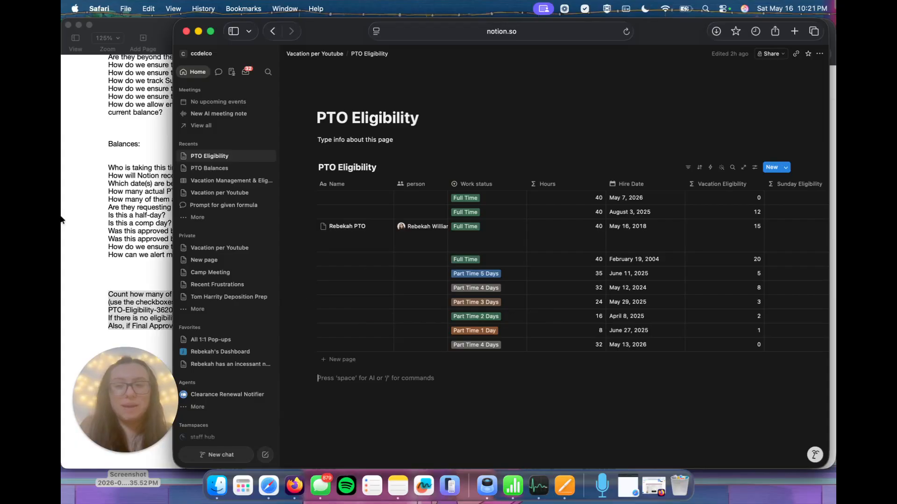
# Step: In PTO Balances, resubmit the AI request for Days Used, counting scheduled workdays with a Sunday-Thursday fallback, 0 if denied and half for Half-day
pyautogui.click(209, 168)
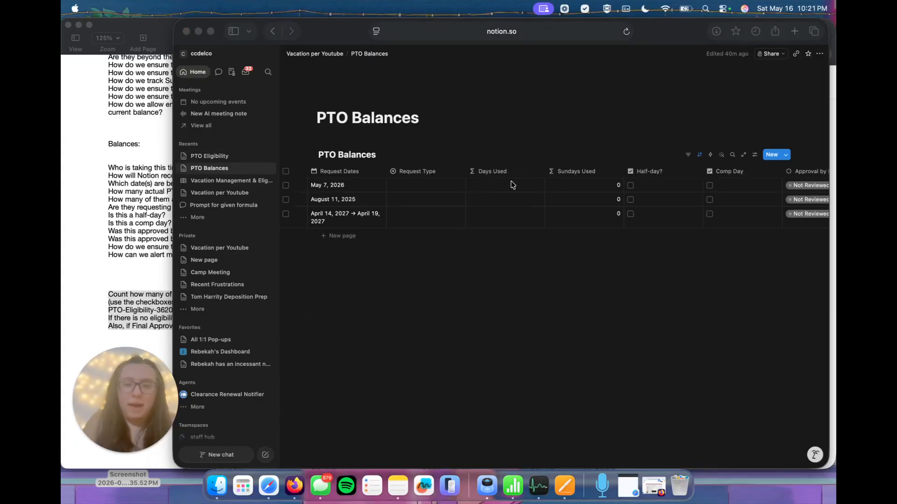
pyautogui.click(498, 189)
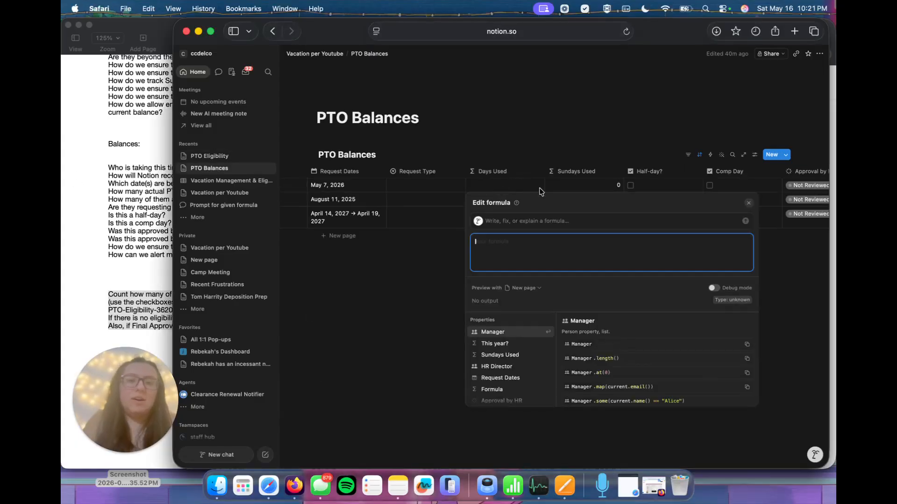
pyautogui.click(511, 225)
pyautogui.press('super+v')
pyautogui.press('Return')
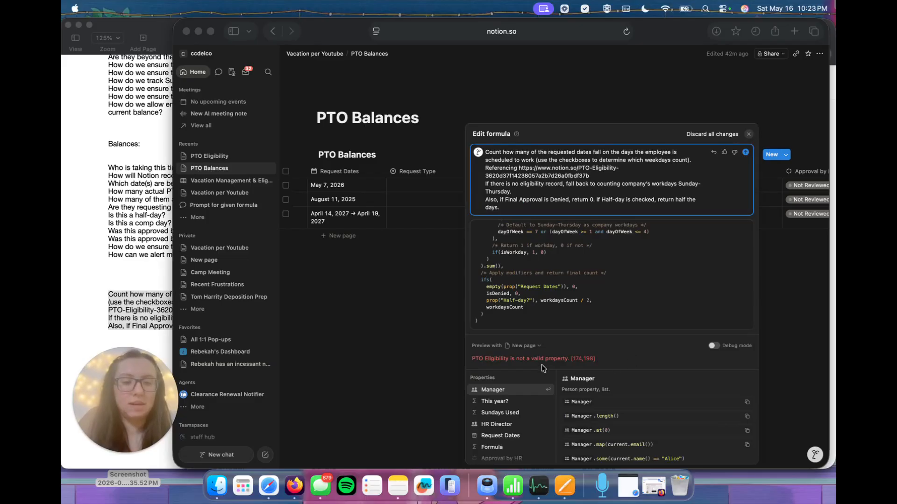
pyautogui.scroll(5, 595, 239)
pyautogui.scroll(10, 595, 240)
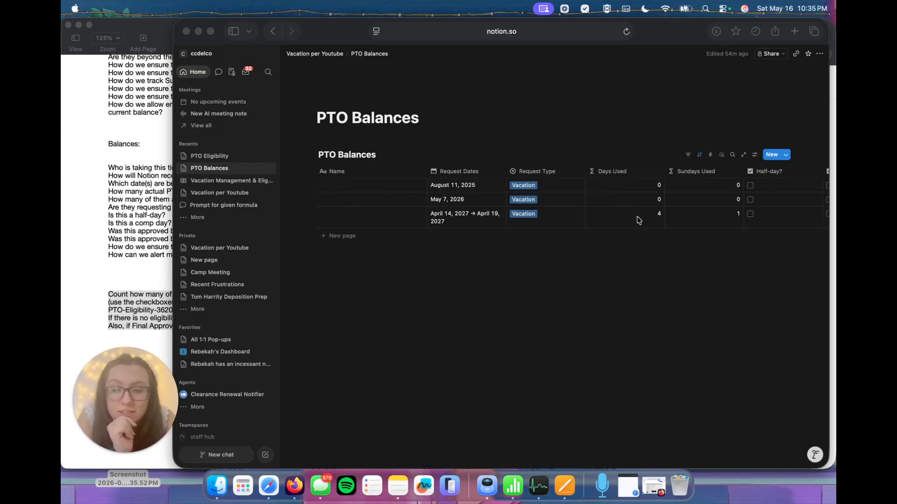
# Step: Examine the approval statuses, PTO Eligibility links and Request Year values of the requests in PTO Balances
pyautogui.hscroll(10, 639, 219)
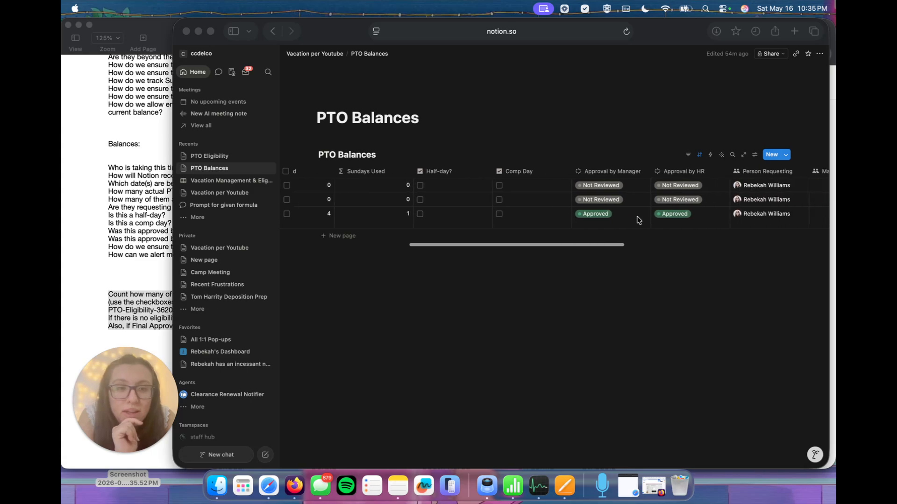
pyautogui.hscroll(7, 639, 219)
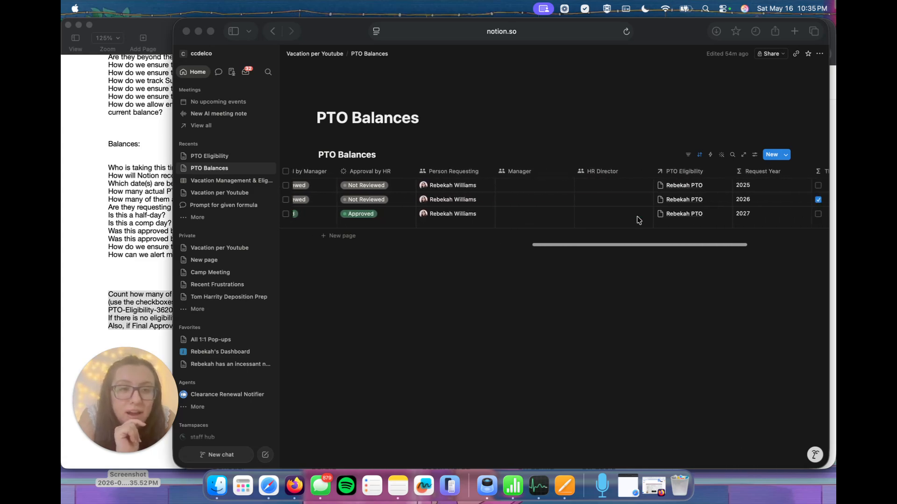
pyautogui.hscroll(2, 639, 220)
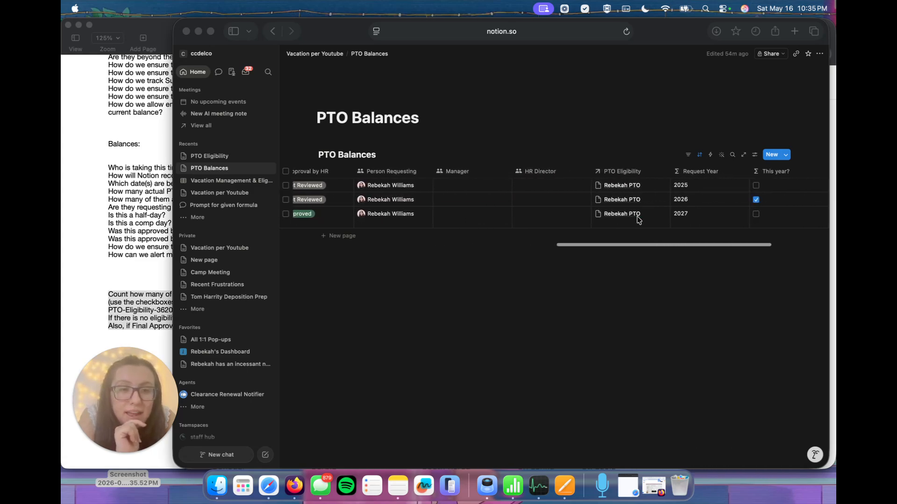
pyautogui.click(634, 172)
pyautogui.click(635, 174)
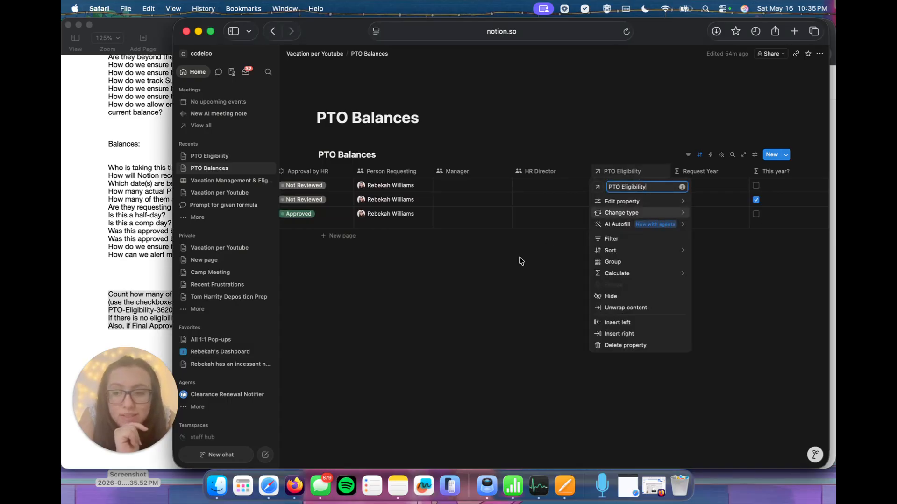
pyautogui.click(481, 301)
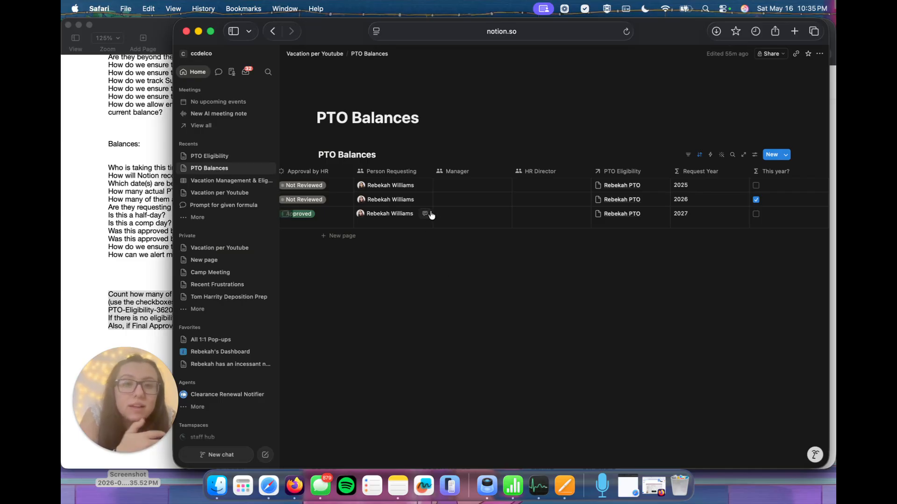
pyautogui.hscroll(-5, 427, 215)
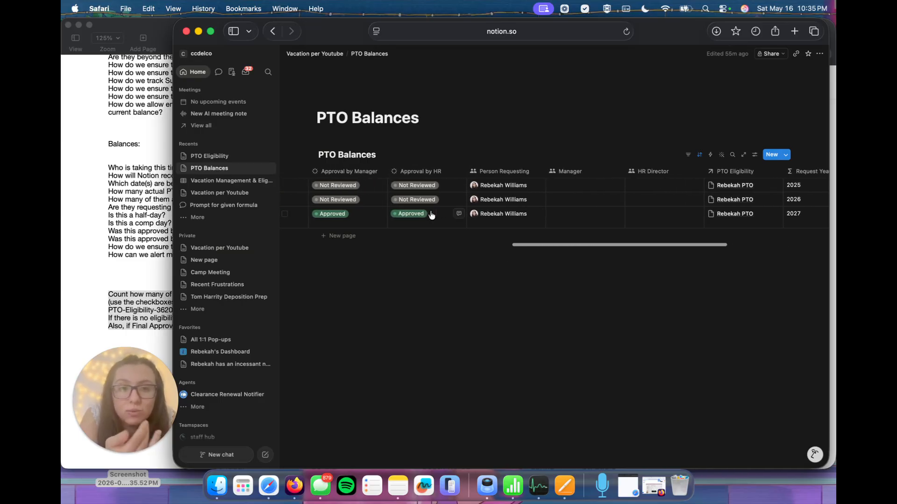
pyautogui.hscroll(-10, 432, 215)
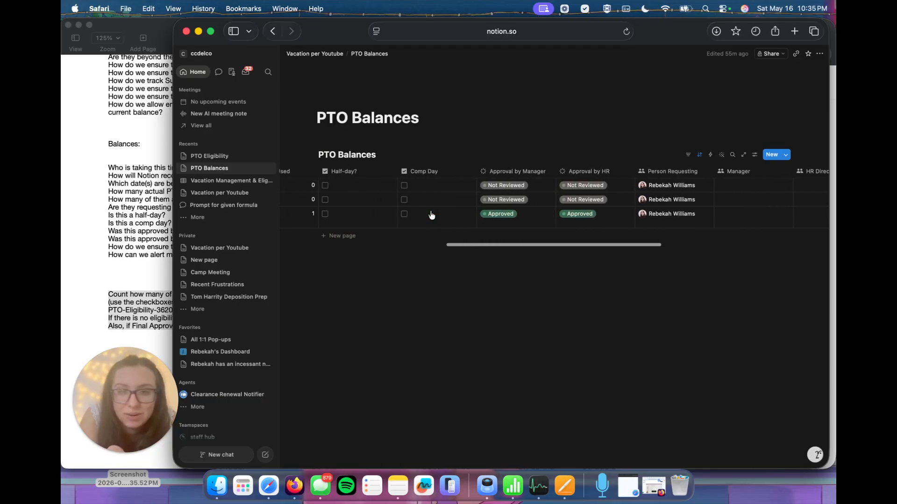
# Step: Open the Days Used formula and examine how it defines the date range, total days and eligibility record
pyautogui.hscroll(-8, 432, 215)
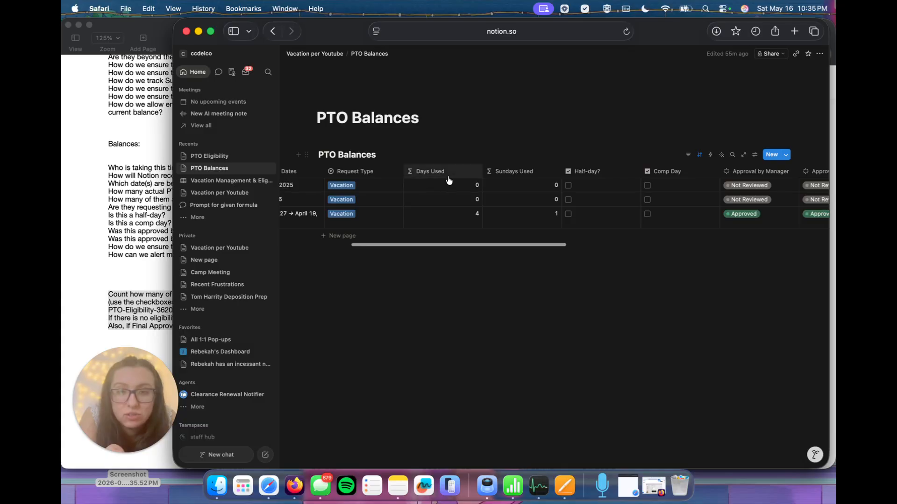
pyautogui.click(448, 176)
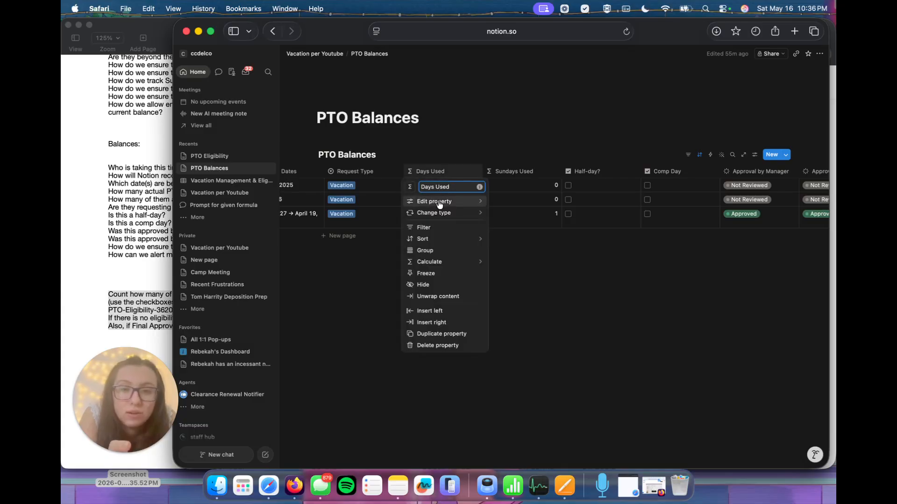
pyautogui.moveTo(439, 206)
pyautogui.click(511, 203)
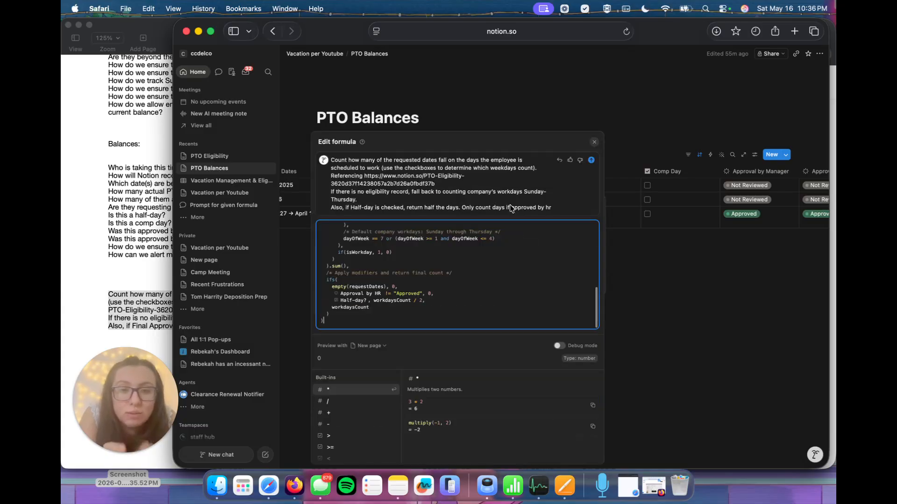
pyautogui.scroll(10, 449, 290)
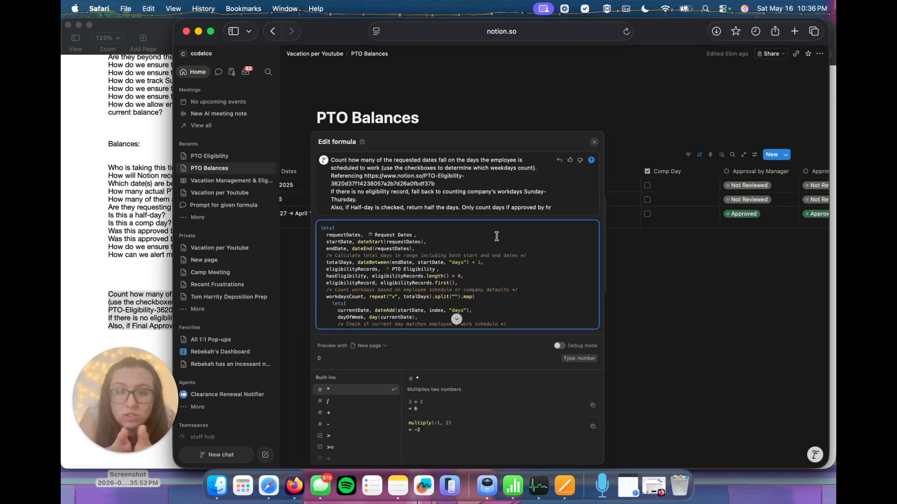
pyautogui.scroll(-3, 476, 259)
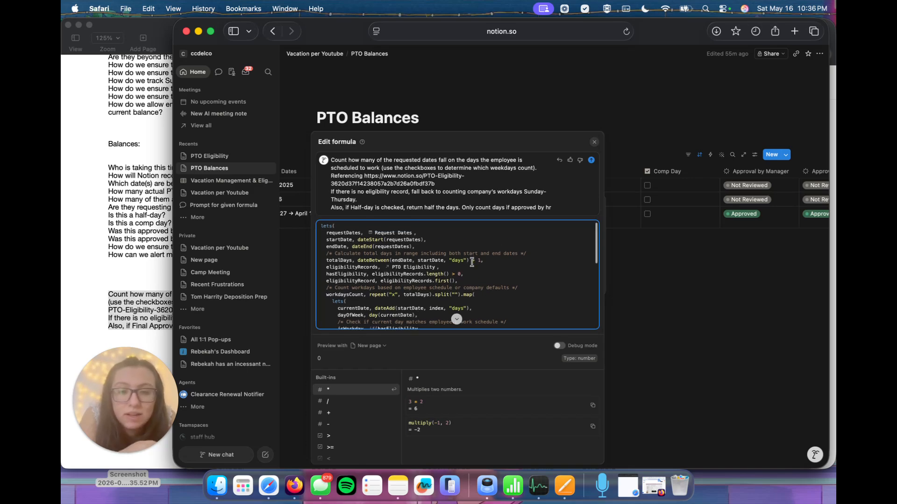
pyautogui.scroll(-1, 472, 263)
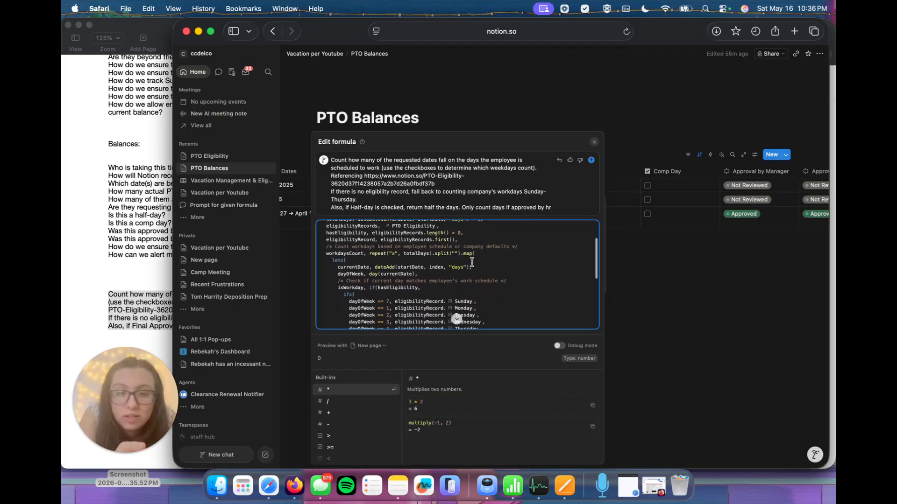
pyautogui.scroll(-2, 472, 262)
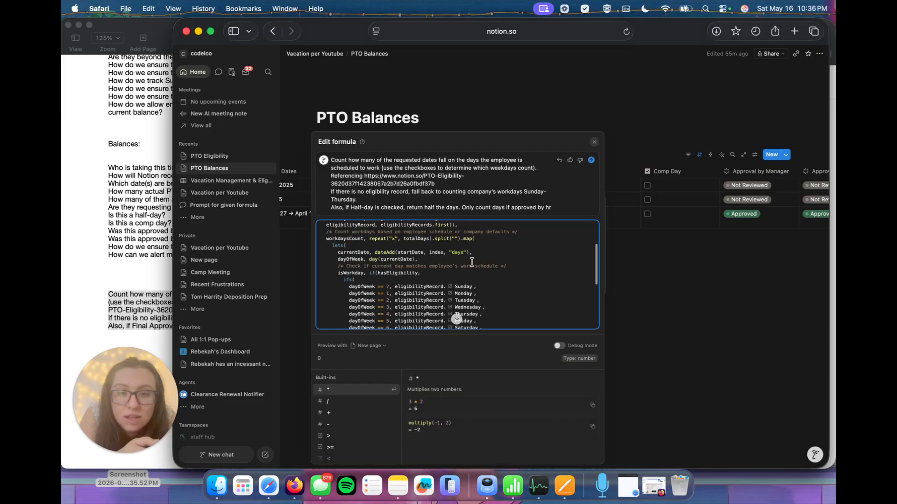
# Step: Examine the formula's weekday matching, Sunday-Thursday default, HR approval condition and half-day rule, and close the formula editor
pyautogui.scroll(-2, 472, 262)
pyautogui.scroll(-4, 472, 262)
pyautogui.scroll(-6, 473, 267)
pyautogui.scroll(-3, 472, 265)
pyautogui.scroll(-1, 472, 263)
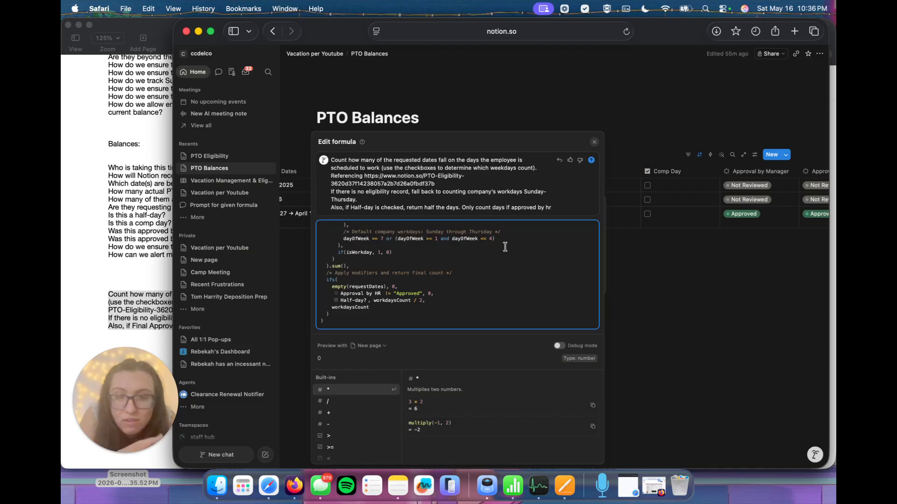
pyautogui.scroll(5, 505, 247)
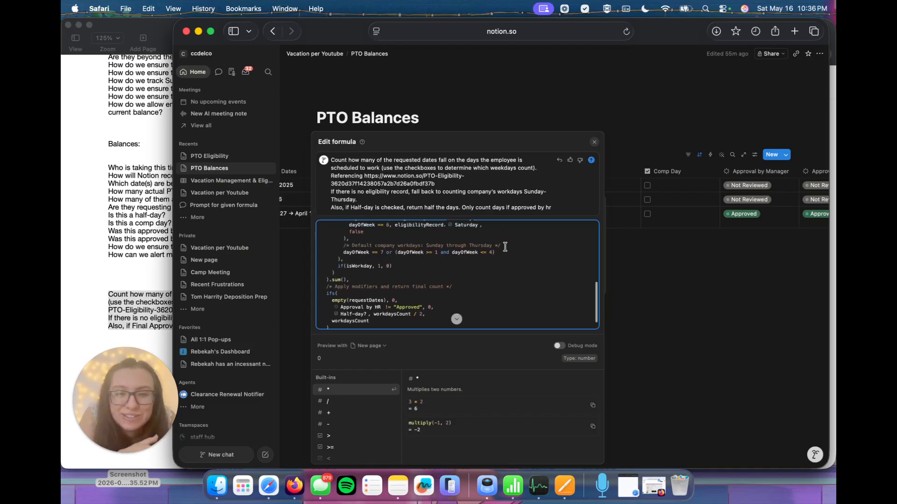
pyautogui.scroll(-5, 386, 284)
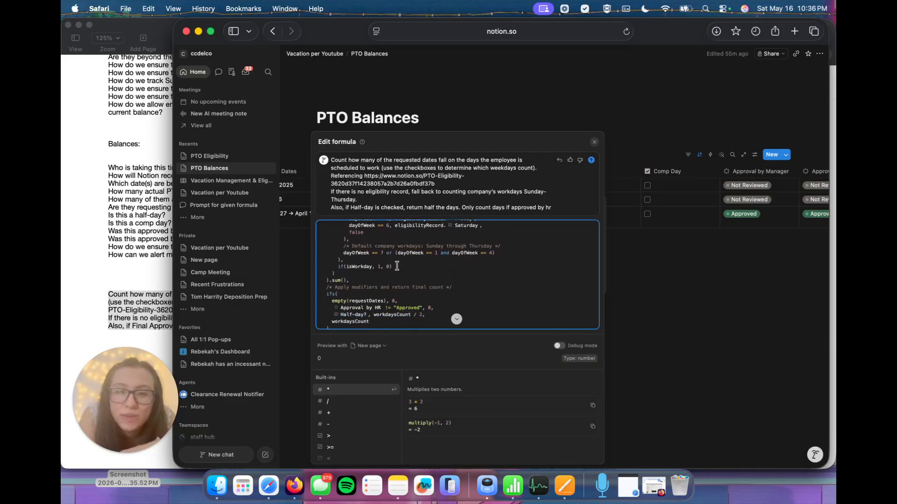
pyautogui.scroll(-1, 387, 267)
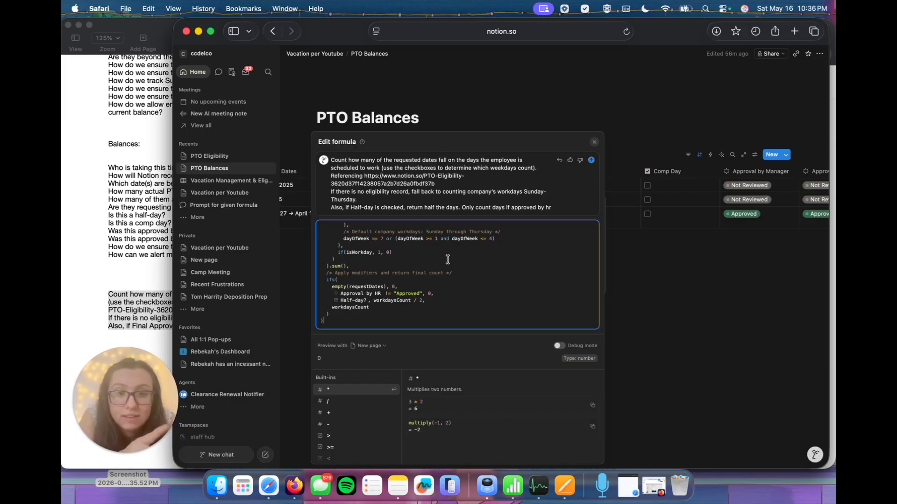
pyautogui.click(668, 319)
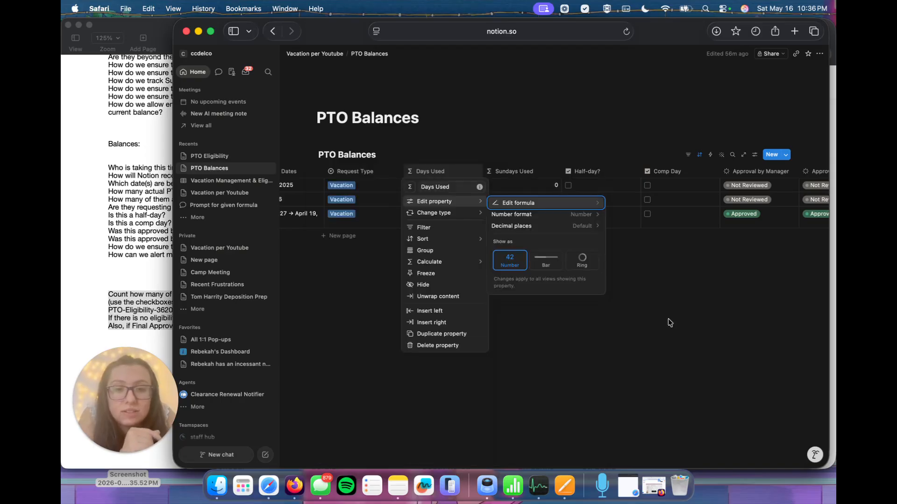
pyautogui.click(692, 315)
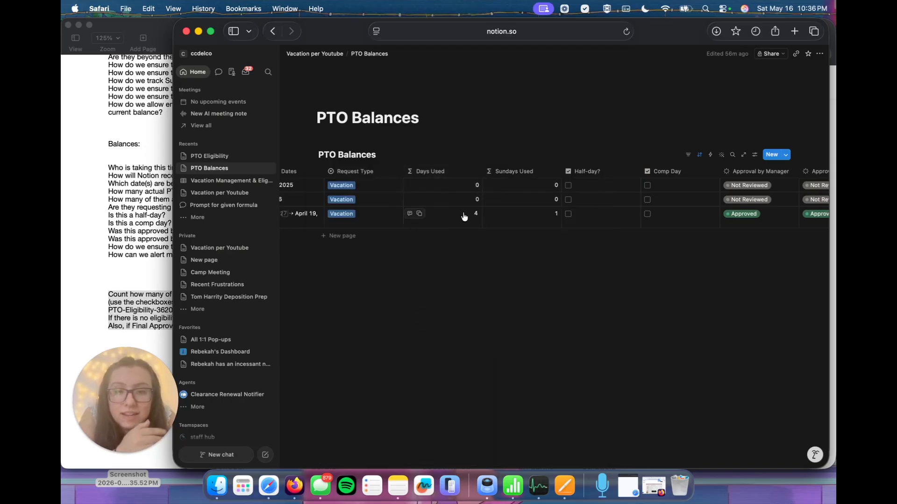
# Step: Check the April 14–19, 2027 request's date range on the calendar in PTO Balances
pyautogui.hscroll(-3, 443, 215)
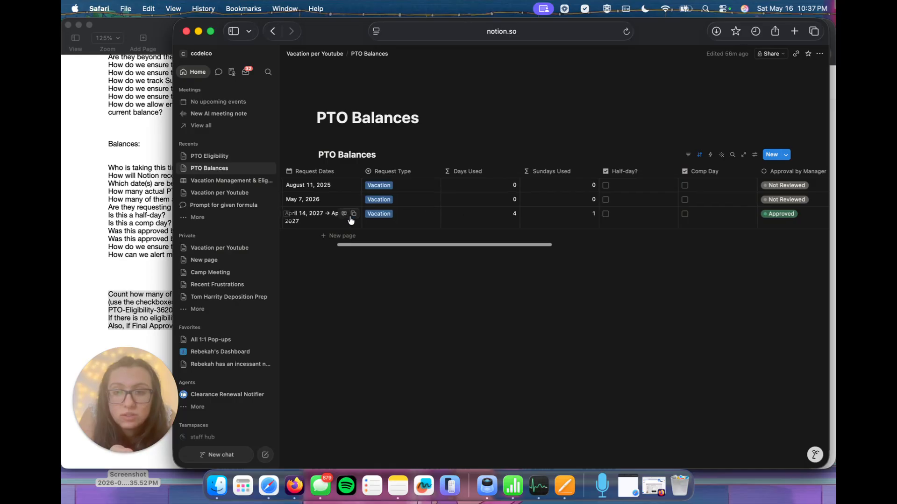
pyautogui.click(323, 218)
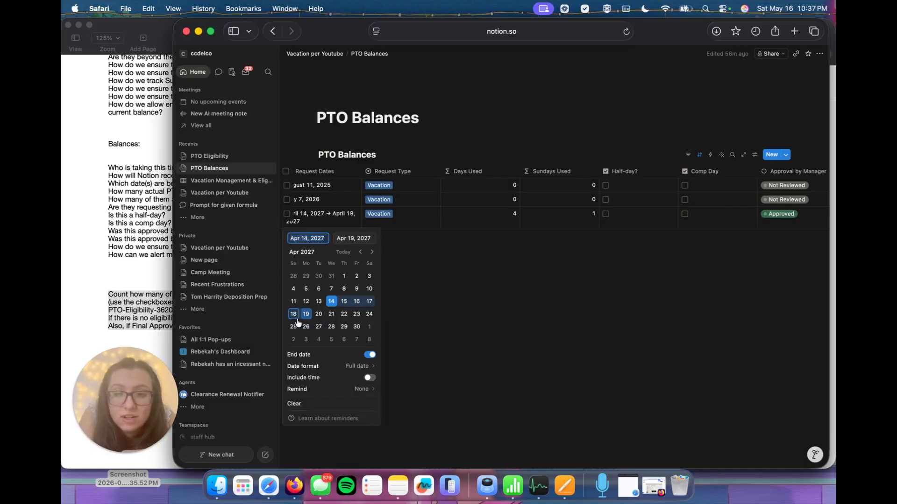
pyautogui.press('Escape')
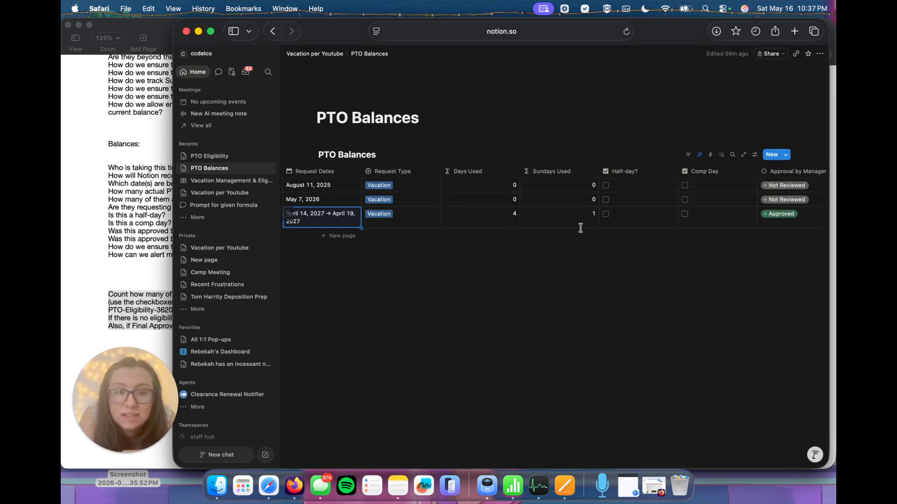
# Step: Set both the manager and HR approvals of the May 7, 2026 request to Approved and mark it as a half-day
pyautogui.hscroll(3, 578, 217)
pyautogui.hscroll(1, 579, 226)
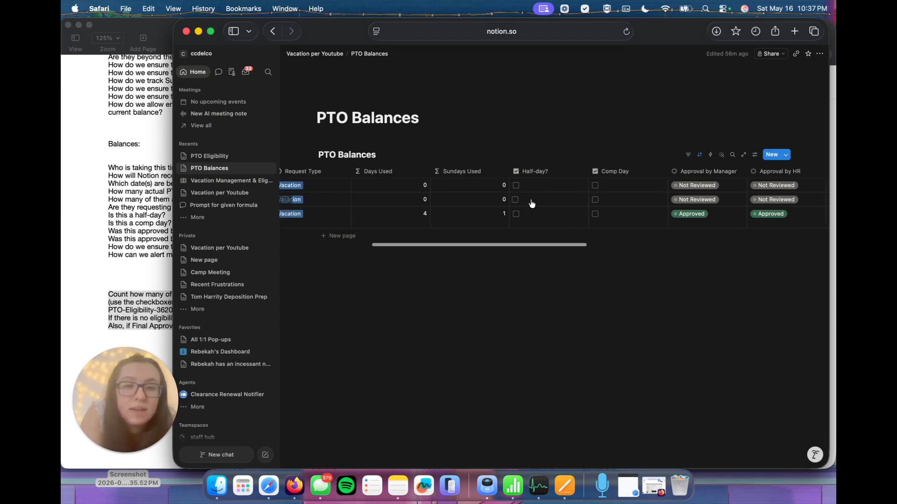
pyautogui.click(719, 200)
pyautogui.click(706, 267)
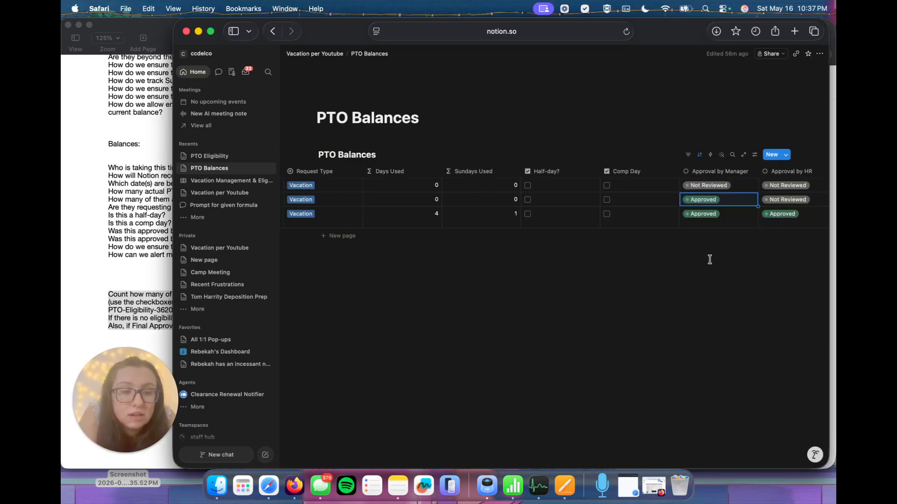
pyautogui.click(784, 200)
pyautogui.click(753, 266)
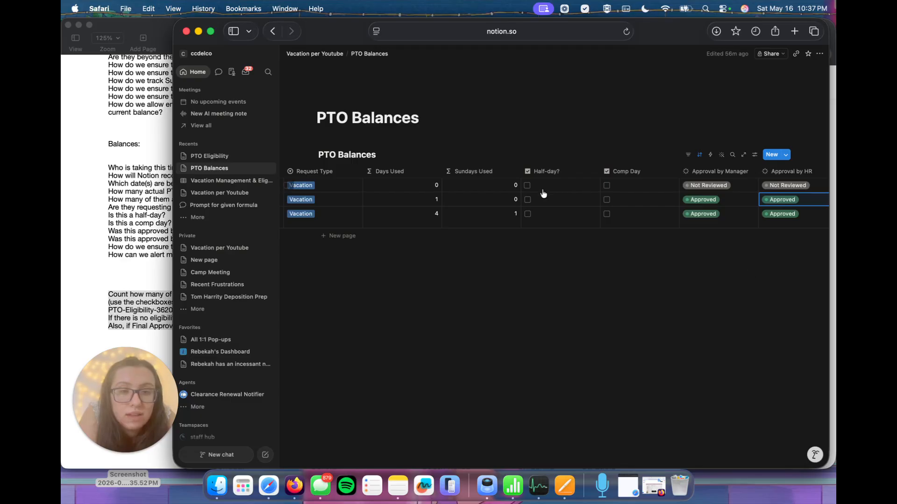
pyautogui.click(528, 200)
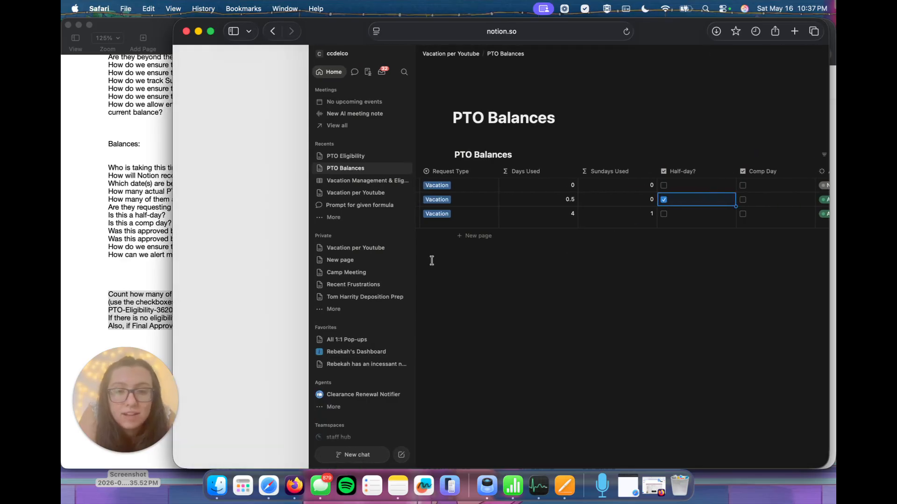
# Step: Examine the Days Used, Sundays Used, approvals, PTO Eligibility links and request-year checkboxes of the requests in PTO Balances
pyautogui.hscroll(-3, 433, 224)
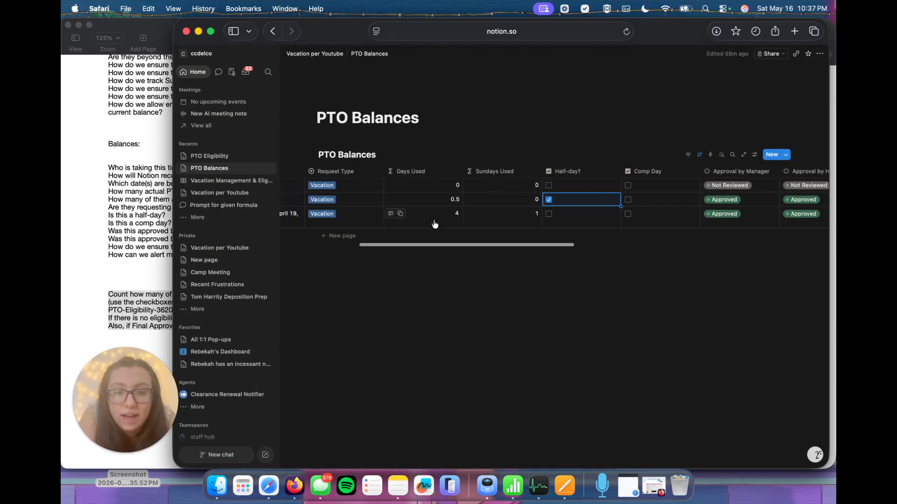
pyautogui.hscroll(2, 515, 218)
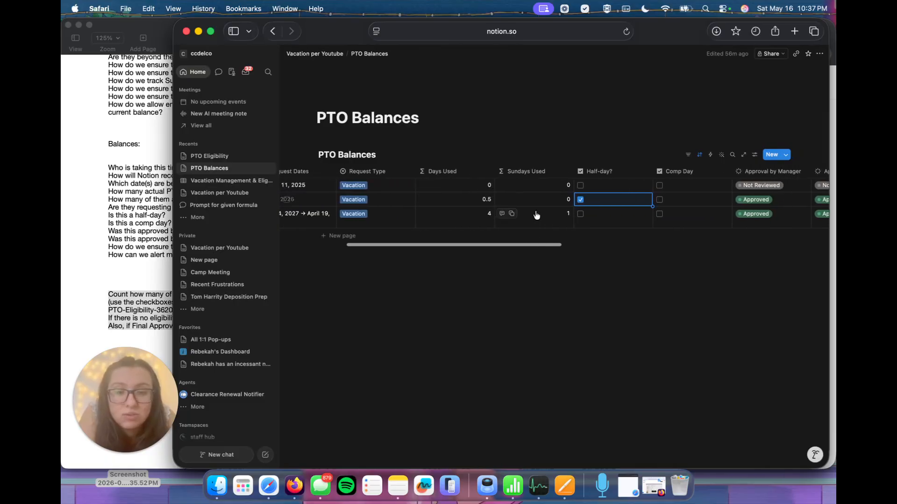
pyautogui.hscroll(5, 532, 213)
pyautogui.hscroll(5, 541, 216)
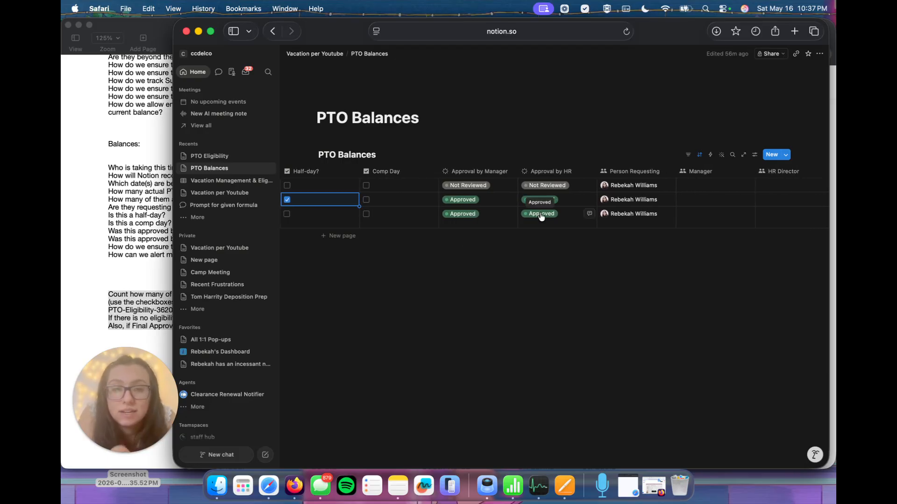
pyautogui.hscroll(6, 533, 217)
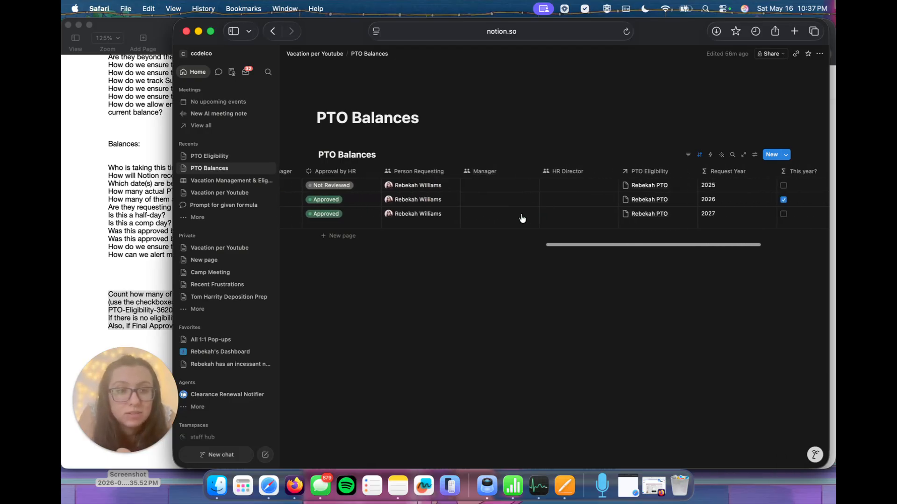
pyautogui.hscroll(2, 522, 218)
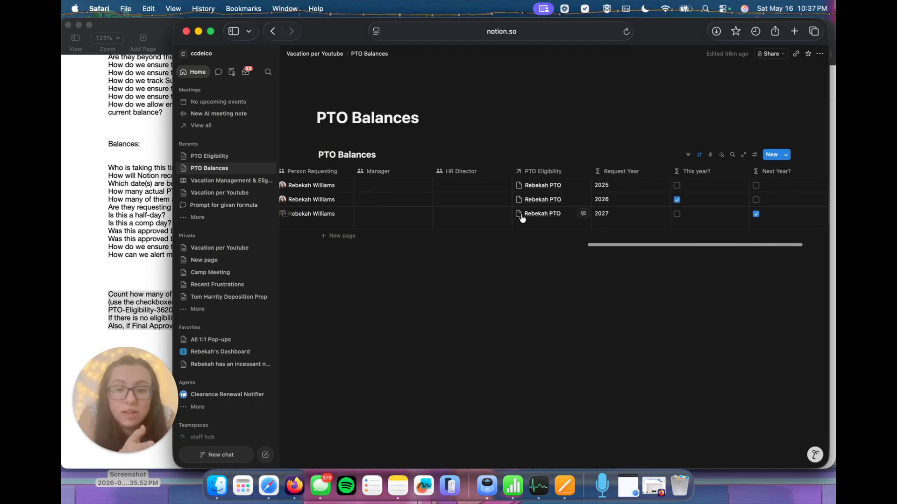
pyautogui.hscroll(3, 523, 218)
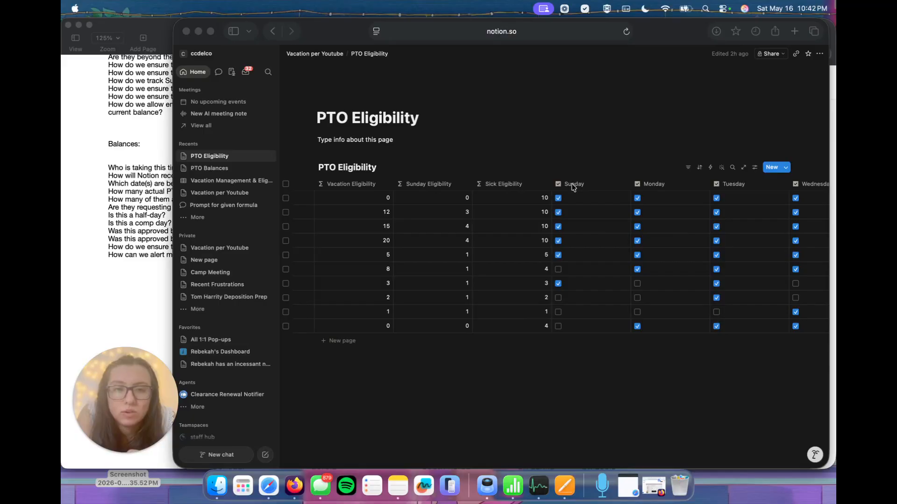
# Step: Insert a Rollup property just before the Sunday column in PTO Eligibility
pyautogui.click(573, 187)
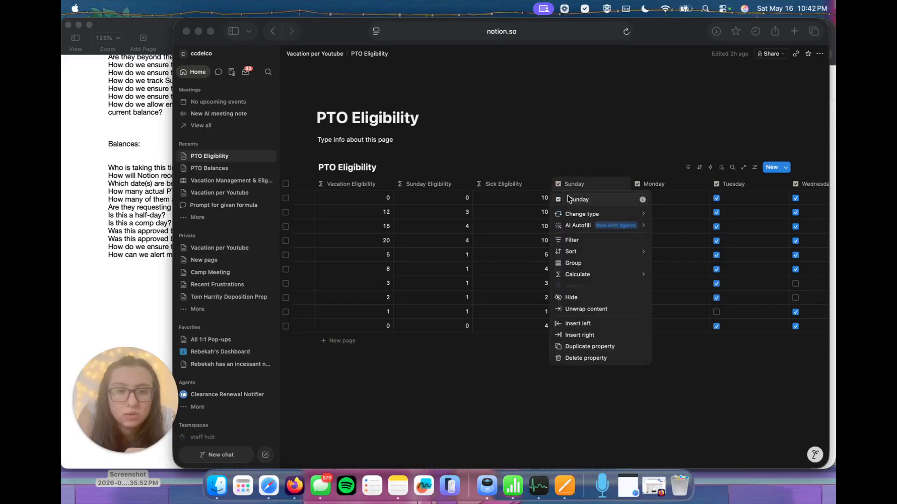
pyautogui.click(574, 324)
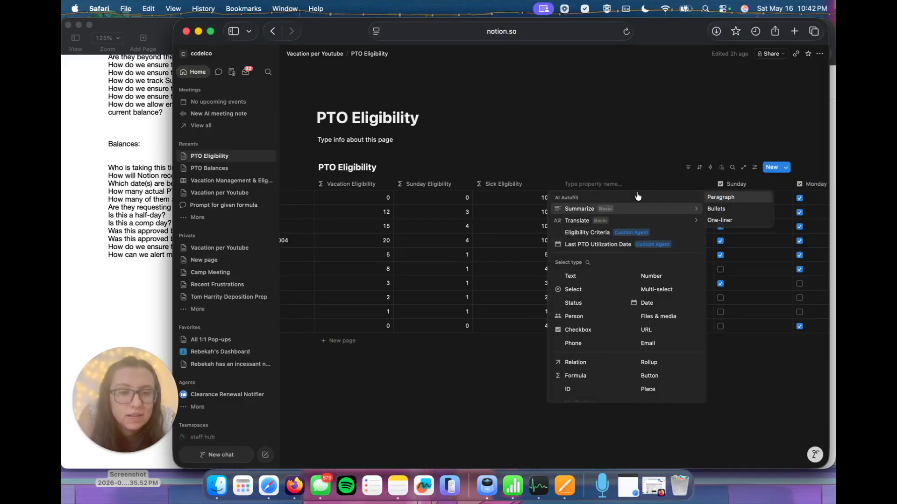
pyautogui.scroll(-1, 599, 350)
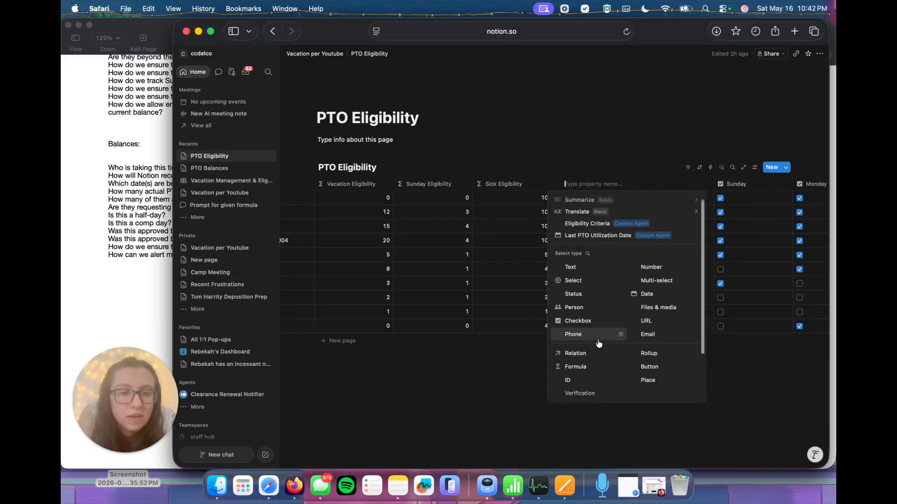
pyautogui.click(665, 352)
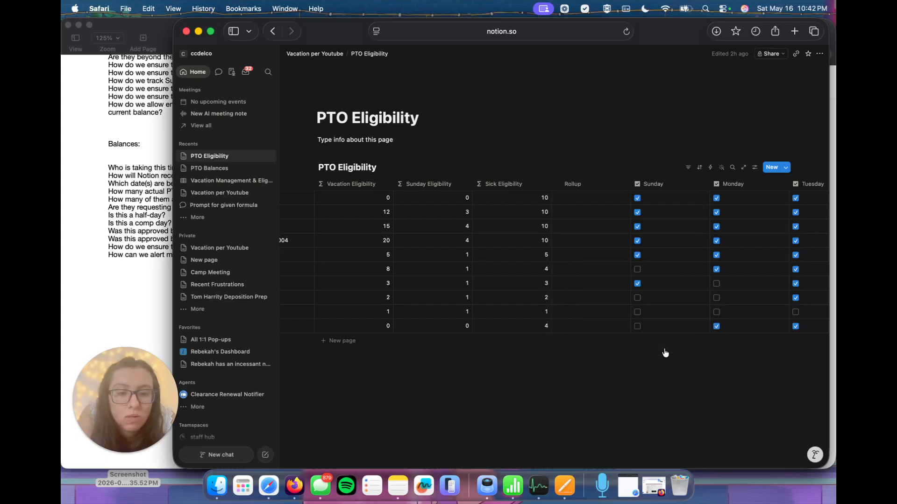
# Step: Configure the new rollup to use the PTO Balances relation and its Days Used property, calculated as Sum
pyautogui.click(592, 188)
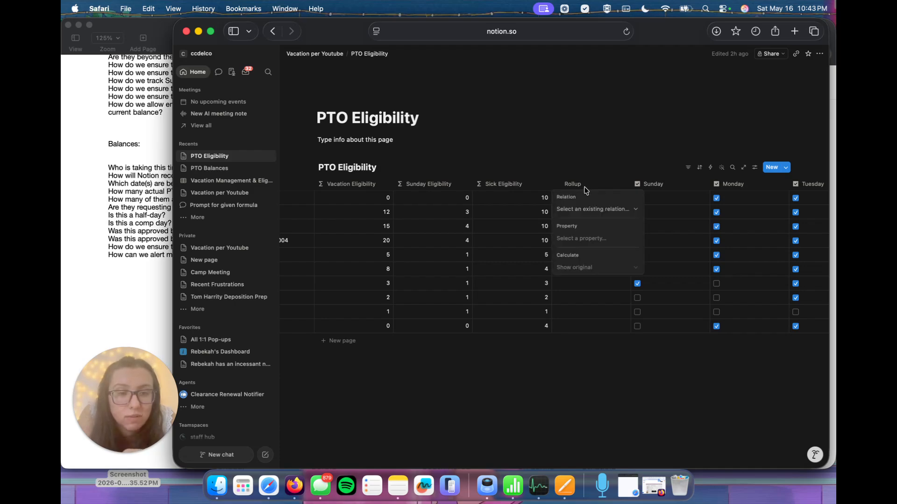
pyautogui.click(593, 211)
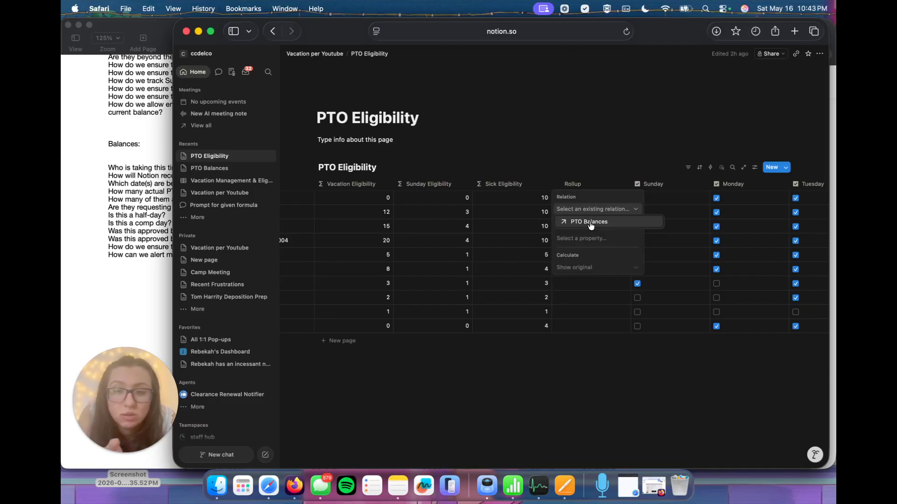
pyautogui.click(590, 222)
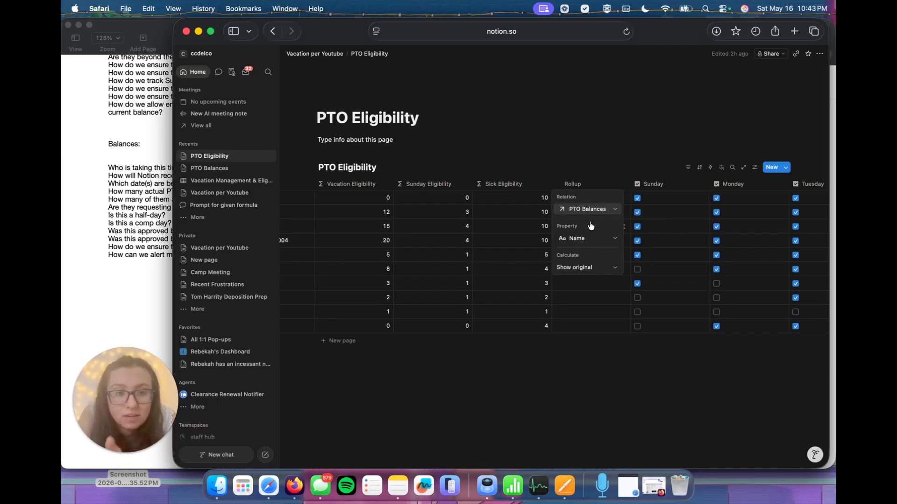
pyautogui.click(587, 238)
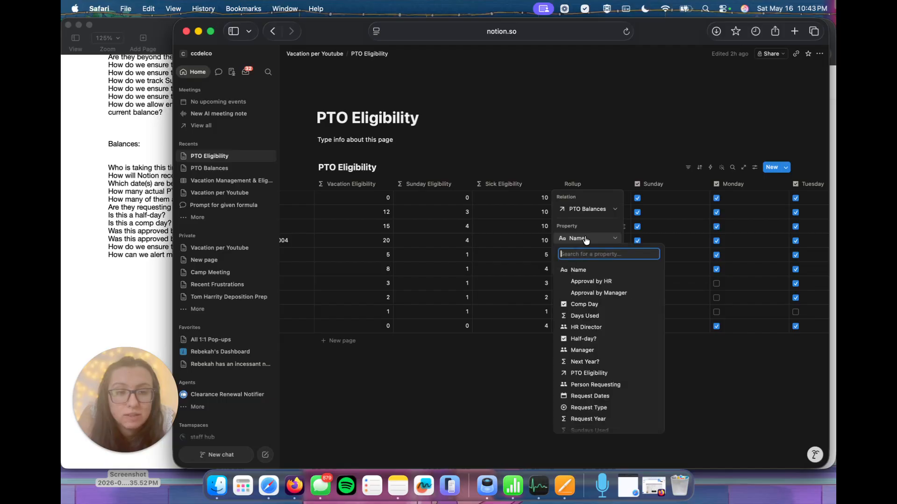
pyautogui.scroll(-2, 600, 344)
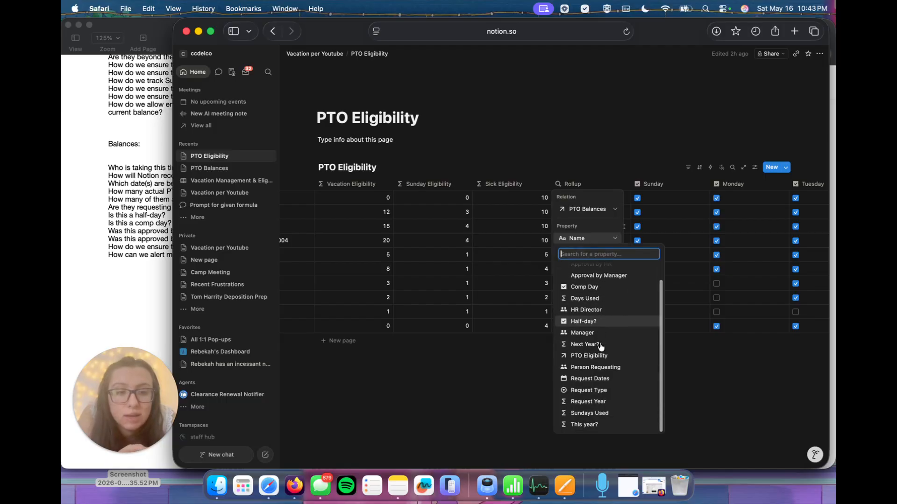
pyautogui.click(584, 301)
pyautogui.click(587, 267)
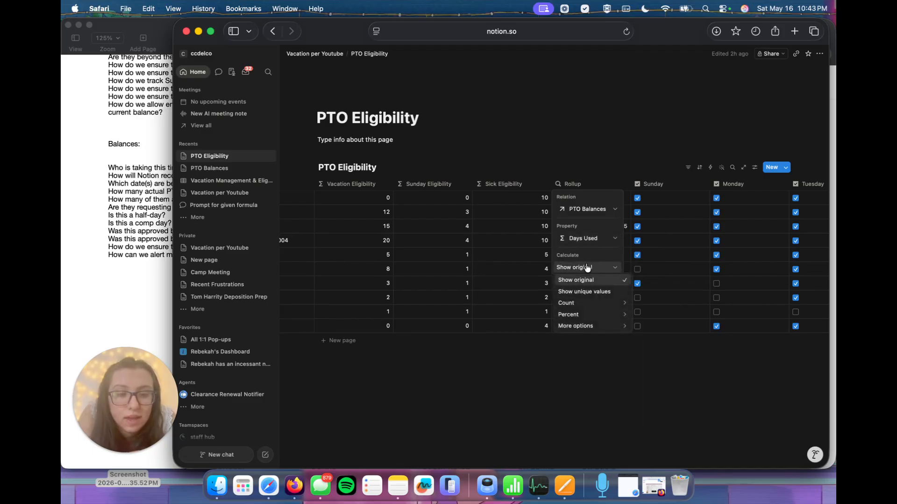
pyautogui.moveTo(584, 326)
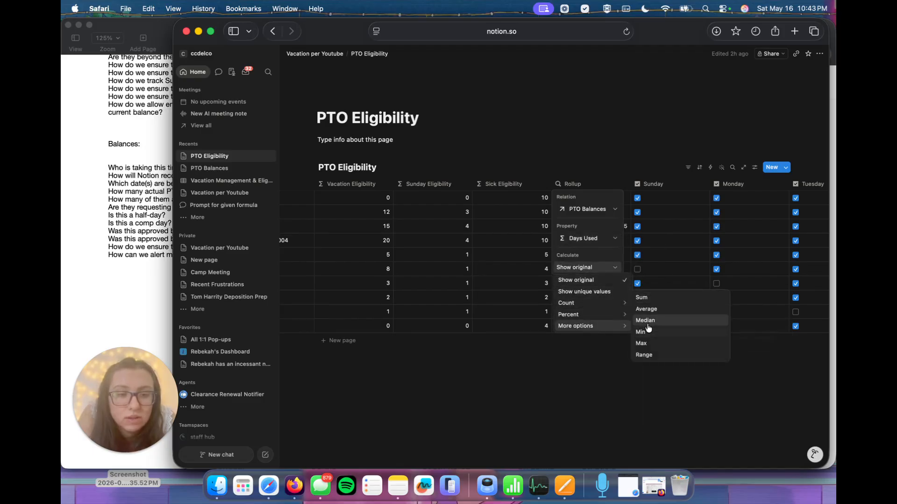
pyautogui.click(659, 299)
pyautogui.click(561, 354)
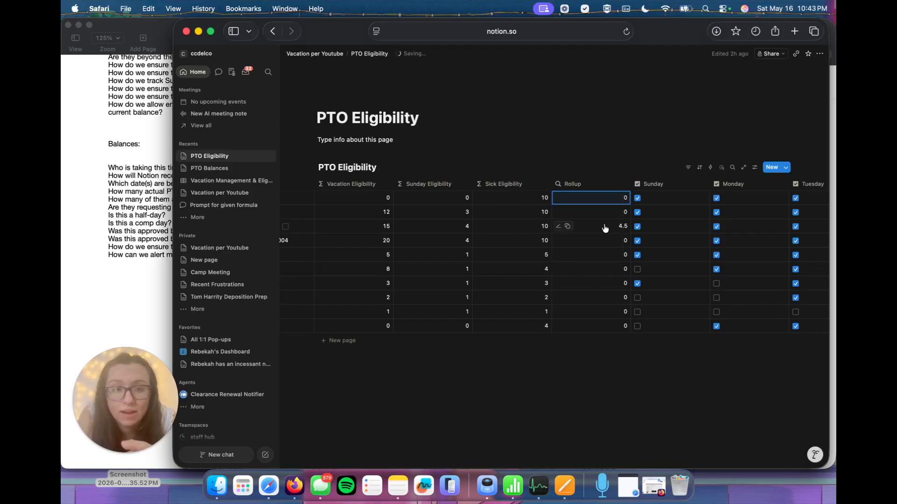
# Step: Compare the rollup values with the hire dates and eligibility columns across the PTO Eligibility rows
pyautogui.hscroll(10, 605, 228)
pyautogui.hscroll(-10, 605, 228)
pyautogui.hscroll(-5, 605, 228)
pyautogui.hscroll(-3, 605, 228)
pyautogui.hscroll(8, 577, 279)
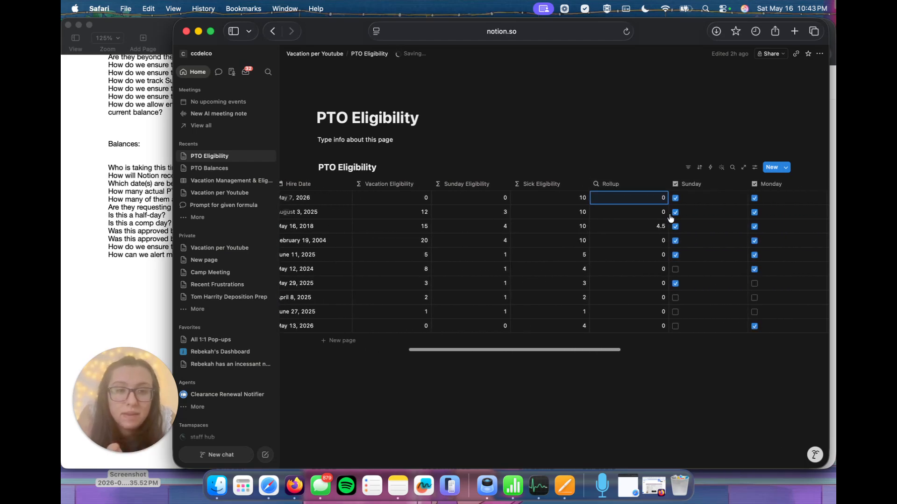
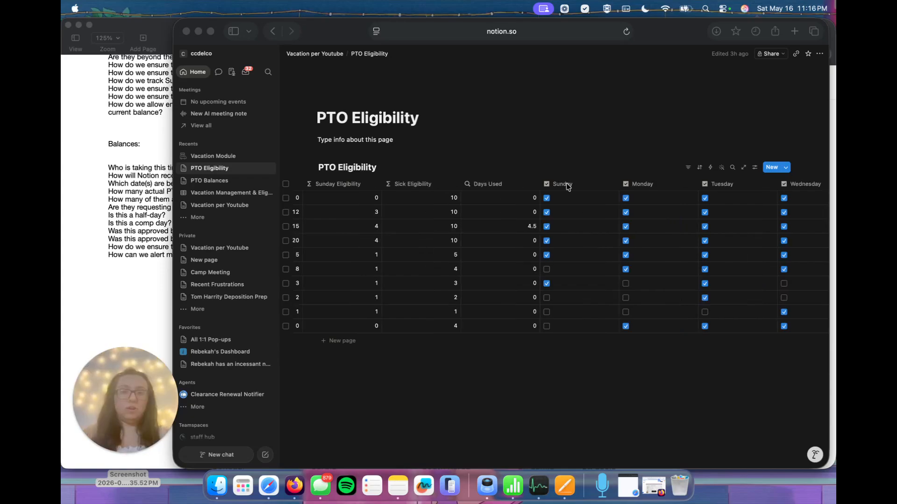
# Step: Insert a Formula property between Days Used and Sunday in PTO Eligibility and open its formula editor
pyautogui.click(567, 185)
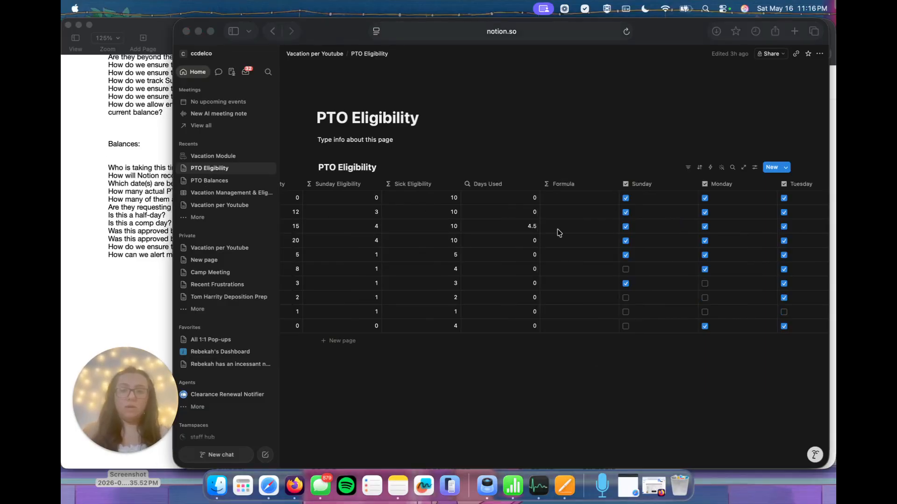
pyautogui.click(571, 202)
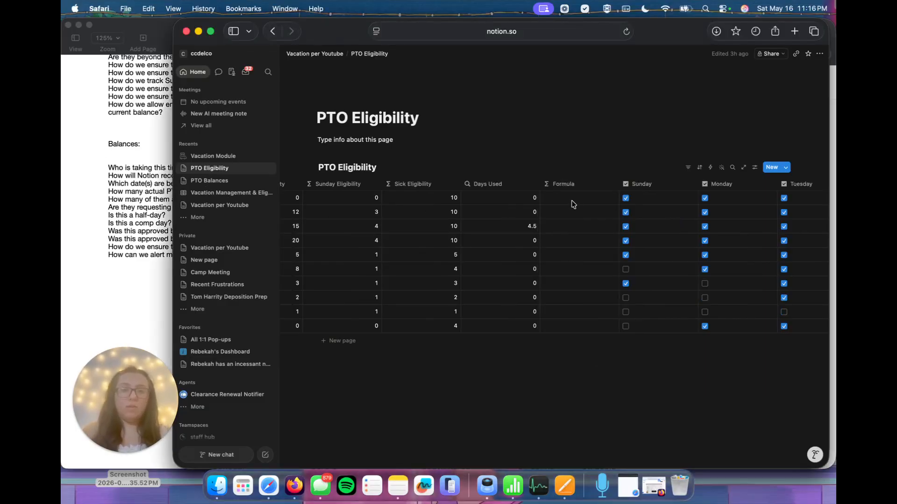
pyautogui.click(573, 204)
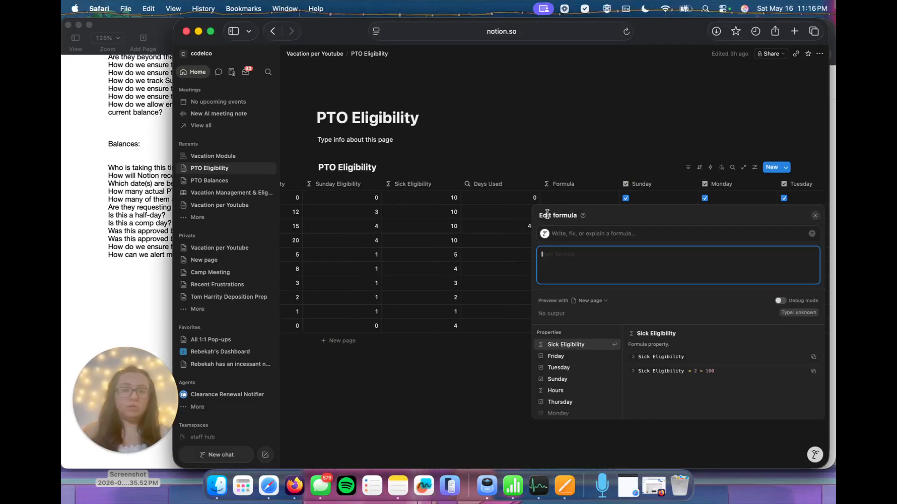
# Step: Generate the formula with AI: "Sum all vacation days for this year approved by hr from PTO Balances, ignore days marked as comp days"
pyautogui.click(575, 232)
pyautogui.write('Sum ')
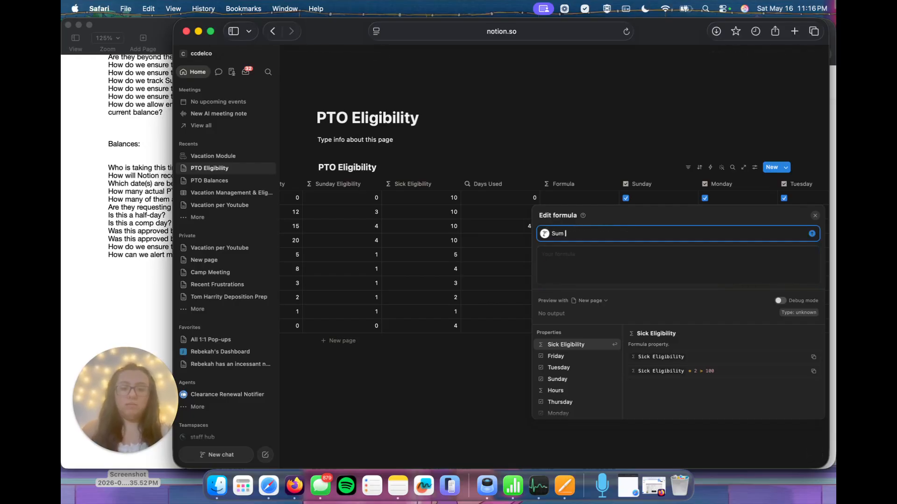
pyautogui.write('all vacation')
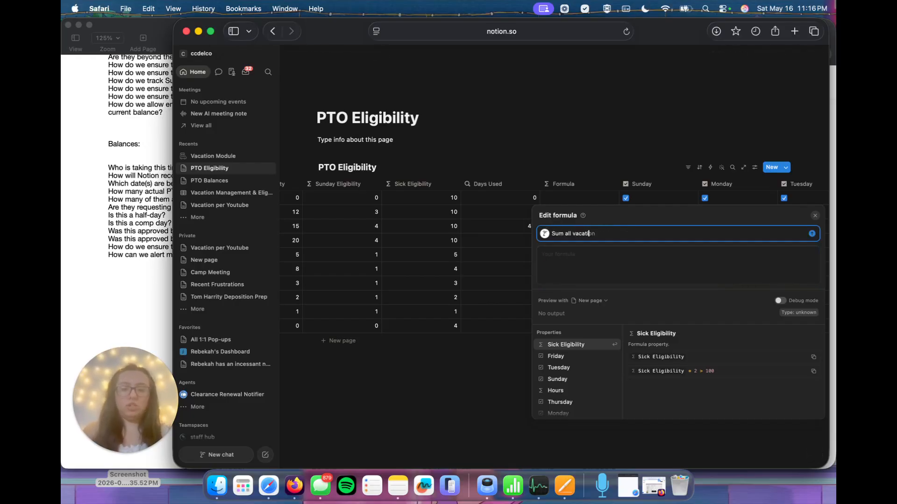
pyautogui.write(' days fro')
pyautogui.press('BackSpace')
pyautogui.press('BackSpace')
pyautogui.write('or this year approved by')
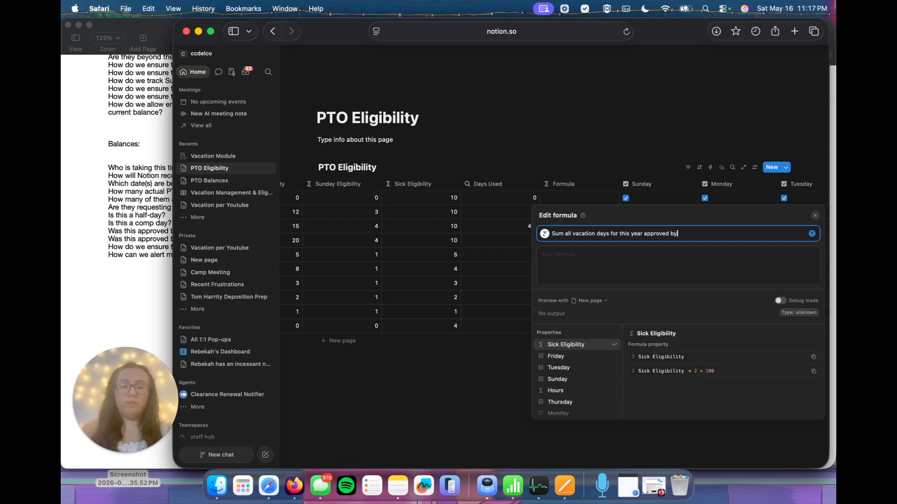
pyautogui.write(' hr from PTO')
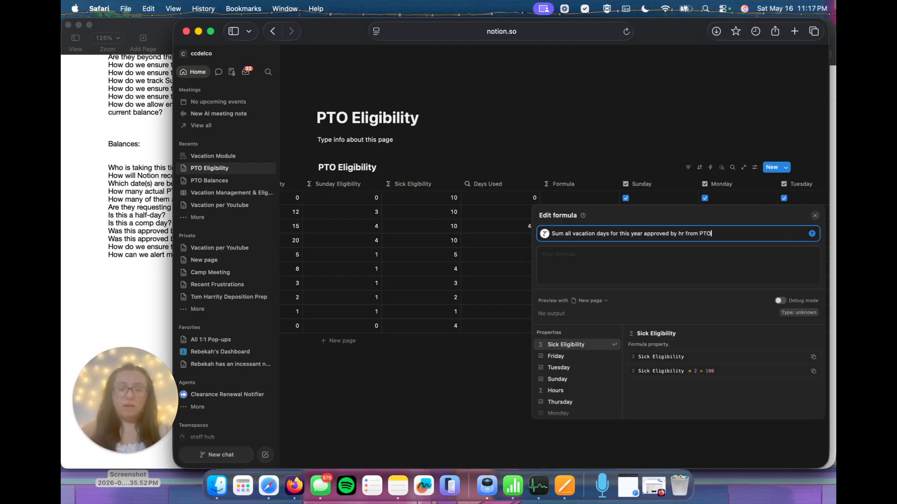
pyautogui.write(' Balances,')
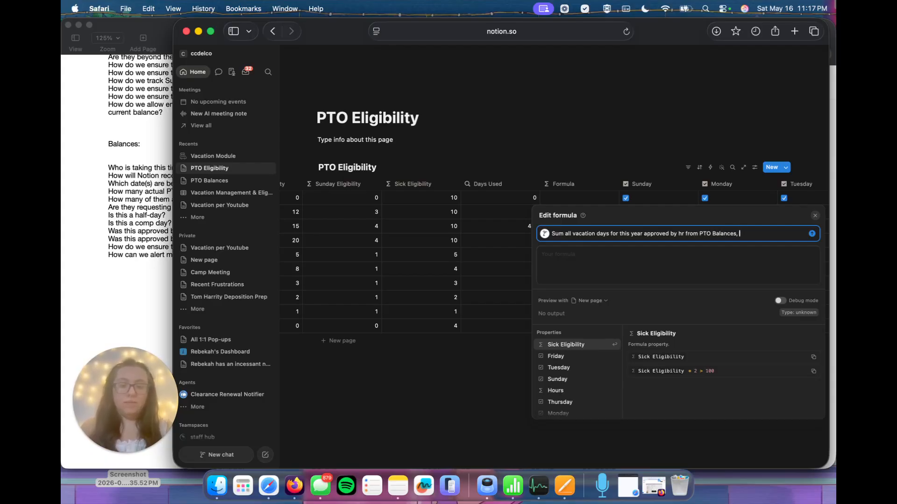
pyautogui.write(' ignore days marked as comp days')
pyautogui.press('Return')
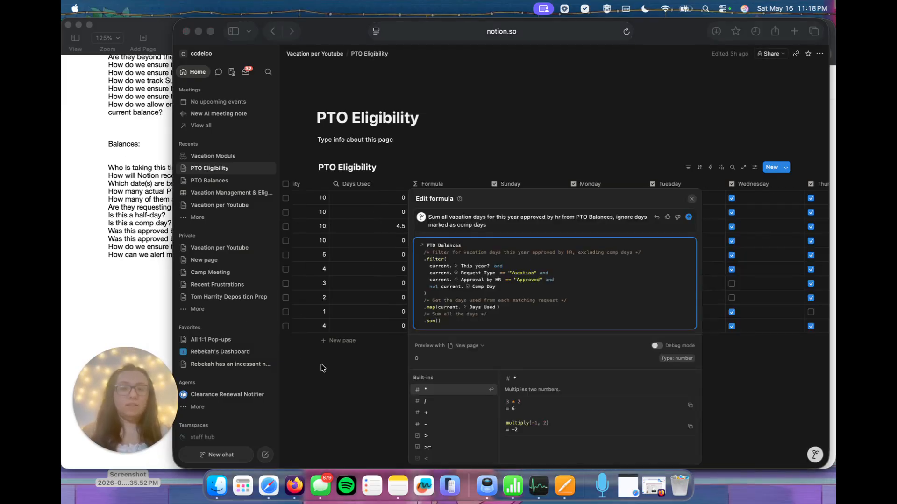
pyautogui.click(320, 363)
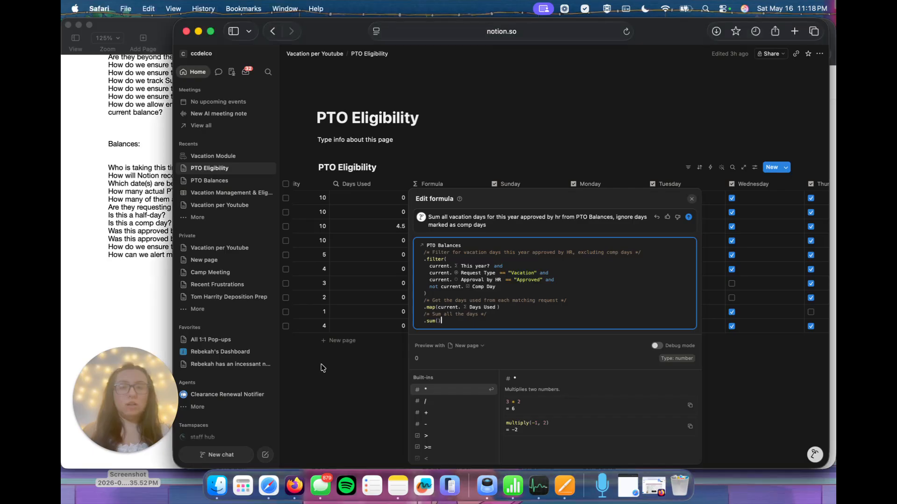
pyautogui.click(373, 378)
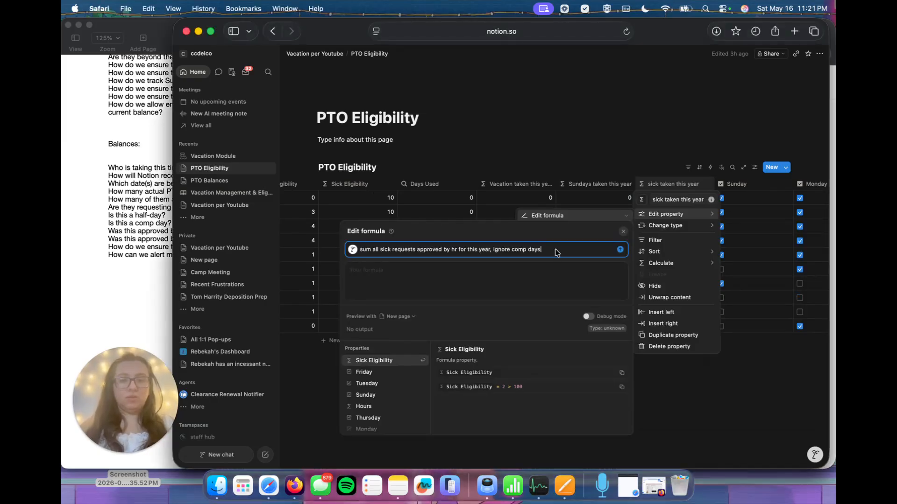
# Step: Generate the "sick taken this year" formula from the AI prompt "sum all sick requests approved by hr for this year, ignore comp days"
pyautogui.press('Return')
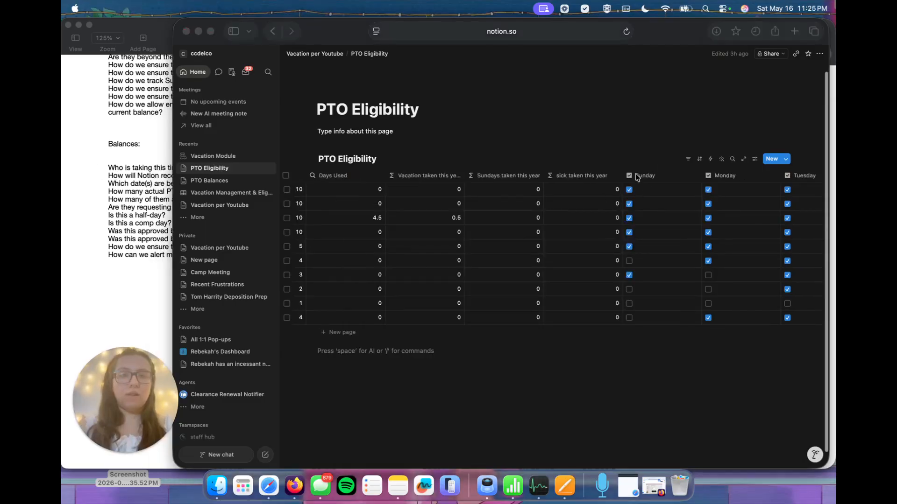
# Step: Insert a Formula property between "sick taken this year" and Sunday in PTO Eligibility and open its property options
pyautogui.click(638, 177)
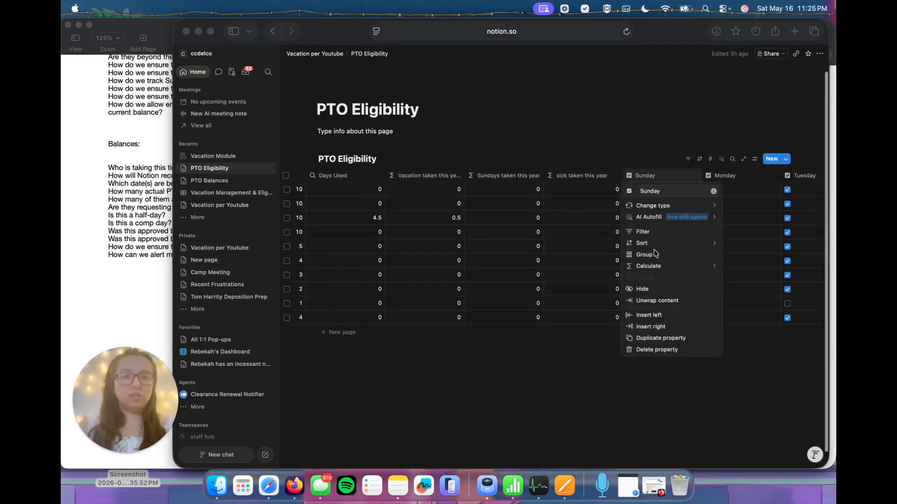
pyautogui.click(648, 320)
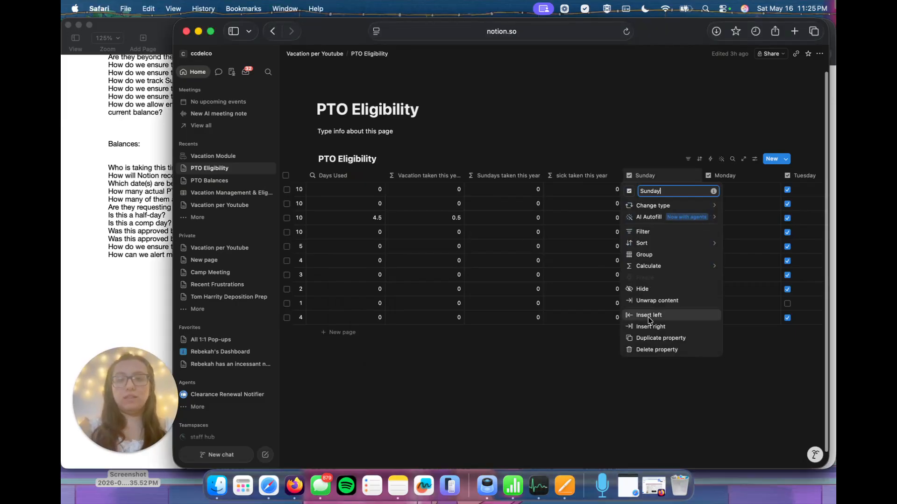
pyautogui.click(644, 321)
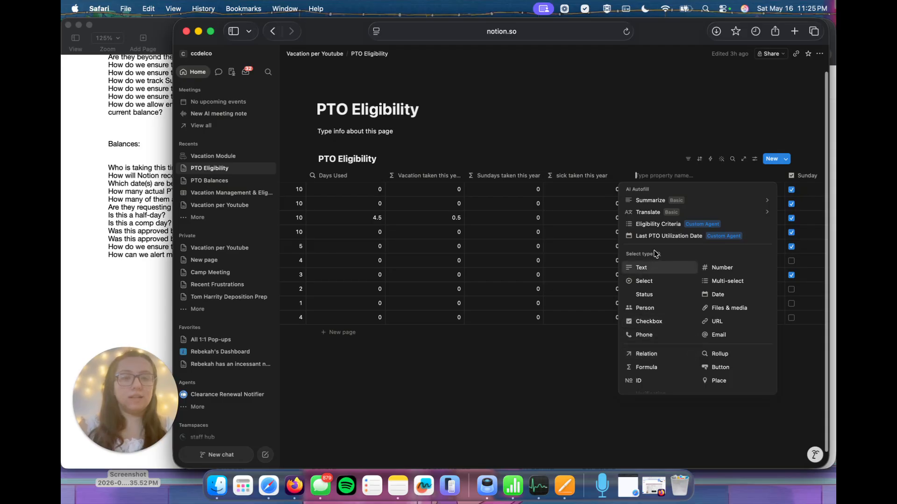
pyautogui.click(645, 369)
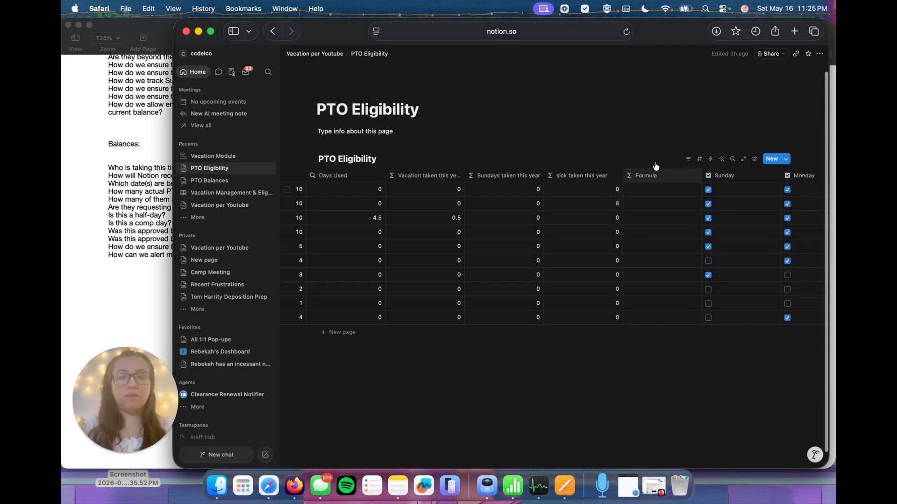
pyautogui.click(648, 176)
pyautogui.moveTo(654, 206)
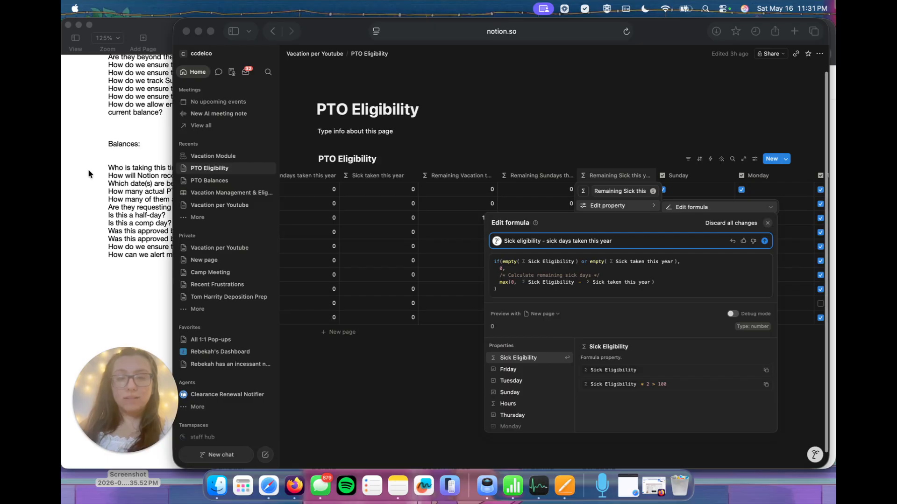
pyautogui.press('Escape')
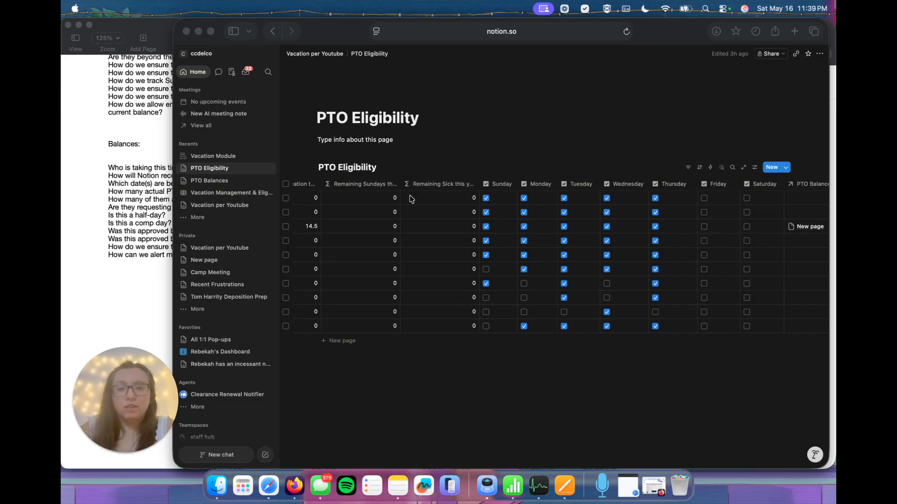
# Step: Insert a Formula property between the remaining sick days column and Sunday, and open its formula editor
pyautogui.click(496, 186)
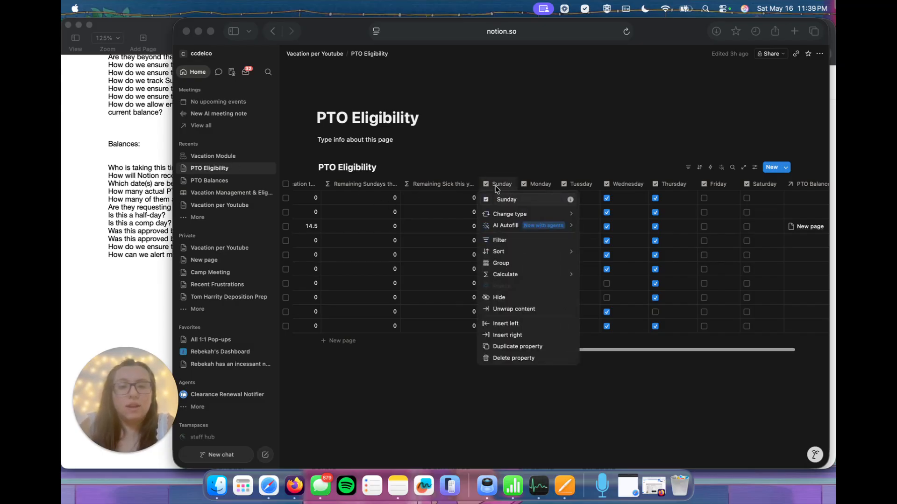
pyautogui.click(502, 325)
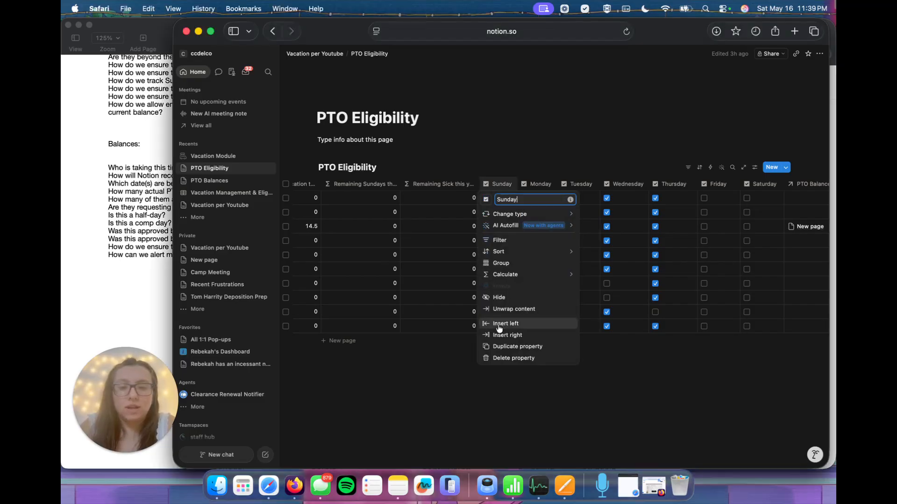
pyautogui.click(496, 324)
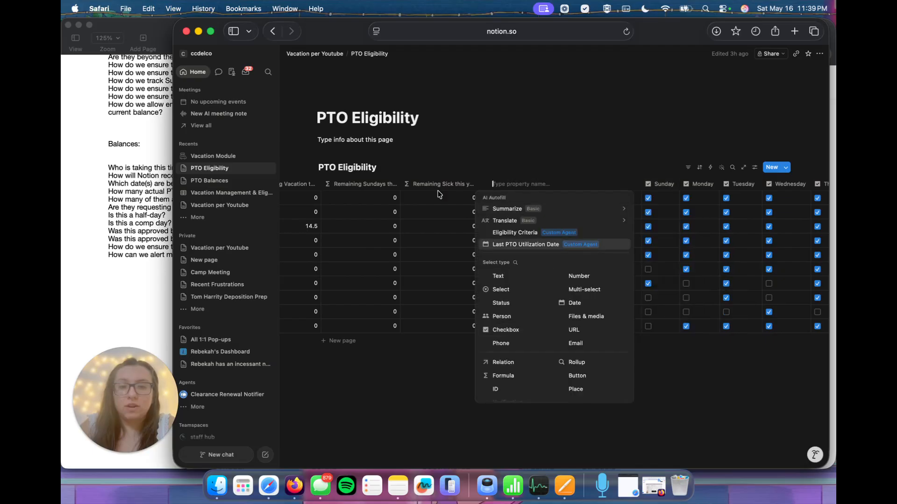
pyautogui.click(509, 378)
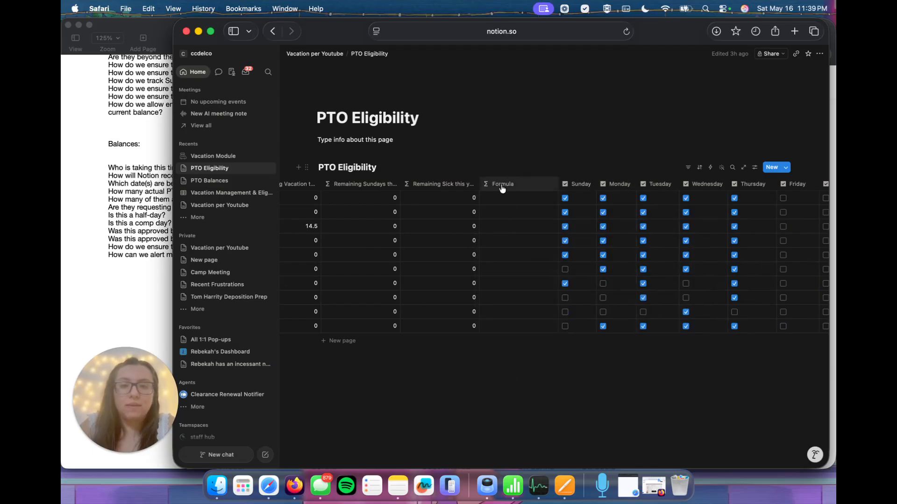
pyautogui.click(498, 200)
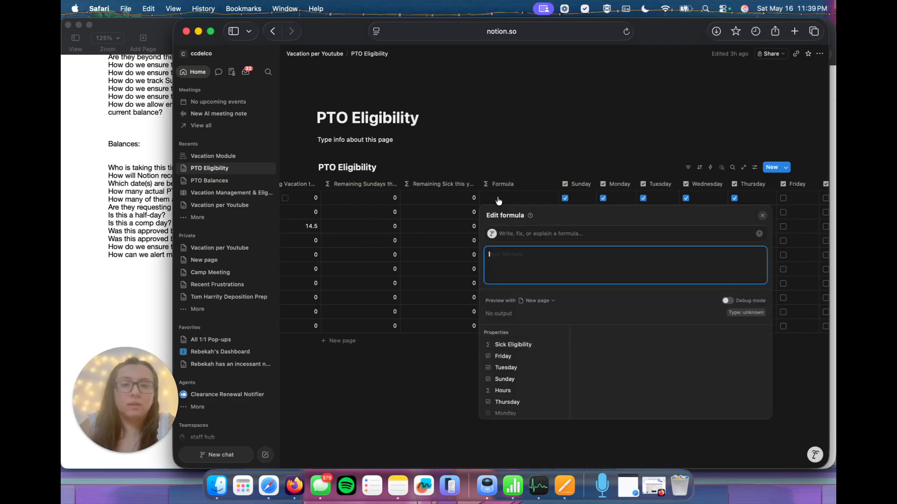
# Step: Generate the formula with AI: "Sum all vacation days request for next year that have been approved by hr, ignore any comp days"
pyautogui.click(514, 233)
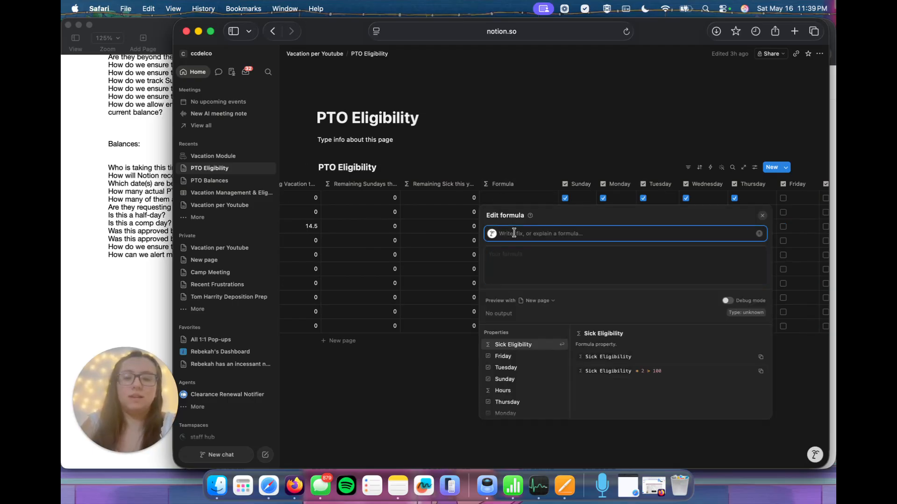
pyautogui.write('Su')
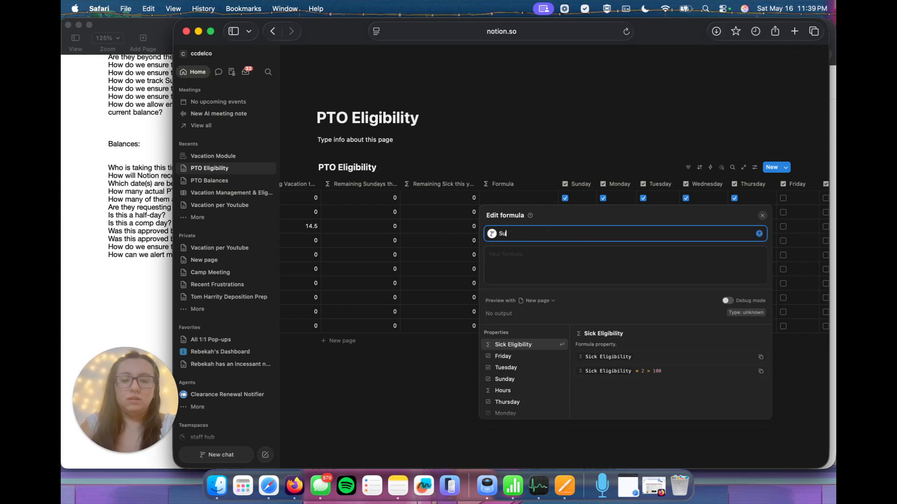
pyautogui.write('m all vacation ')
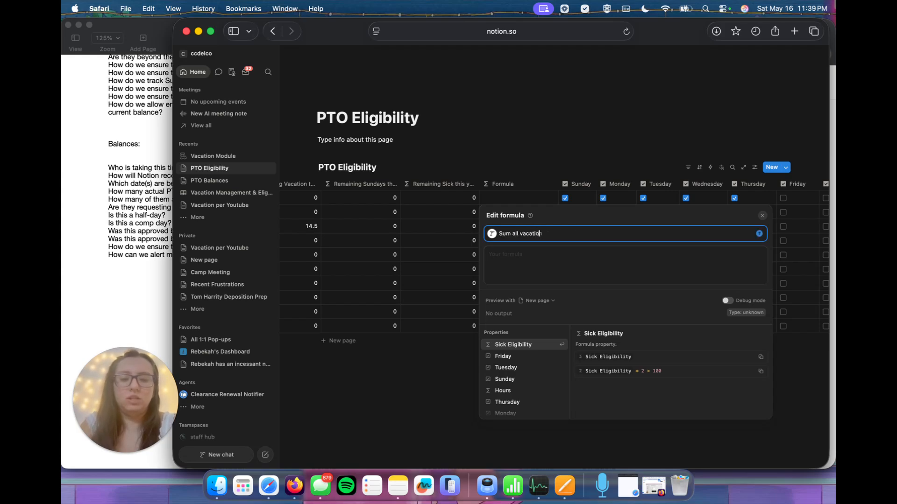
pyautogui.write('days re')
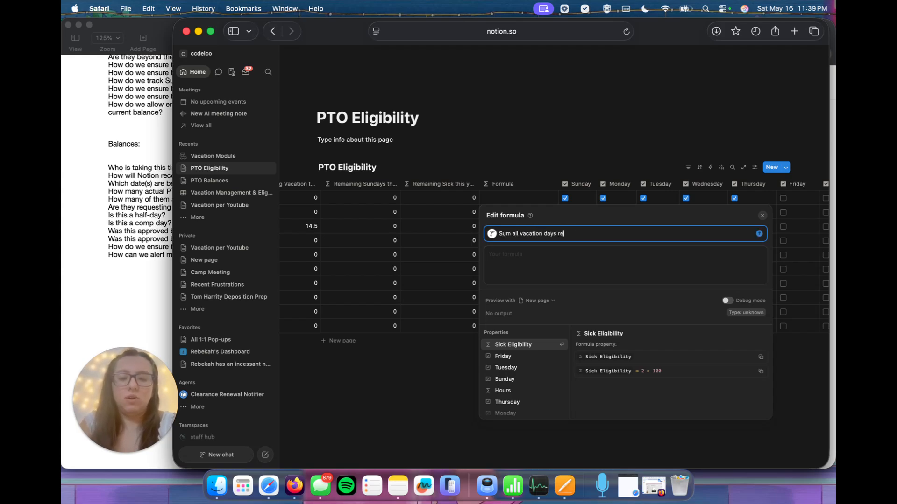
pyautogui.write('quest for ne')
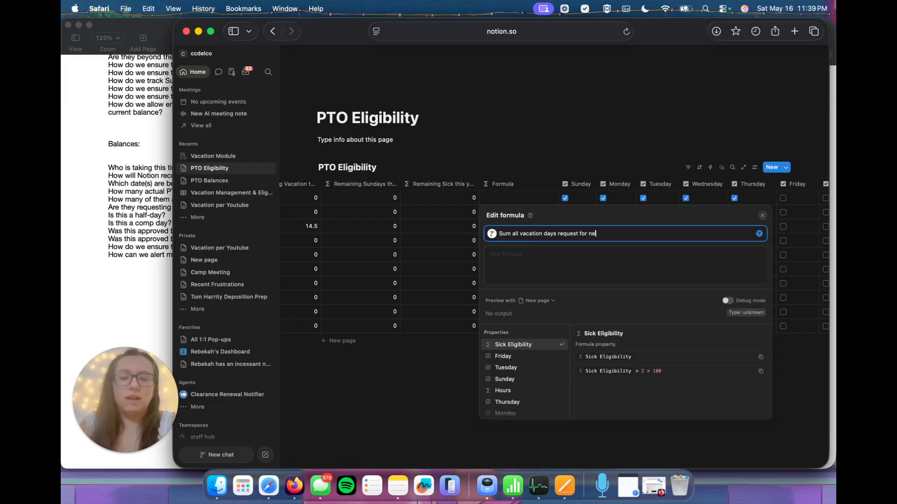
pyautogui.write('xt year tha')
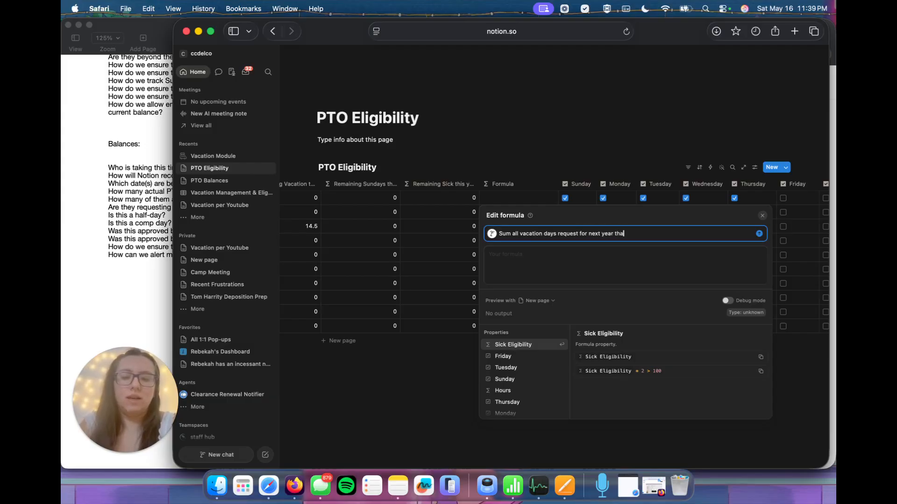
pyautogui.write('t have been ap')
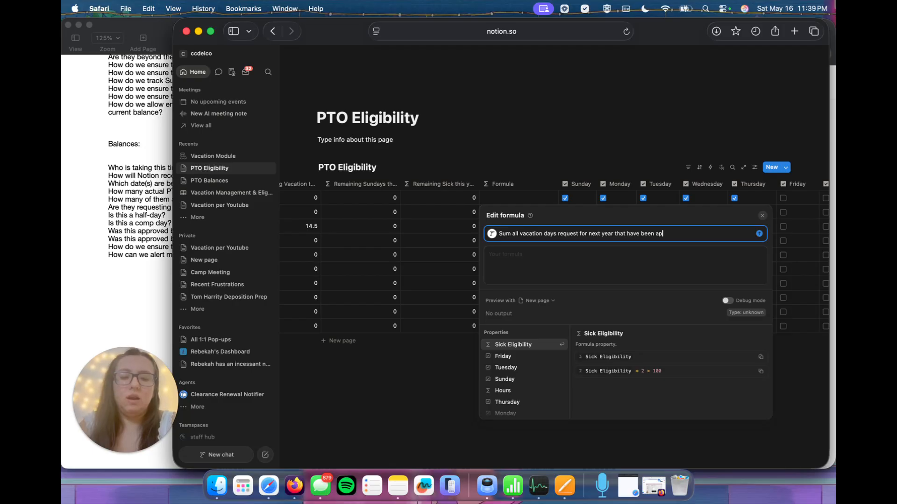
pyautogui.write('proved ')
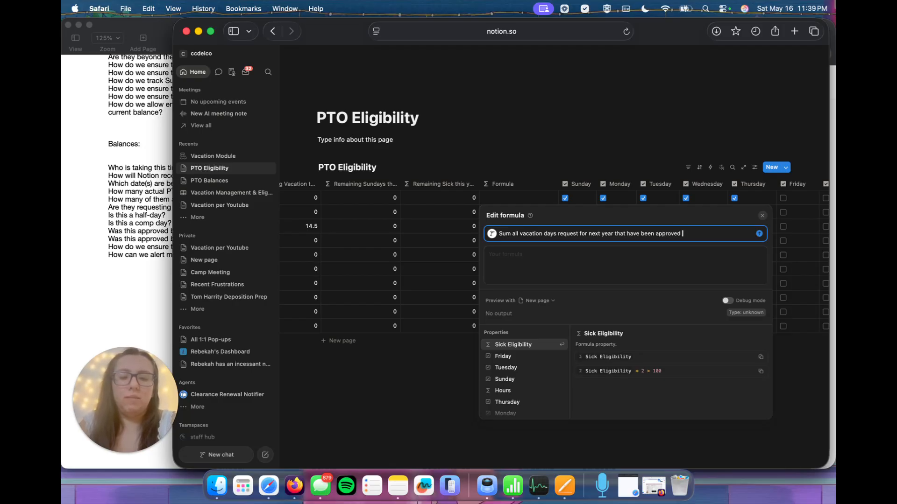
pyautogui.write('by hr, ig')
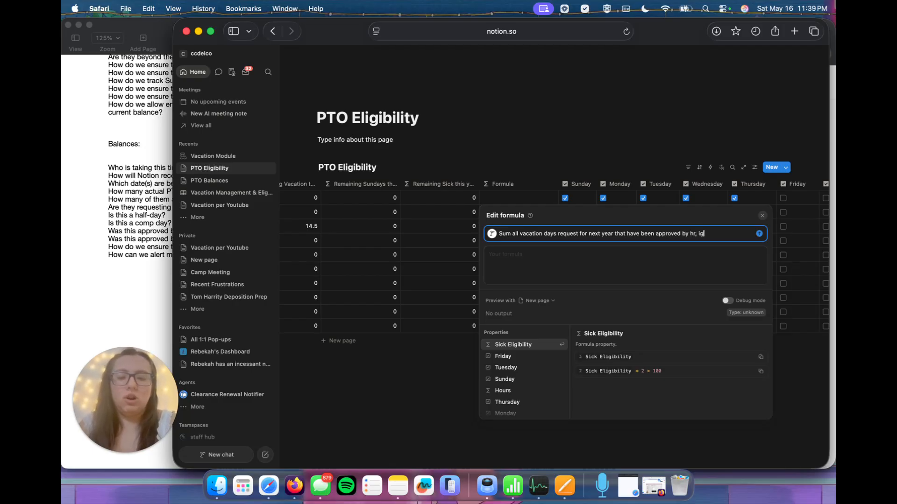
pyautogui.write('nore an')
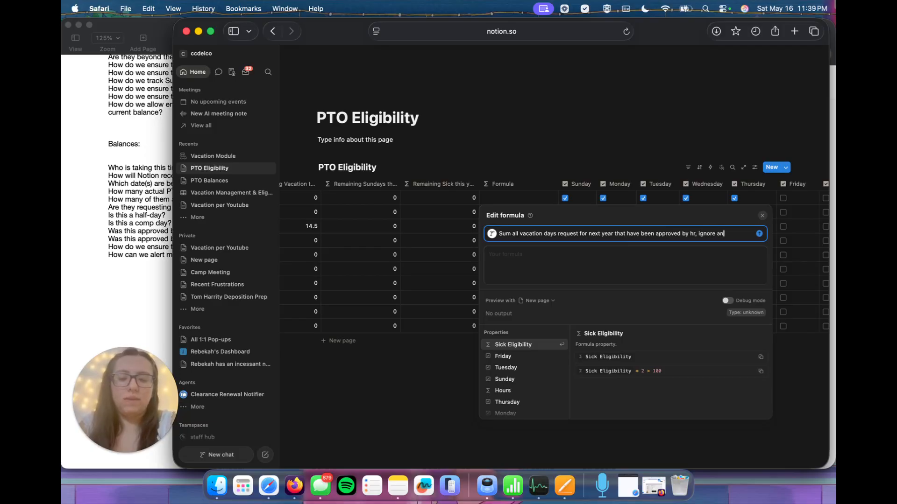
pyautogui.write('y comp days')
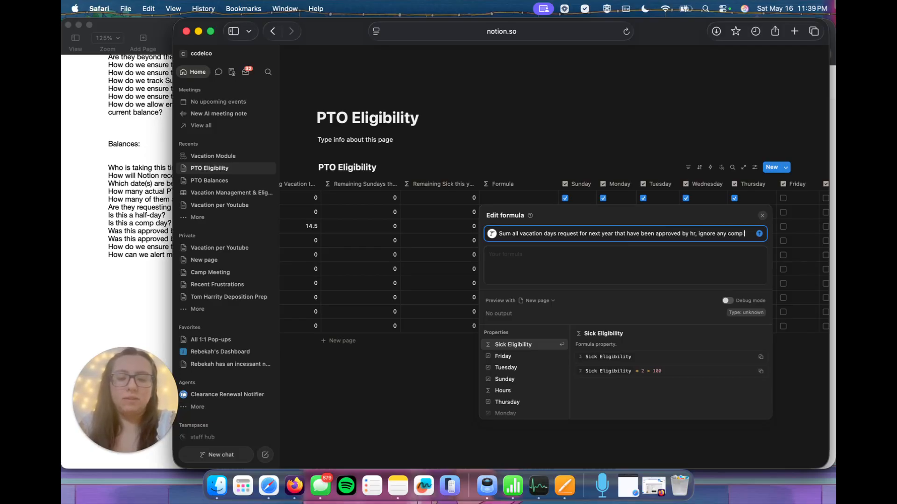
pyautogui.press('Return')
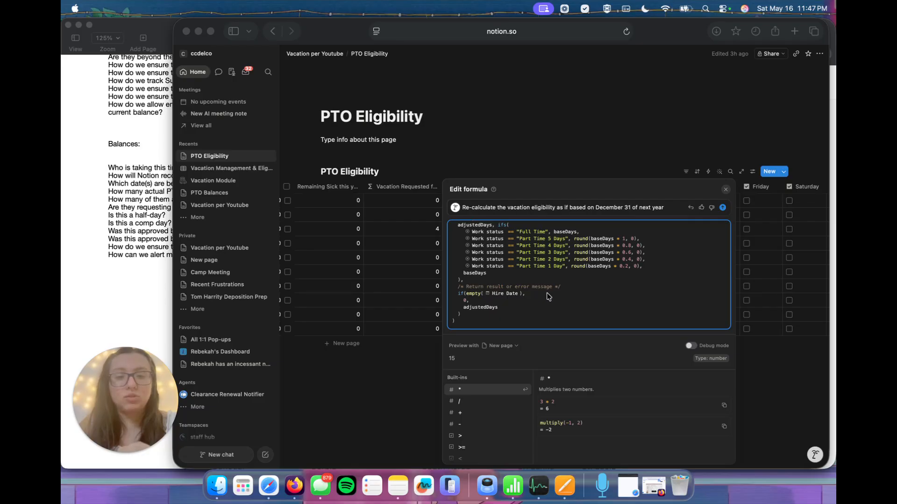
# Step: Review the AI-generated formula that recalculates vacation eligibility as of December 31 of next year, including its tenure and work status rules
pyautogui.scroll(4, 548, 296)
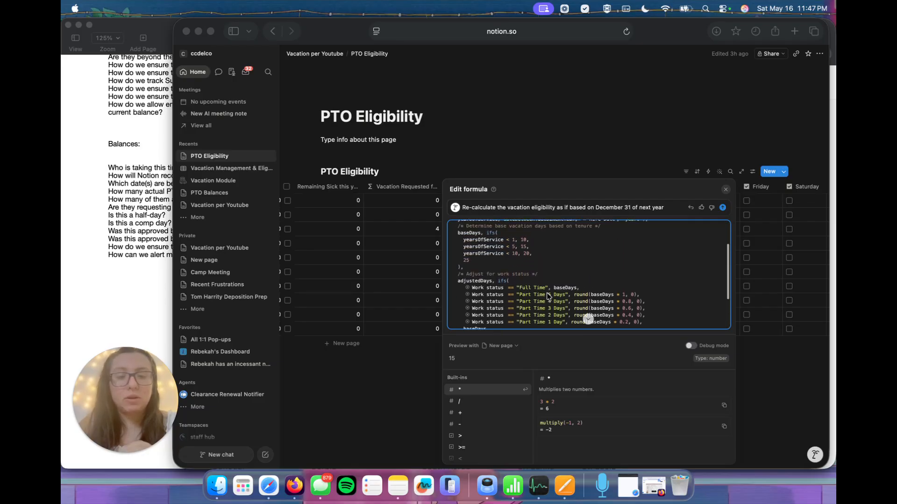
pyautogui.scroll(3, 548, 296)
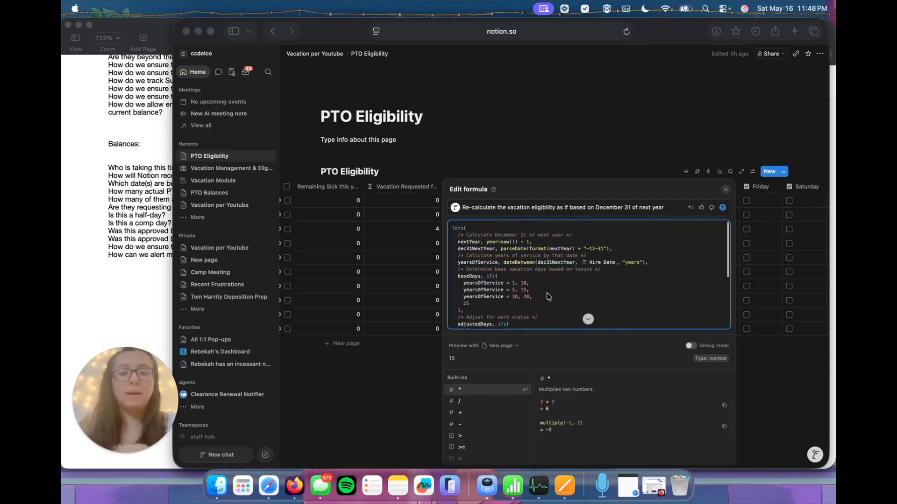
pyautogui.scroll(-5, 548, 296)
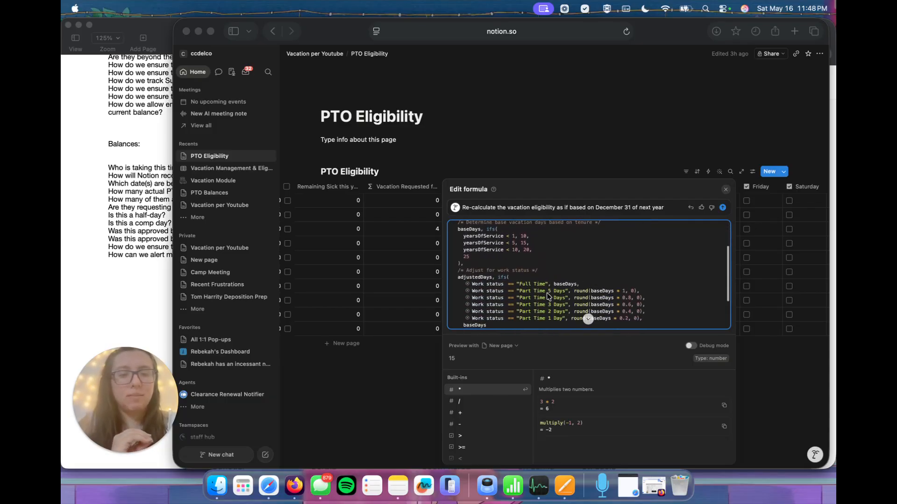
# Step: Save the next-year vacation eligibility formula after checking its work status adjustments, and switch to the policy document in Pages
pyautogui.scroll(-4, 548, 296)
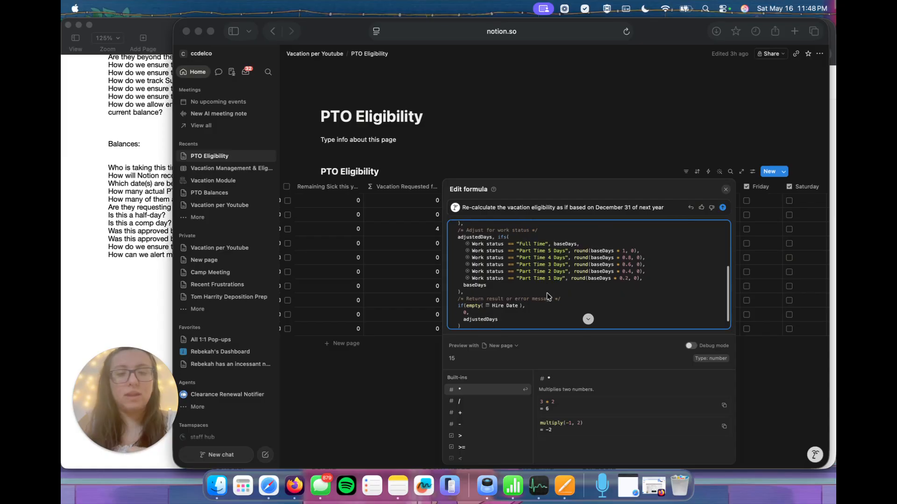
pyautogui.click(388, 396)
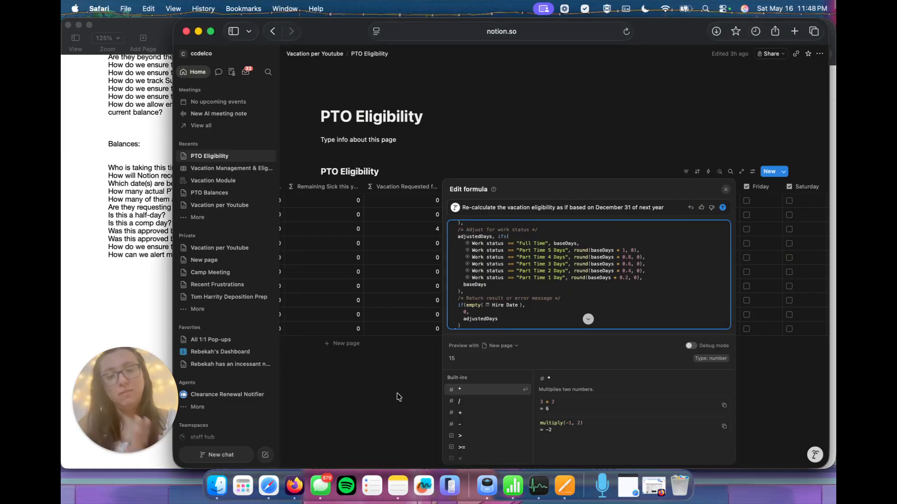
pyautogui.click(400, 411)
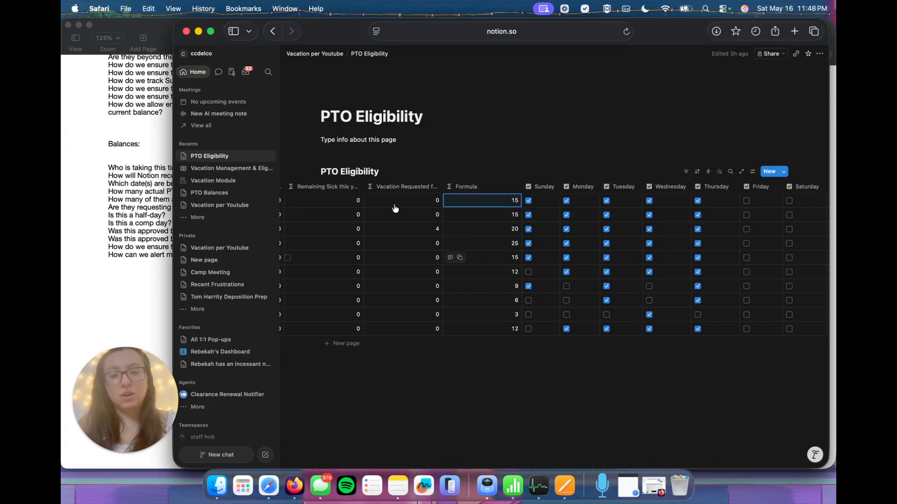
pyautogui.click(84, 177)
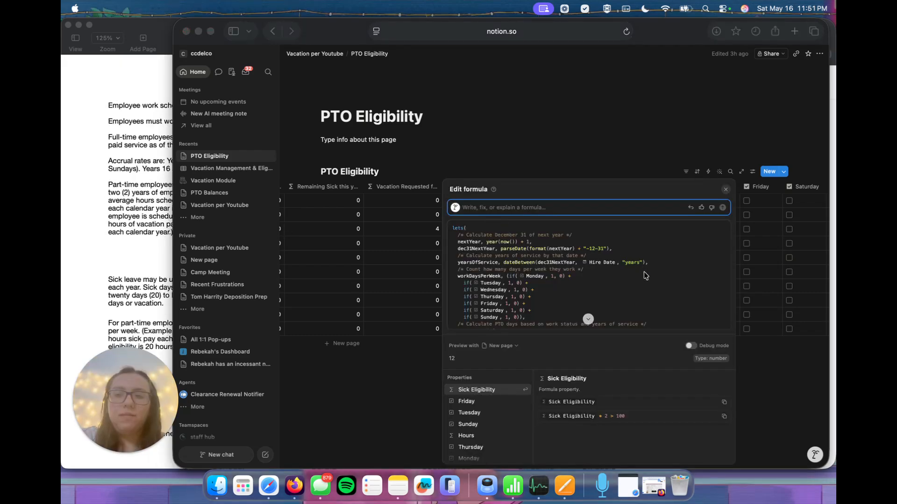
# Step: Review the revised next-year eligibility formula, including its years of service, workdays per week and PTO day tiers, and close the editor
pyautogui.scroll(-3, 643, 275)
pyautogui.scroll(-5, 643, 276)
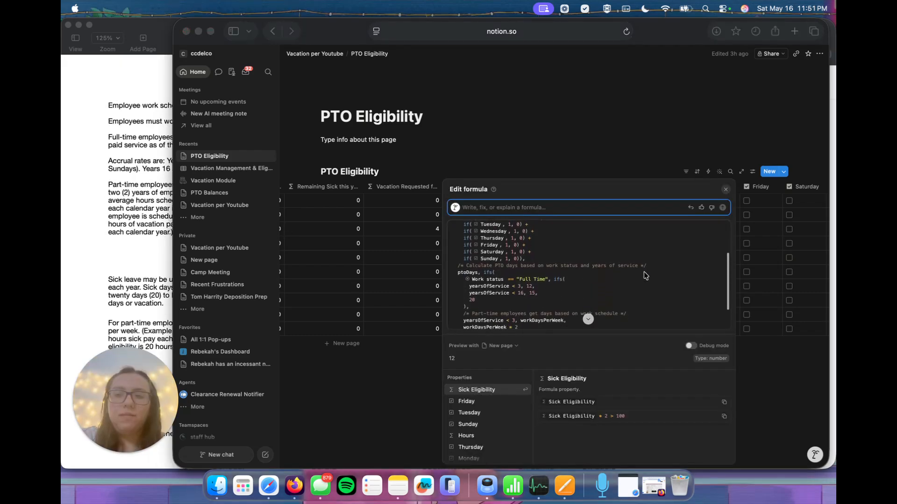
pyautogui.scroll(-3, 644, 276)
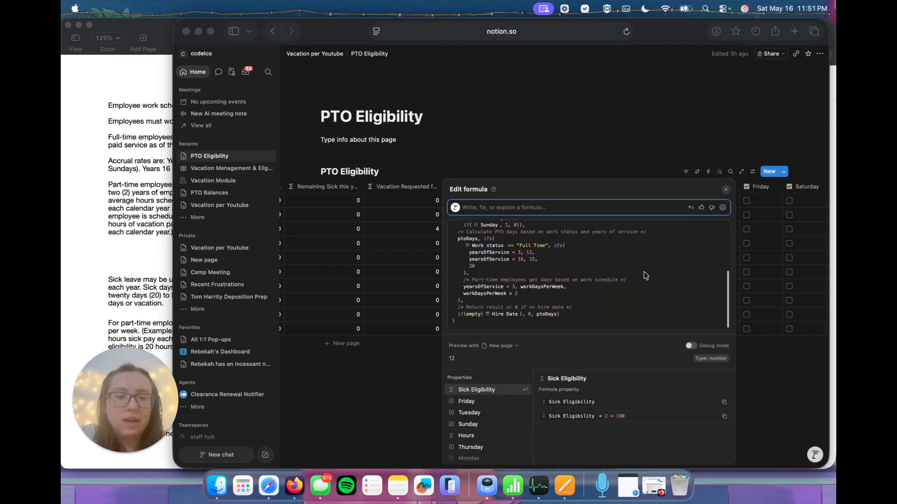
pyautogui.scroll(1, 643, 276)
pyautogui.scroll(8, 643, 275)
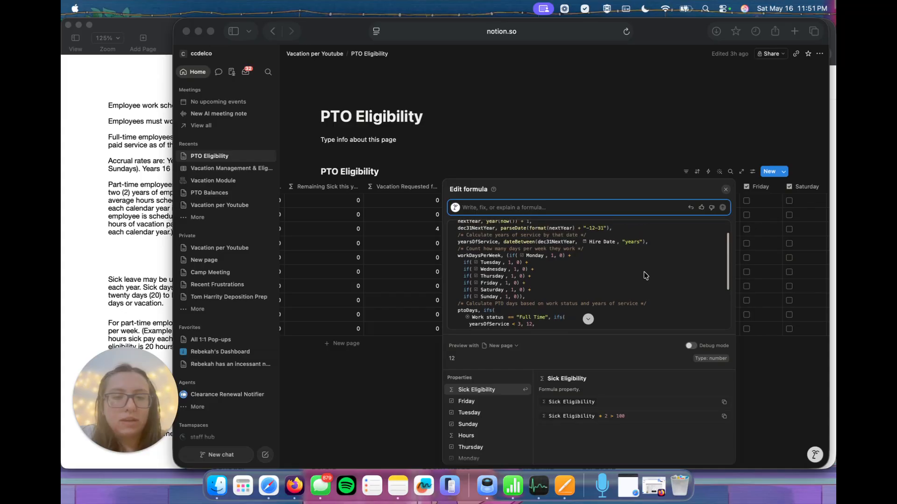
pyautogui.scroll(1, 644, 276)
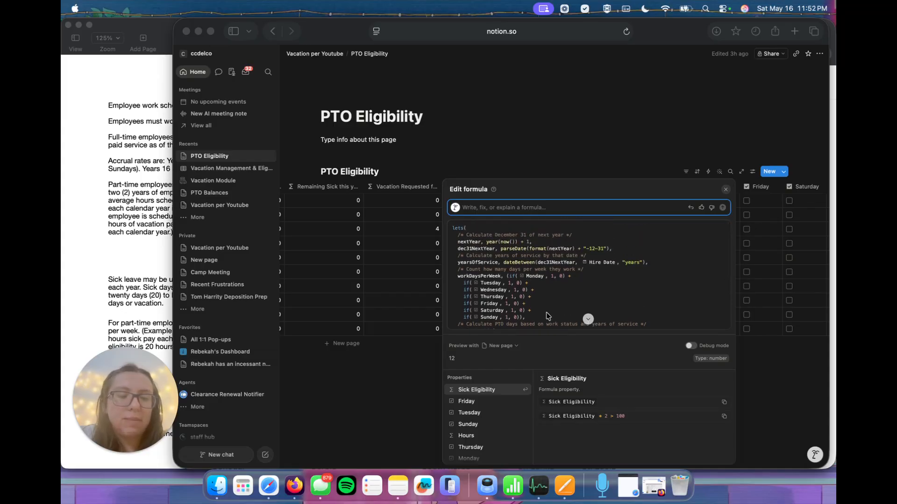
pyautogui.press('Escape')
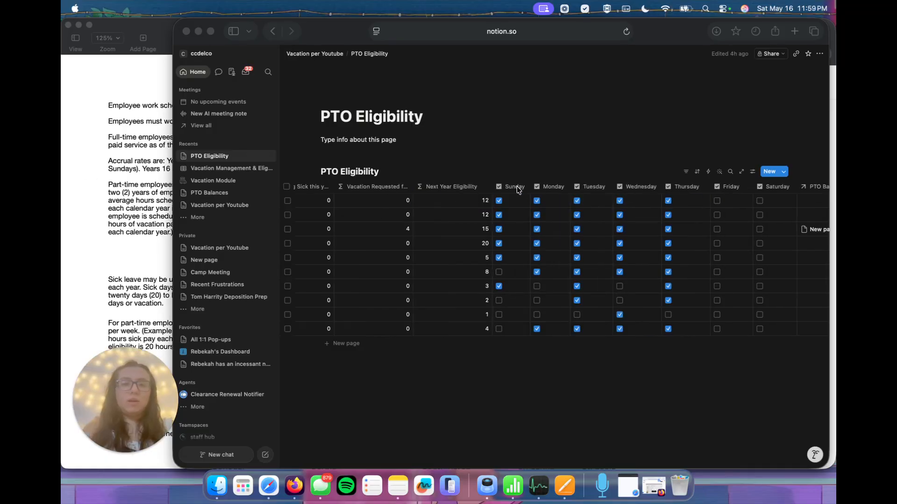
# Step: Insert a Formula property between Next Year Eligibility and Sunday in PTO Eligibility, and open its formula editor
pyautogui.click(517, 189)
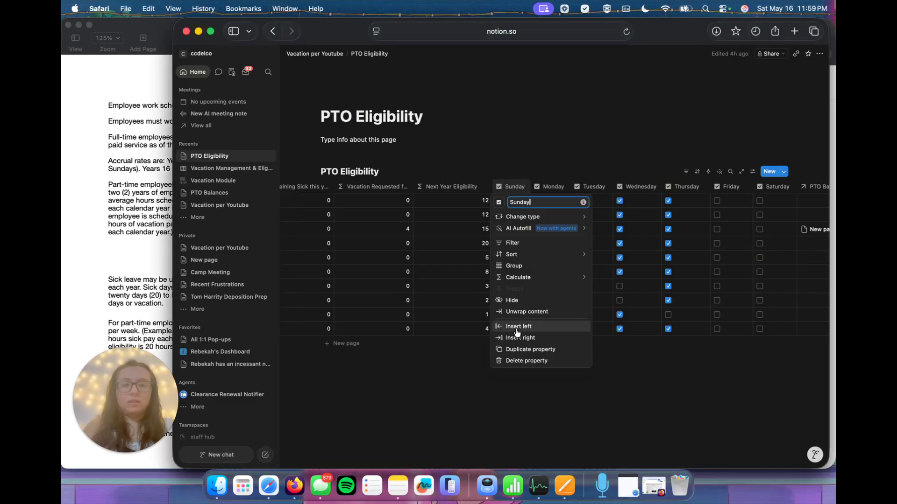
pyautogui.click(518, 328)
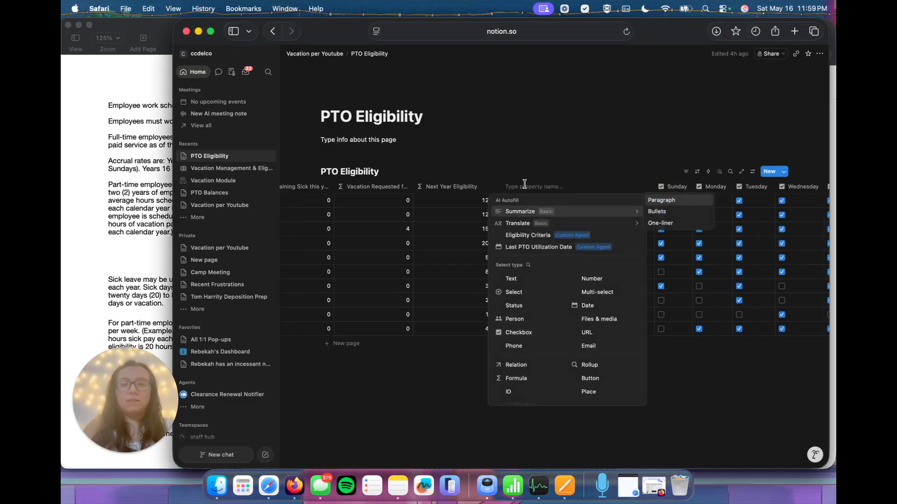
pyautogui.click(515, 379)
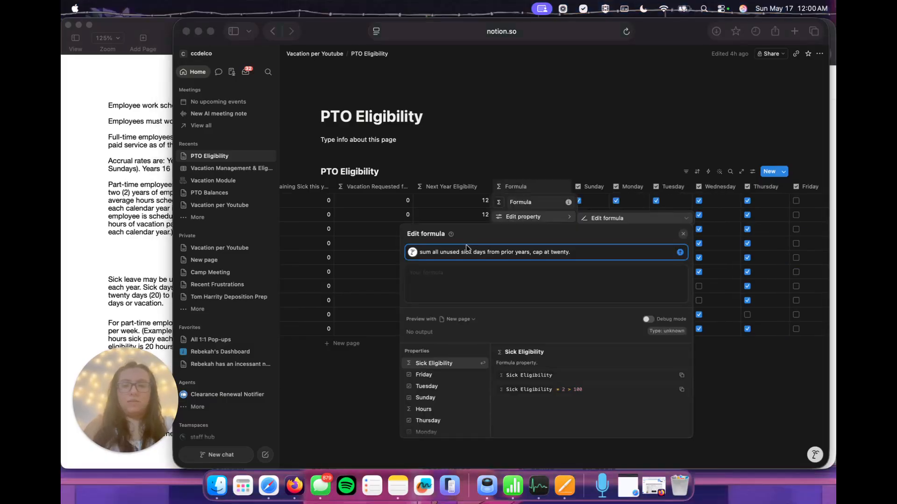
# Step: Generate the formula with AI from "sum all unused sick days from prior years, cap at twenty." and save it
pyautogui.click(579, 255)
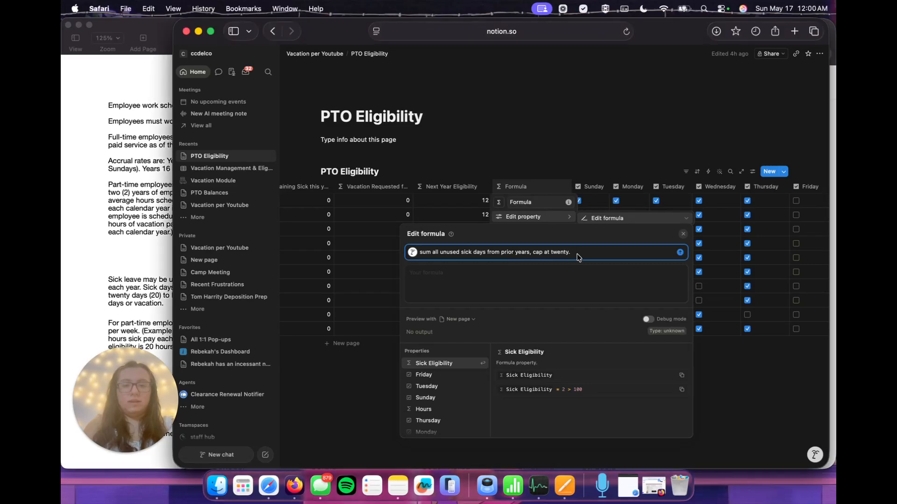
pyautogui.press('Return')
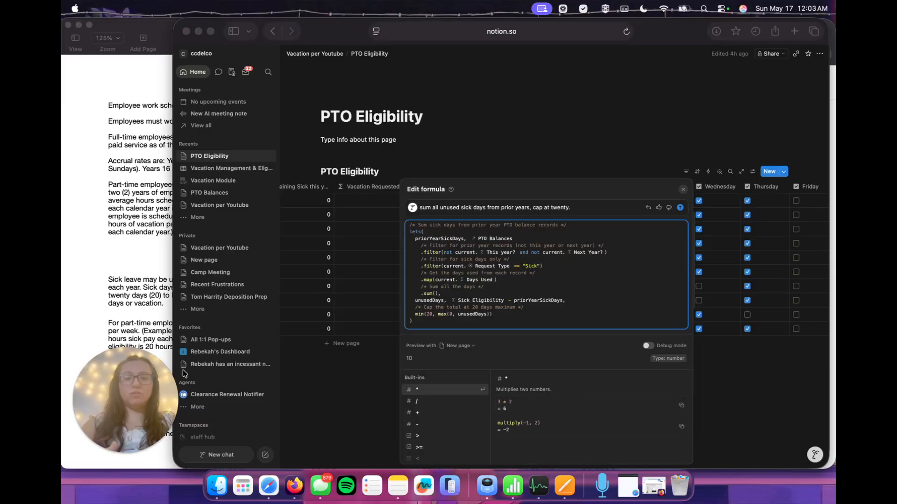
pyautogui.click(326, 405)
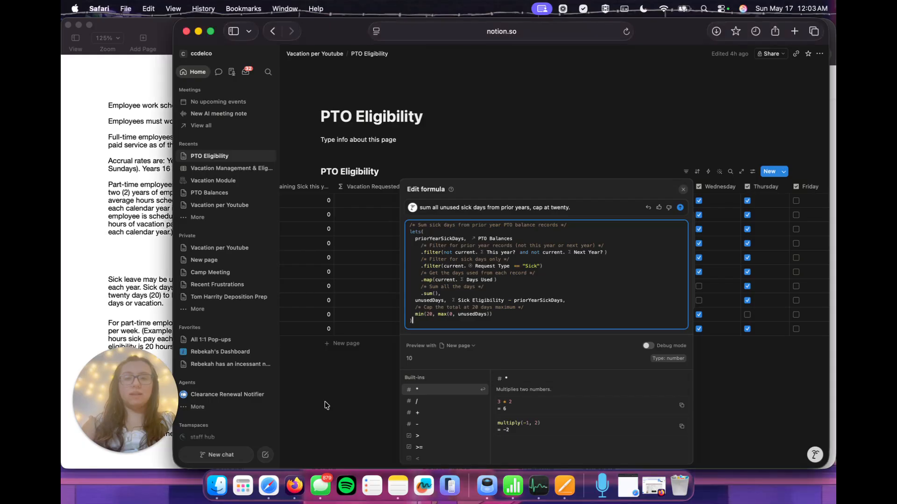
pyautogui.click(342, 402)
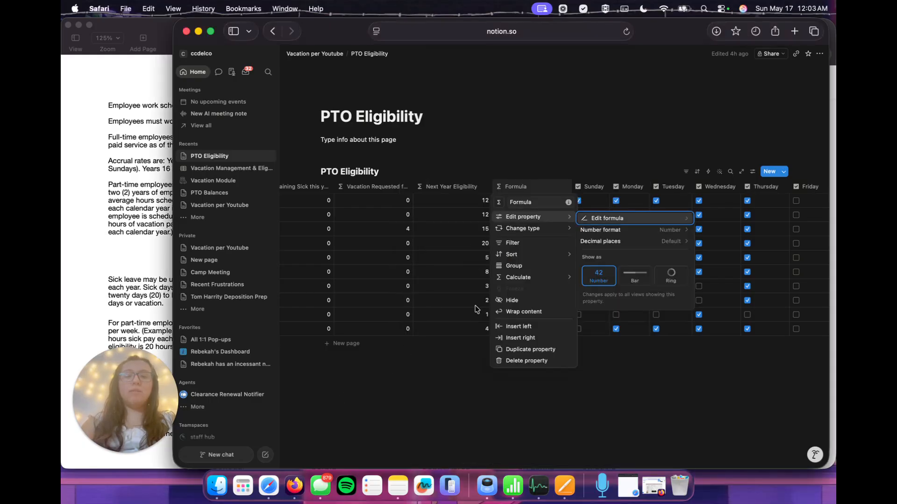
pyautogui.click(458, 418)
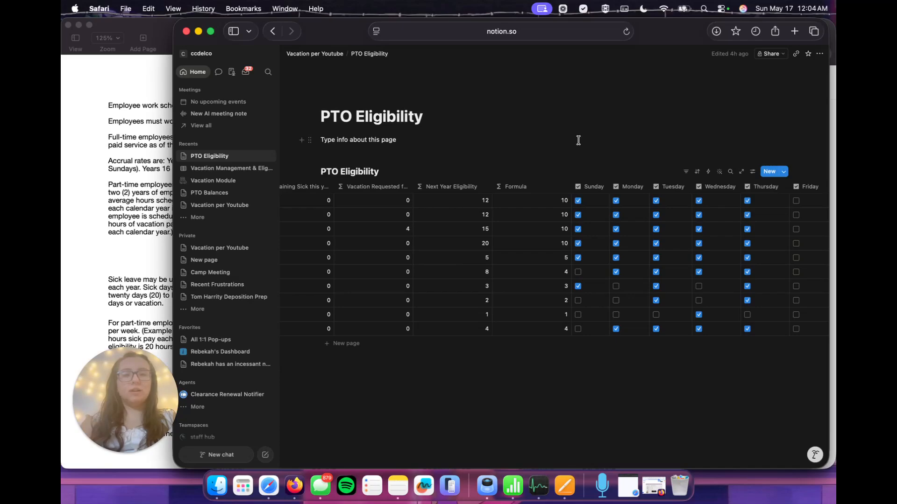
# Step: Open the PTO Balances database page
pyautogui.click(164, 165)
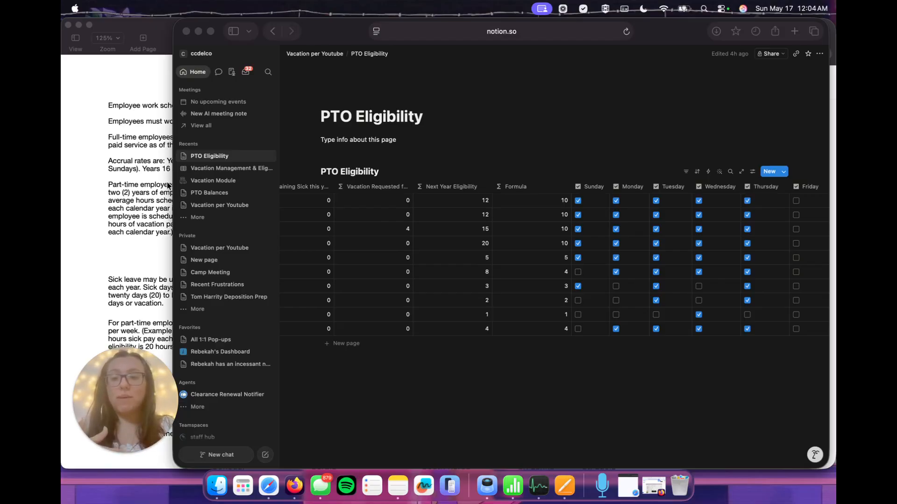
pyautogui.click(205, 198)
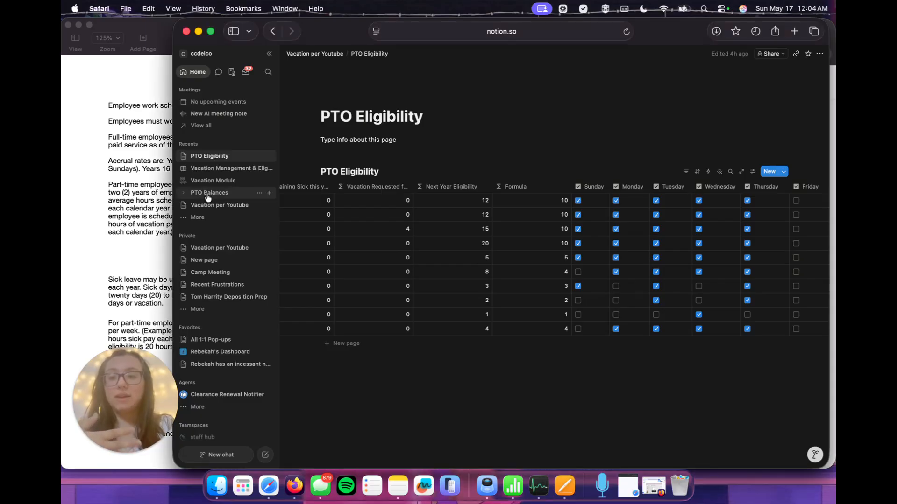
pyautogui.click(208, 196)
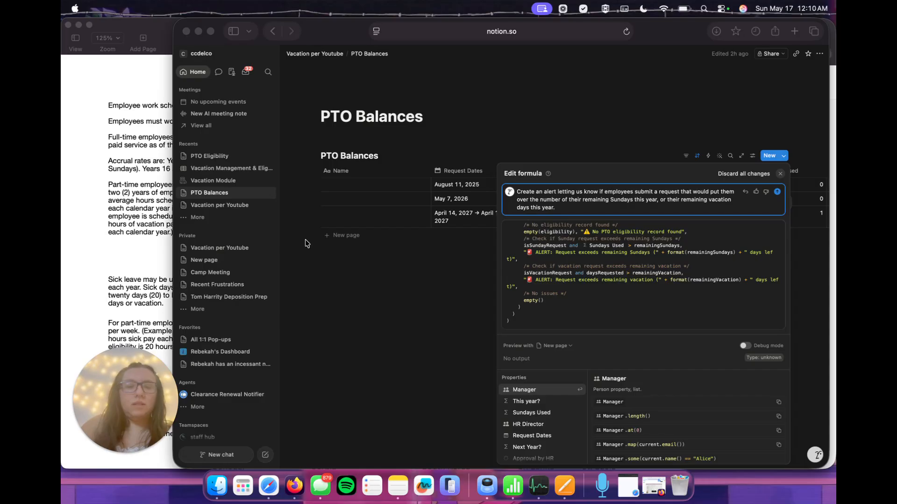
# Step: Review the Days used alert formula for Sundays and vacation, extend it with AI to flag requests past allowed sick days, and save it
pyautogui.scroll(10, 626, 265)
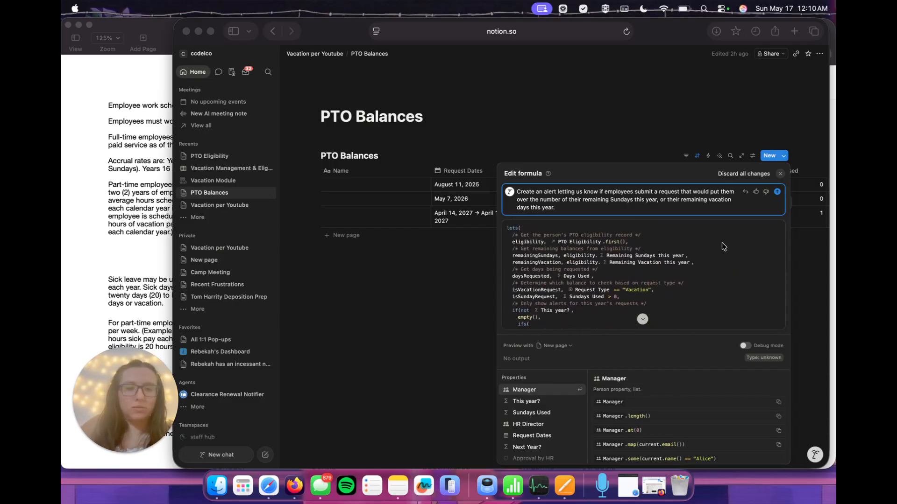
pyautogui.scroll(-3, 723, 246)
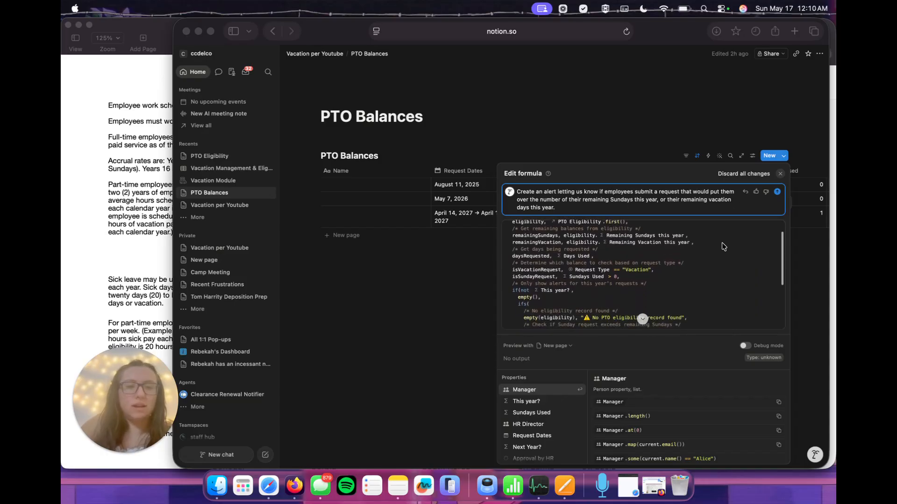
pyautogui.scroll(-5, 722, 246)
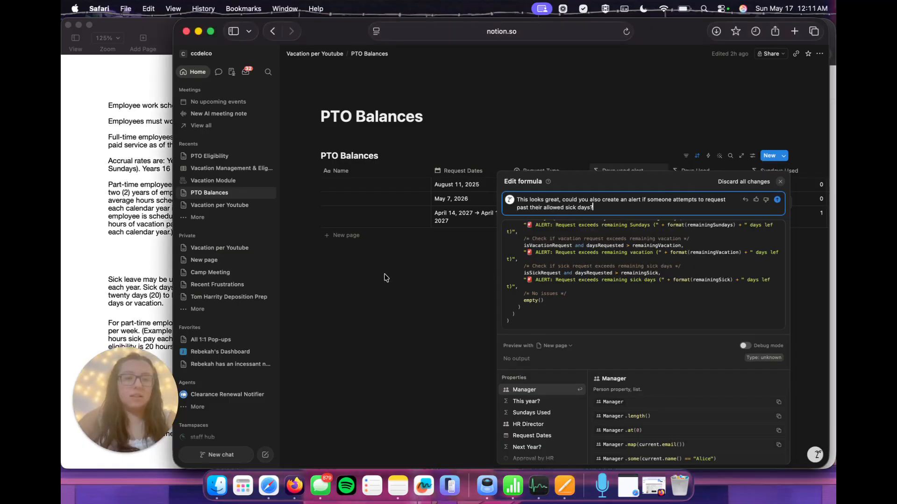
pyautogui.click(386, 276)
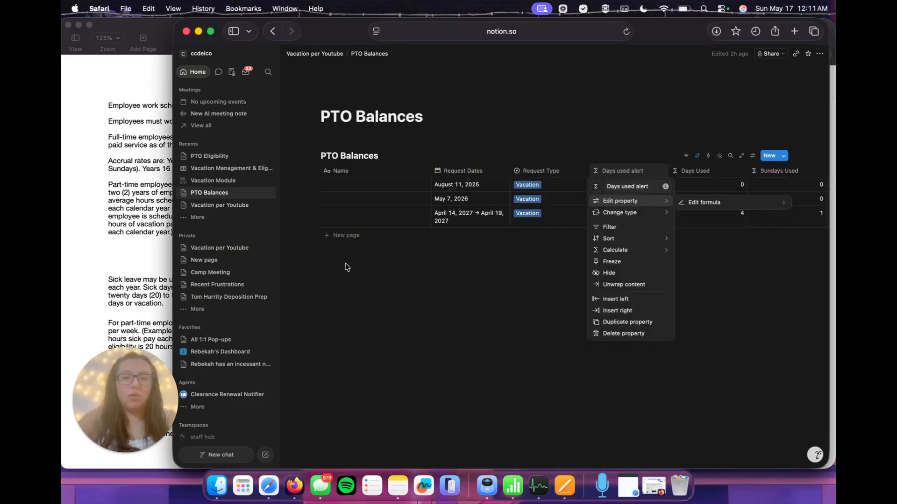
pyautogui.click(344, 267)
# Step: Add a Vacation request for June 8 to June 23, 2027 in PTO Balances and inspect its Days Used formula
pyautogui.click(339, 236)
pyautogui.press('Escape')
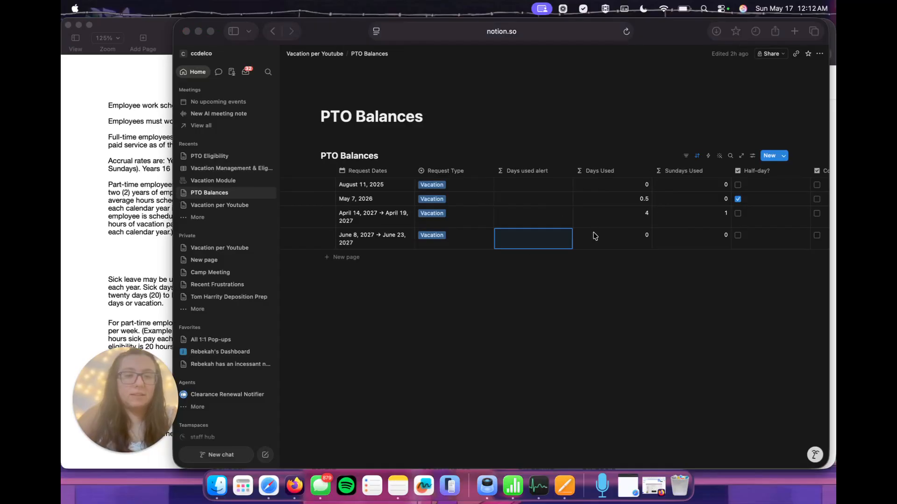
pyautogui.click(610, 241)
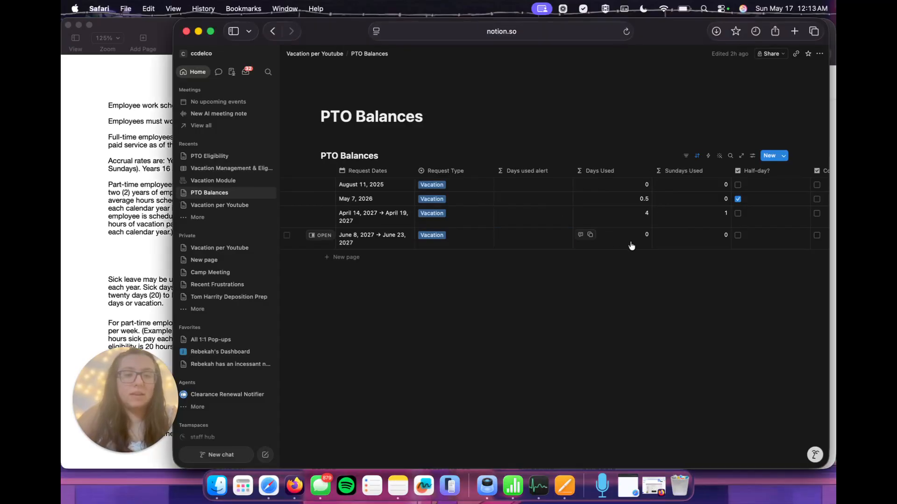
pyautogui.click(630, 241)
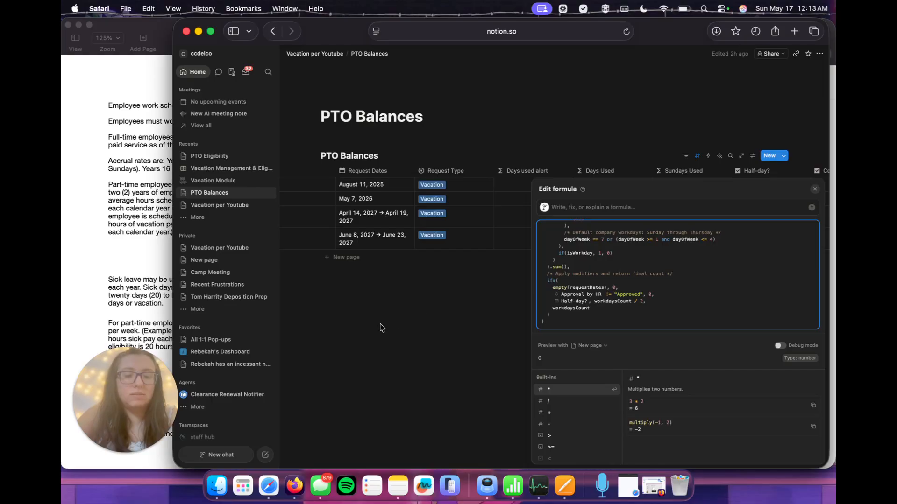
pyautogui.click(380, 327)
# Step: Refine the Days used alert formula with the AI instruction "you can ignore previous years" and save it
pyautogui.click(531, 241)
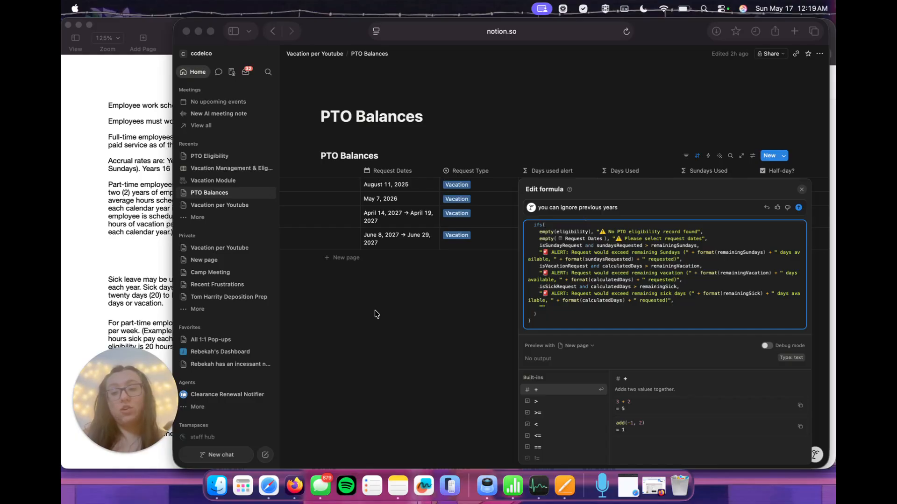
pyautogui.click(375, 313)
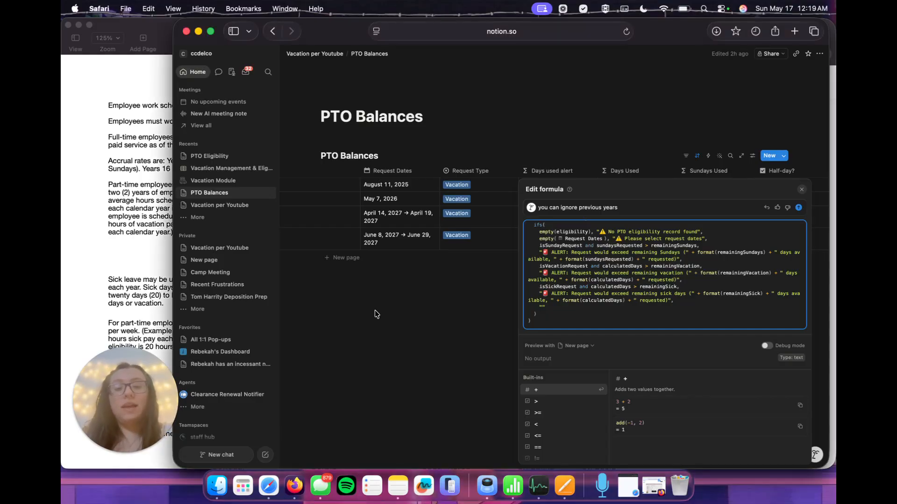
pyautogui.click(428, 304)
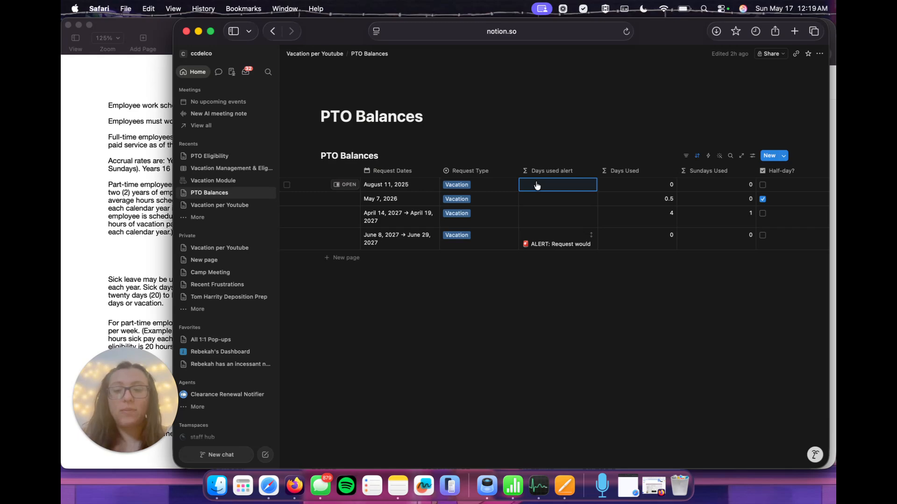
# Step: Reopen the Days used alert formula and examine how it calculates requested days and picks remaining Sunday, vacation and sick balances by year
pyautogui.click(540, 207)
pyautogui.click(540, 207)
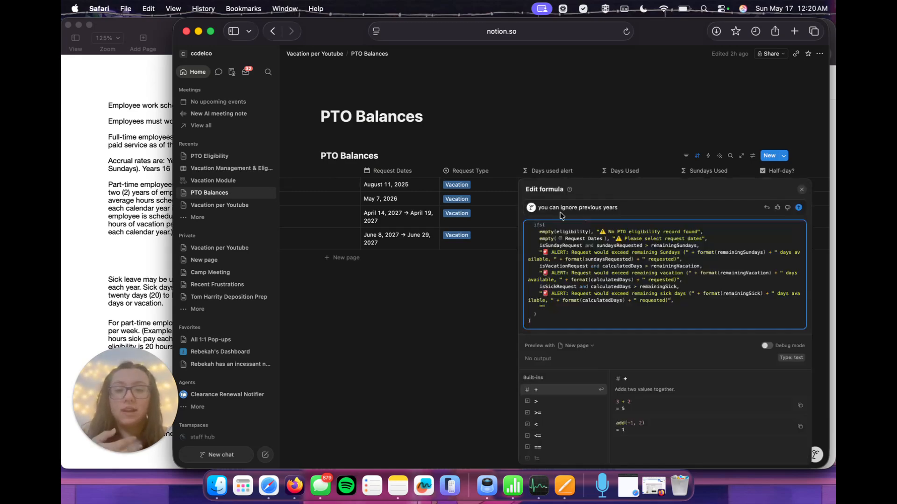
pyautogui.scroll(10, 664, 260)
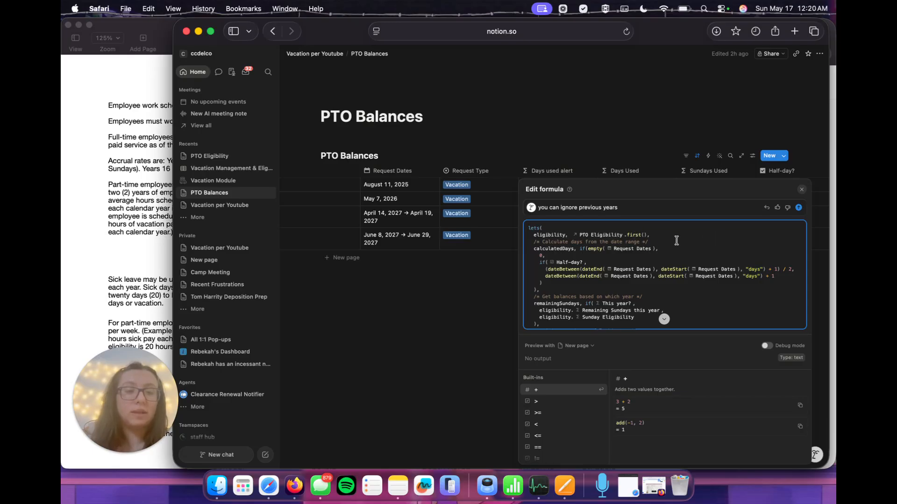
pyautogui.scroll(-2, 667, 239)
pyautogui.scroll(-4, 669, 256)
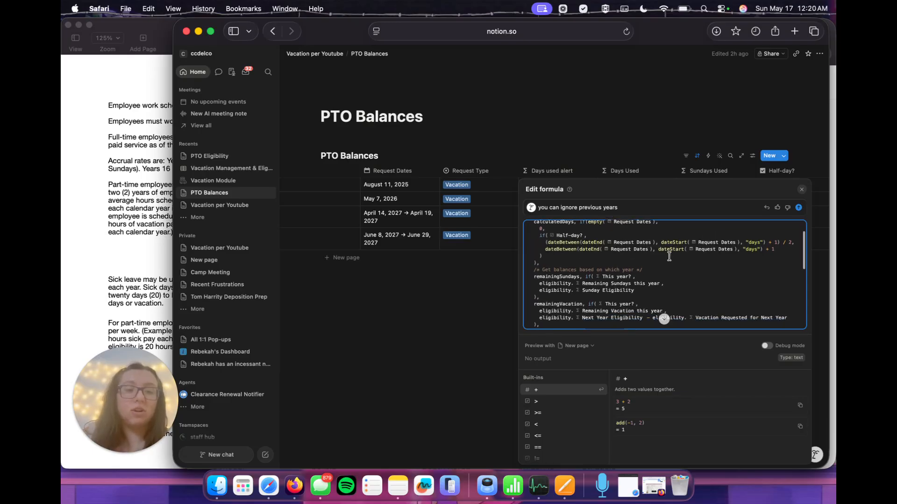
pyautogui.scroll(-1, 669, 257)
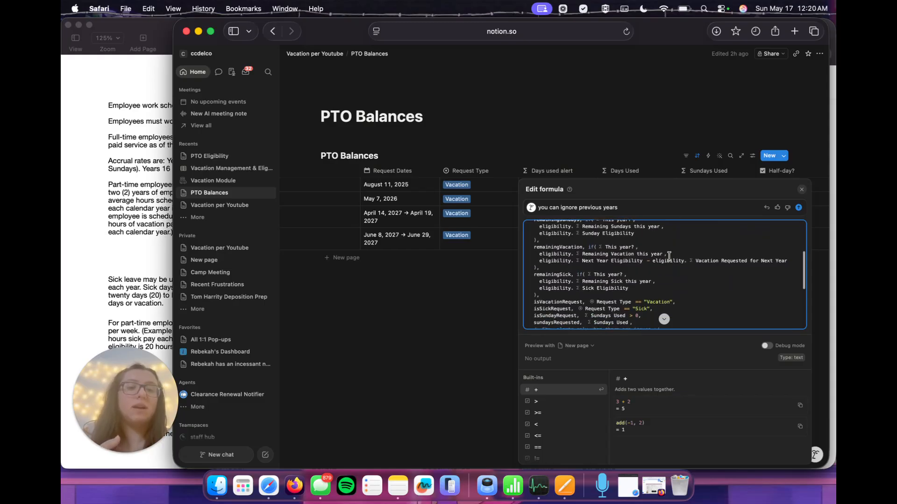
pyautogui.scroll(-3, 627, 265)
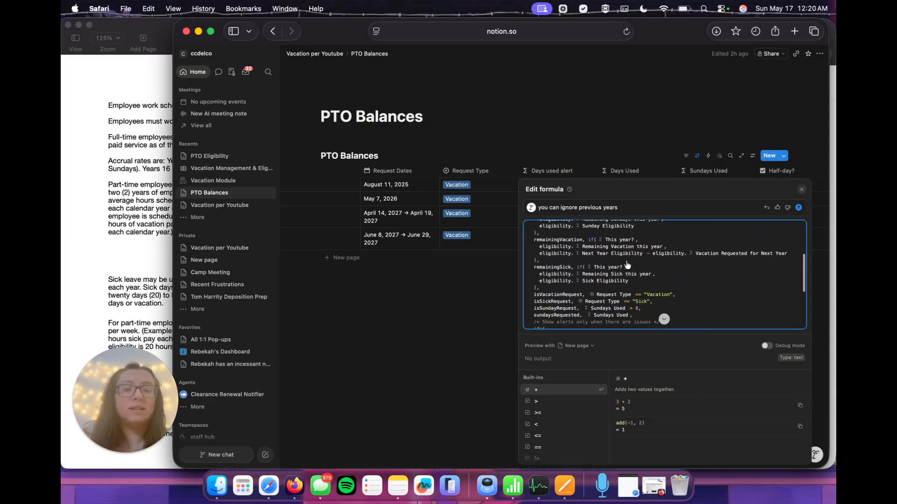
# Step: Examine the Sunday, vacation and sick alert conditions at the end of the Days used alert formula, and close the editor without changes
pyautogui.scroll(-3, 627, 265)
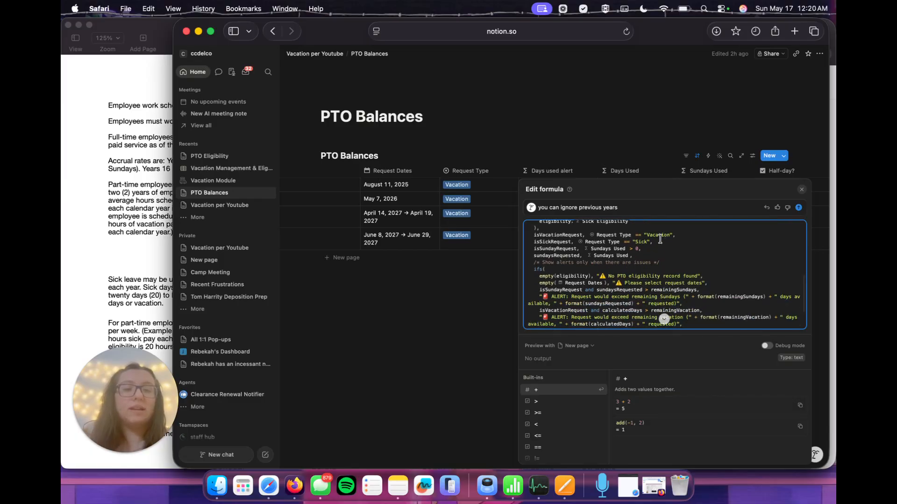
pyautogui.scroll(-2, 654, 242)
pyautogui.scroll(-3, 649, 243)
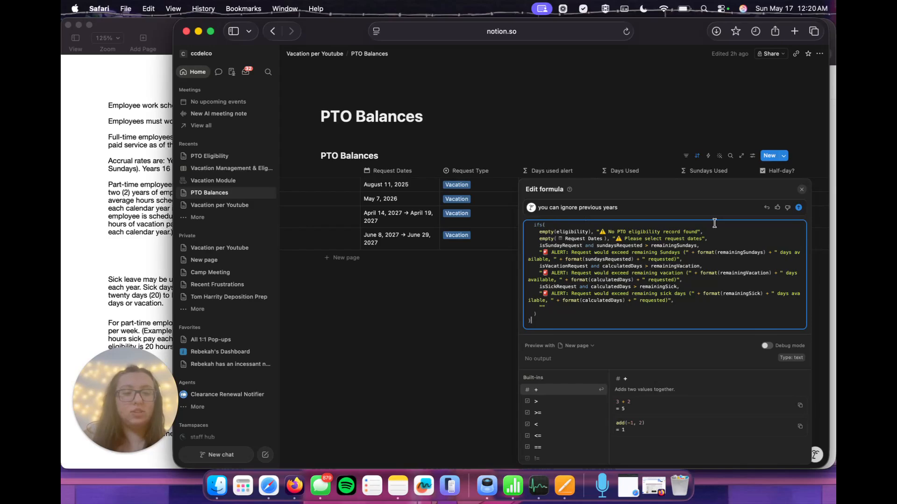
pyautogui.press('Escape')
pyautogui.hscroll(-3, 595, 234)
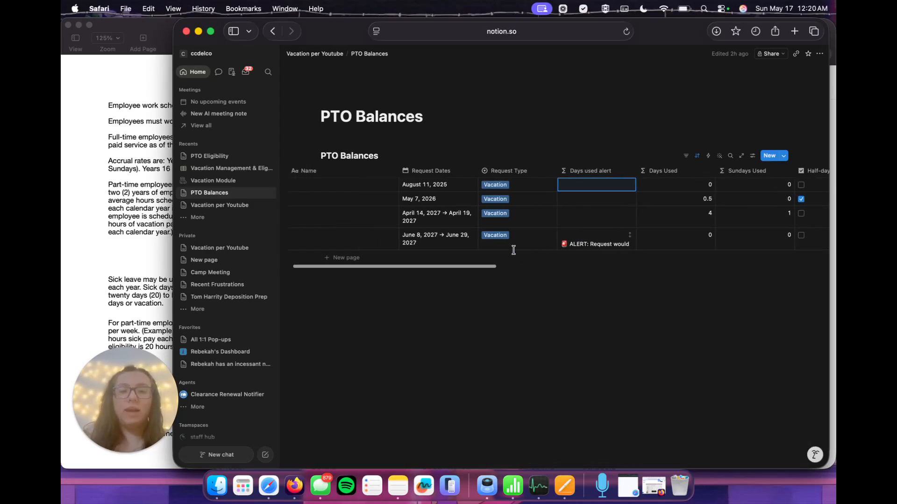
# Step: Expand the full Days used alert text for the June 2027 request and check that row's approval and requester fields
pyautogui.click(634, 234)
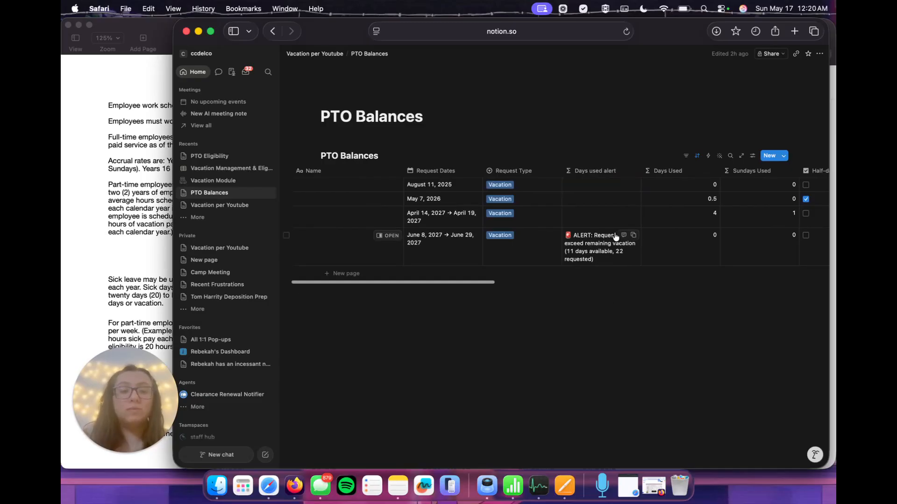
pyautogui.hscroll(3, 615, 237)
pyautogui.hscroll(10, 616, 237)
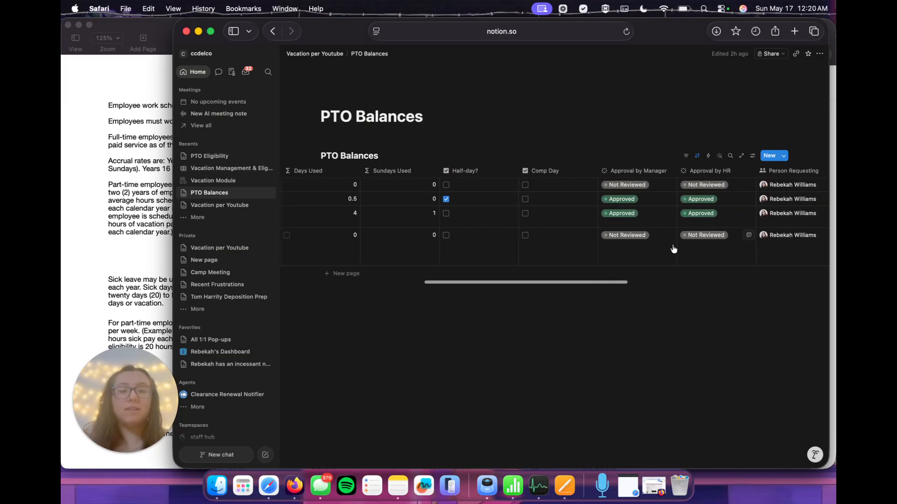
pyautogui.hscroll(3, 628, 240)
pyautogui.hscroll(3, 628, 240)
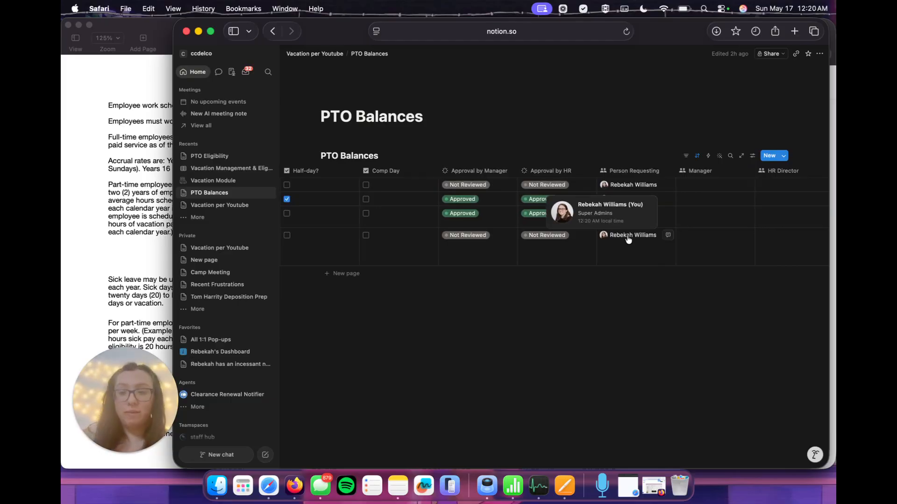
pyautogui.click(79, 162)
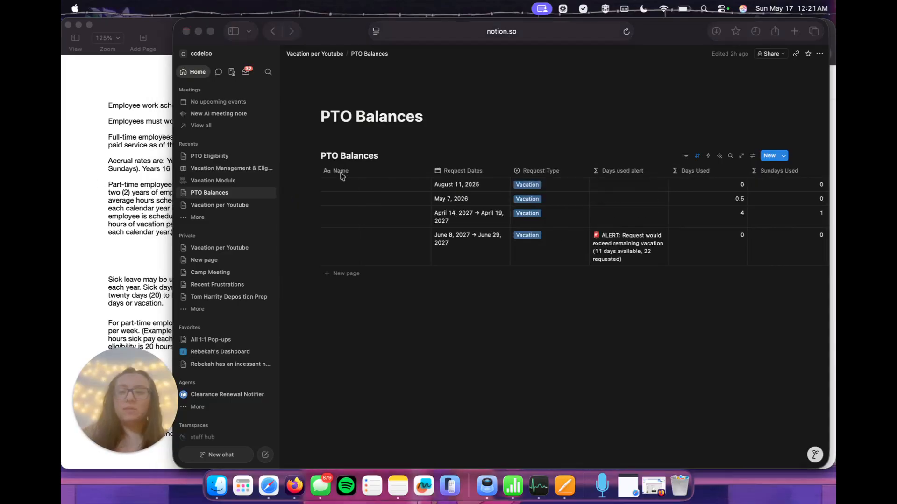
# Step: Name the August 2025 and May 2026 requests with the employee's first name followed by "Vacation 25" and "Vacation 26" respectively
pyautogui.click(358, 193)
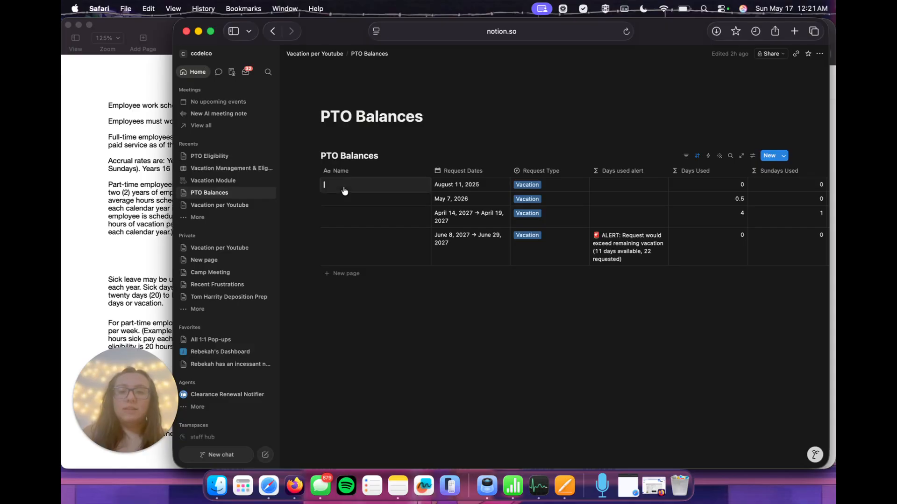
pyautogui.write('Rebek')
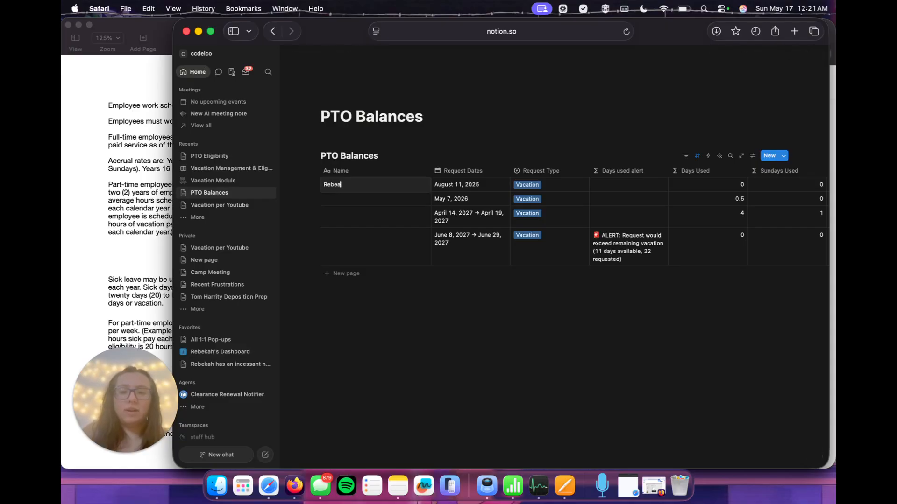
pyautogui.write('ah Vacation 25')
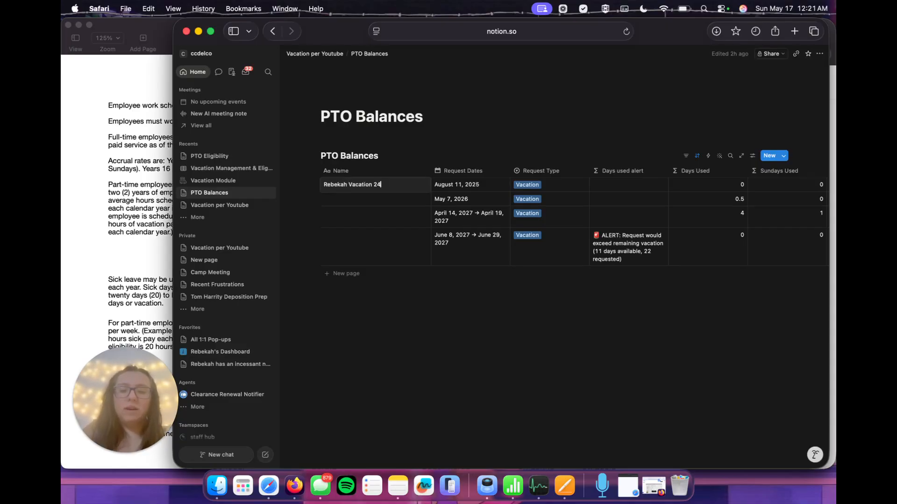
pyautogui.press('Return')
pyautogui.click(348, 202)
pyautogui.write('Rebekah Vacation 202')
pyautogui.press('BackSpace')
pyautogui.press('BackSpace')
pyautogui.write('6')
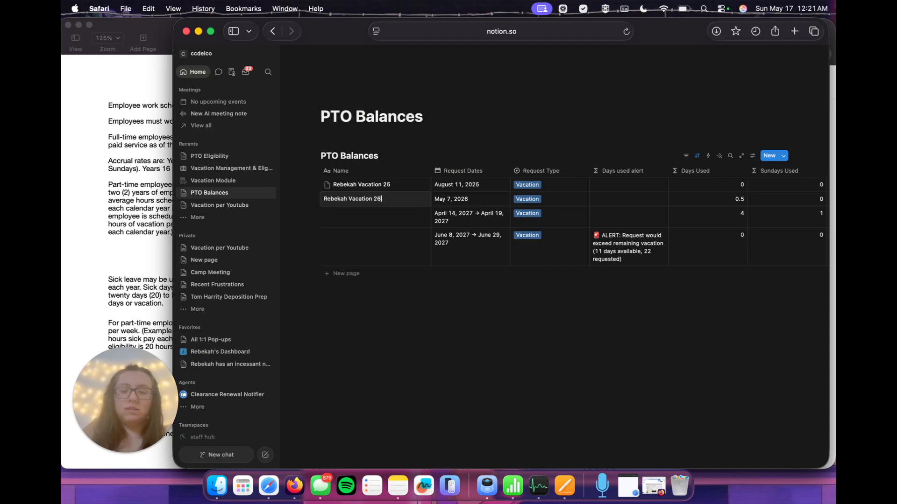
# Step: Name the April and June 2027 requests with the employee's first name followed by "Short Vaca 27" and "Long Vaca 27" respectively
pyautogui.click(348, 221)
pyautogui.write('Rebekah Short Vaca 27')
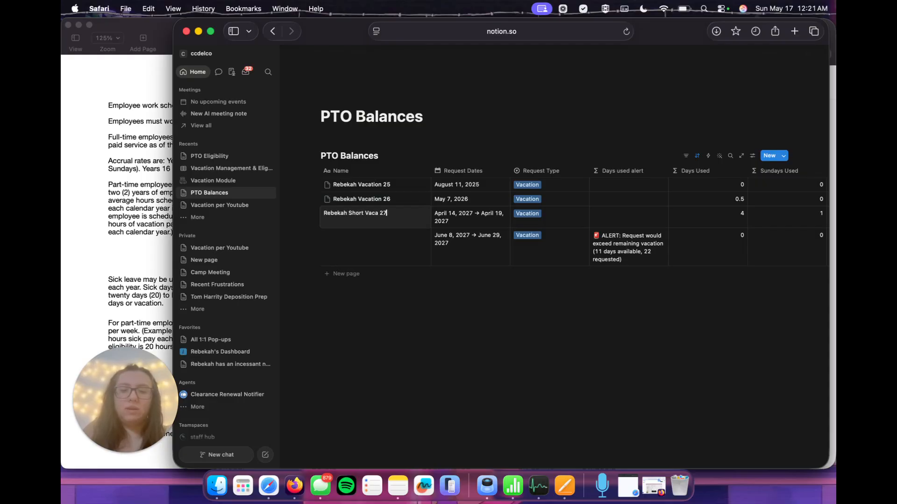
pyautogui.press('Escape')
pyautogui.click(345, 245)
pyautogui.write('Rebekah Long ')
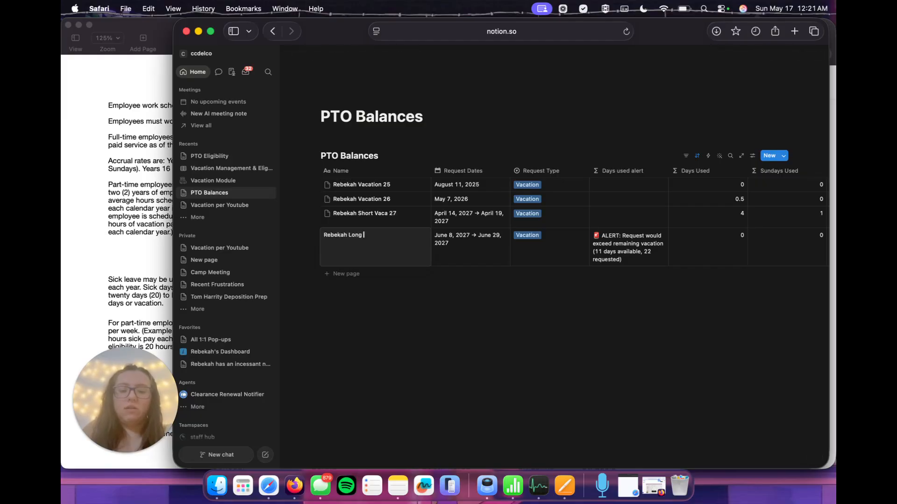
pyautogui.write('Vaca 27')
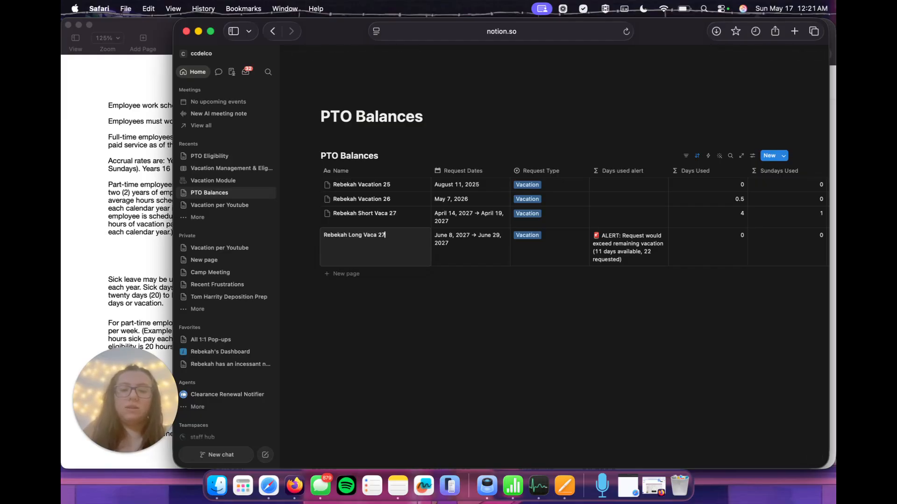
pyautogui.press('Escape')
# Step: Review the approval, requester, PTO Eligibility and request year columns of PTO Balances, and open the parent page Vacation per Youtube
pyautogui.hscroll(5, 522, 241)
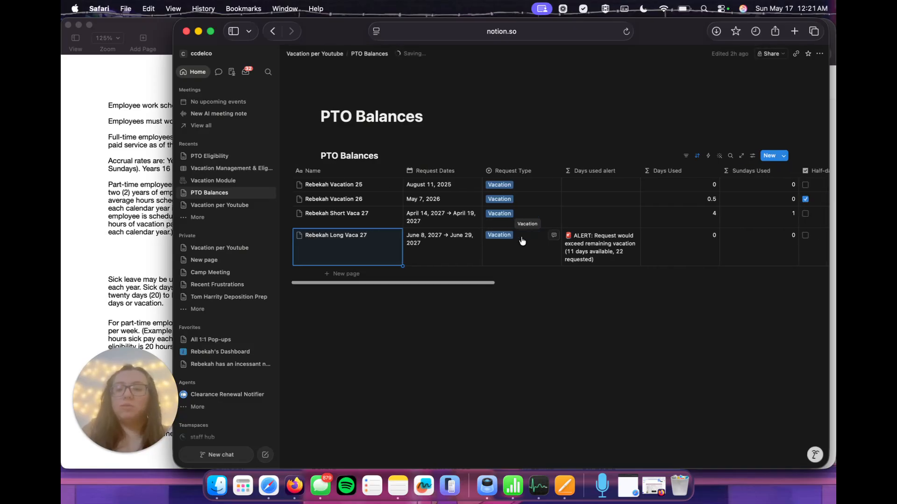
pyautogui.hscroll(8, 522, 242)
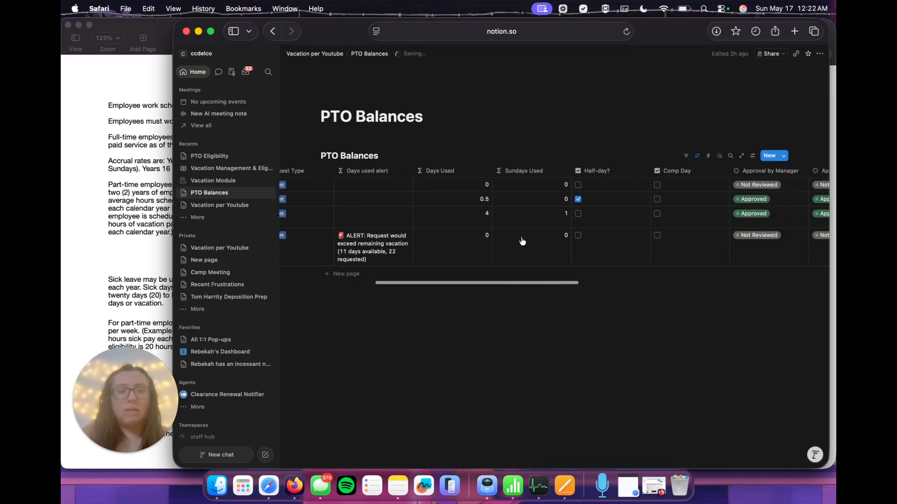
pyautogui.hscroll(8, 522, 241)
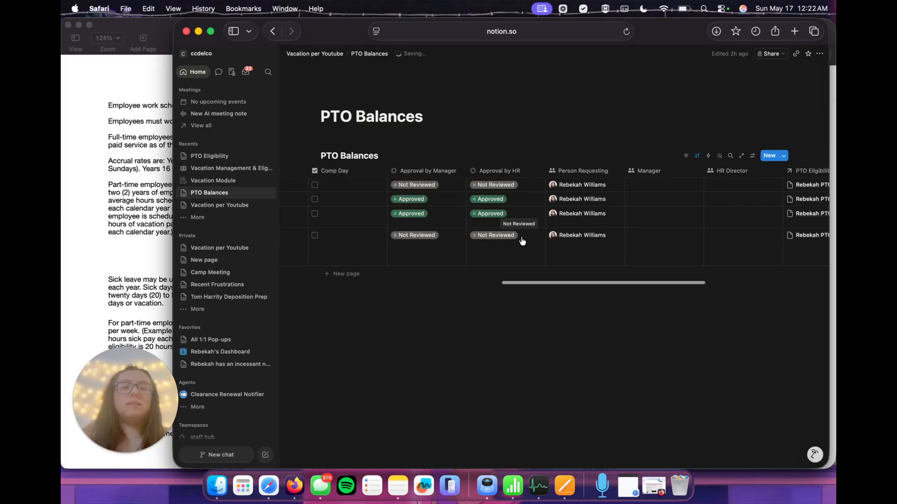
pyautogui.hscroll(5, 523, 241)
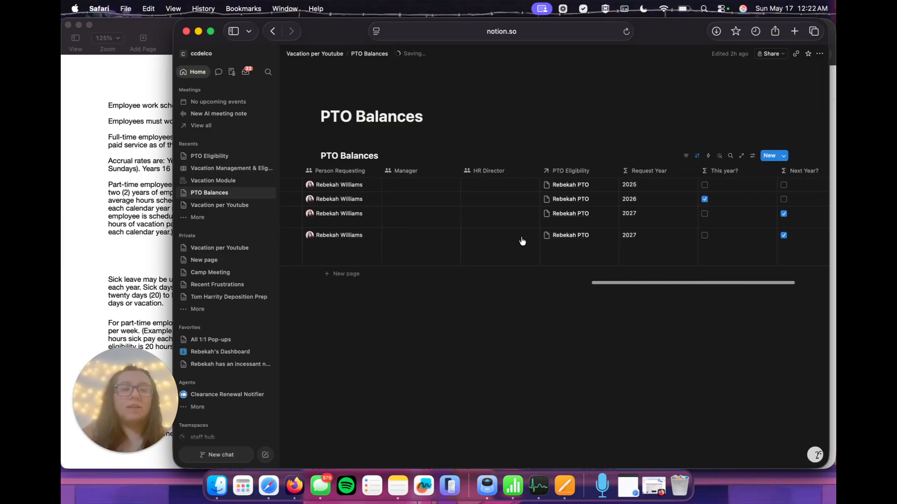
pyautogui.hscroll(-10, 522, 241)
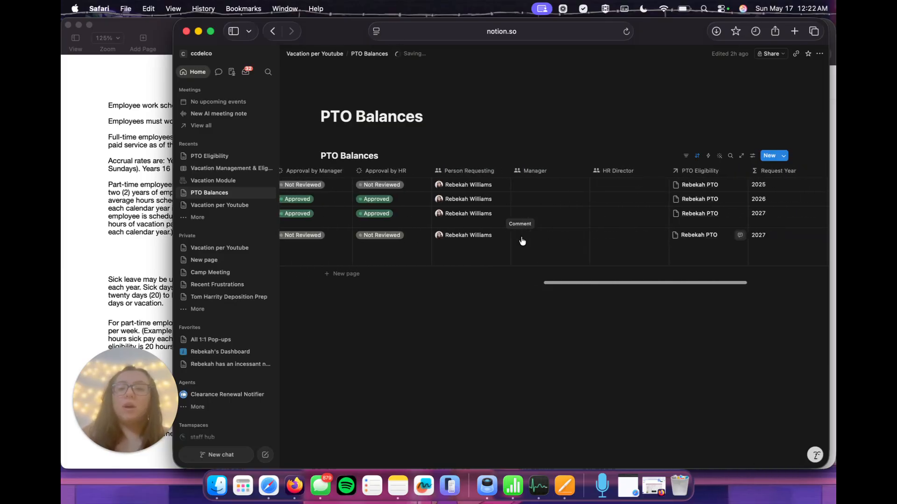
pyautogui.click(304, 53)
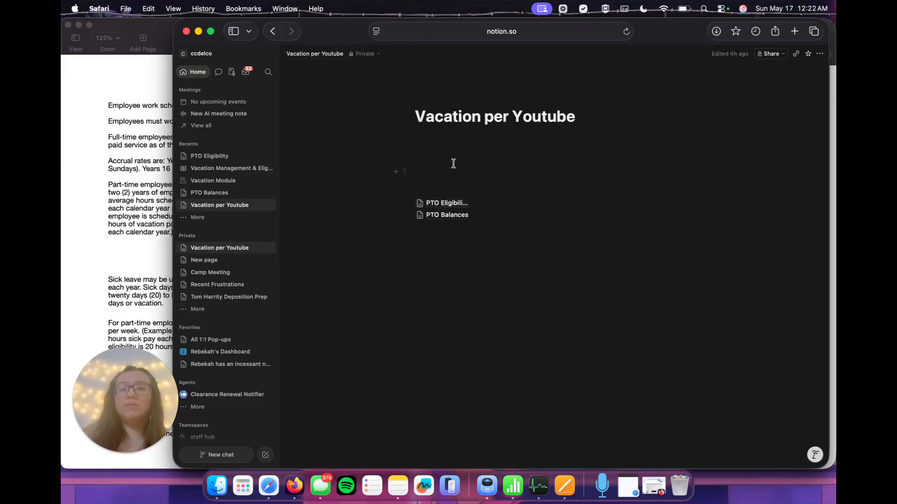